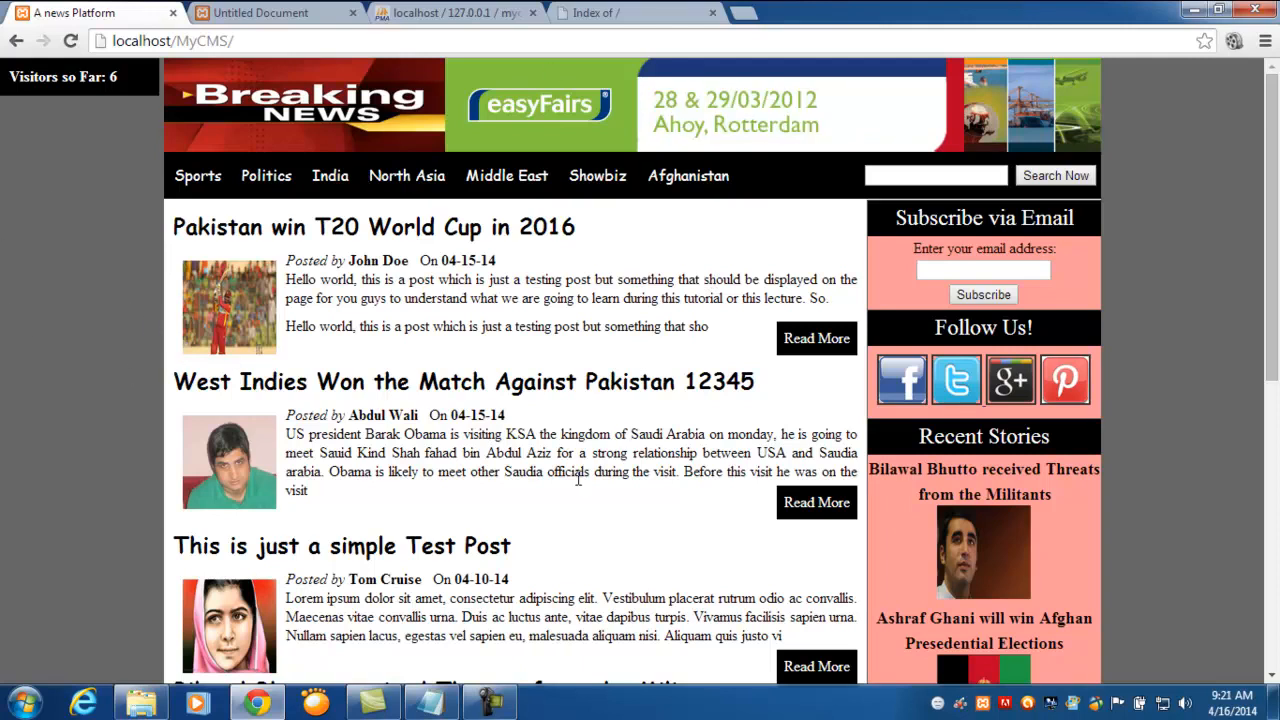
Review the local MyCMS news site, its admin login page and the mycms database in phpMyAdmin.
click(330, 12)
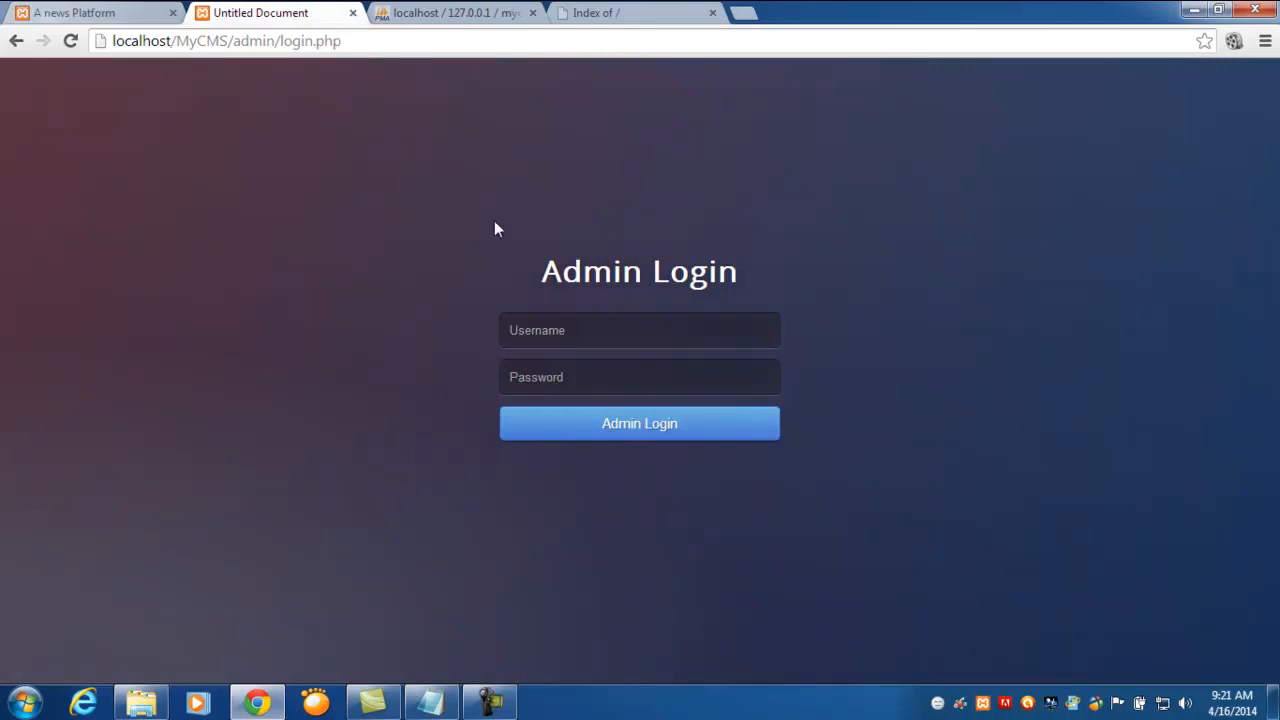
click(142, 12)
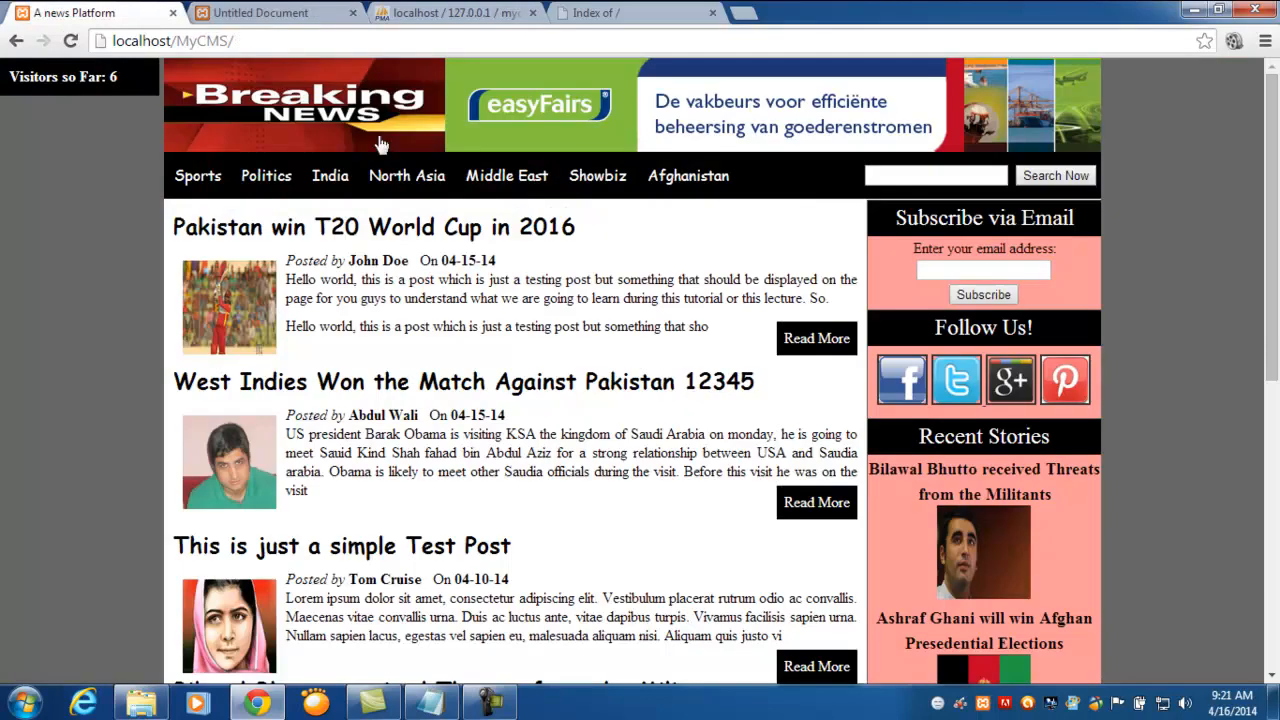
click(320, 14)
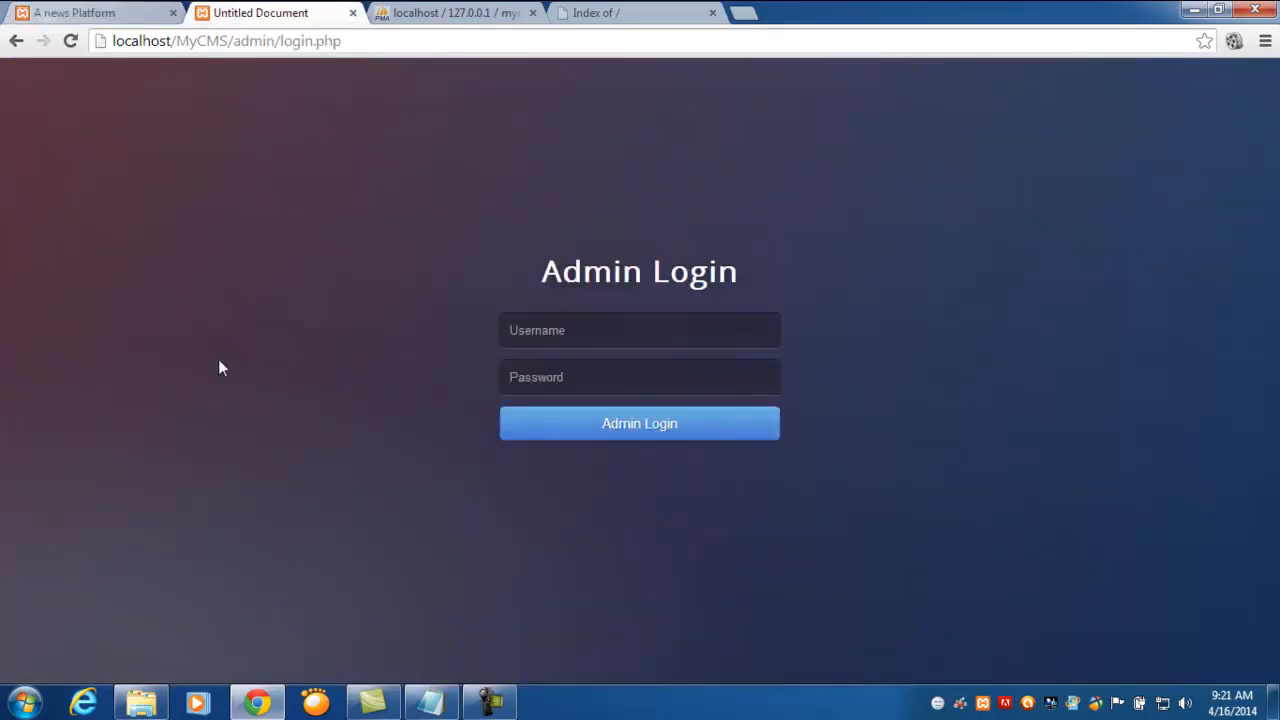
click(610, 343)
click(472, 12)
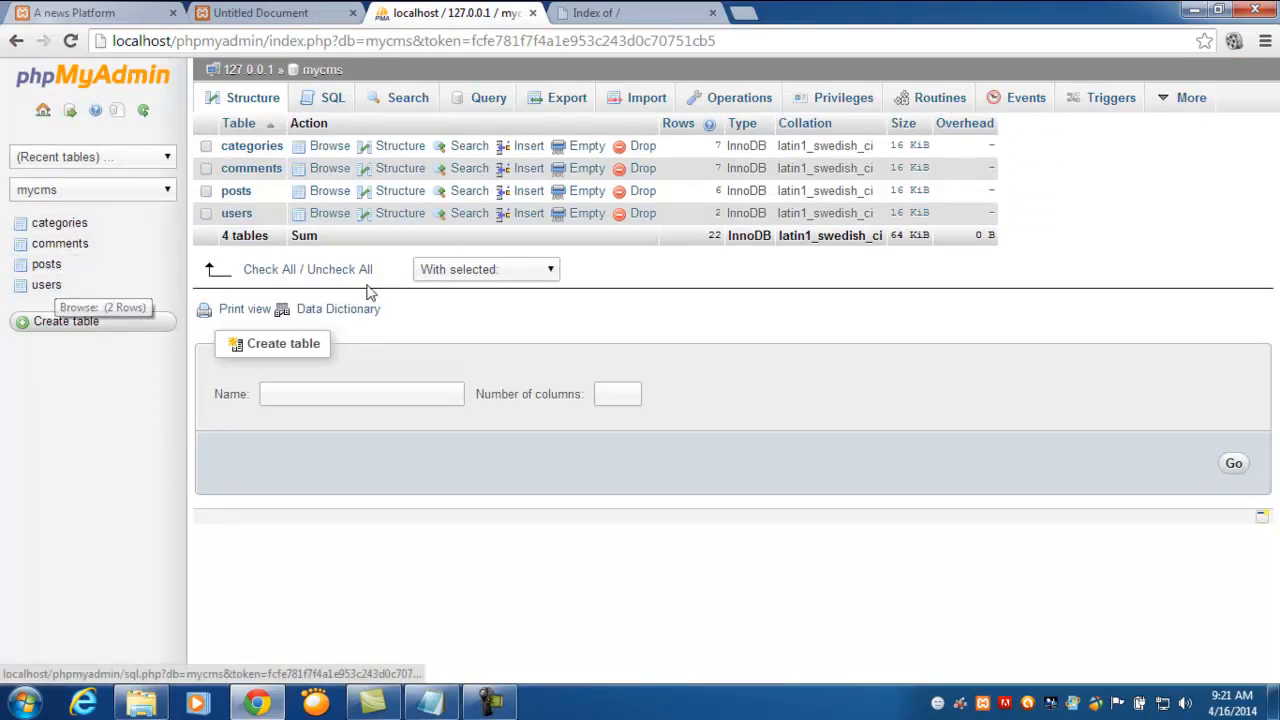
Look over the project files in the MyCMS folder in Windows Explorer, and return to the local news site in Chrome.
click(141, 703)
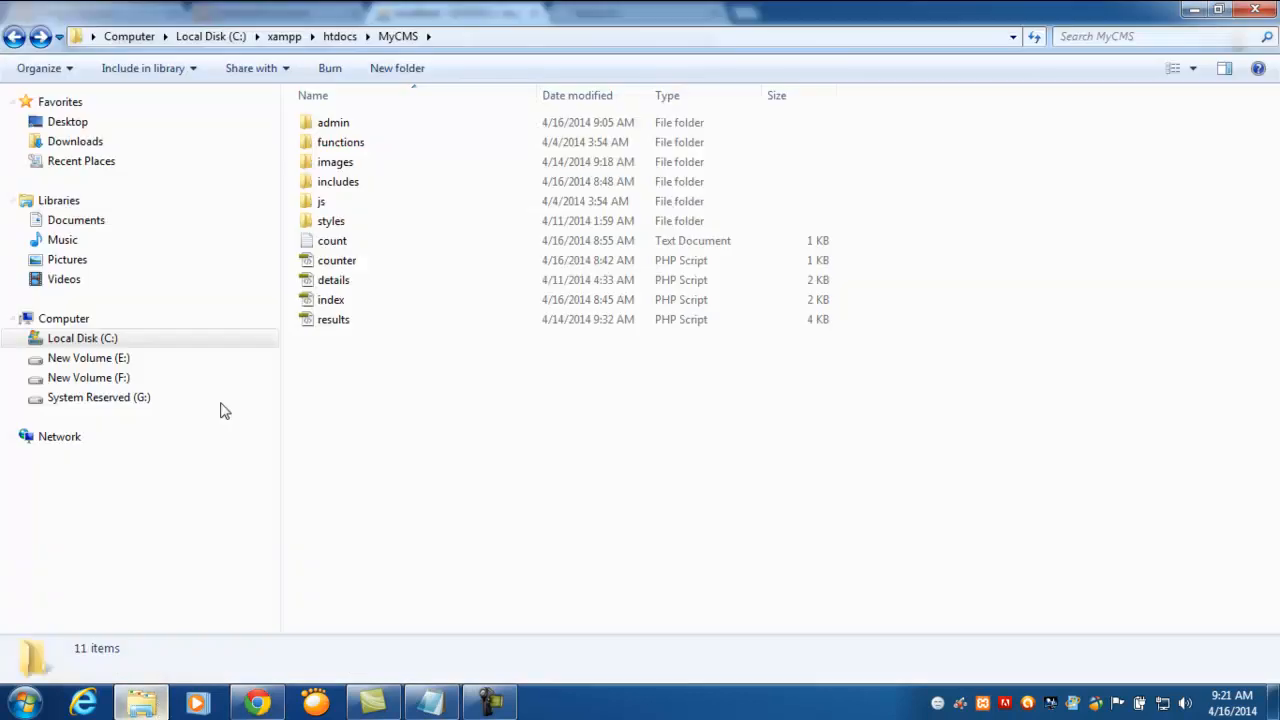
drag(367, 411, 334, 124)
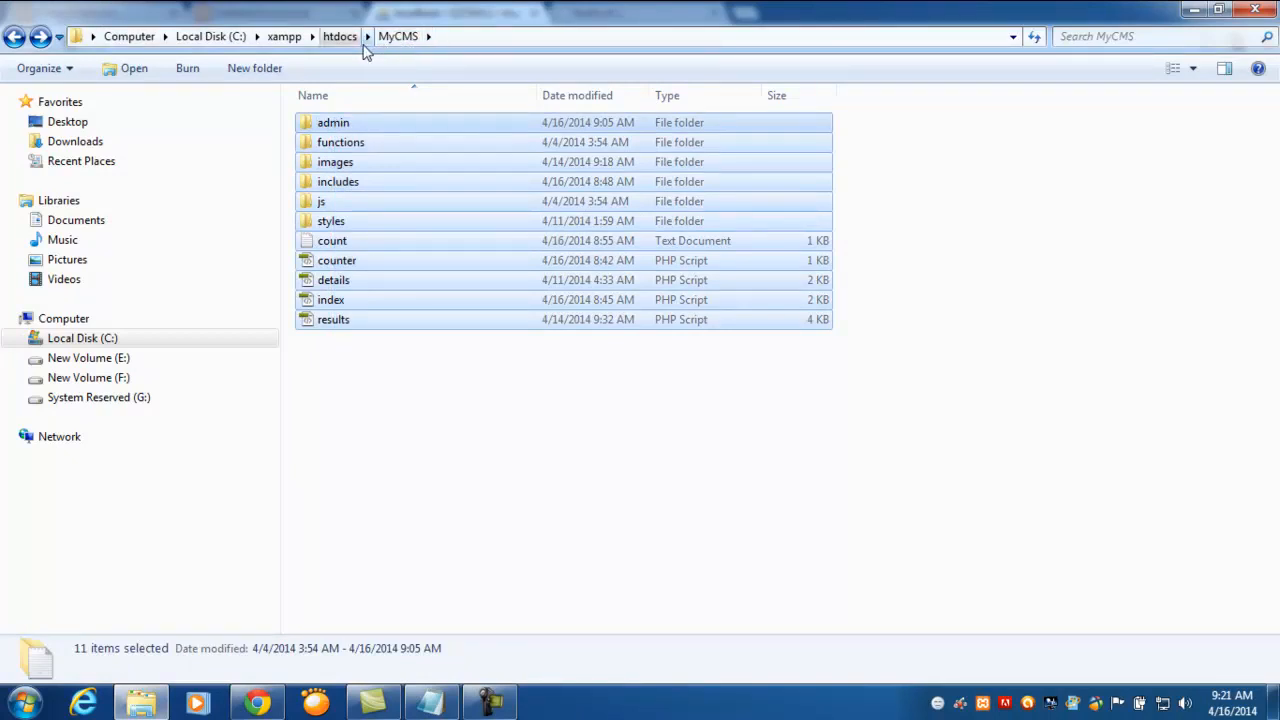
click(443, 374)
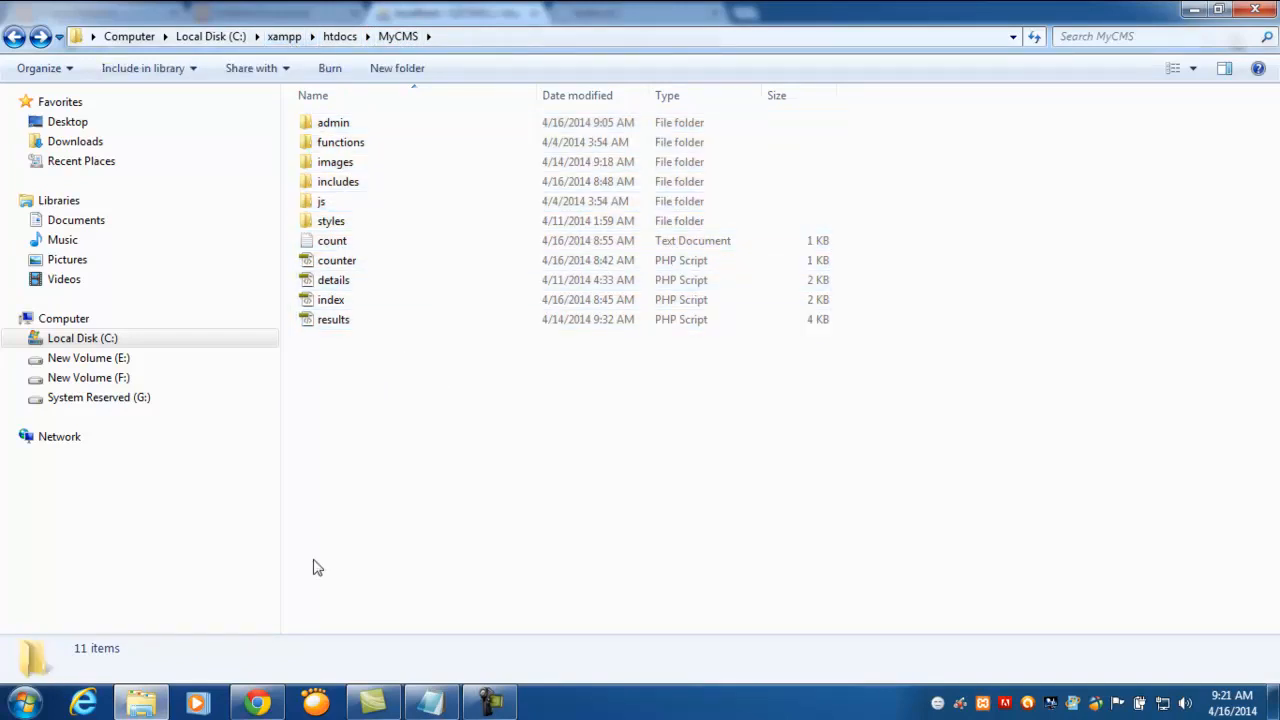
click(257, 703)
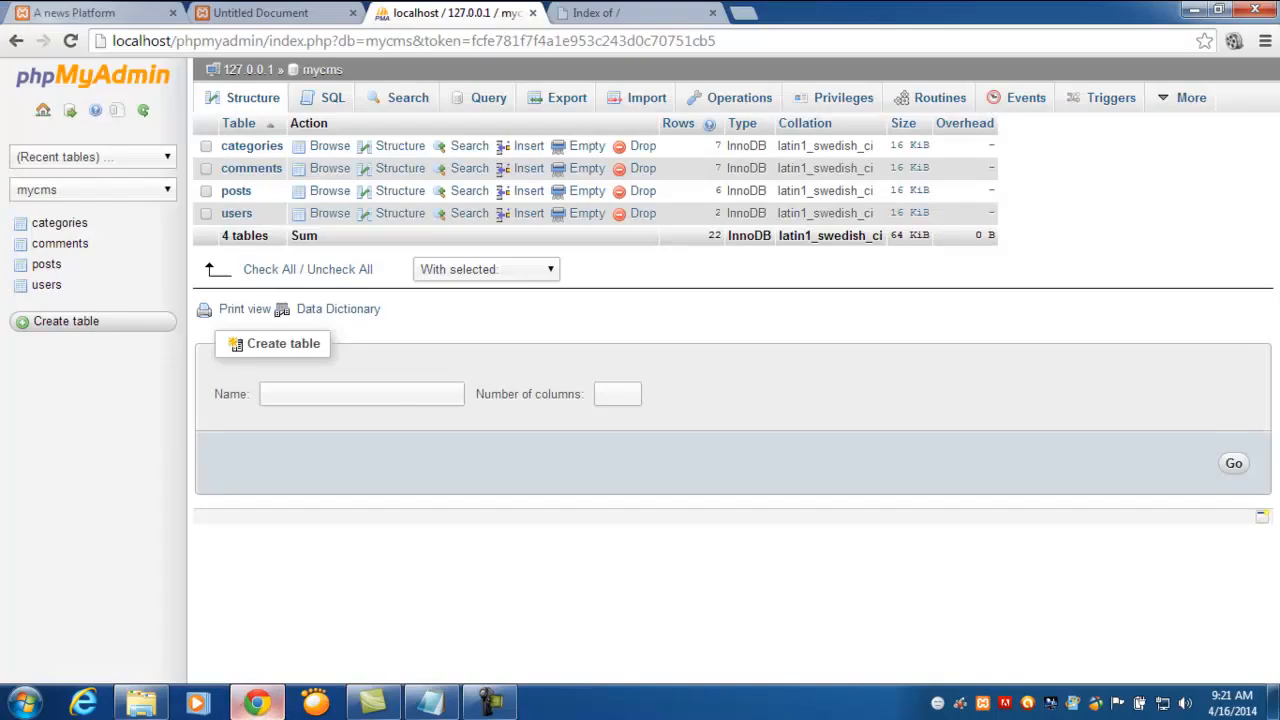
click(290, 12)
click(137, 12)
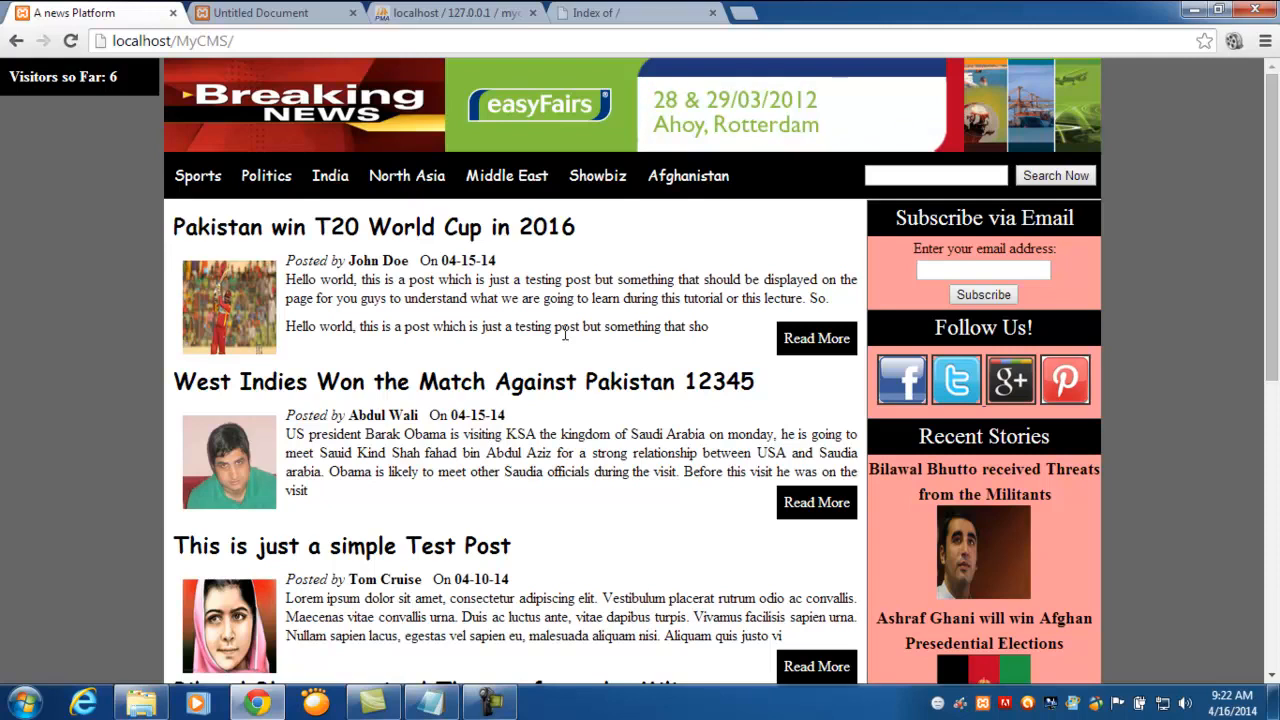
click(614, 12)
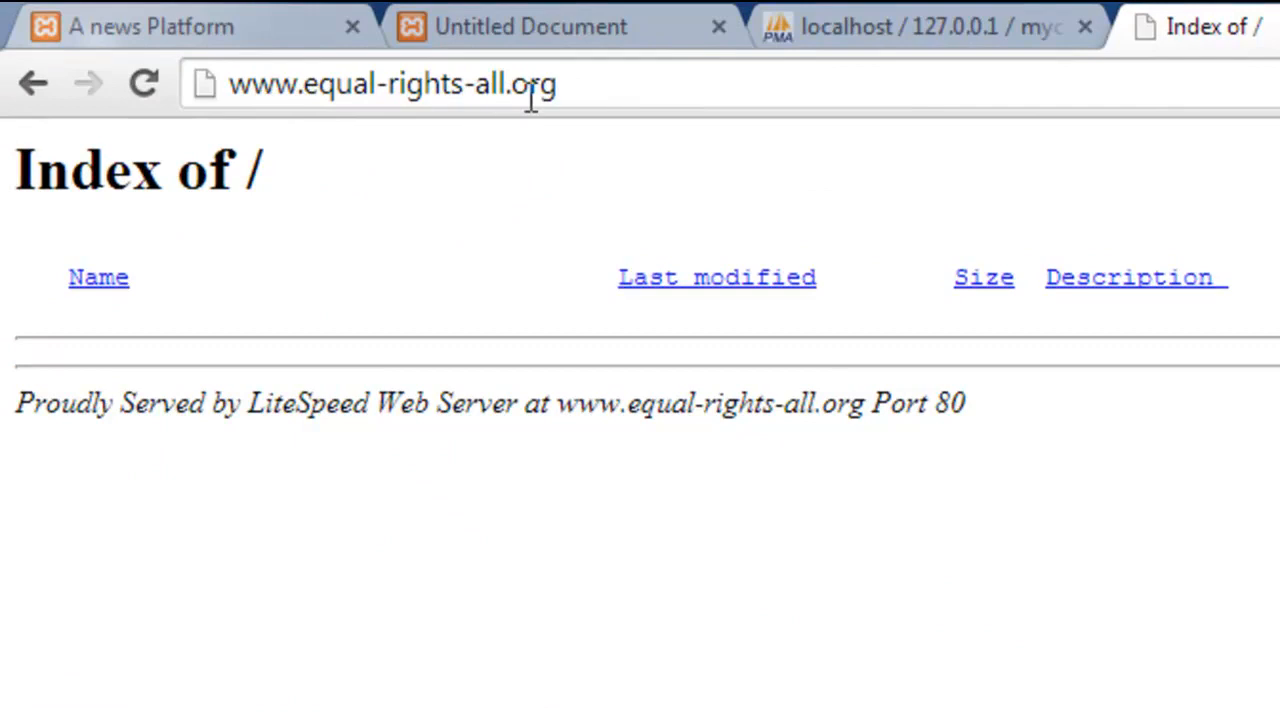
drag(568, 86, 228, 82)
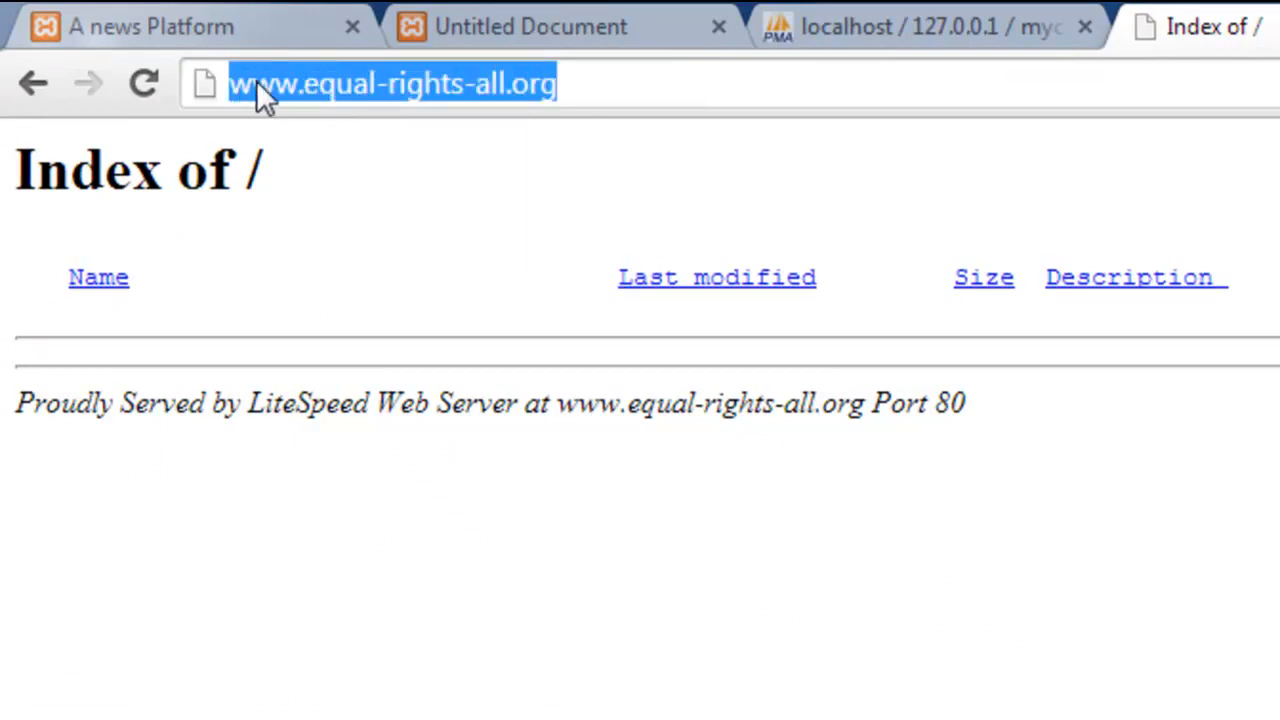
click(256, 80)
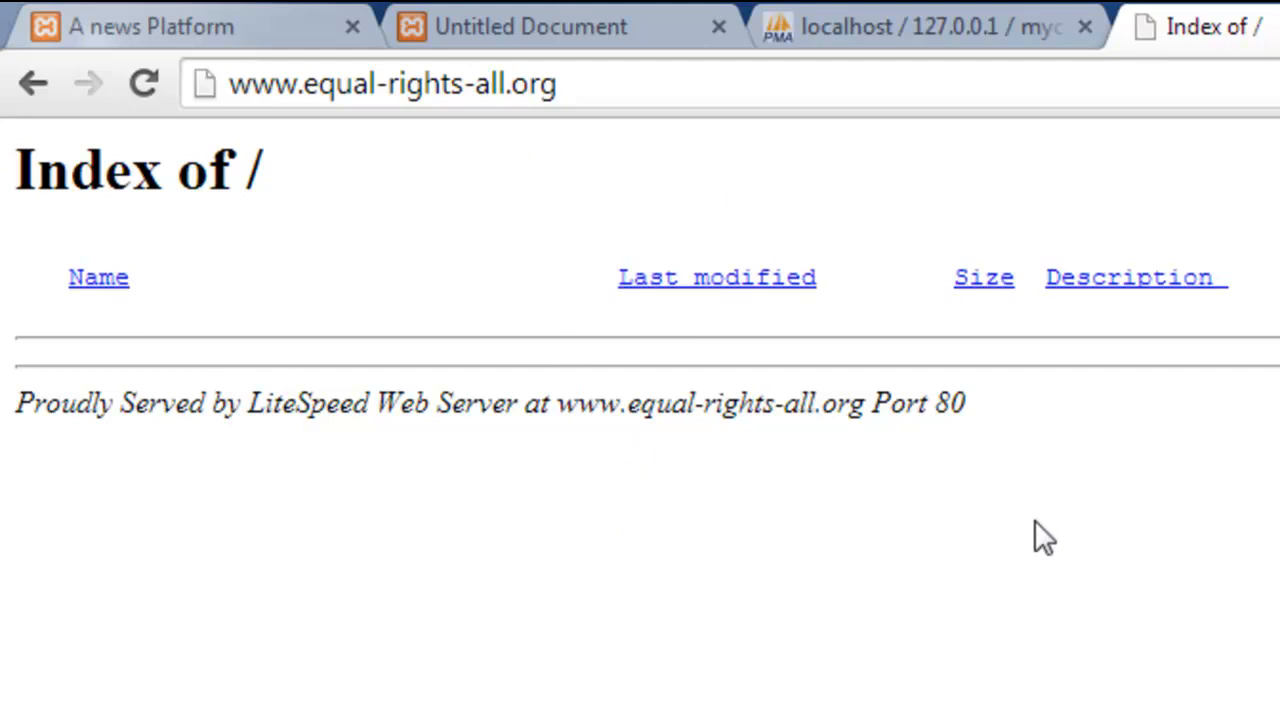
drag(616, 92, 234, 88)
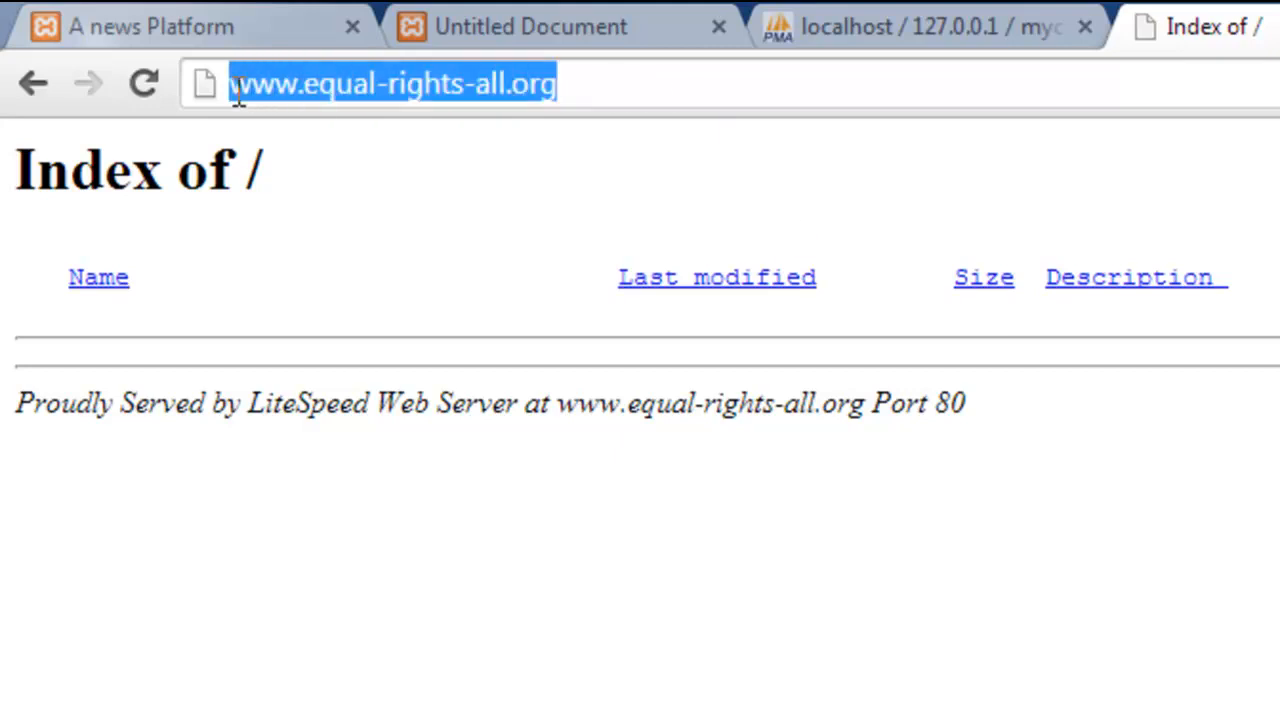
click(784, 152)
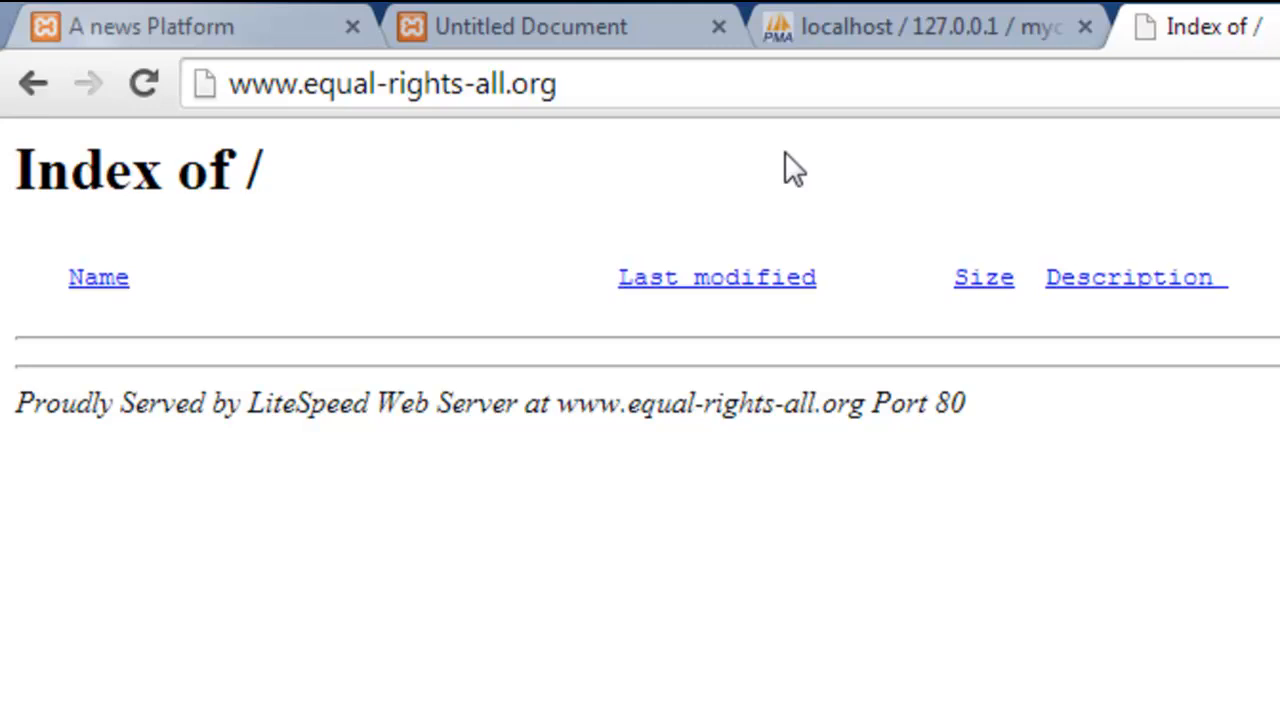
click(745, 84)
click(757, 83)
drag(557, 86, 226, 90)
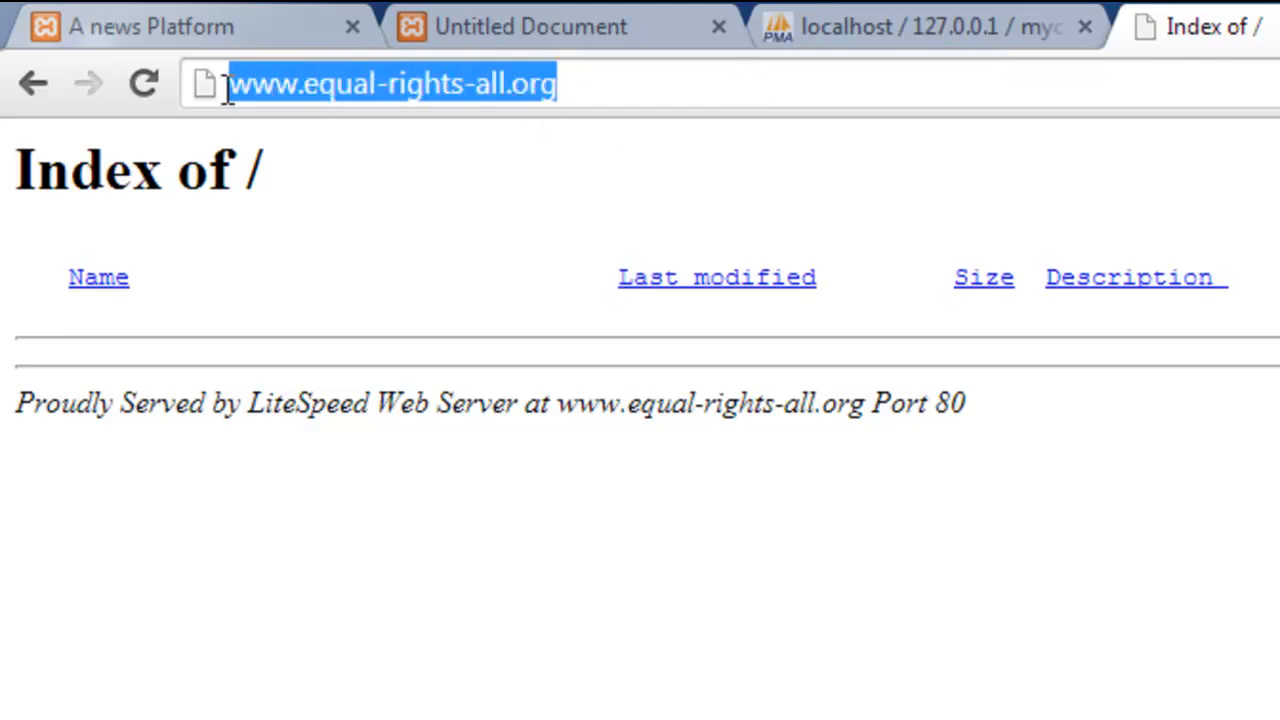
click(586, 72)
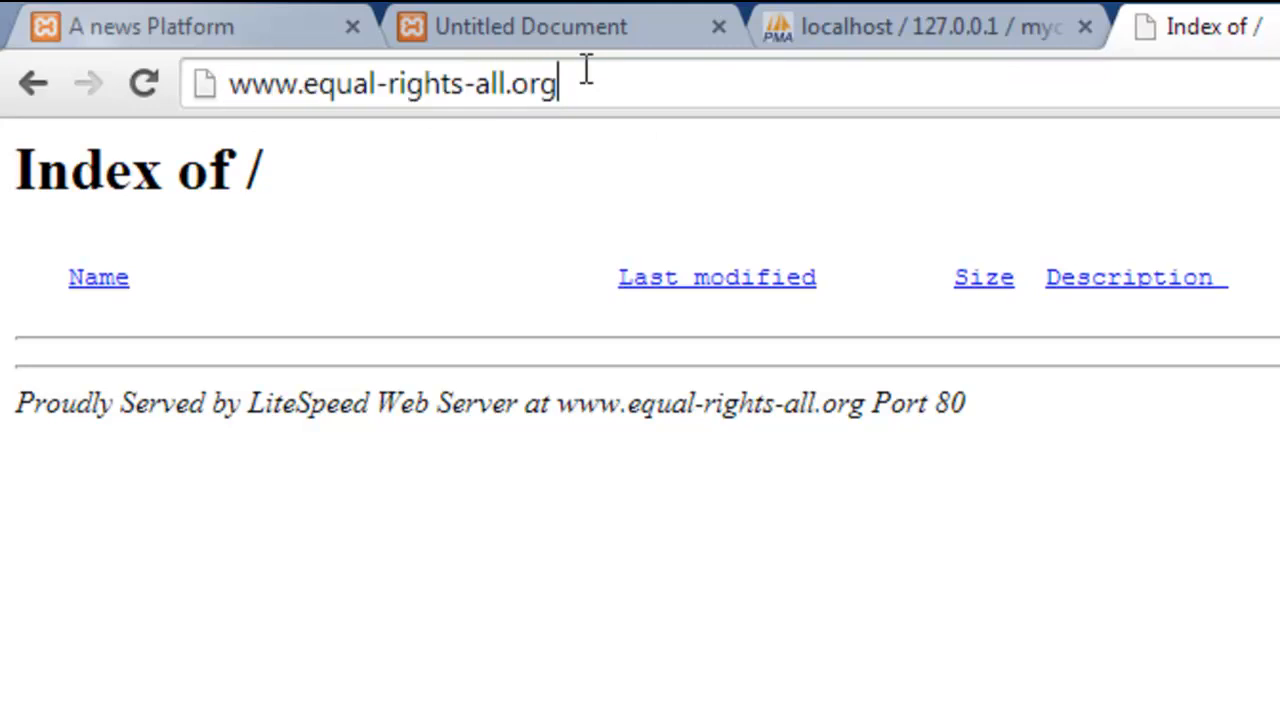
text(/cpan)
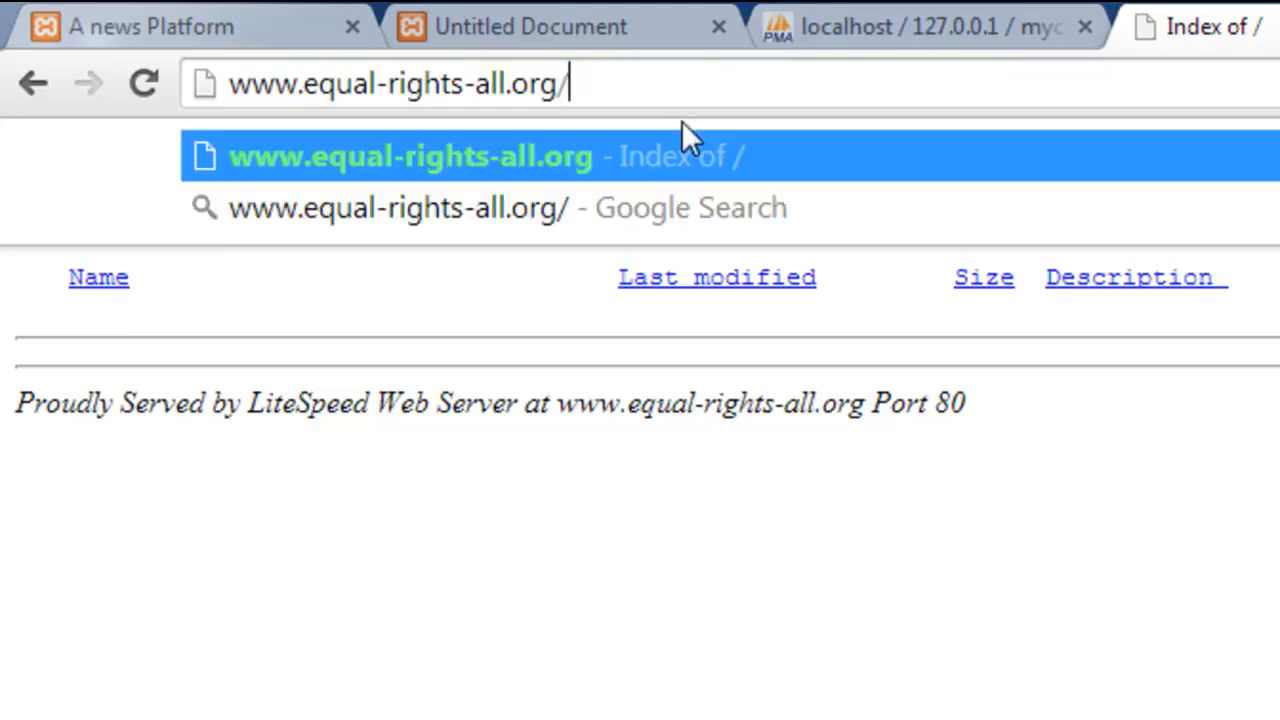
text(el)
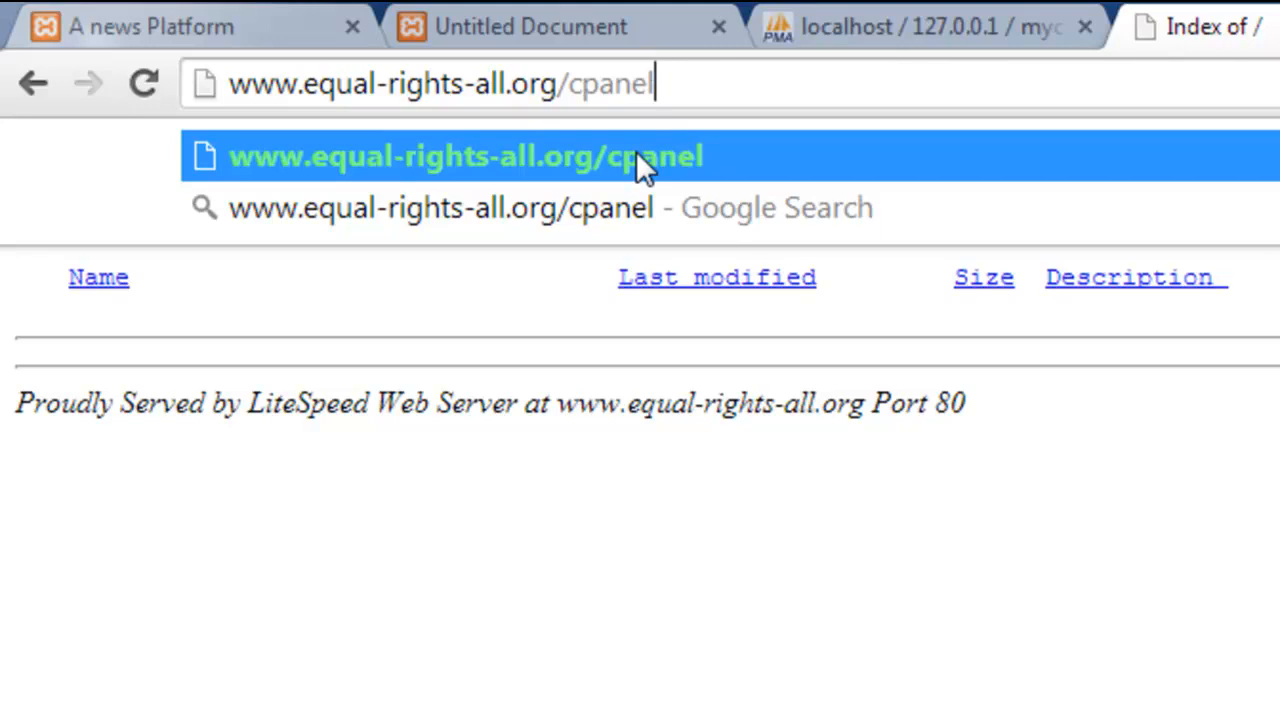
click(638, 156)
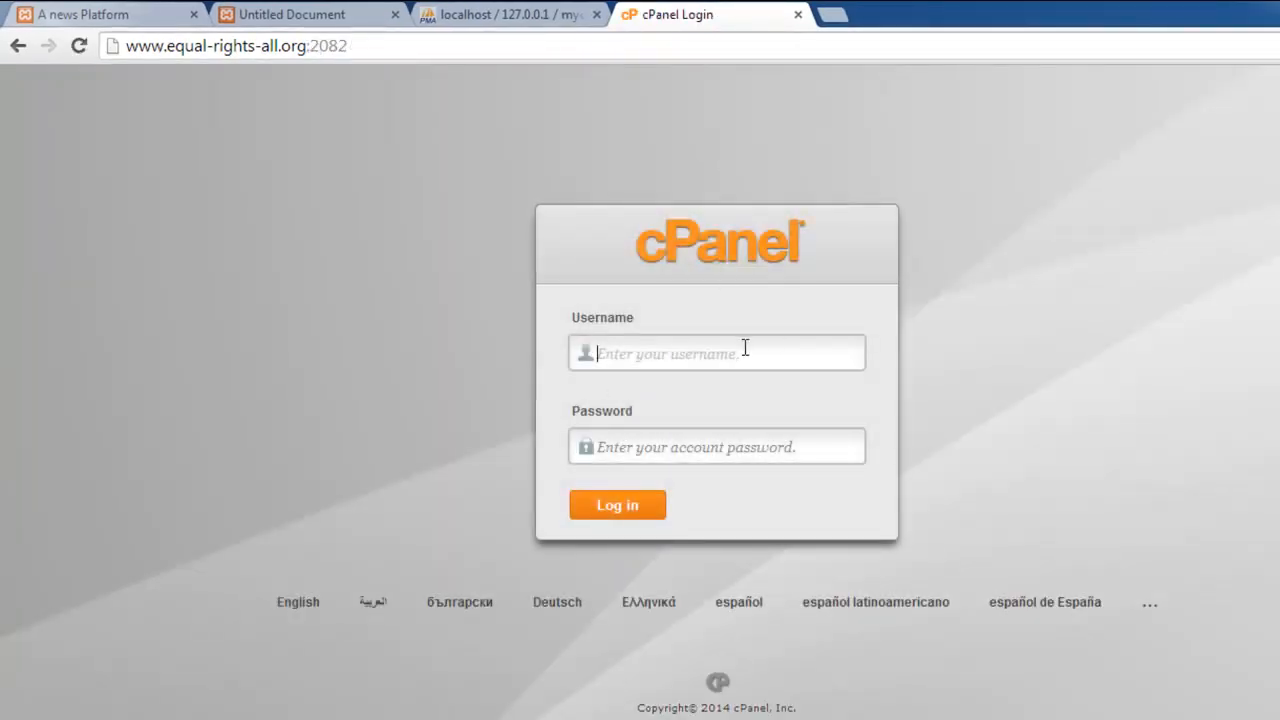
Log in to cPanel with the account username and password, and decline the Getting Started Wizard.
text(eqia)
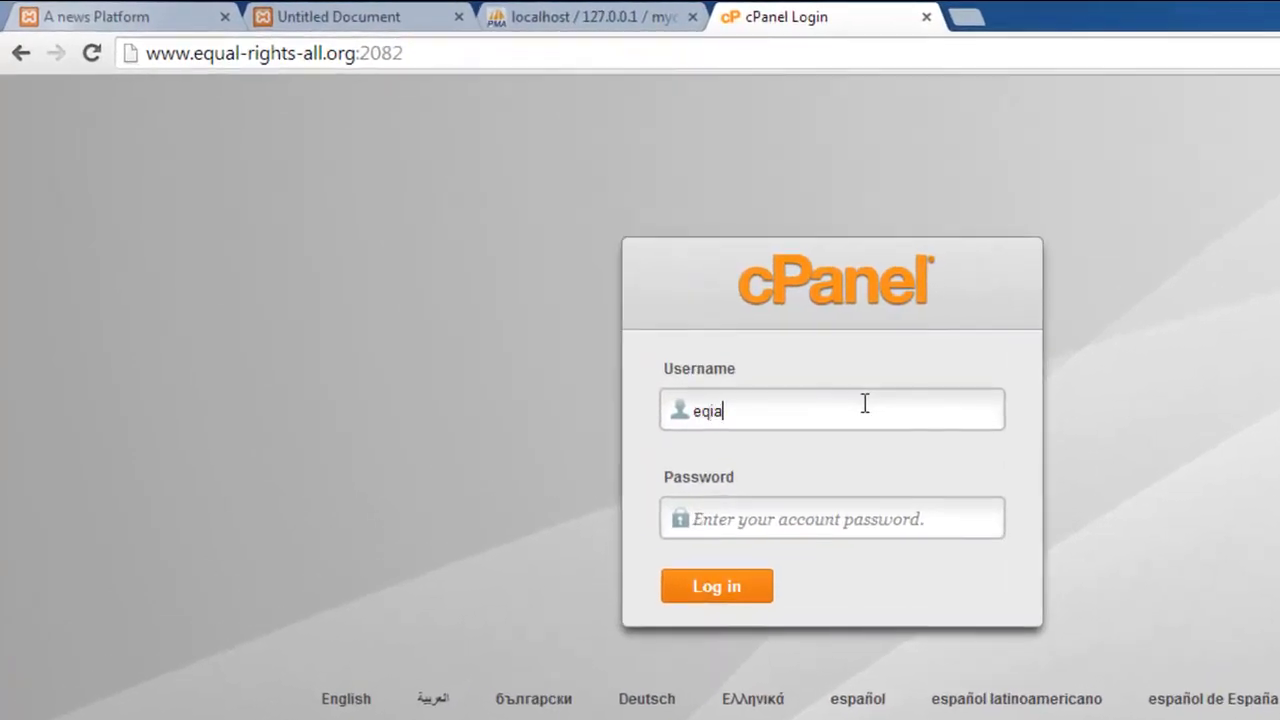
key(BackSpace)
key(BackSpace)
key(BackSpace)
text(equal)
click(855, 511)
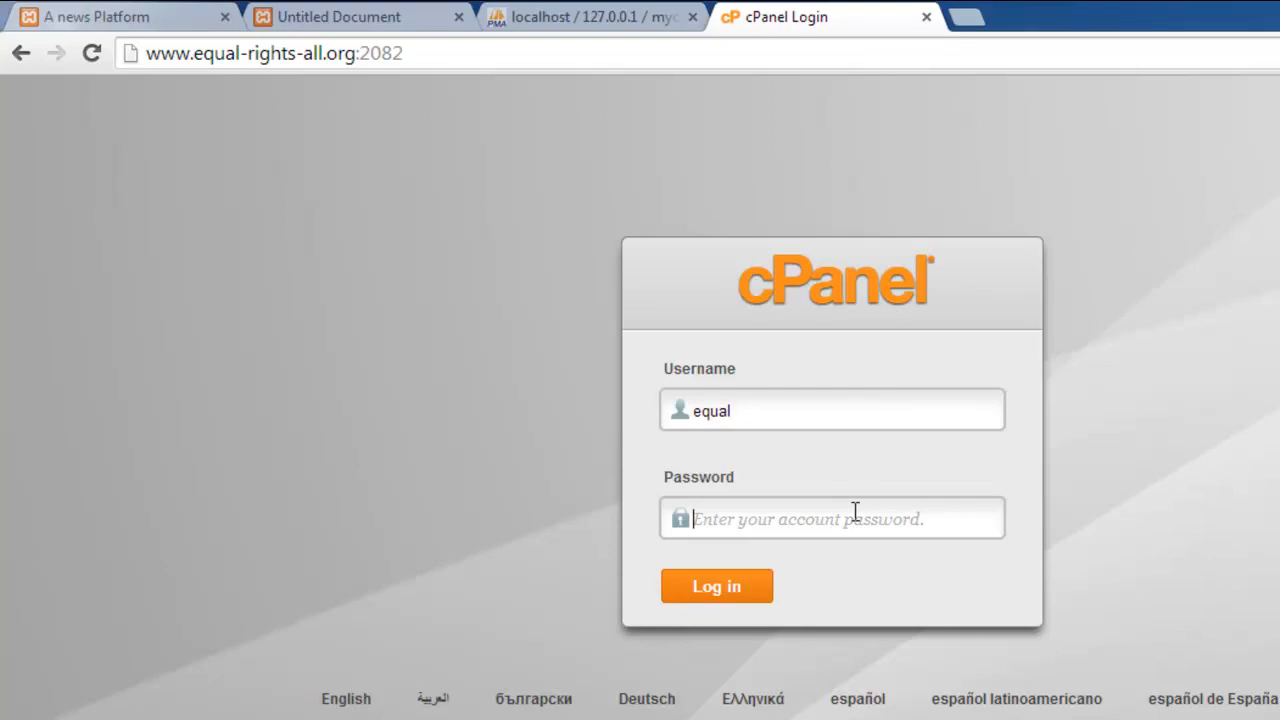
key(ctrl+v)
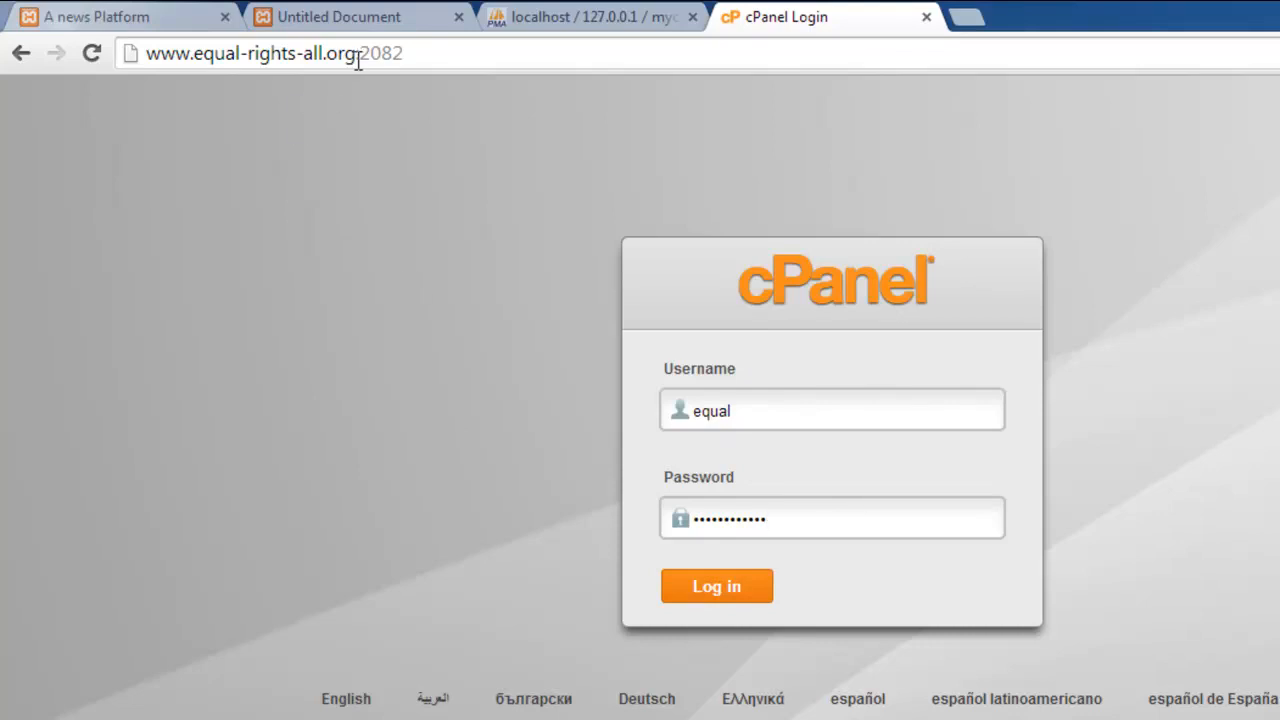
drag(356, 55, 146, 52)
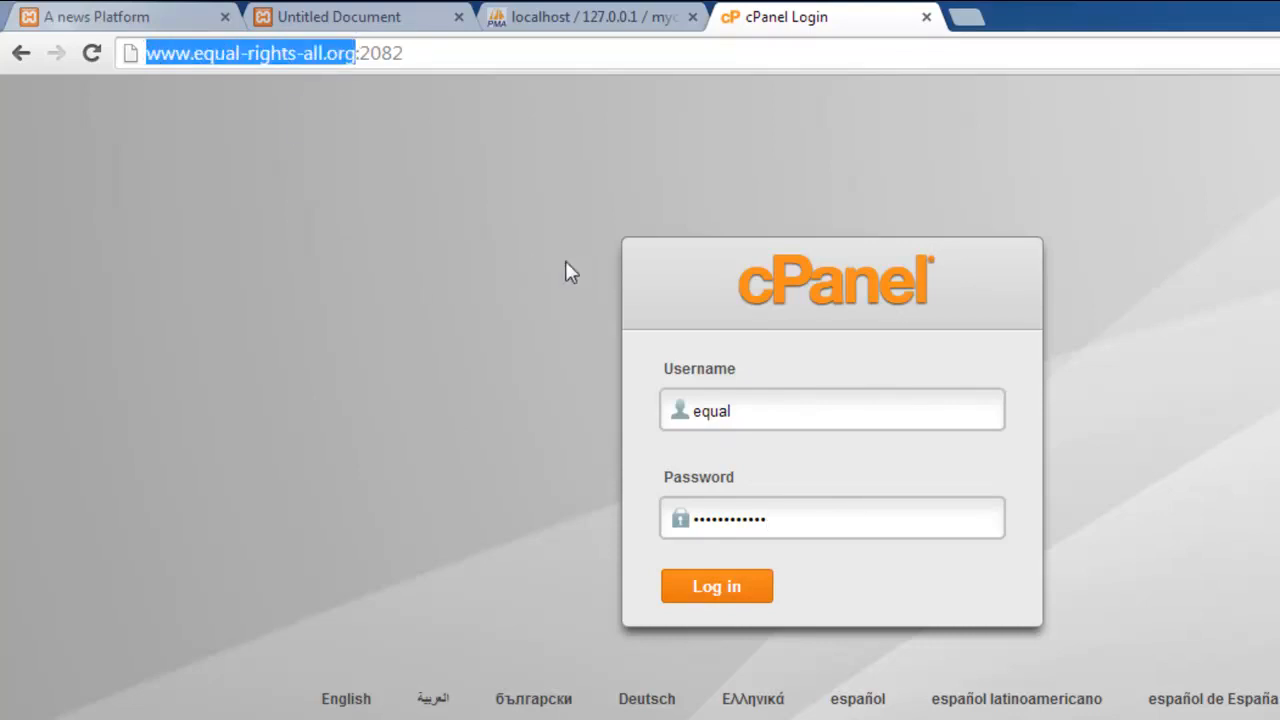
click(743, 594)
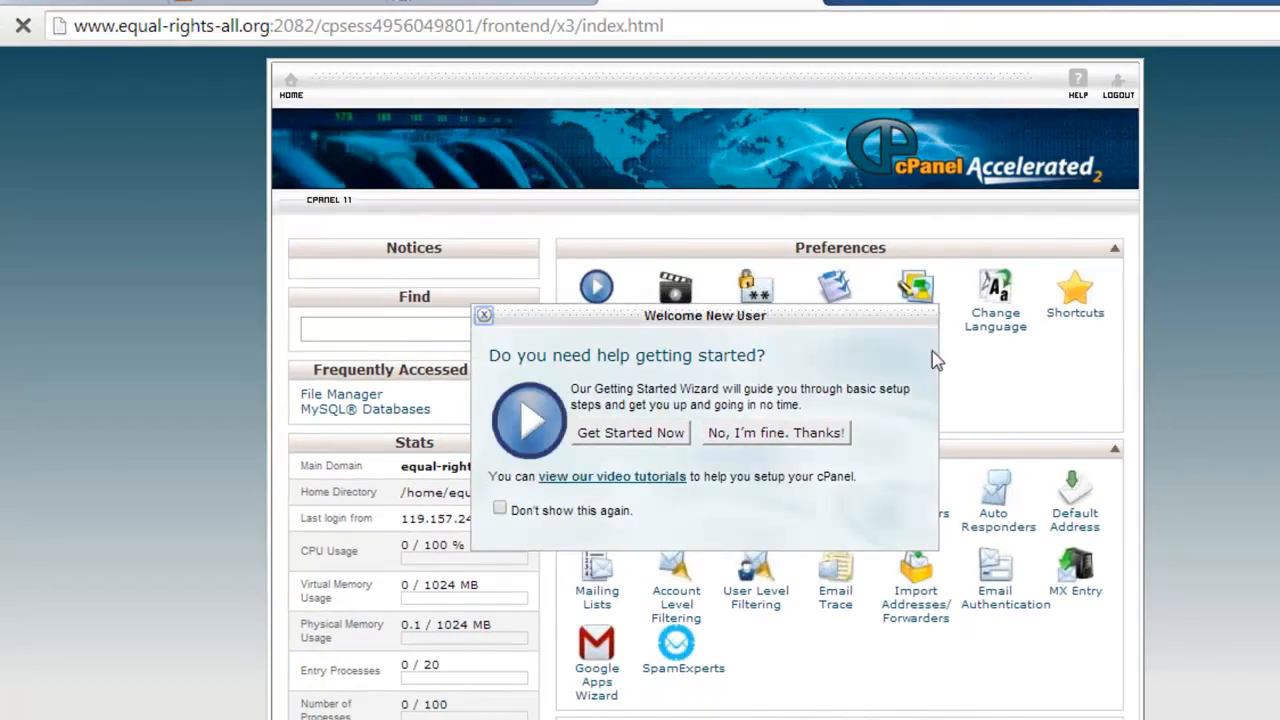
click(779, 440)
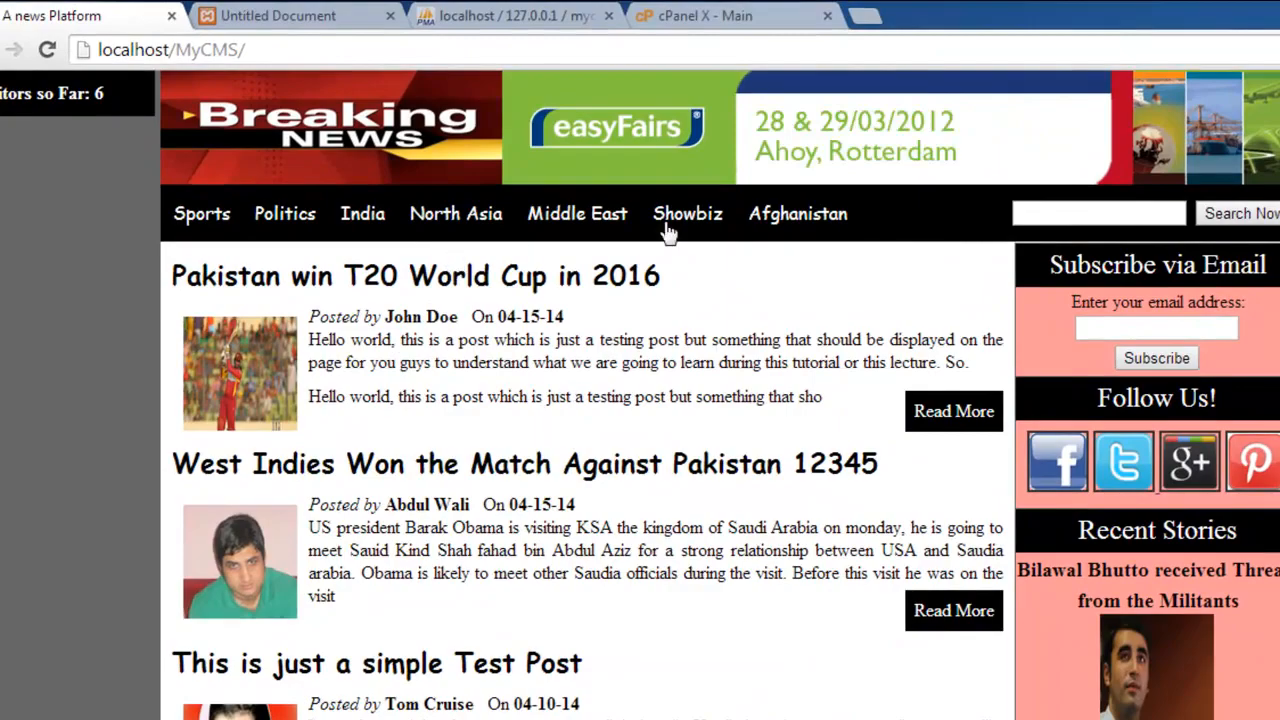
Compare the cPanel home page of the live domain with the local mycms database tables in phpMyAdmin.
click(750, 14)
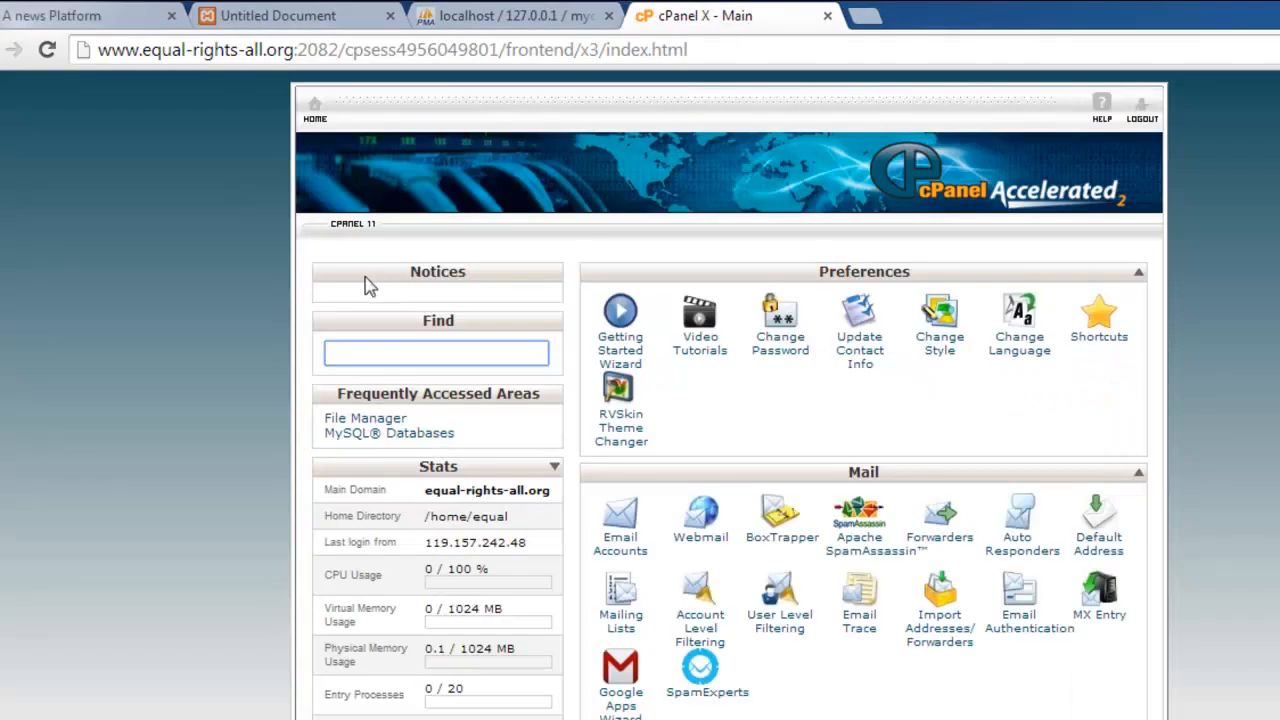
click(565, 14)
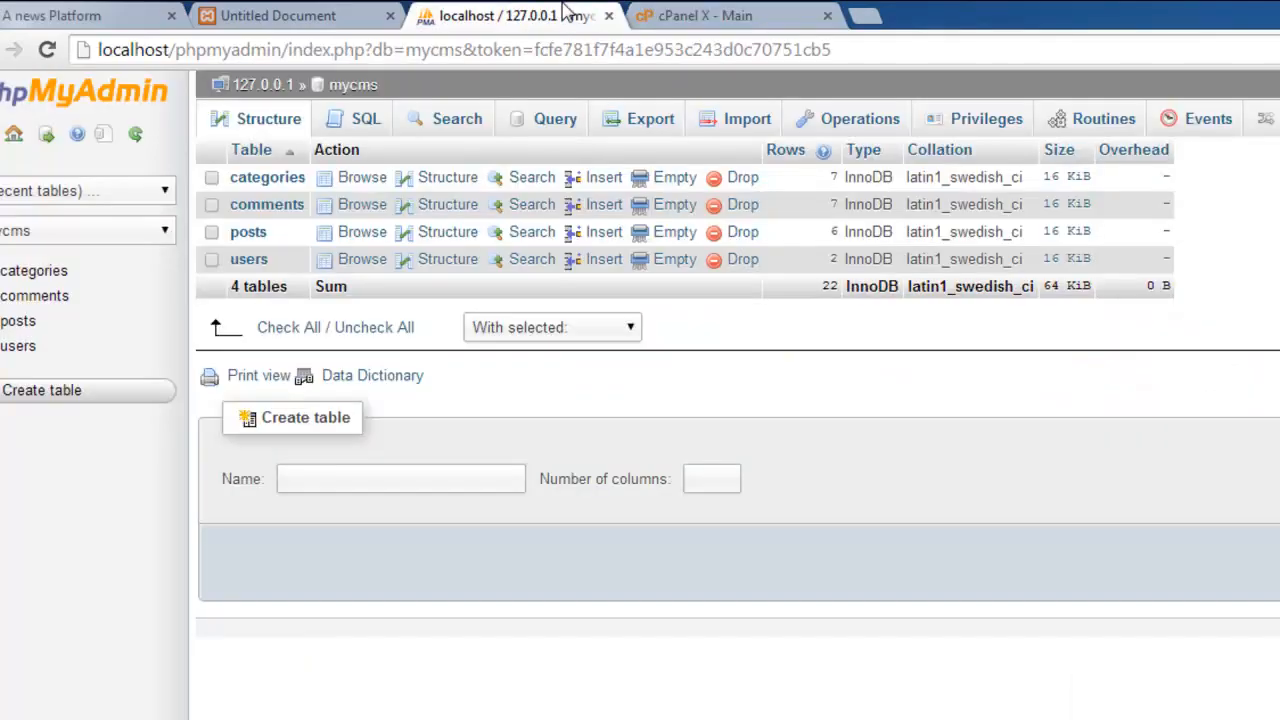
click(644, 14)
click(563, 14)
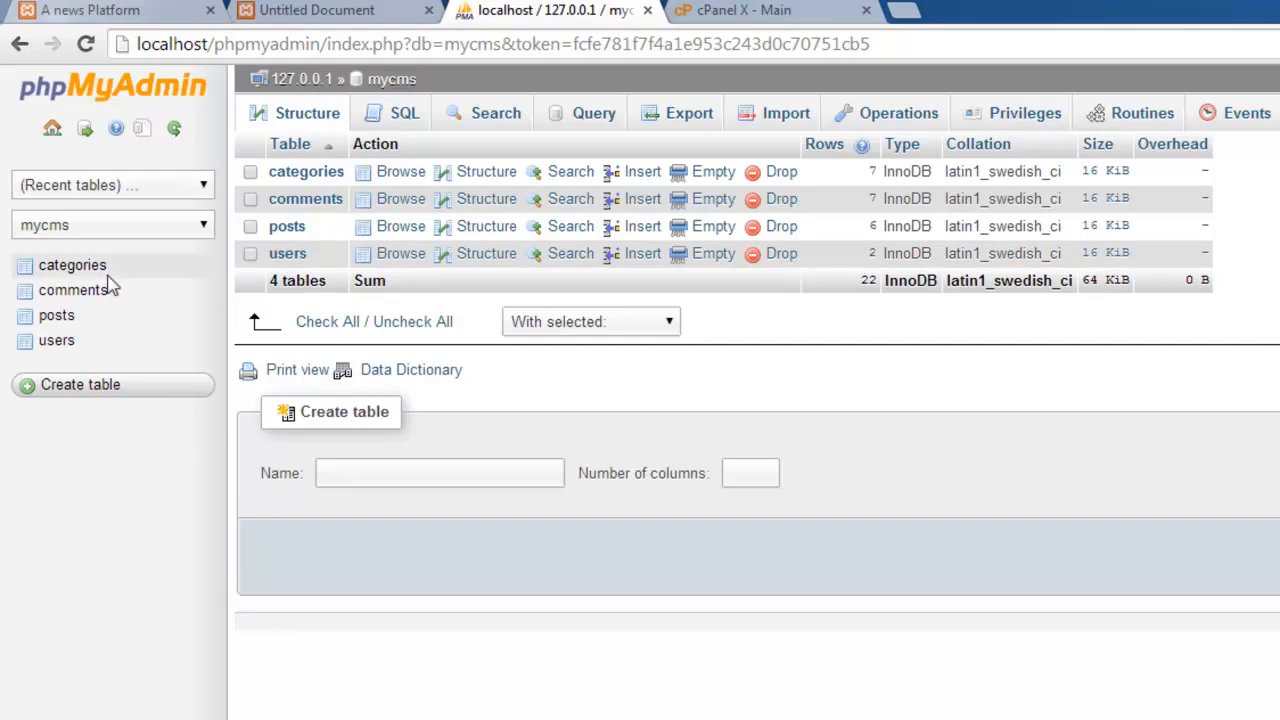
click(818, 8)
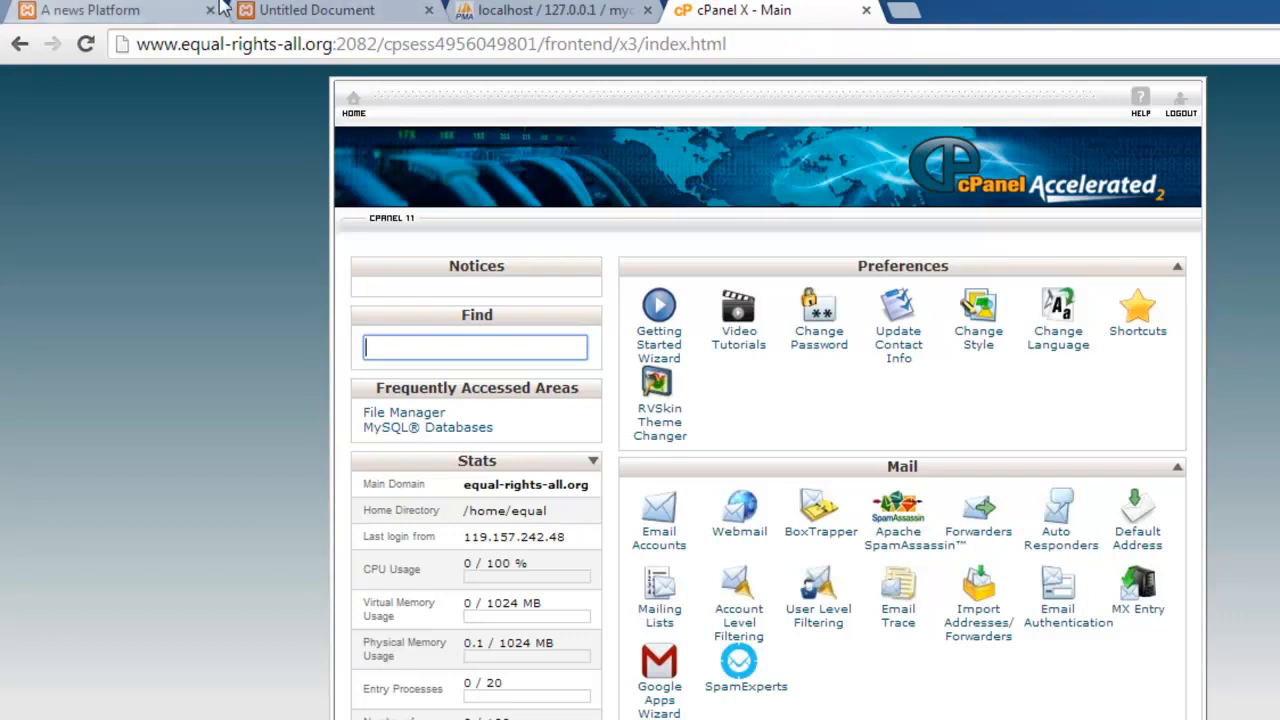
Export the local mycms database from phpMyAdmin with the Quick method in SQL format.
click(462, 10)
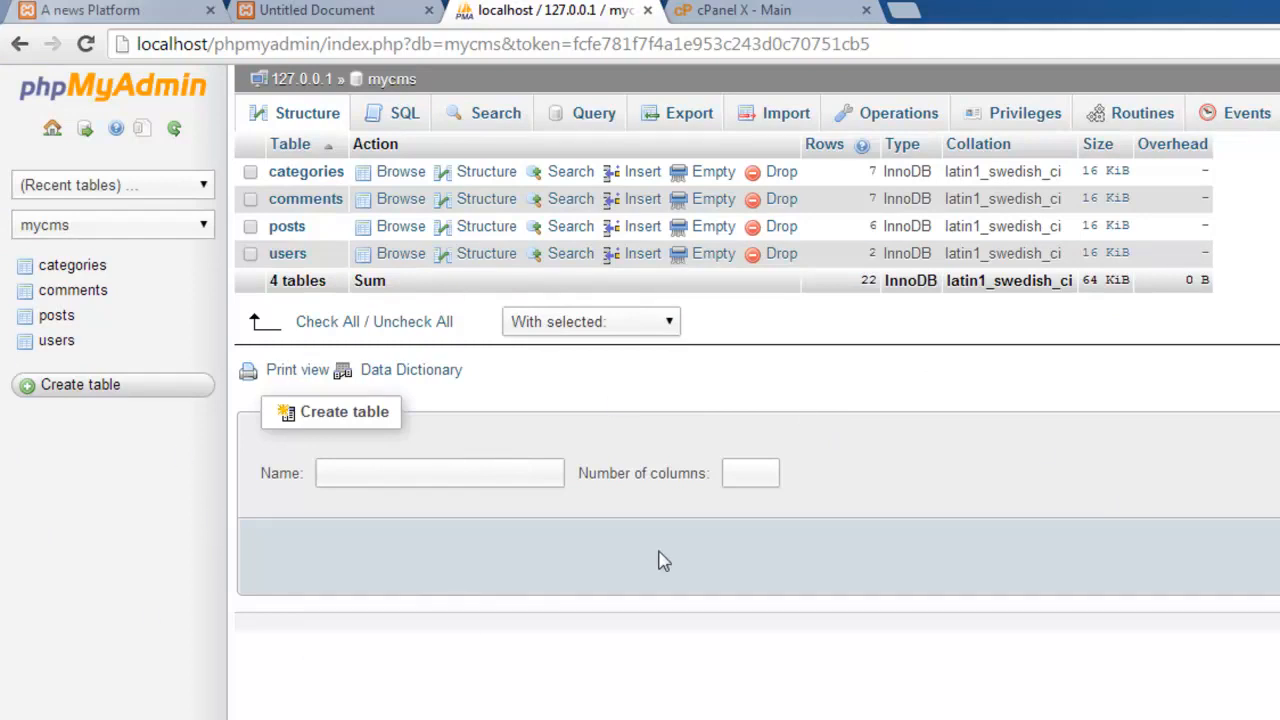
click(700, 118)
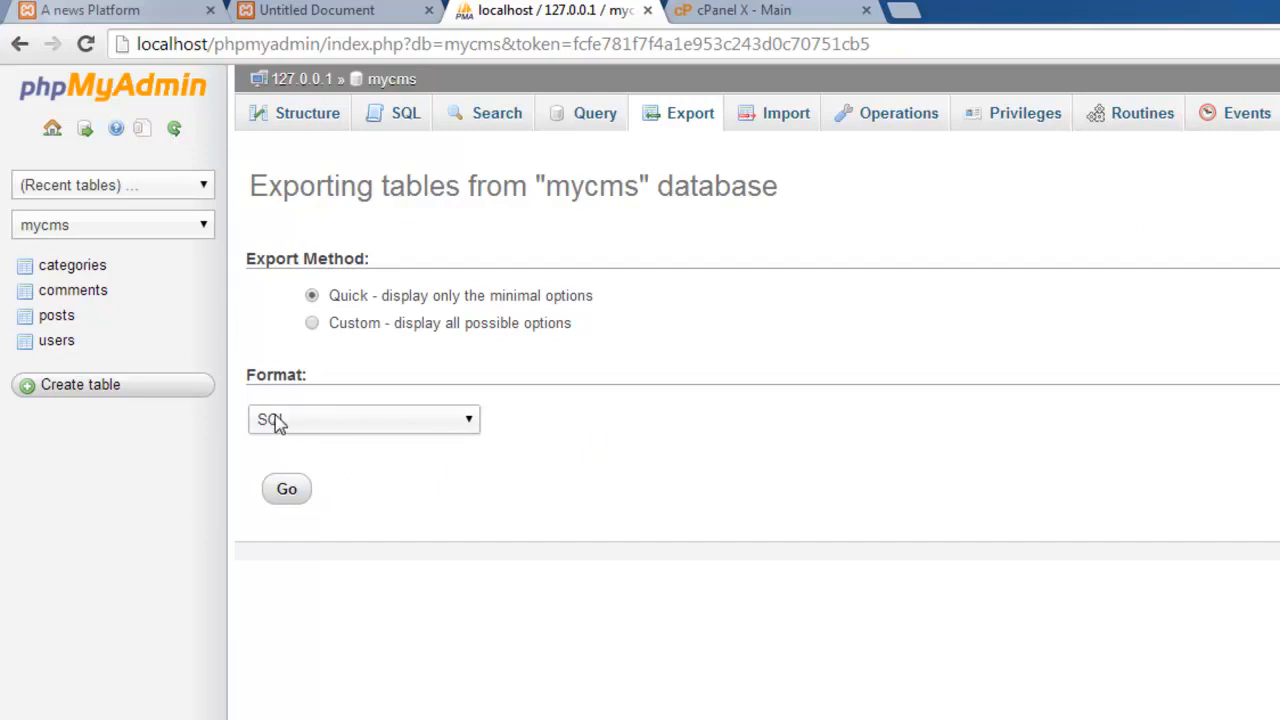
click(289, 492)
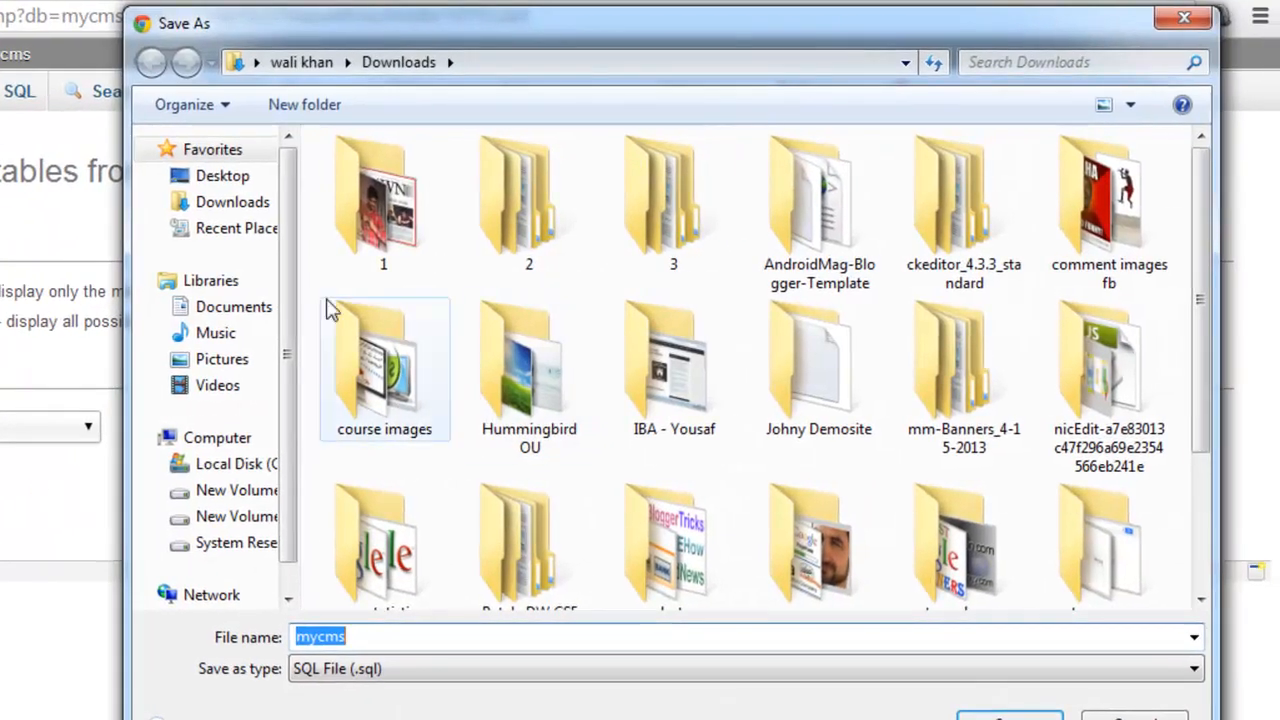
Save the exported database as the SQL file mycms in the C:\xampp\htdocs\MyCMS folder.
scroll(285, 300, down, 1)
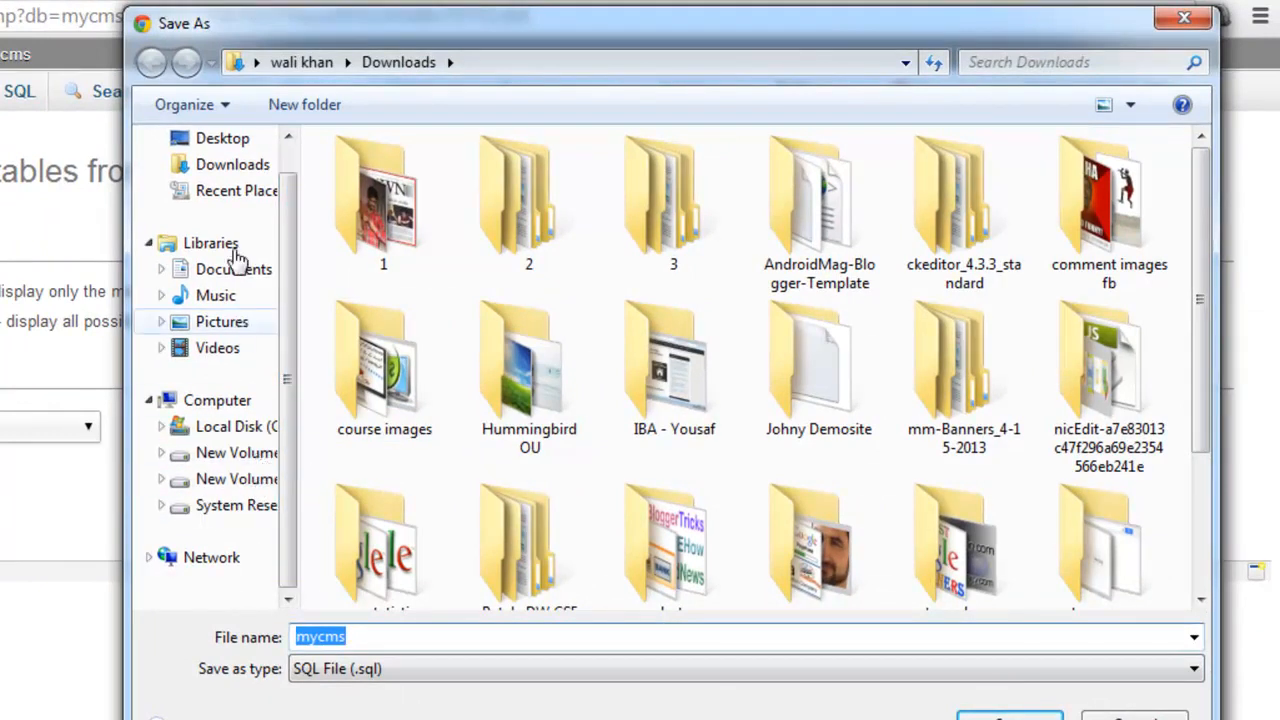
scroll(284, 283, up, 1)
scroll(290, 333, down, 1)
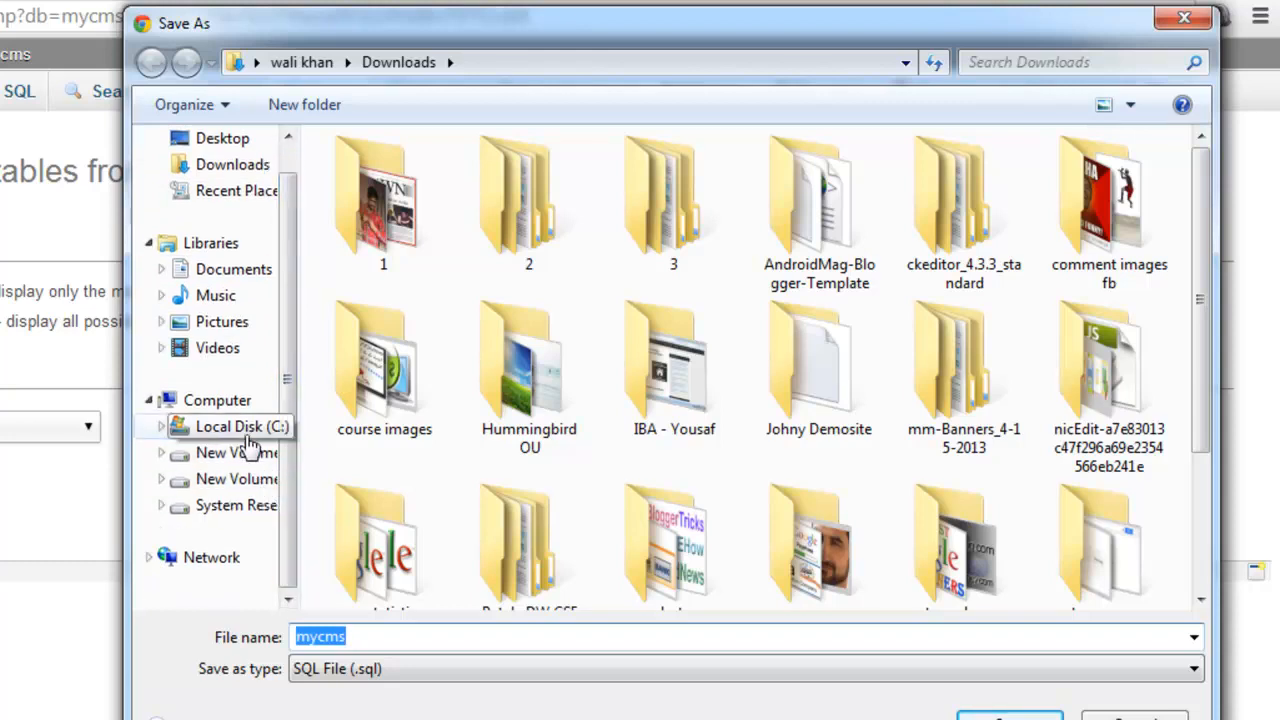
click(249, 447)
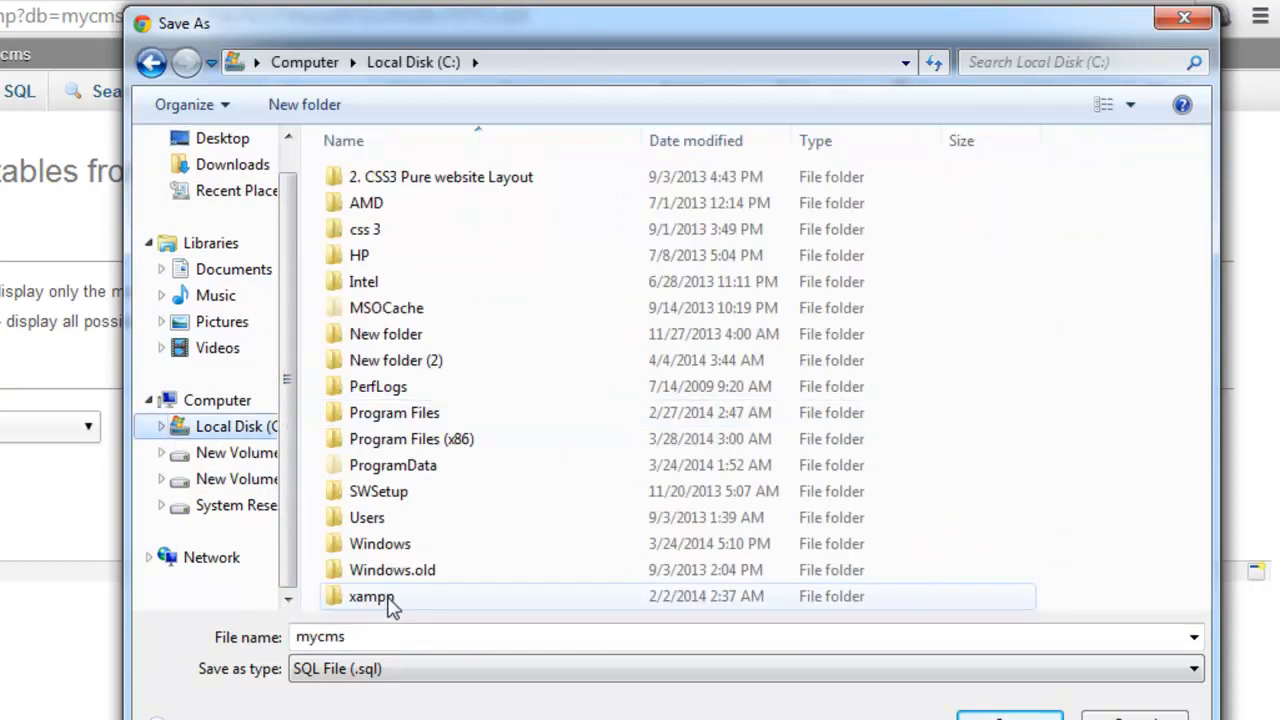
double_click(390, 600)
double_click(372, 299)
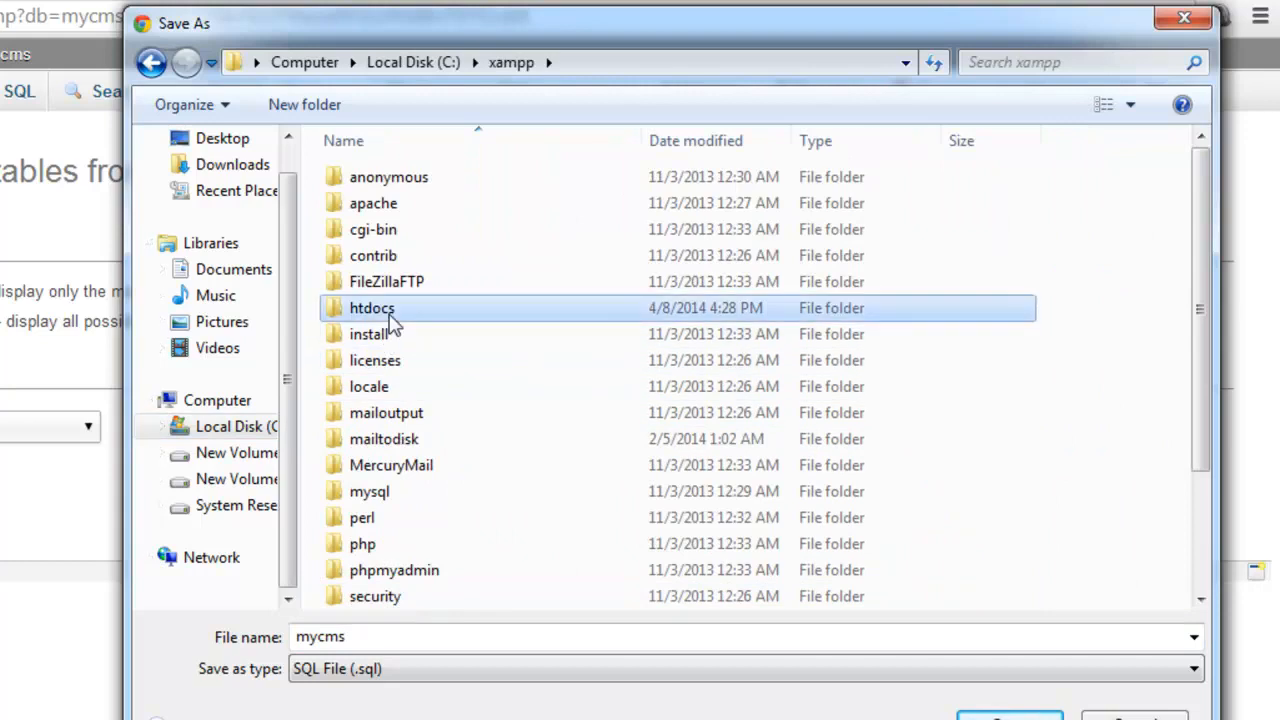
double_click(404, 309)
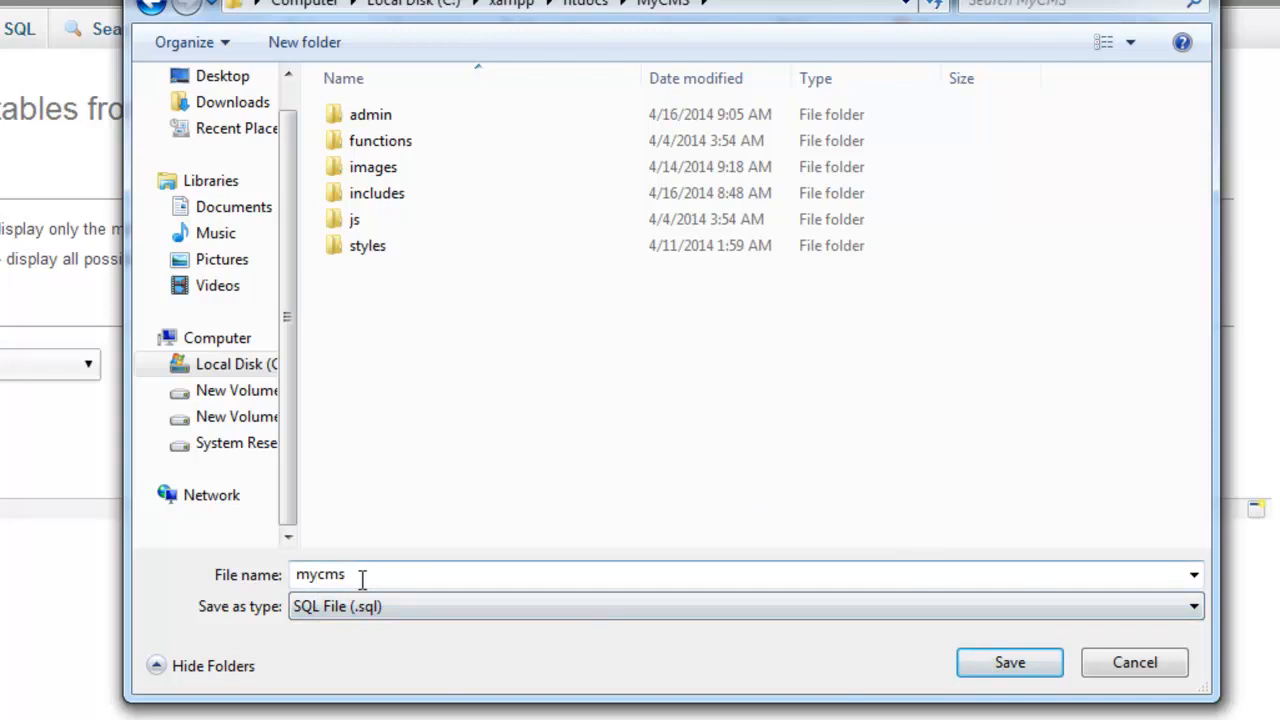
click(1007, 664)
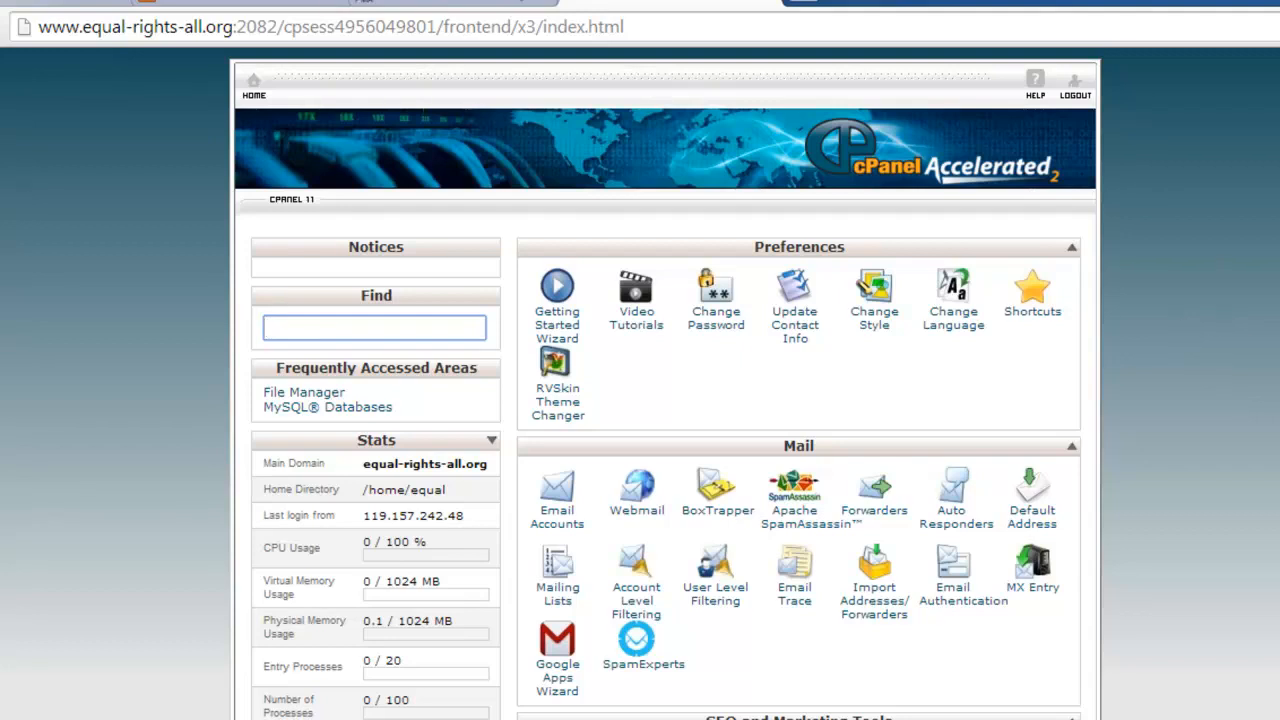
Open the MySQL Database Wizard from the Databases section of the live site's cPanel.
scroll(640, 400, down, 7)
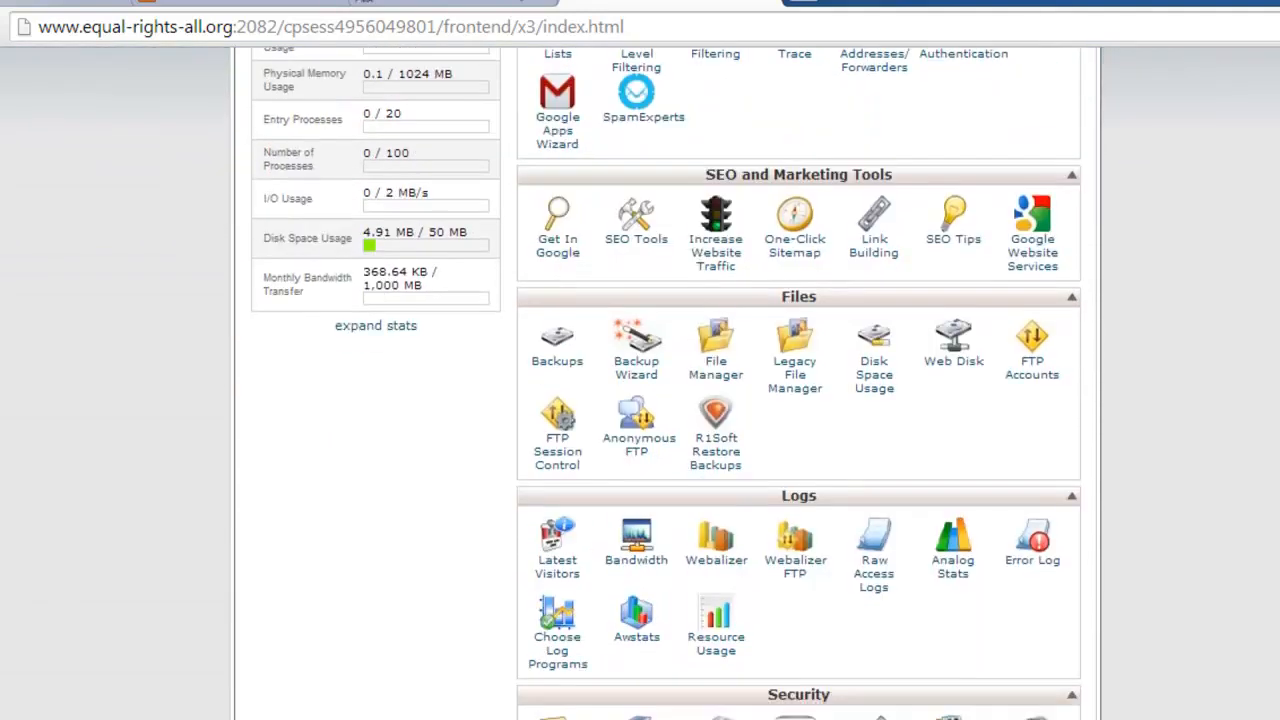
scroll(640, 400, down, 2)
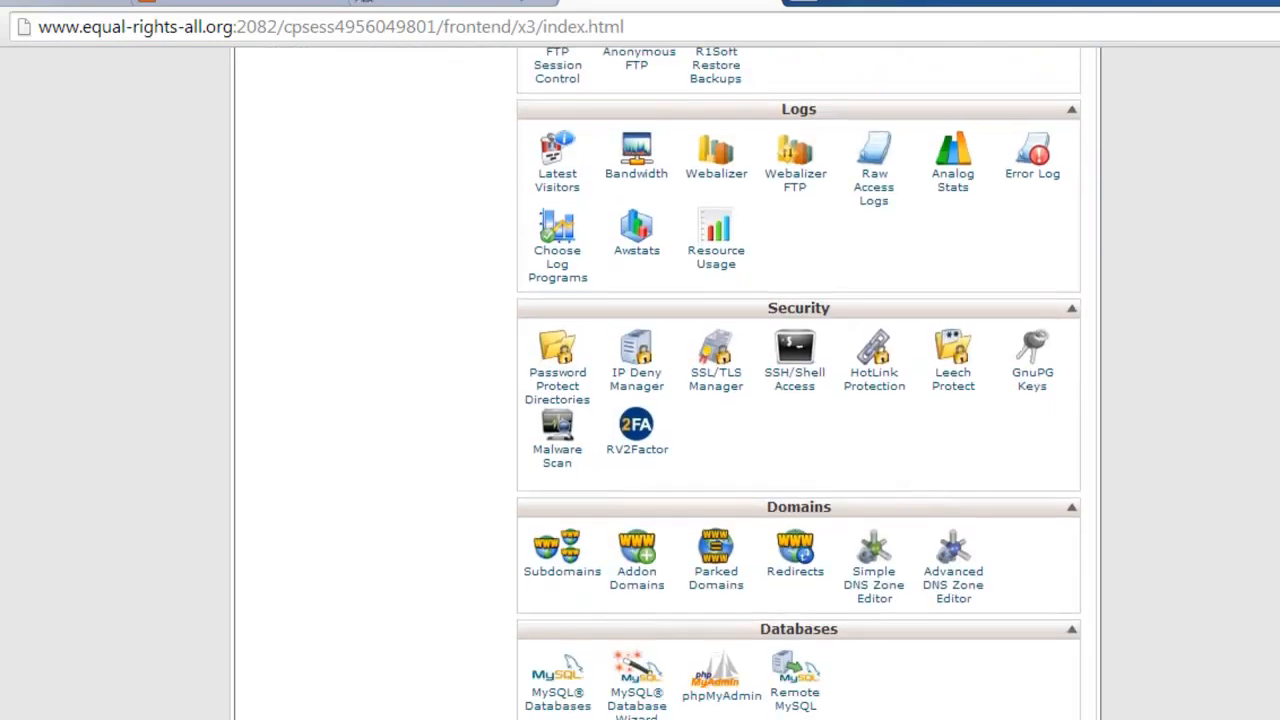
scroll(800, 400, down, 2)
scroll(800, 400, up, 8)
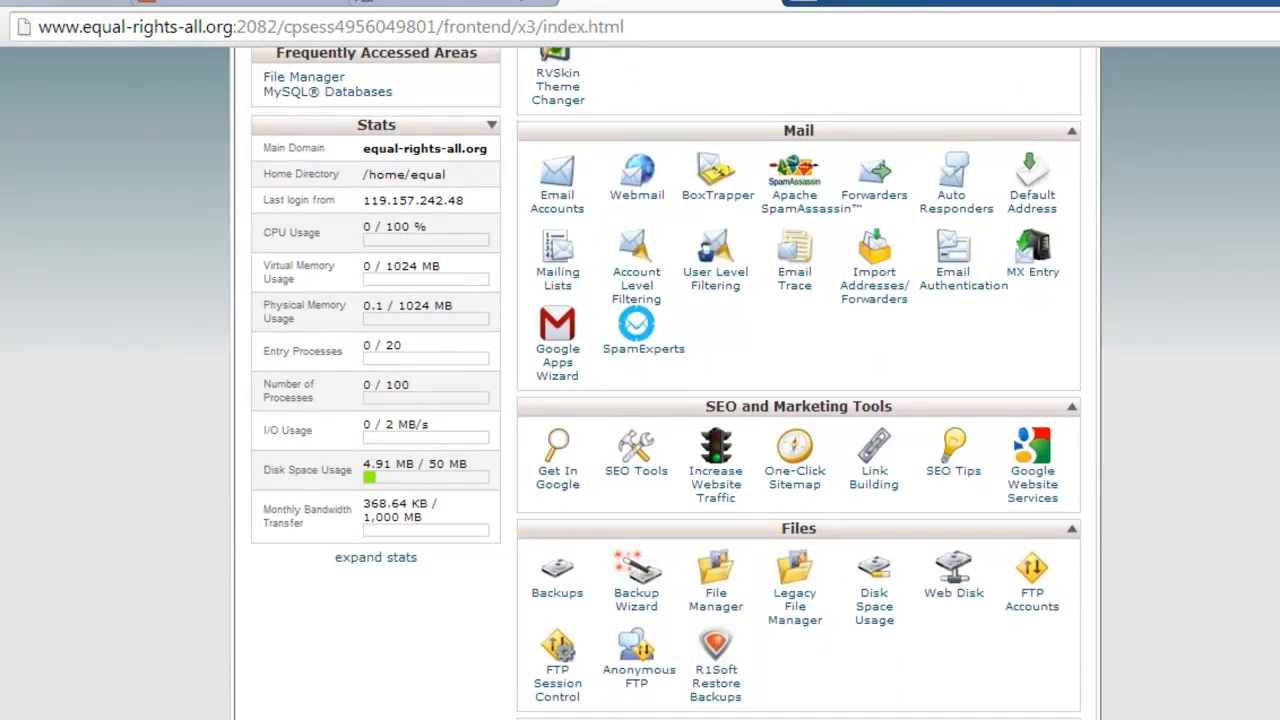
scroll(640, 400, down, 3)
scroll(800, 400, down, 4)
scroll(800, 400, down, 3)
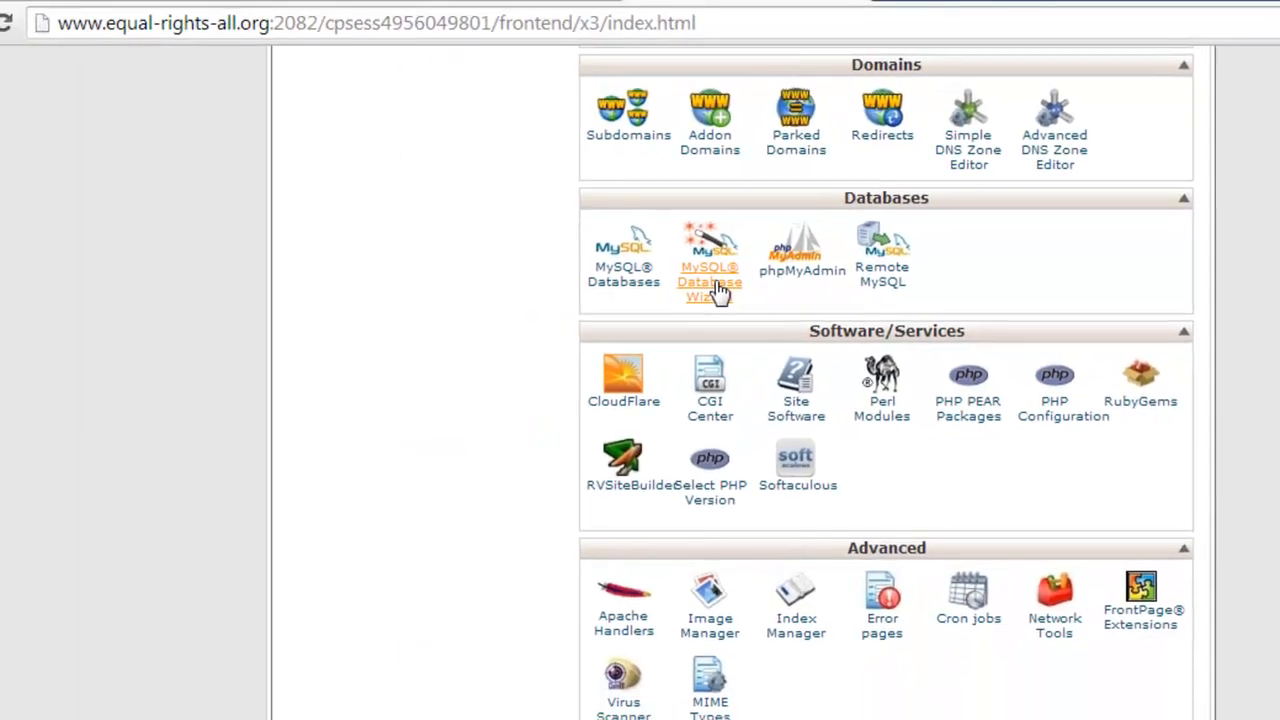
click(716, 290)
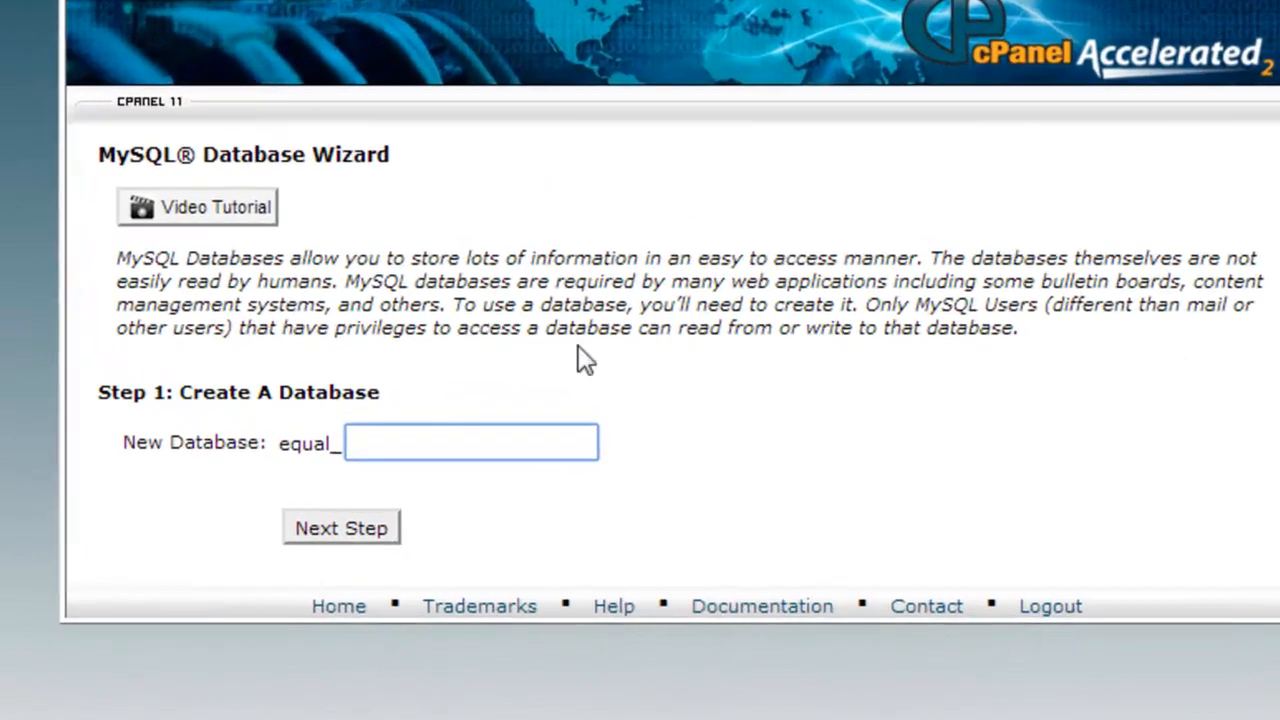
Create a new database named mycms after the equal_ prefix and proceed to the database user step.
double_click(269, 444)
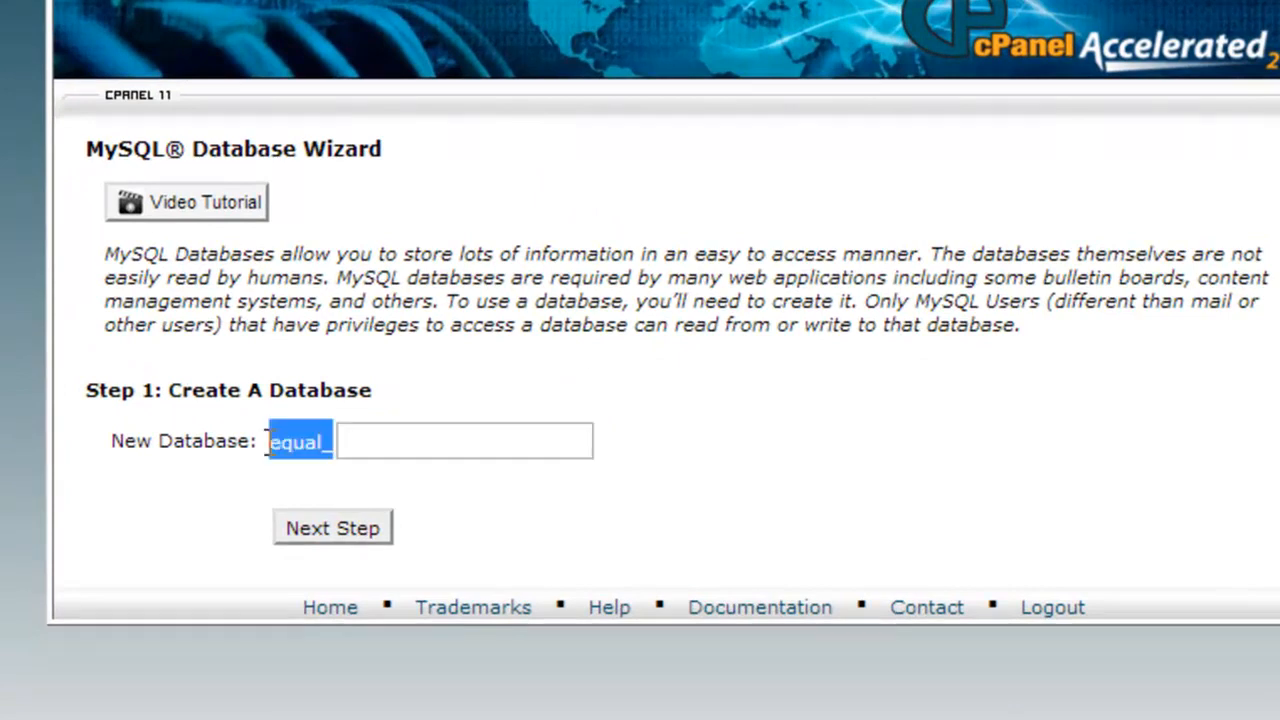
click(311, 447)
click(426, 444)
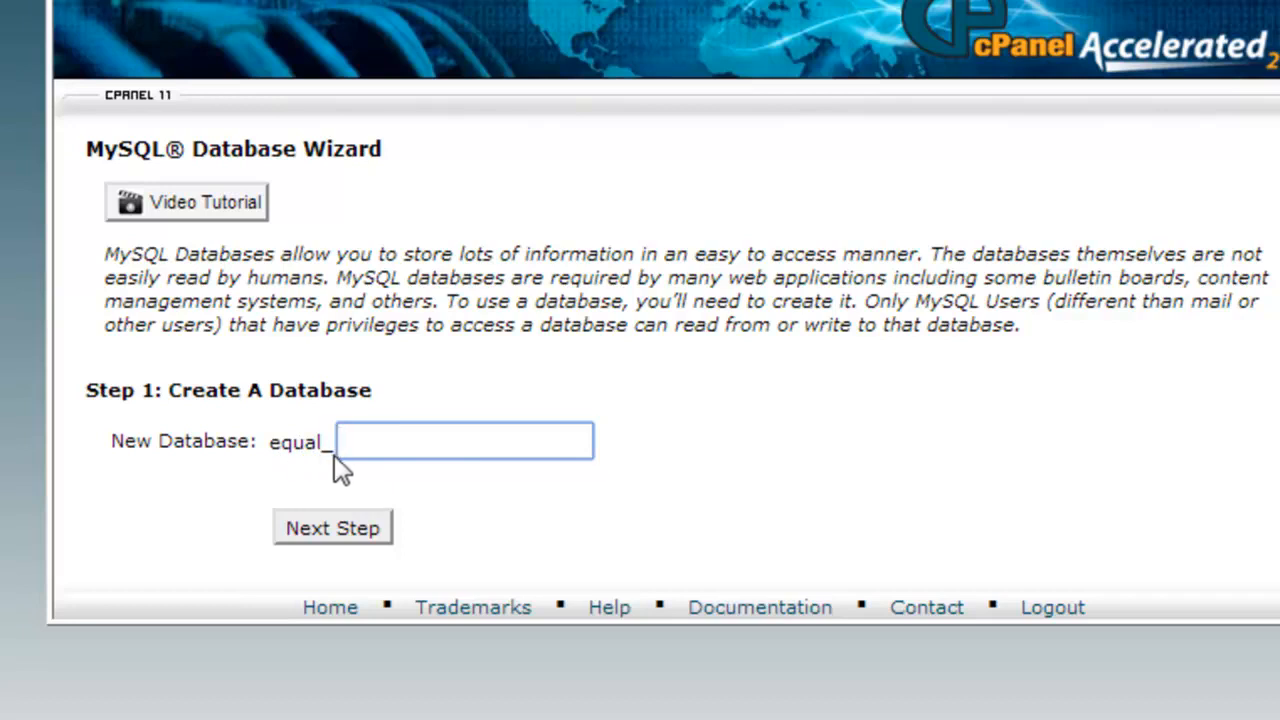
text(mycms)
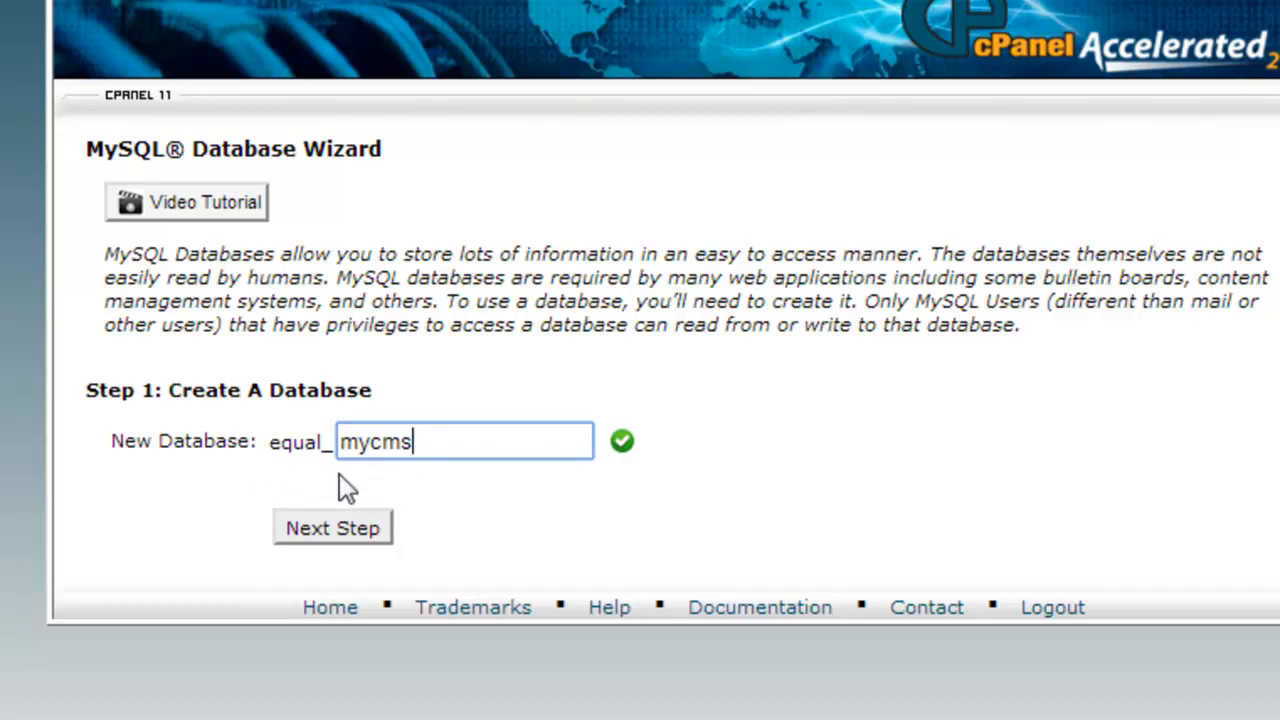
click(349, 529)
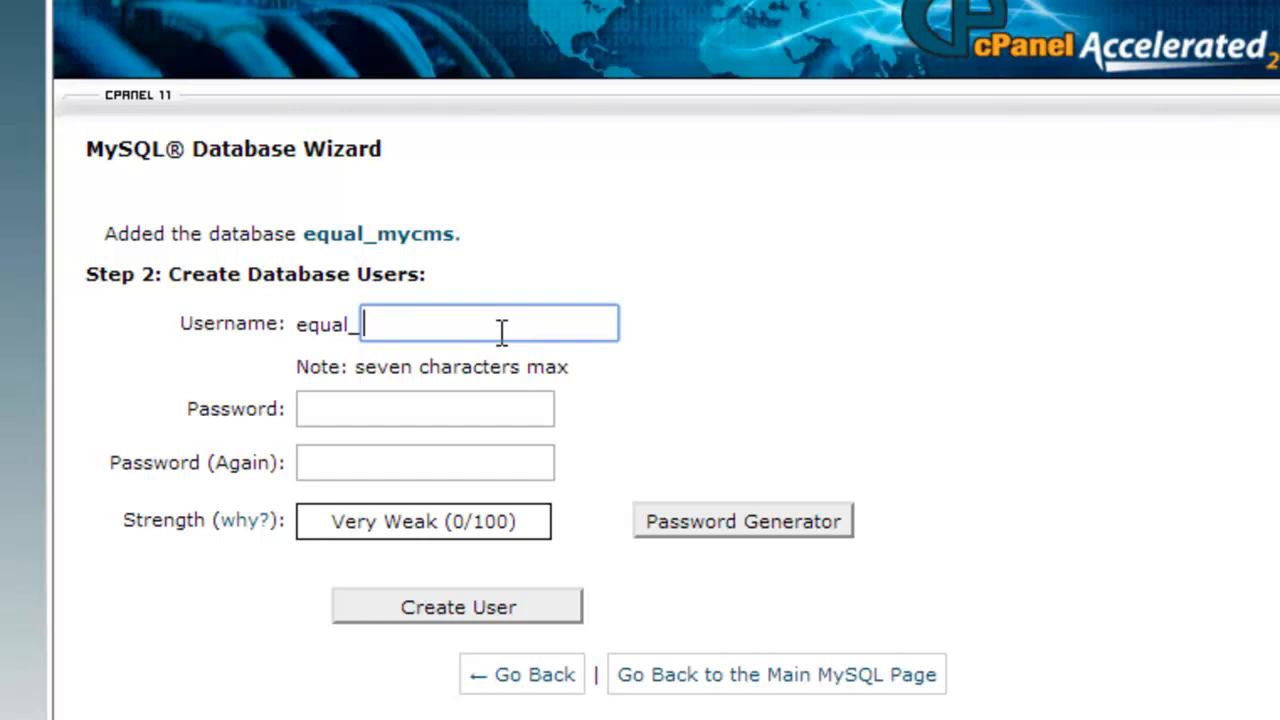
Enter mycms as the new database user's name after the equal_ prefix.
text(mycms)
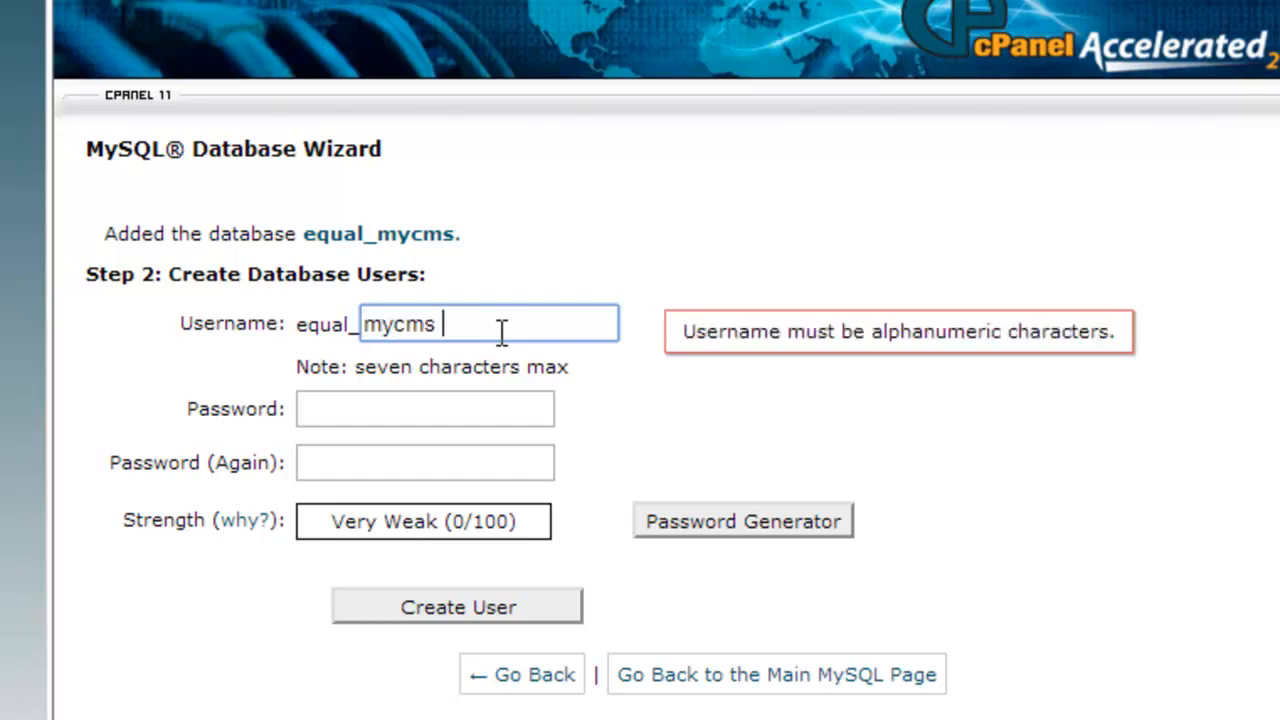
key(BackSpace)
click(827, 373)
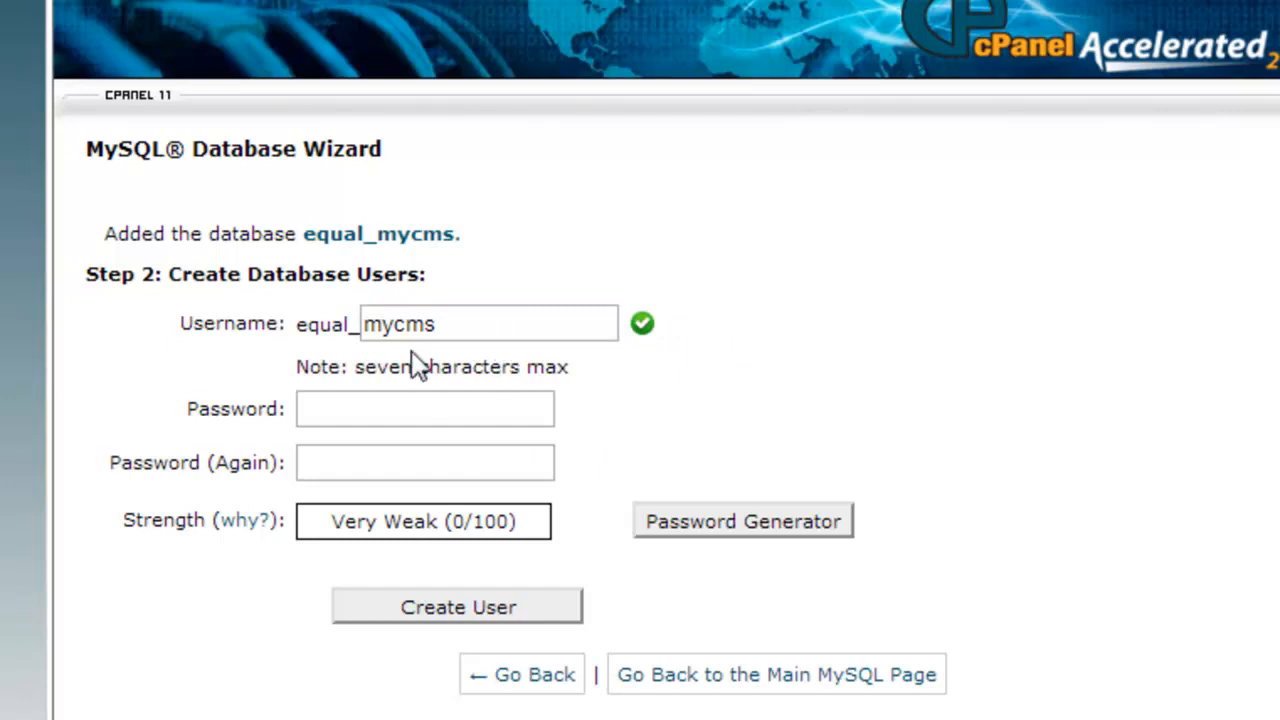
Generate a random password for the database user, copy it, confirm it is stored safely, and use it in both password fields.
click(470, 408)
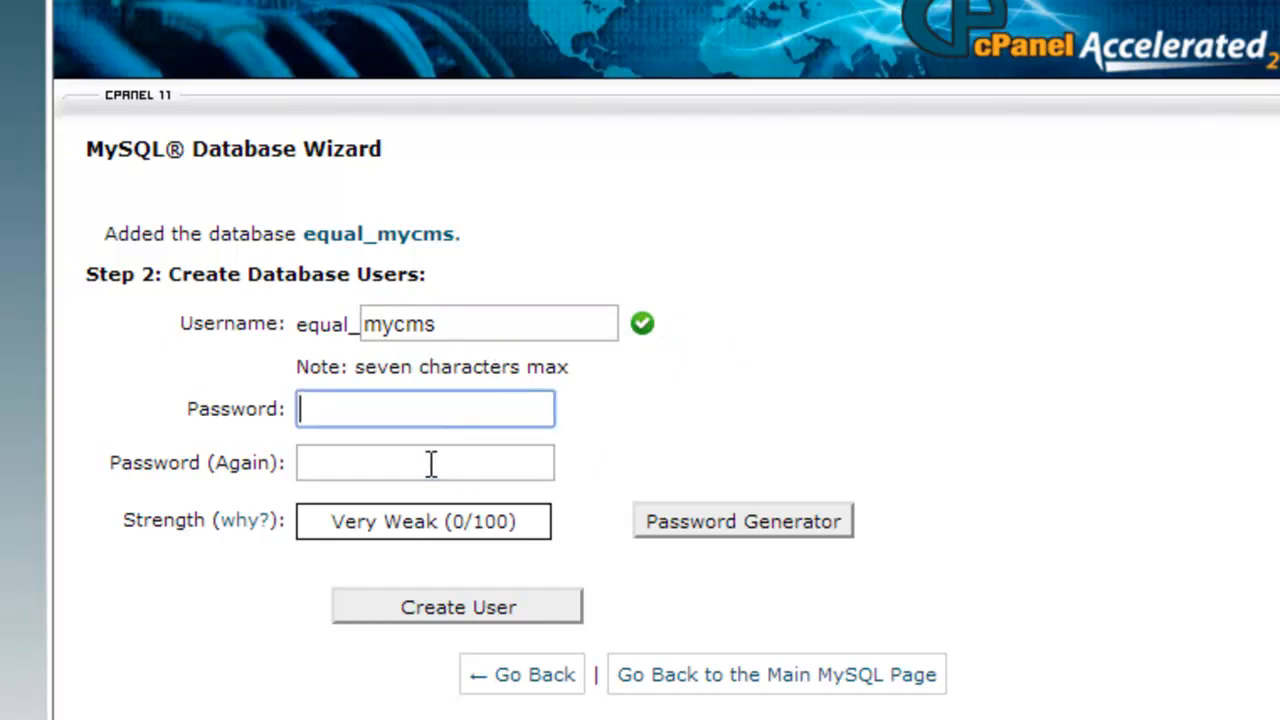
click(731, 526)
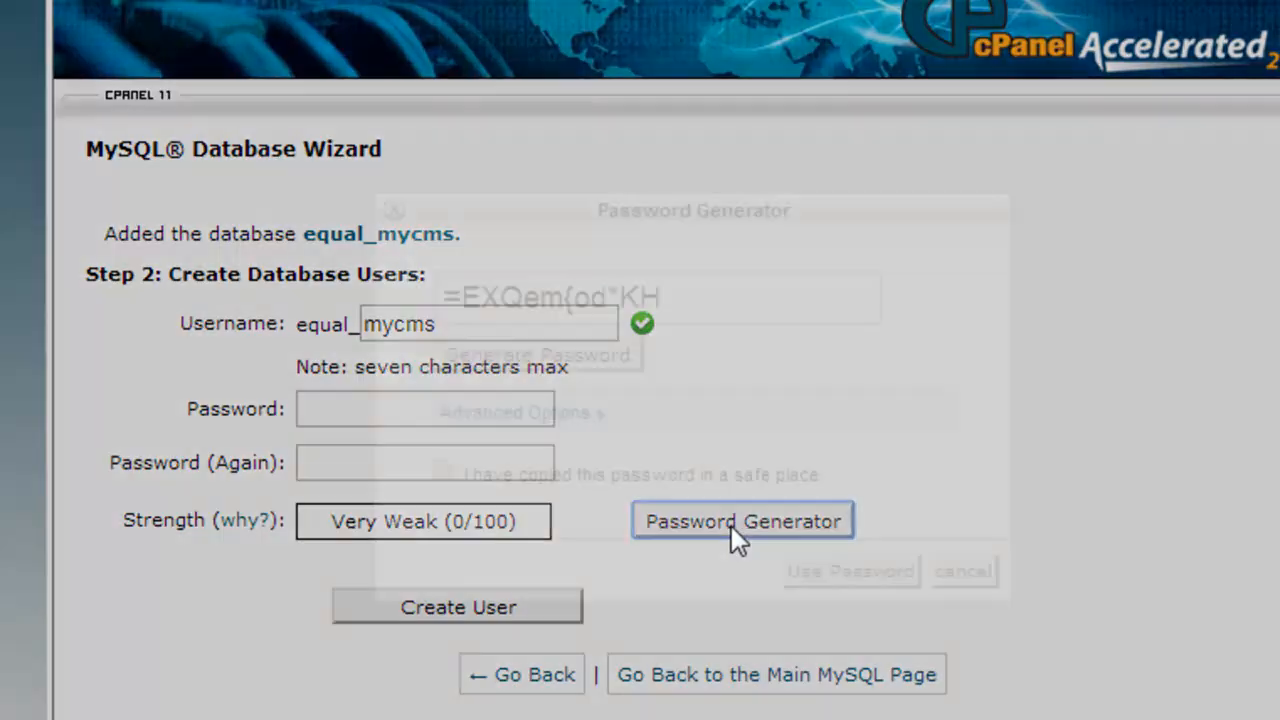
click(589, 358)
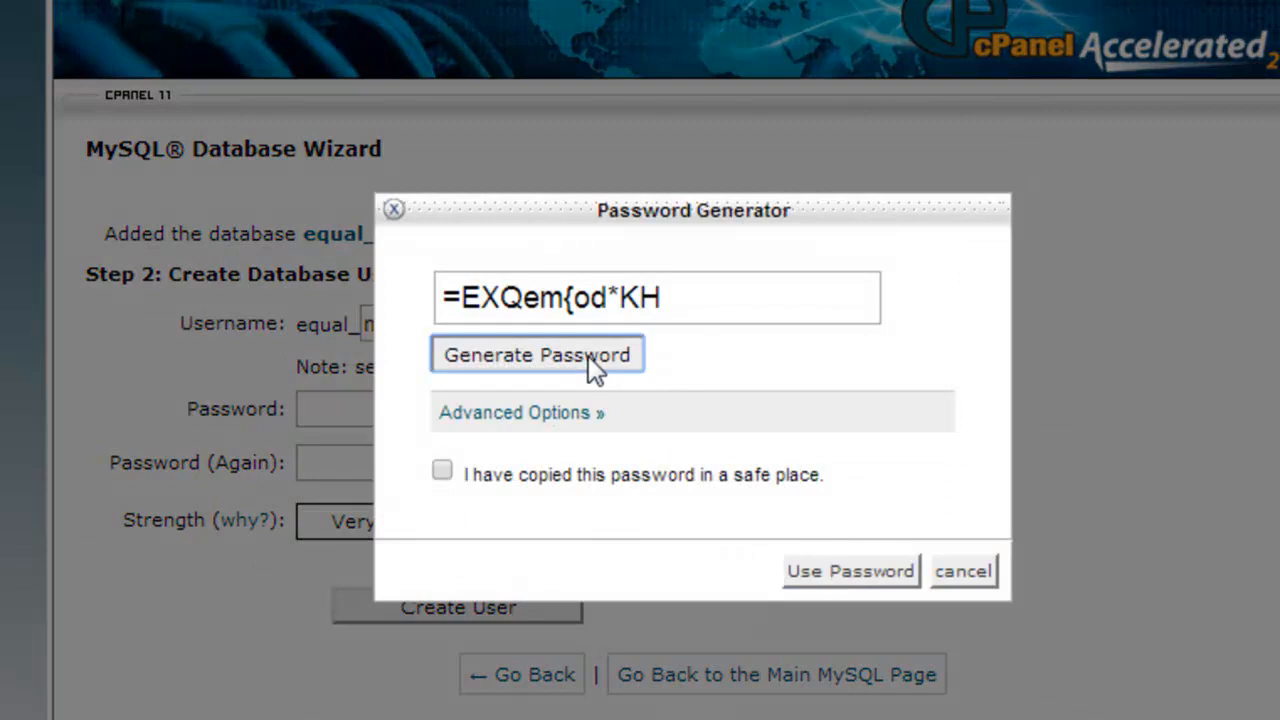
click(589, 358)
click(591, 360)
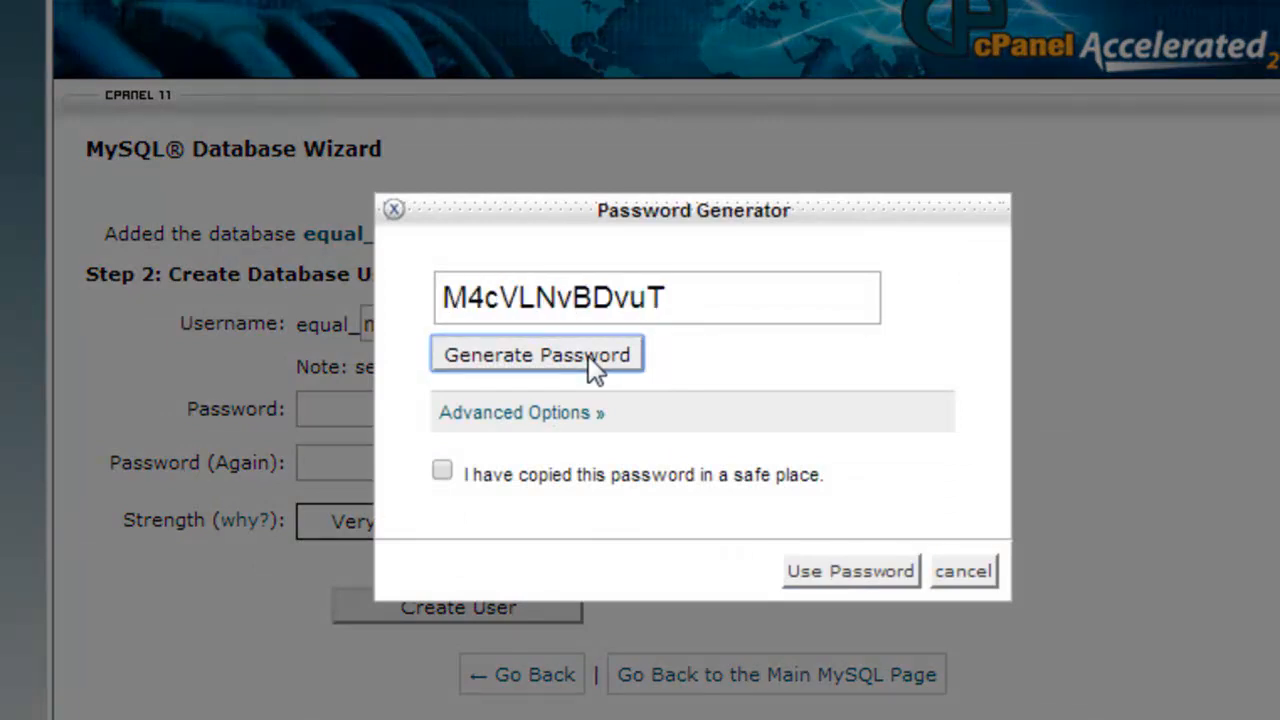
click(591, 360)
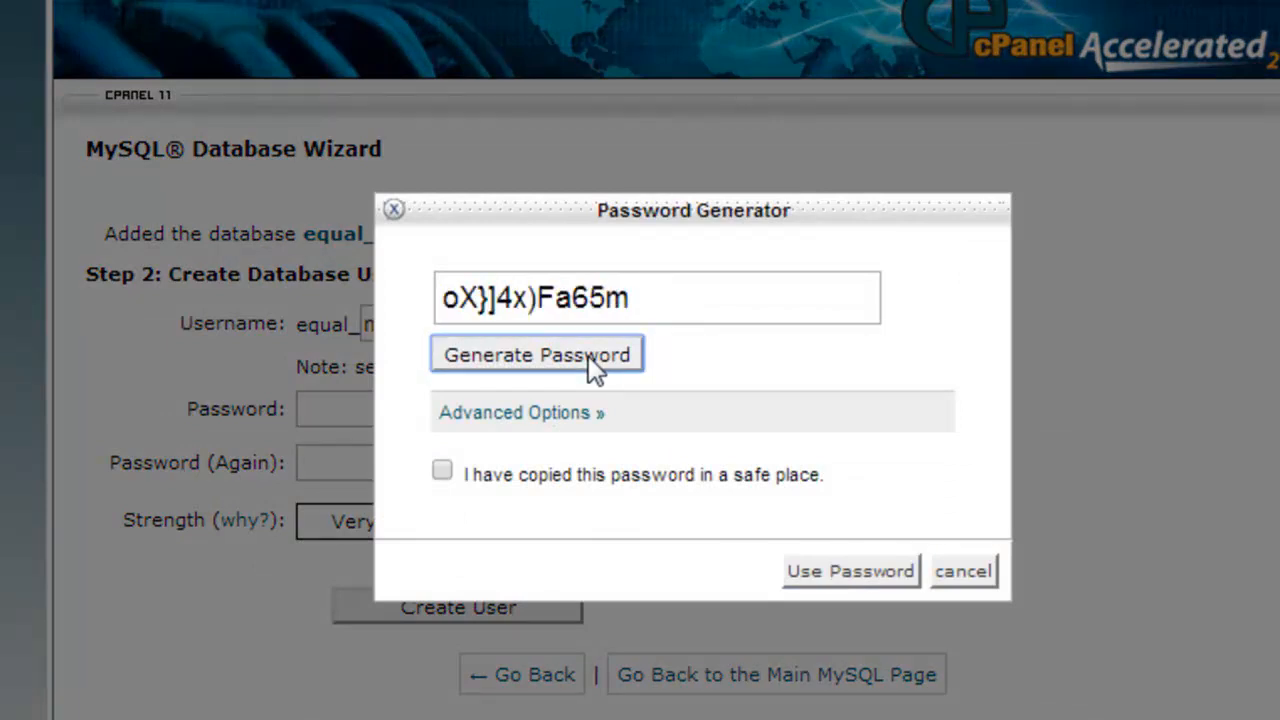
triple_click(572, 298)
key(ctrl+c)
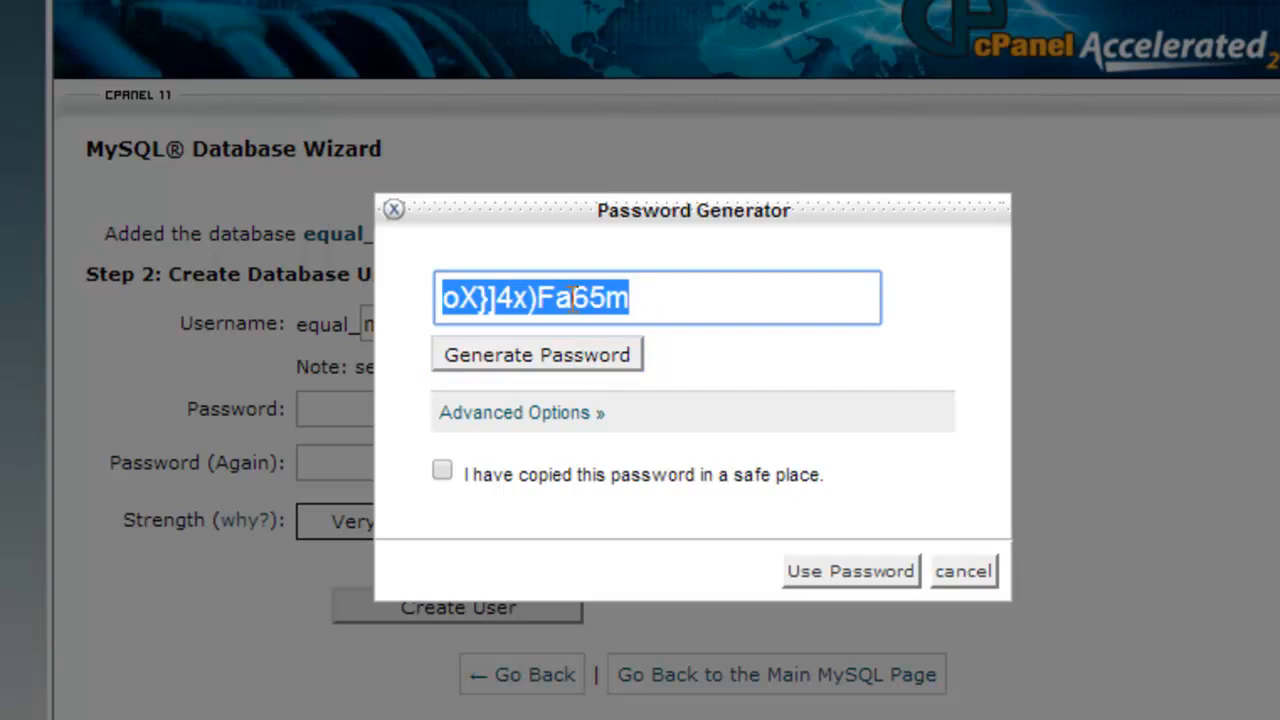
click(444, 482)
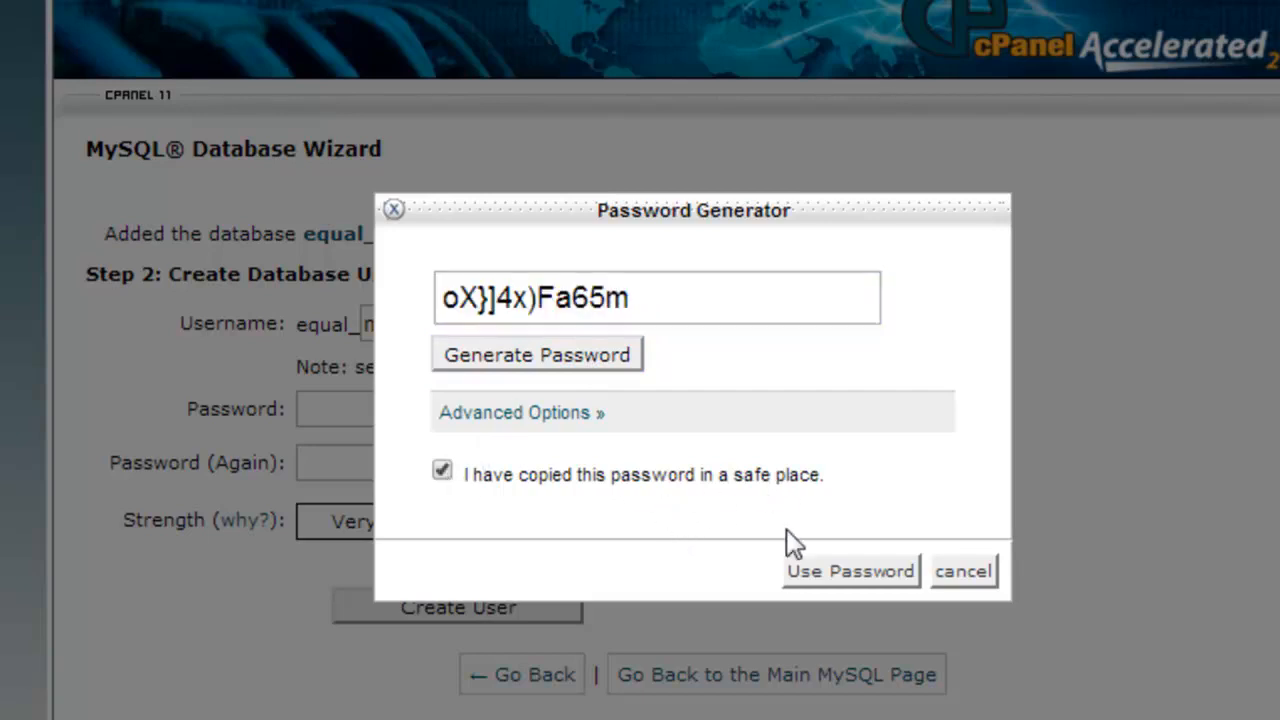
click(854, 575)
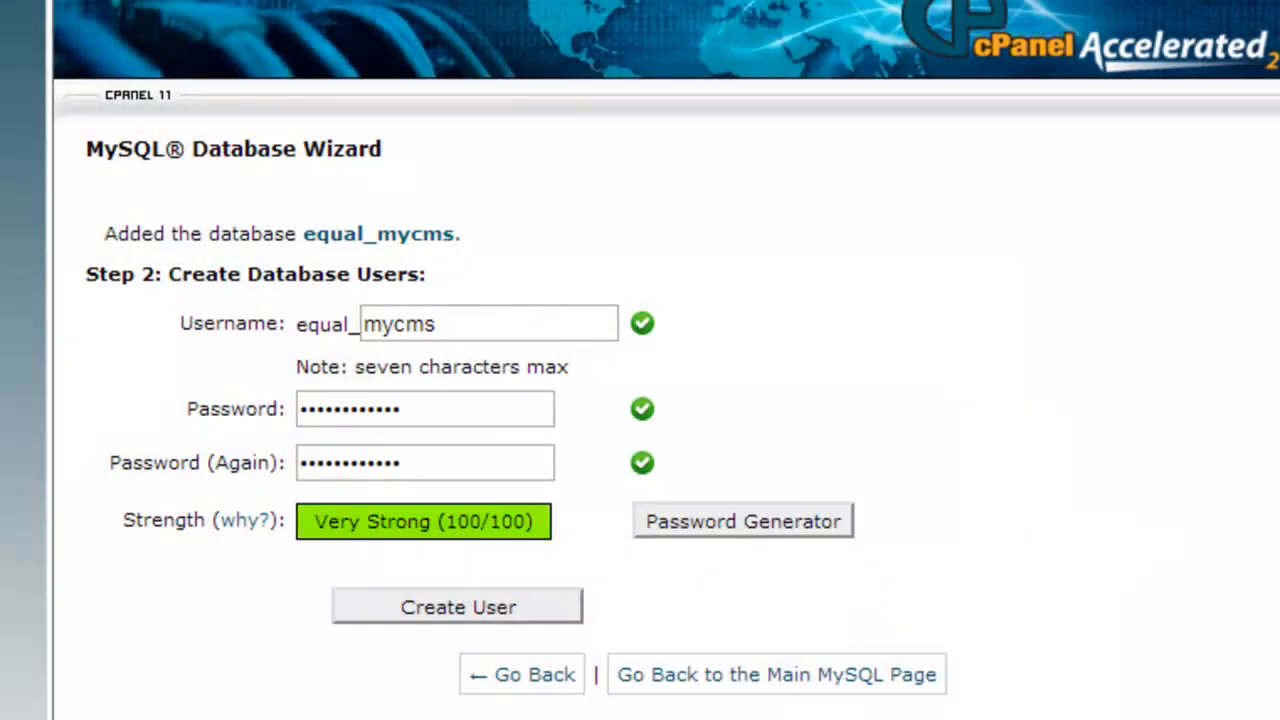
Paste the copied database password into a new Notepad document and return to the database wizard.
key(super)
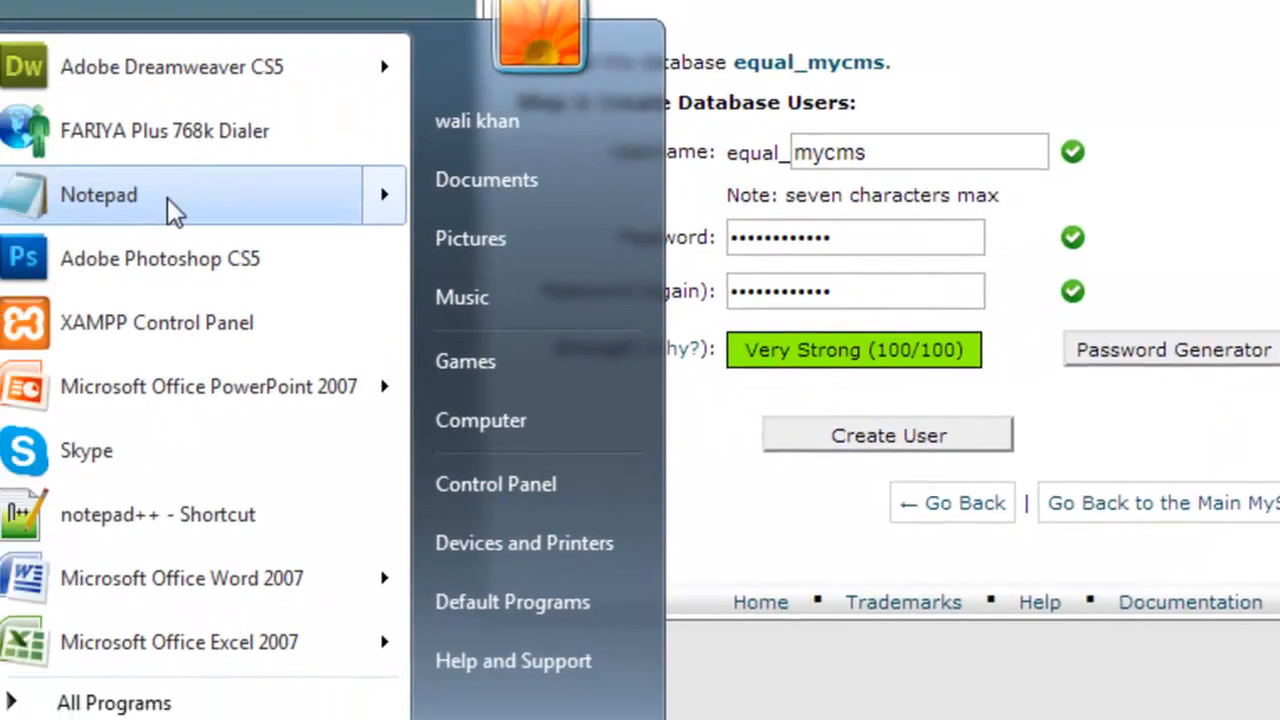
mouse_move(0, 370)
click(263, 183)
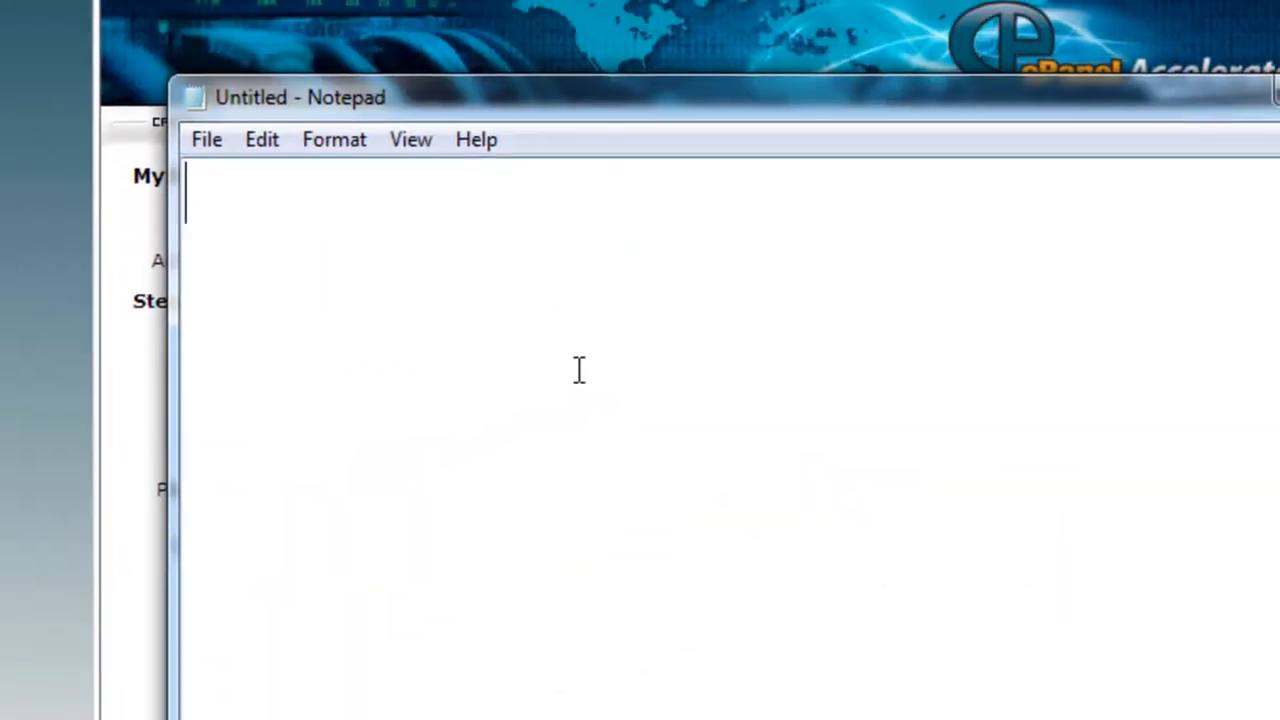
key(ctrl+v)
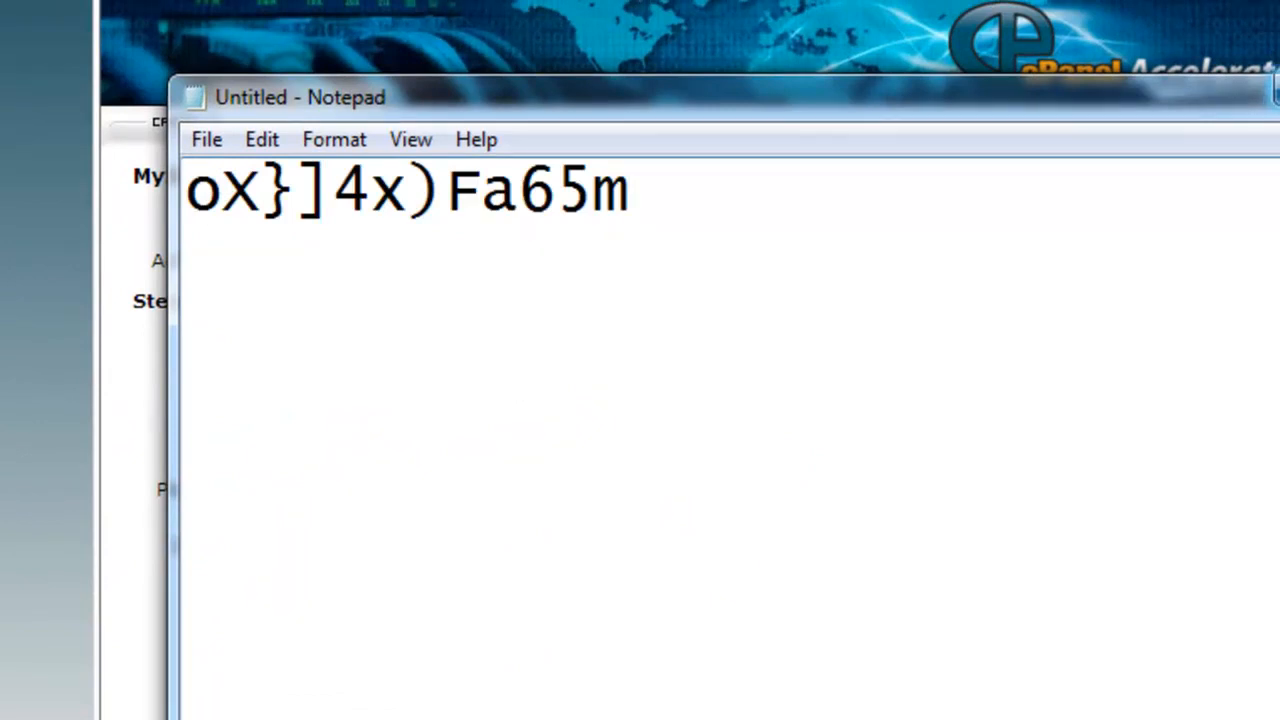
click(1279, 92)
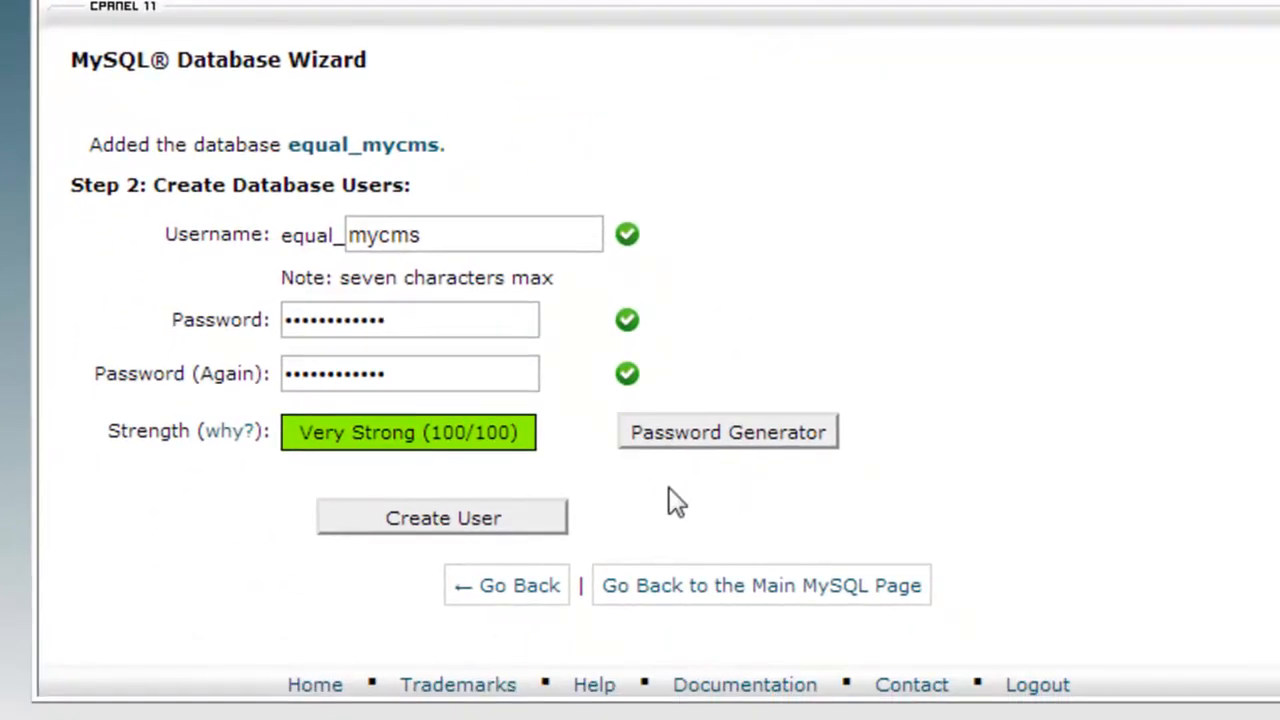
Create the database user and grant it all privileges on the equal_mycms database.
click(507, 519)
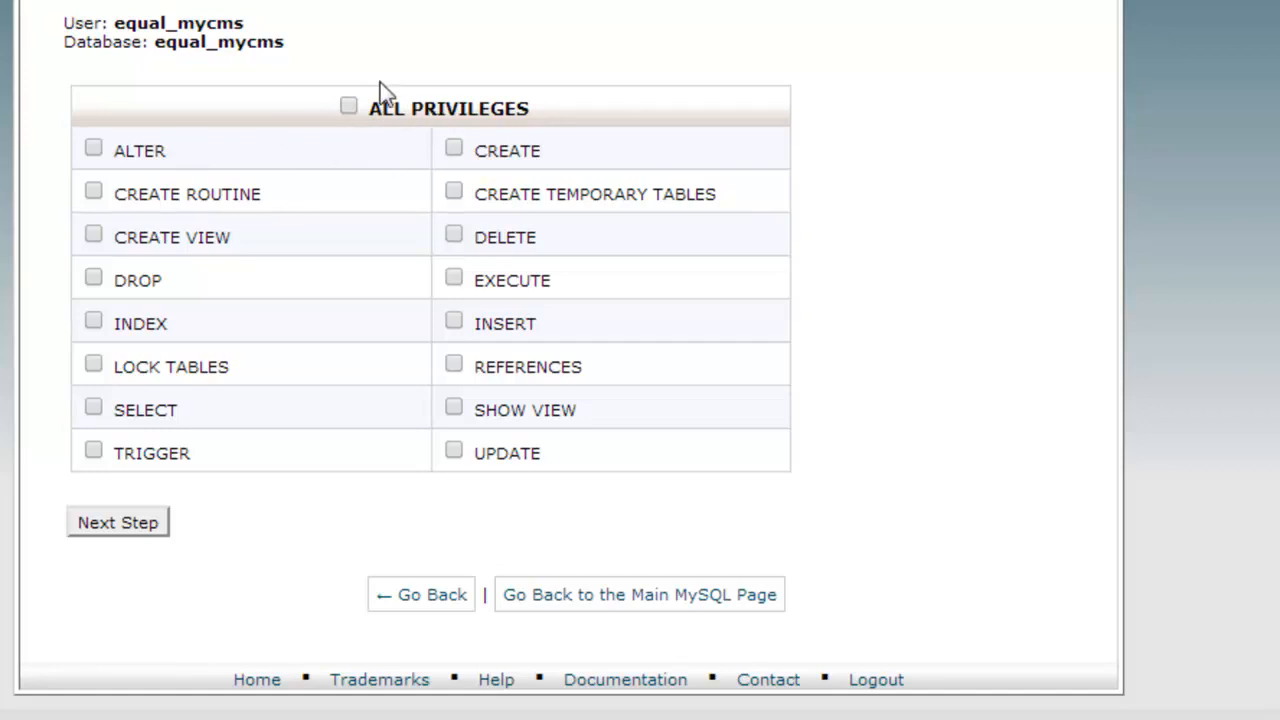
click(348, 107)
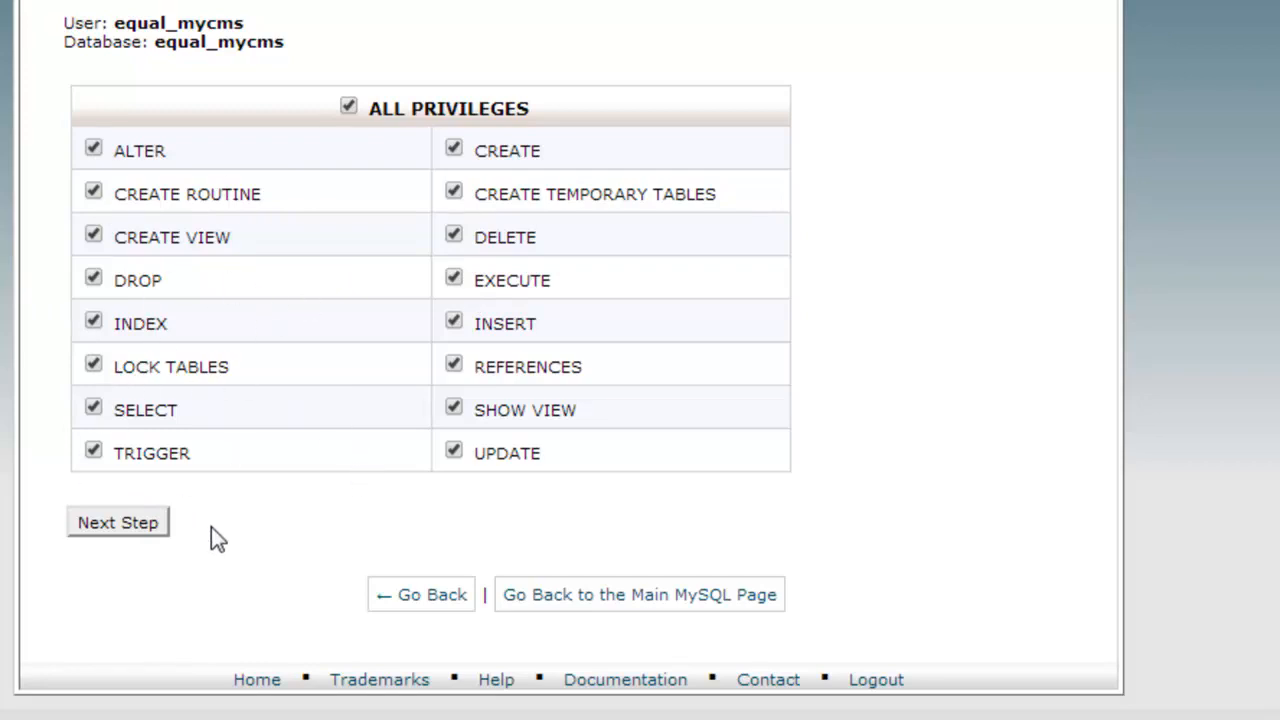
click(129, 528)
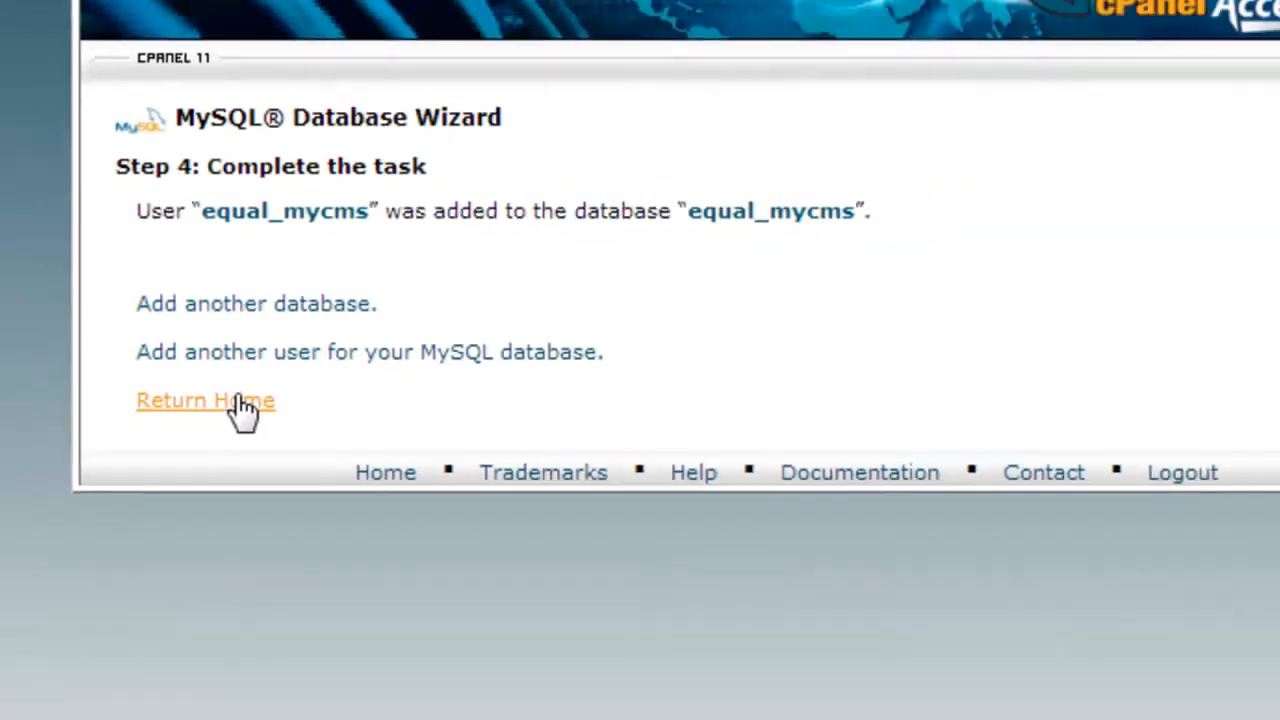
Return to the cPanel home page and look through its tool sections.
click(240, 415)
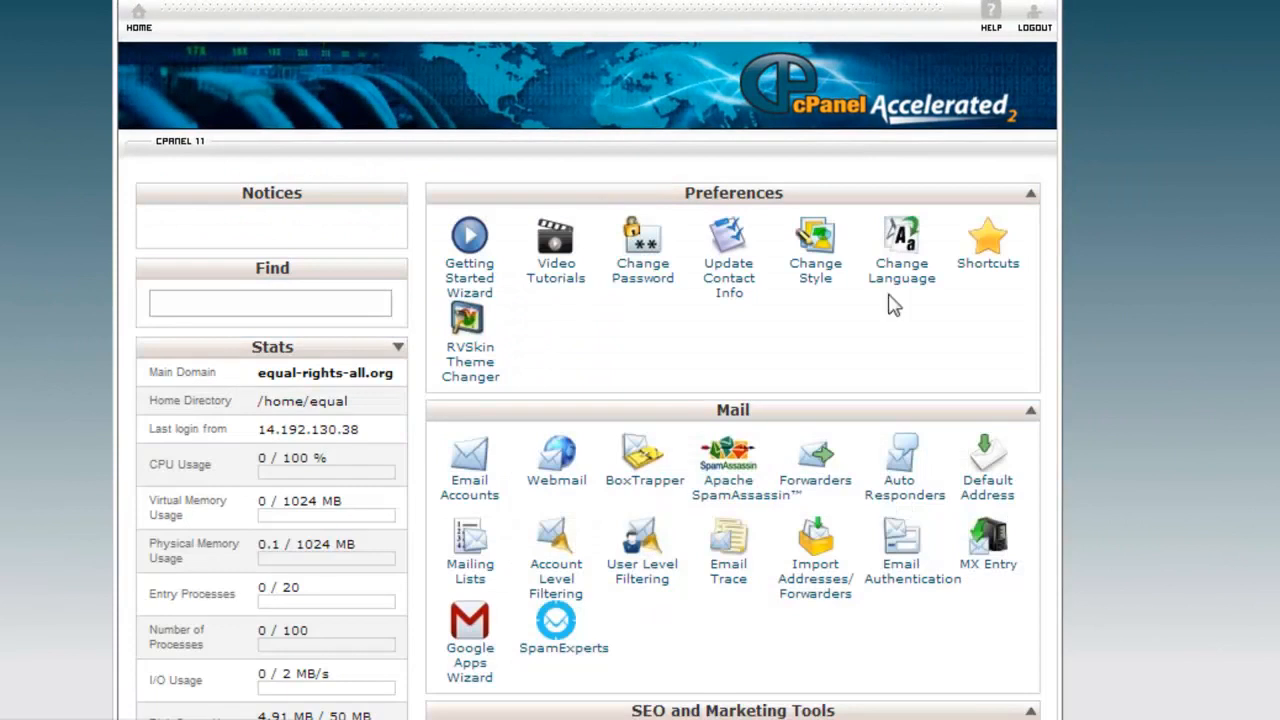
scroll(895, 305, down, 10)
scroll(733, 360, up, 2)
scroll(733, 360, down, 5)
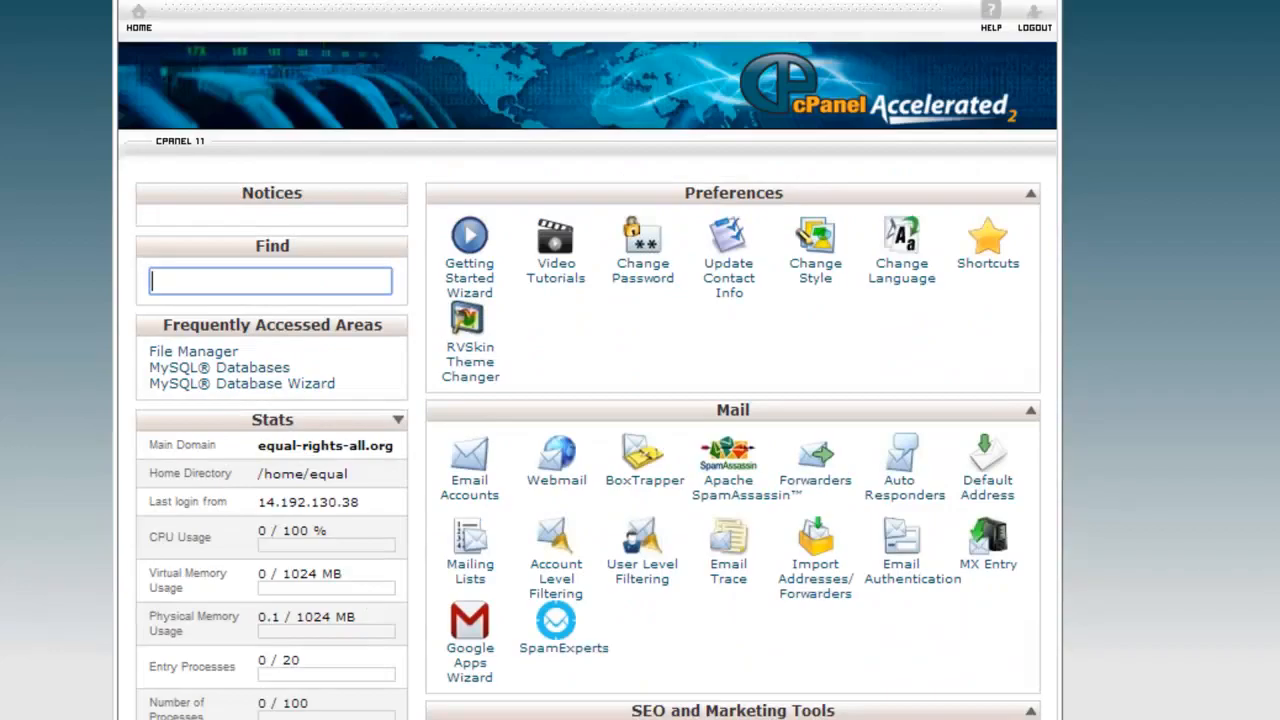
scroll(733, 360, down, 15)
scroll(733, 360, up, 20)
scroll(733, 360, down, 4)
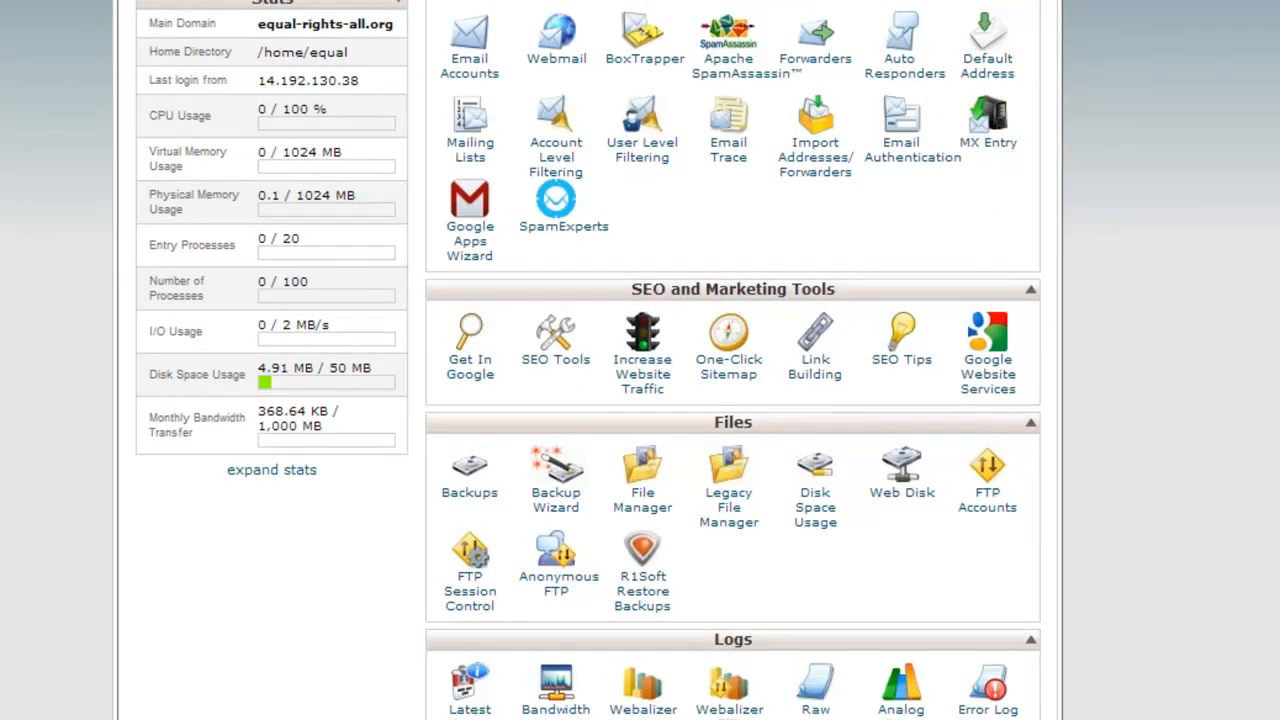
Open the MySQL Databases page and check the size of equal_mycms in the current databases list.
scroll(1158, 533, down, 8)
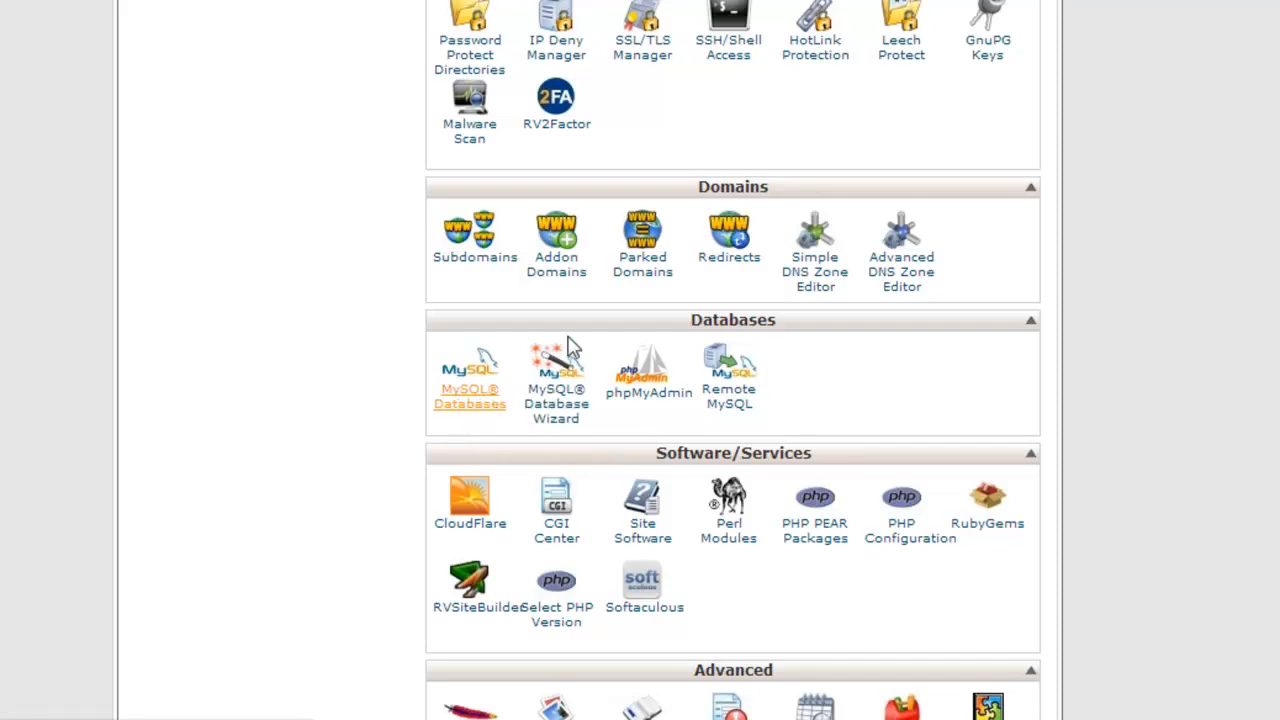
click(474, 418)
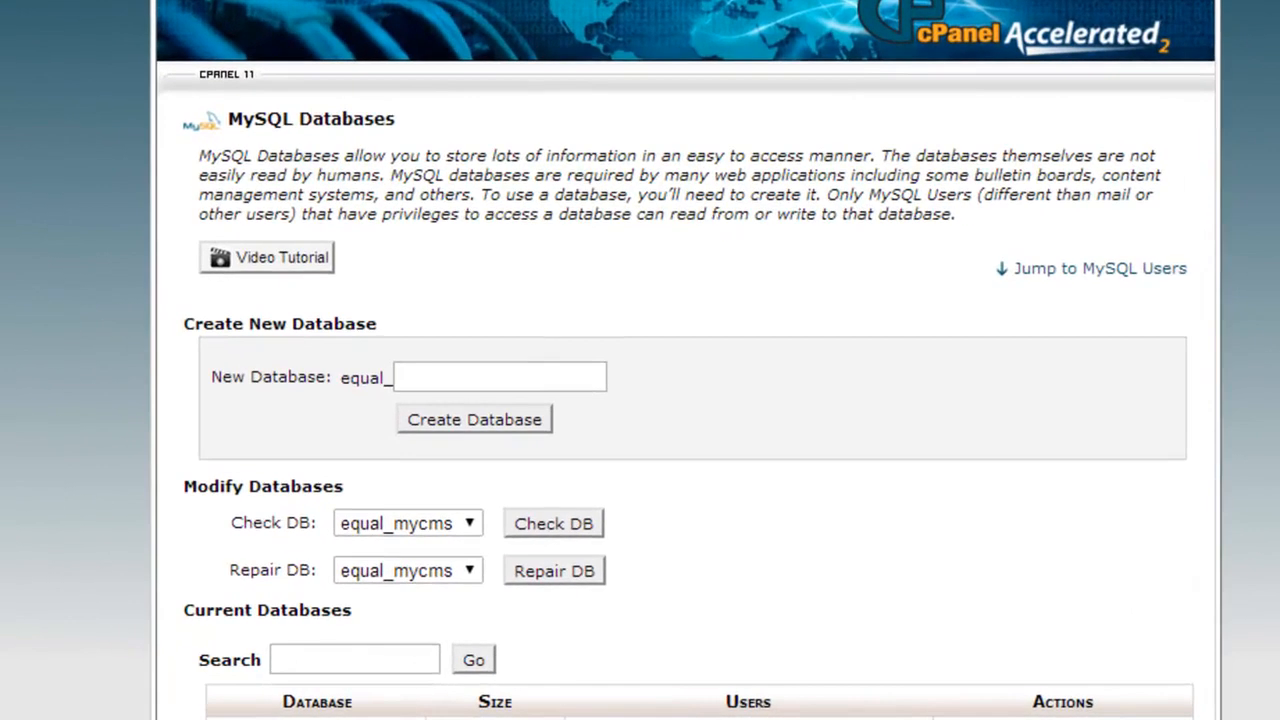
scroll(640, 360, down, 5)
scroll(640, 360, up, 1)
scroll(1270, 278, up, 1)
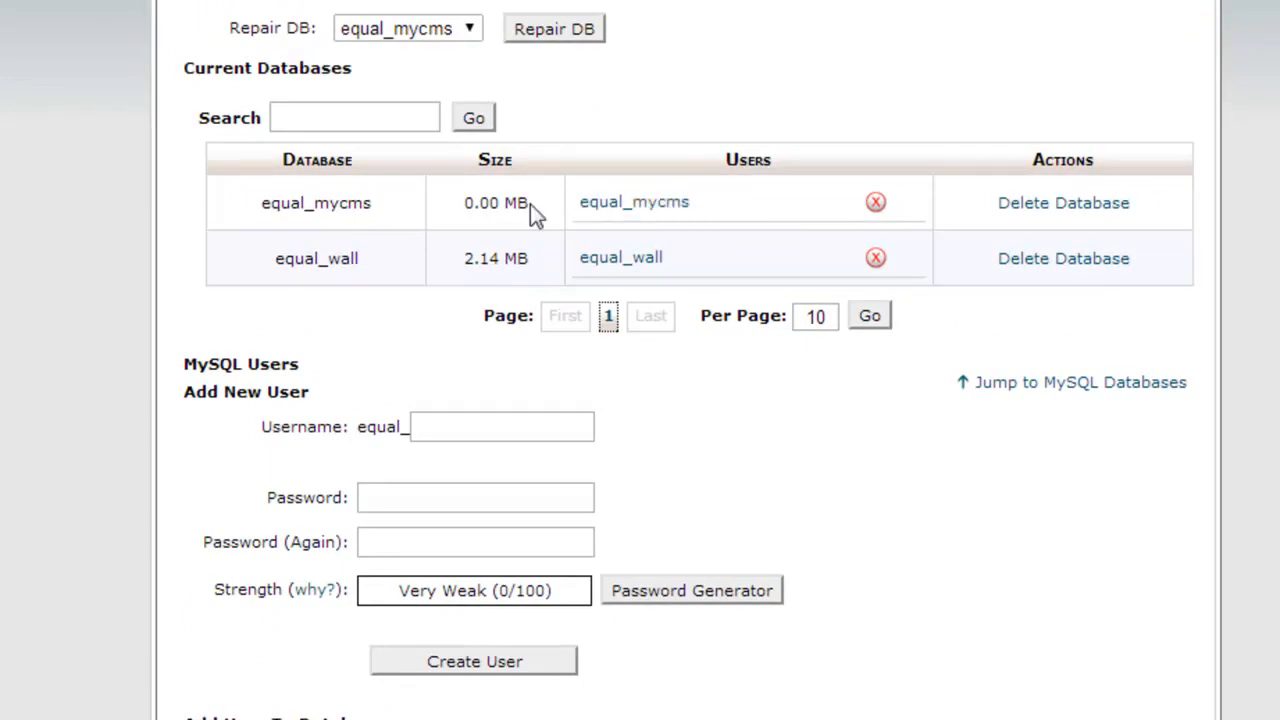
drag(530, 204, 463, 200)
click(494, 200)
Review the current users and the user assigned to equal_mycms, then return to the cPanel home page.
scroll(640, 360, down, 4)
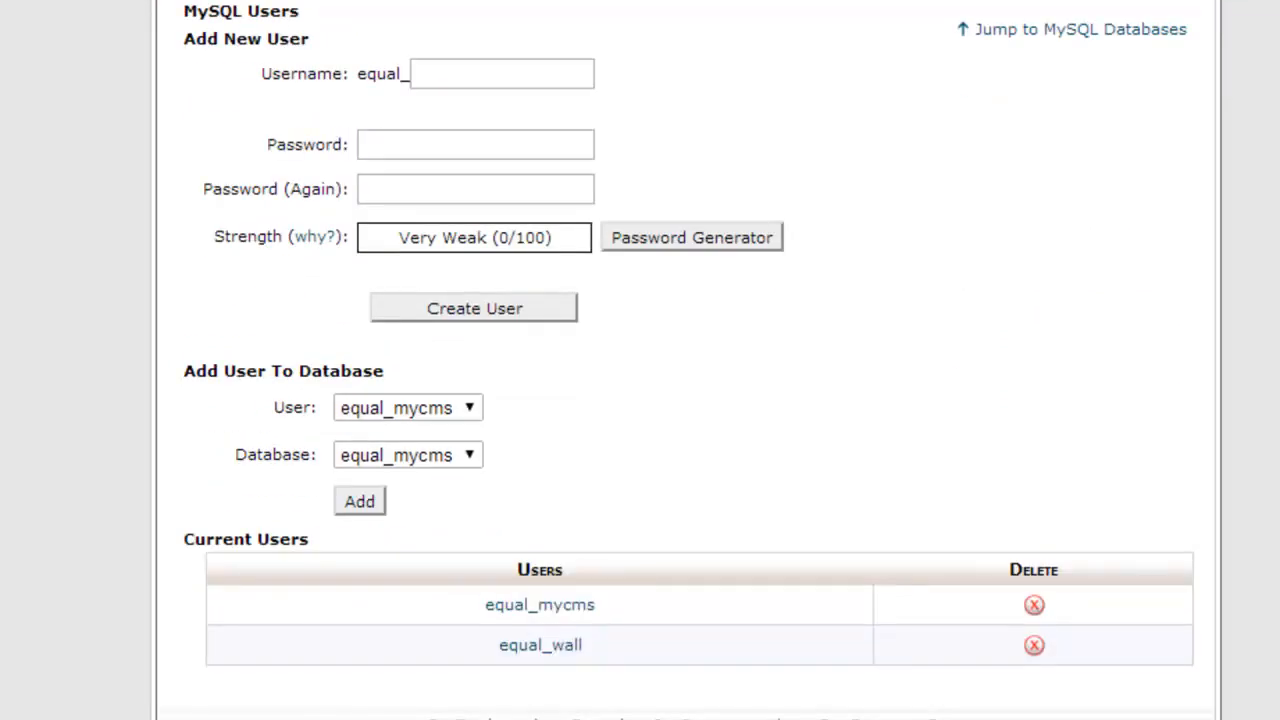
scroll(640, 360, up, 7)
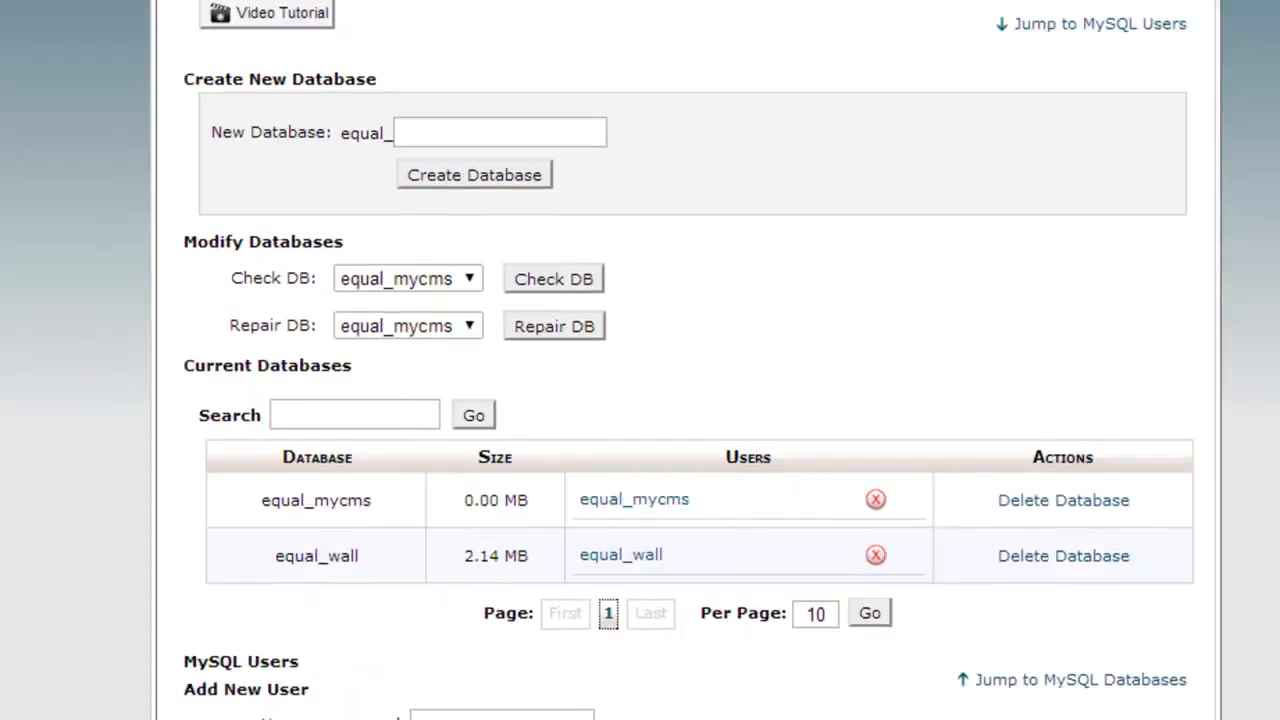
scroll(640, 360, down, 1)
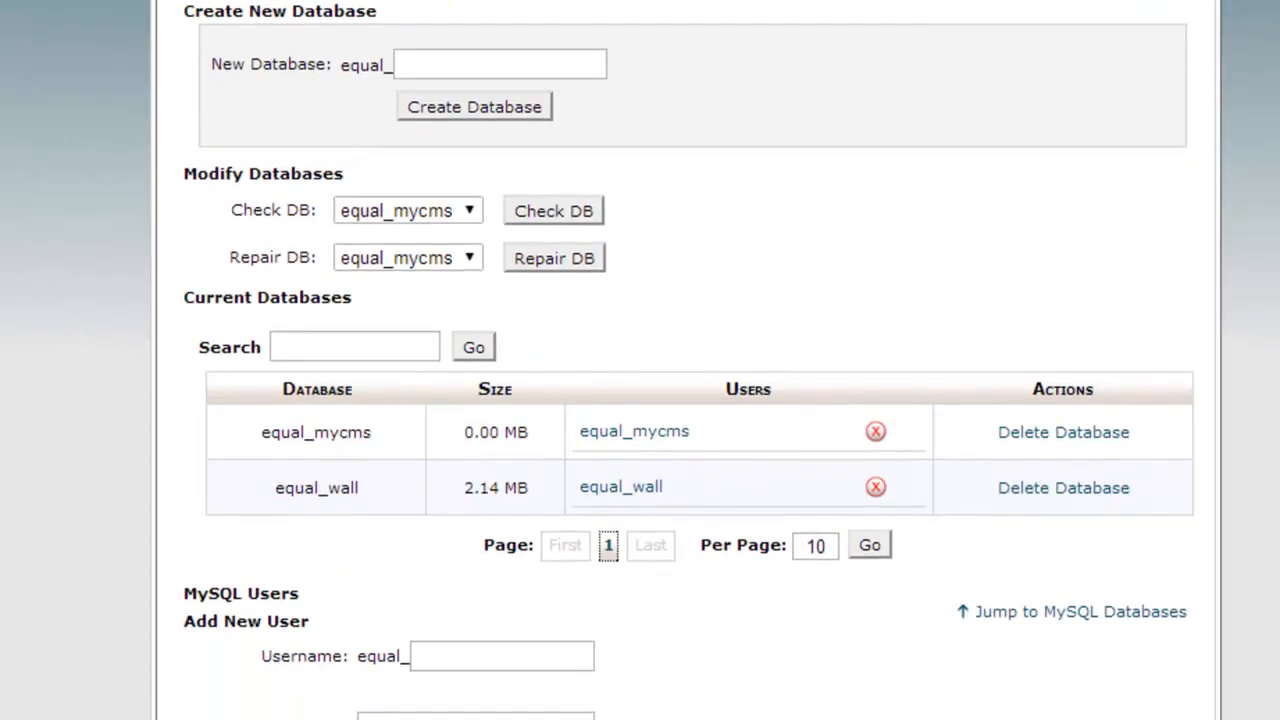
scroll(640, 360, up, 3)
scroll(640, 360, down, 4)
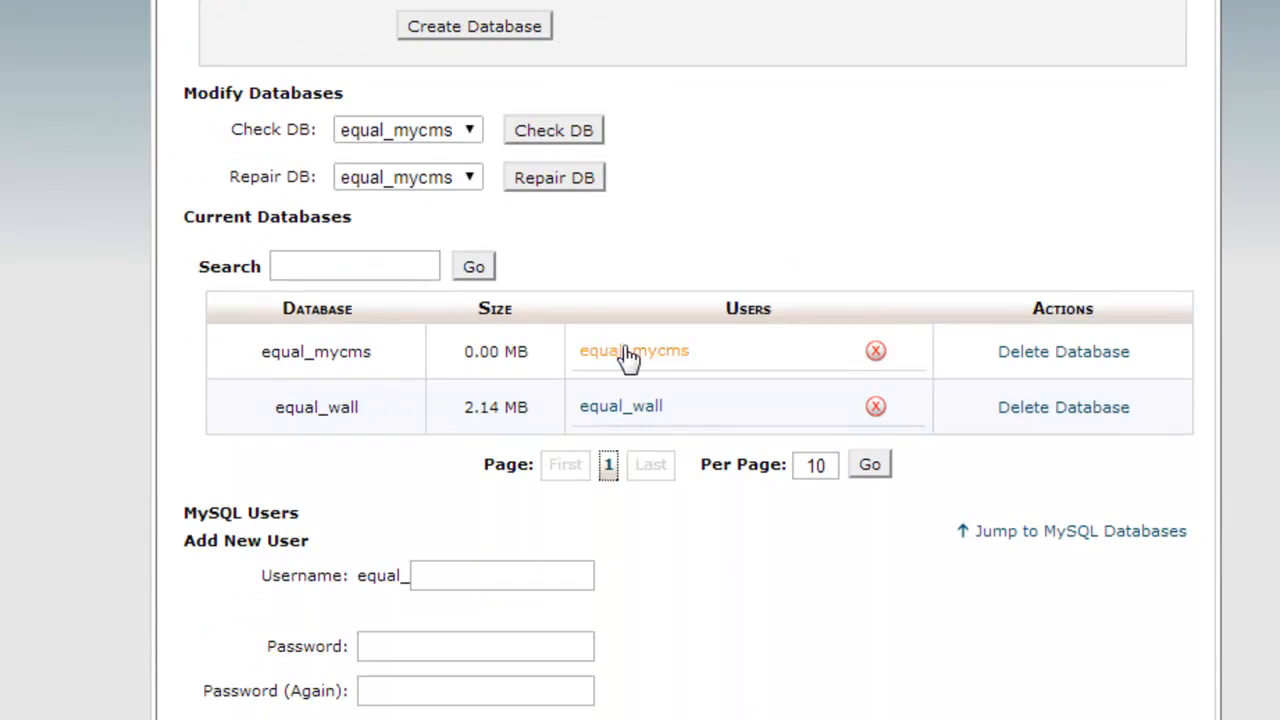
double_click(338, 355)
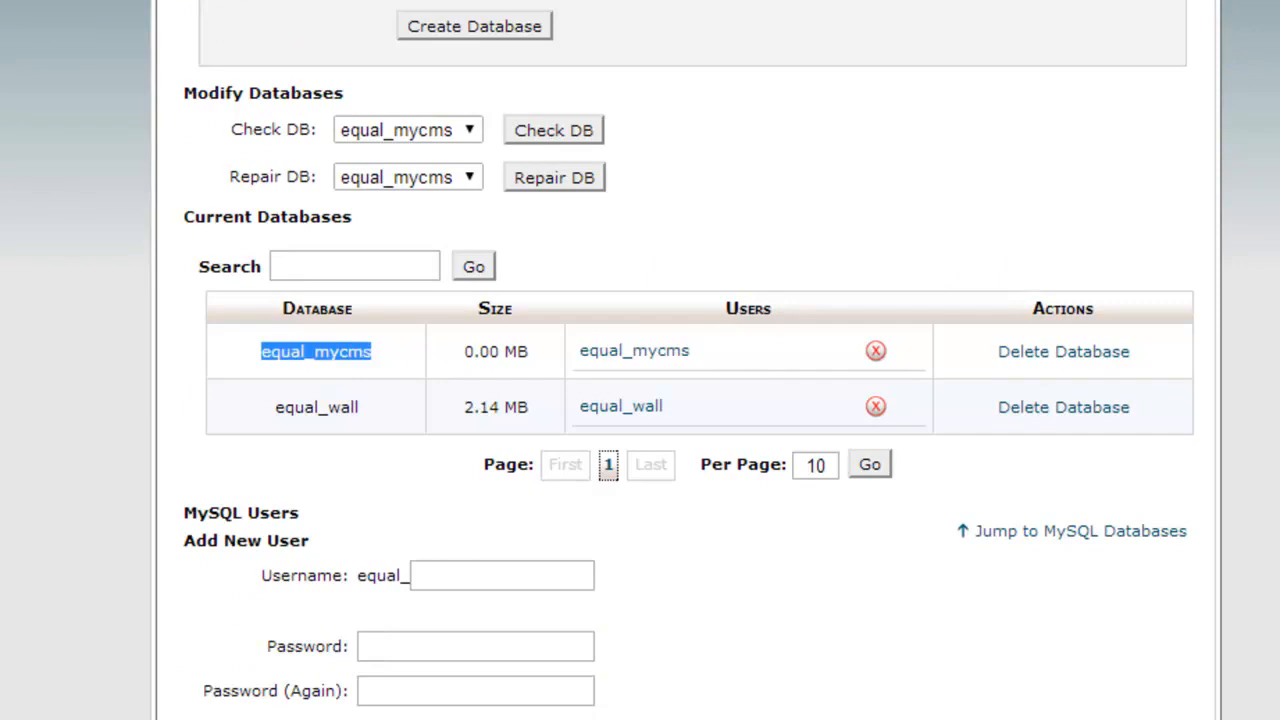
scroll(688, 360, down, 3)
scroll(688, 360, up, 6)
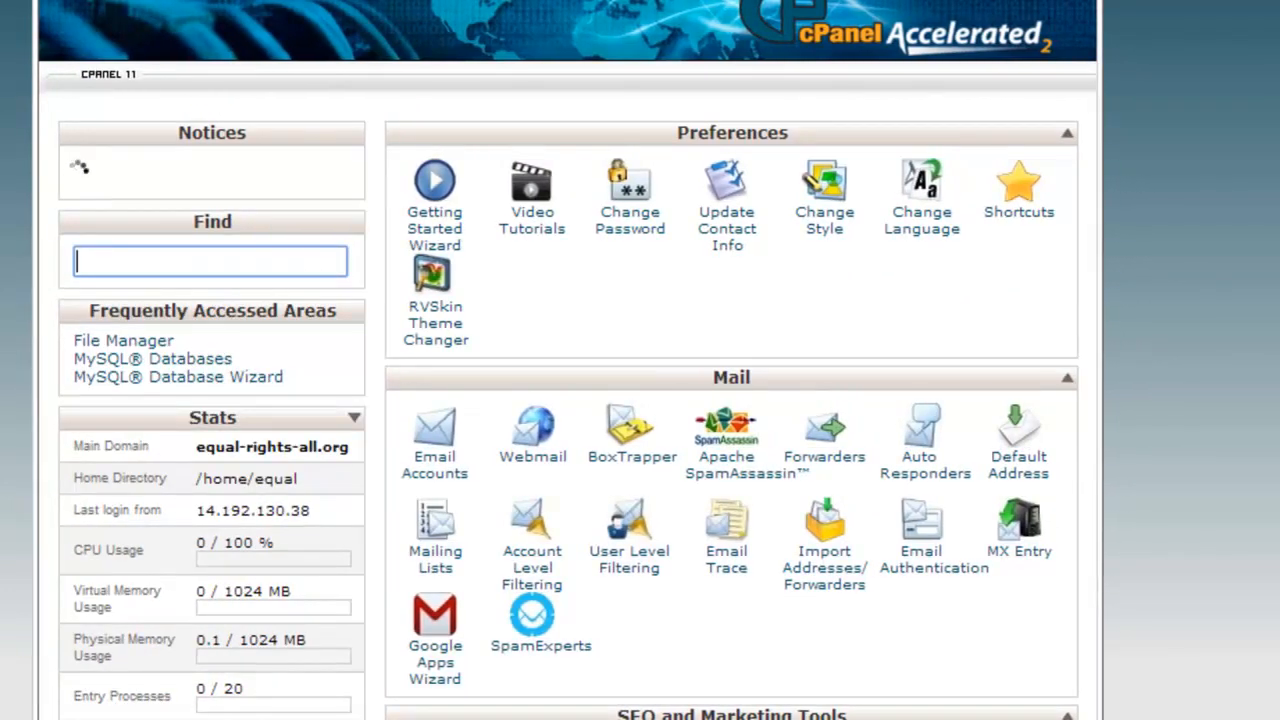
Open phpMyAdmin from cPanel, list the databases and open equal_mycms in the equal group.
scroll(640, 360, down, 10)
scroll(731, 360, down, 5)
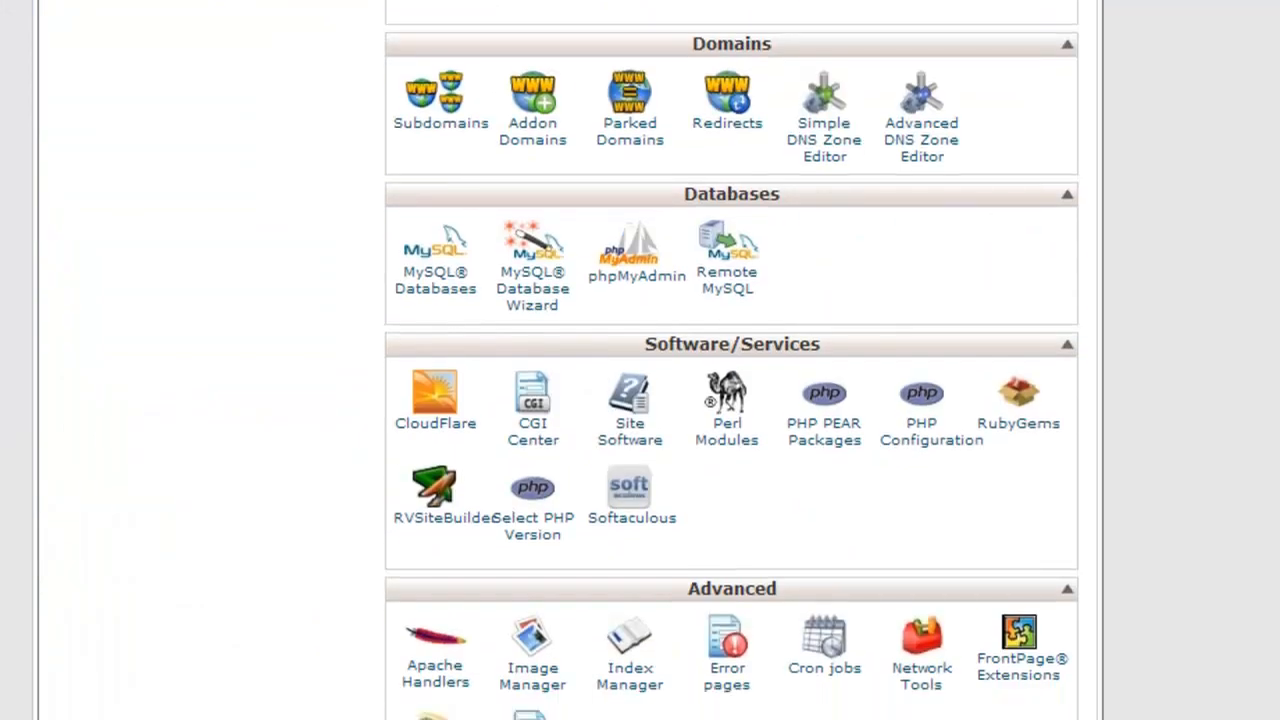
click(645, 280)
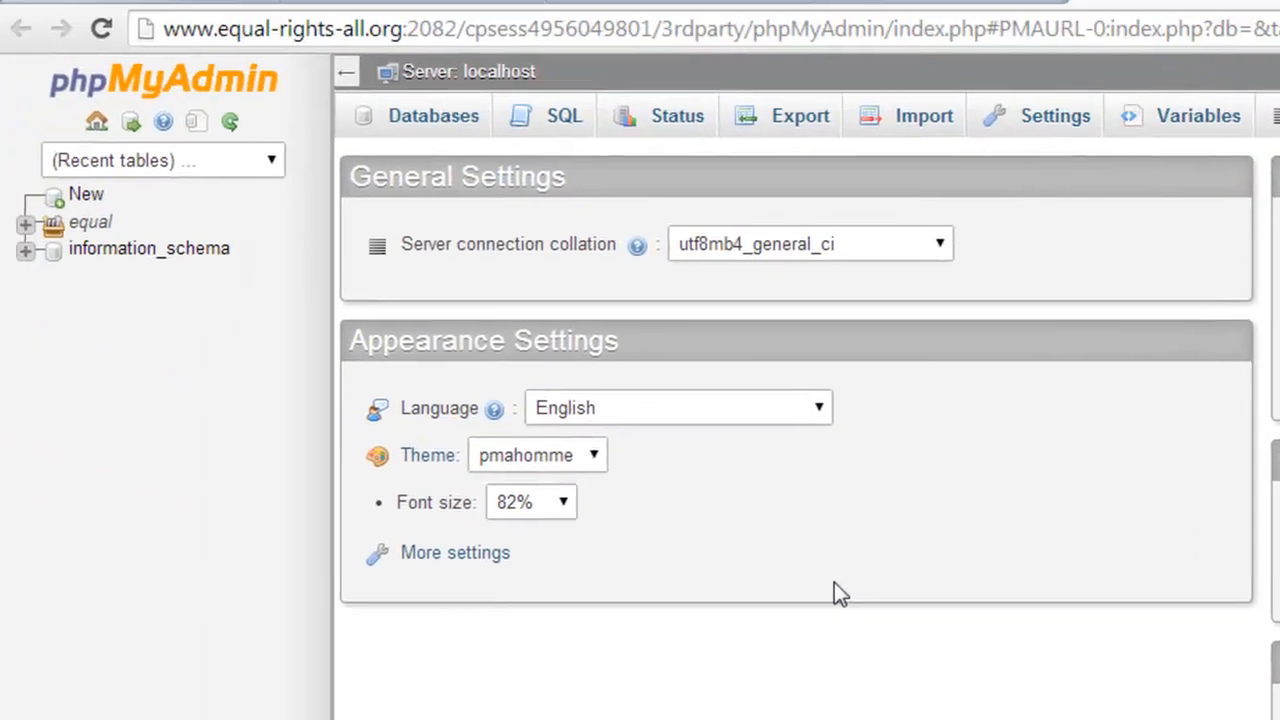
click(432, 120)
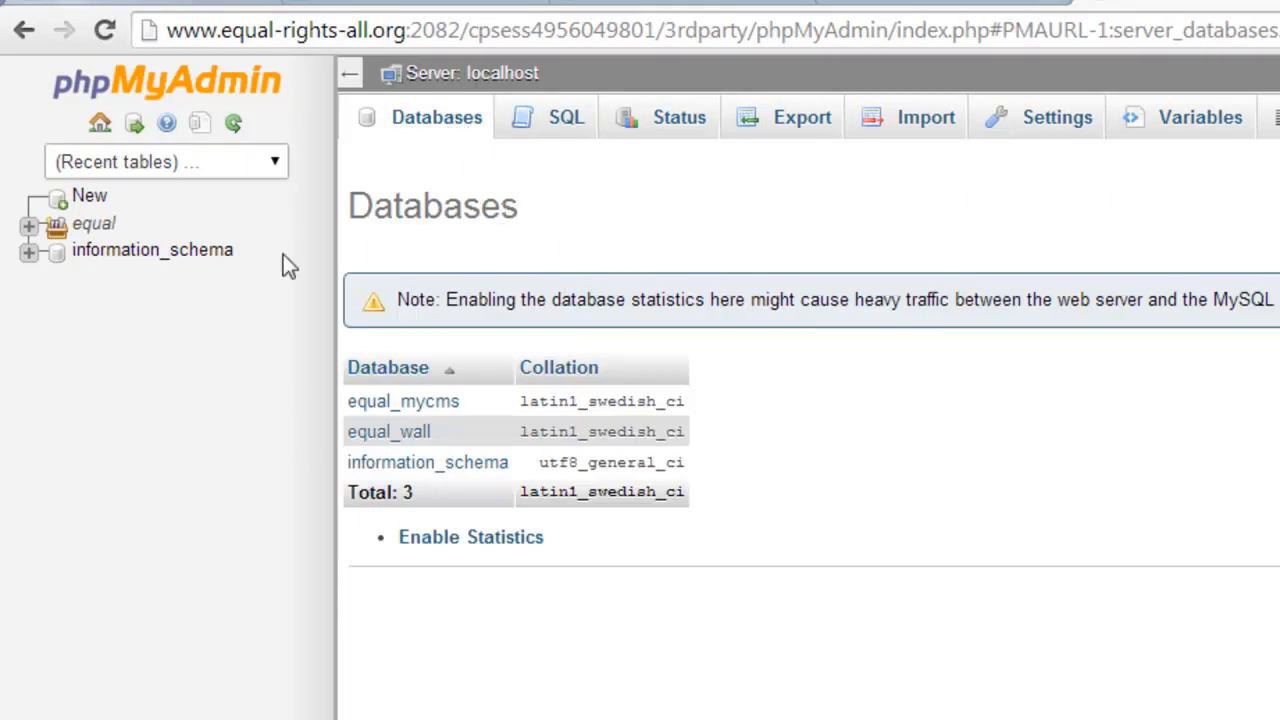
click(30, 230)
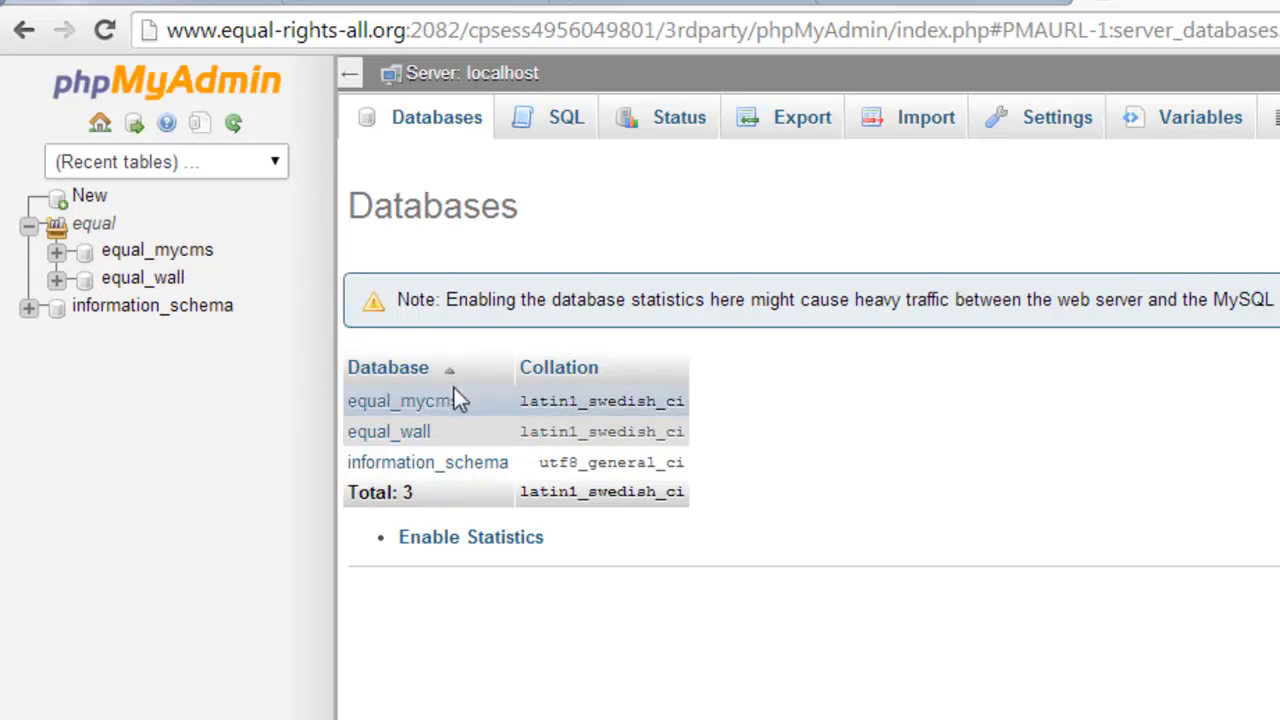
click(200, 252)
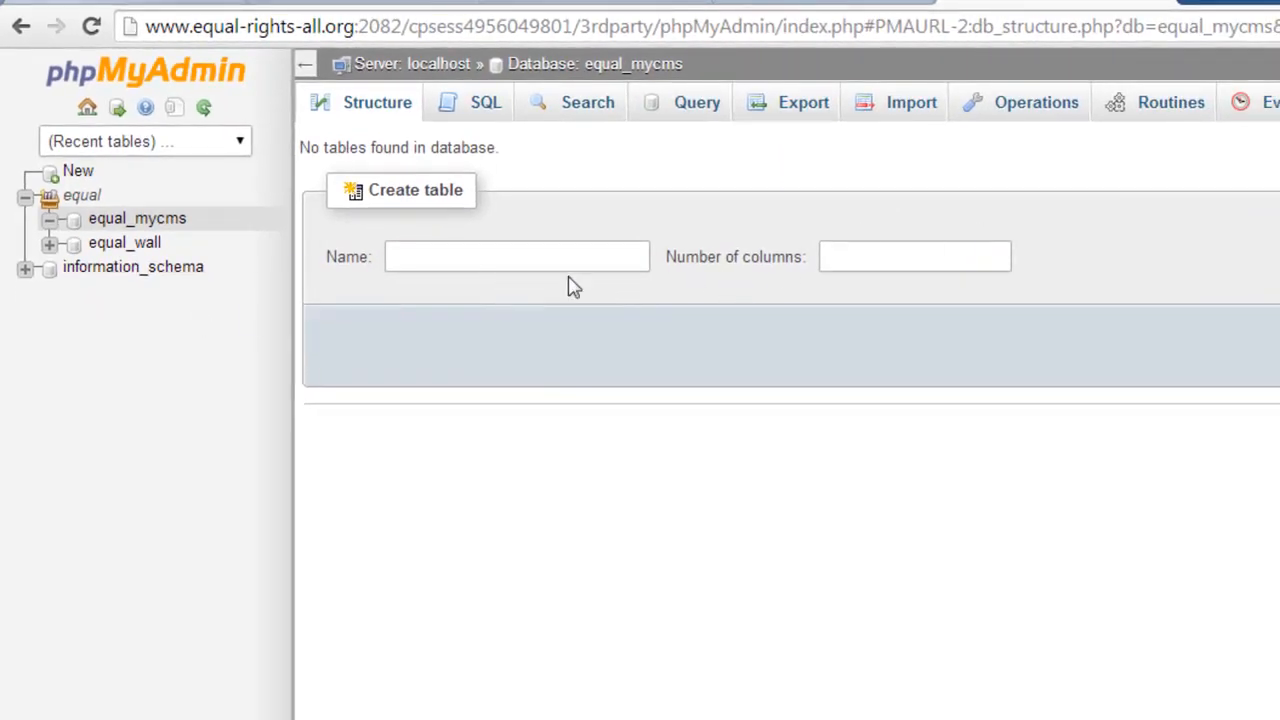
Import mycms.sql from C:\xampp\htdocs\MyCMS into the equal_mycms database in SQL format, then reopen the database.
click(896, 257)
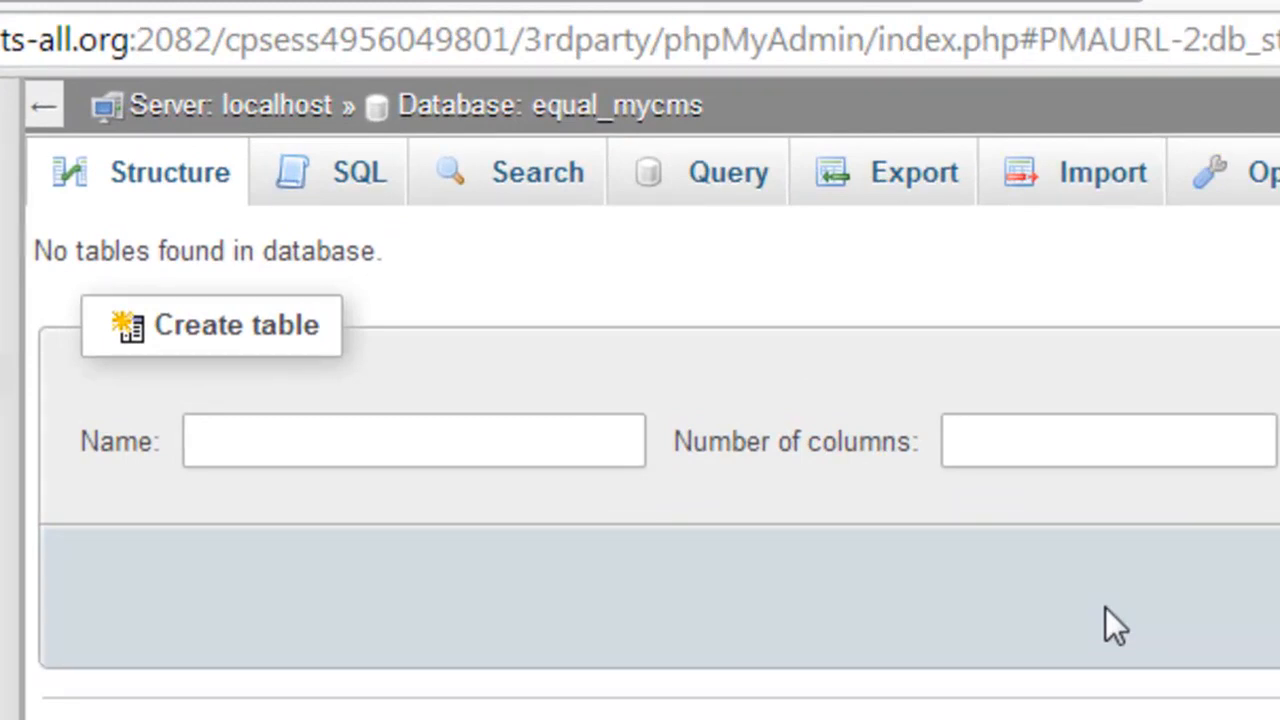
click(1095, 205)
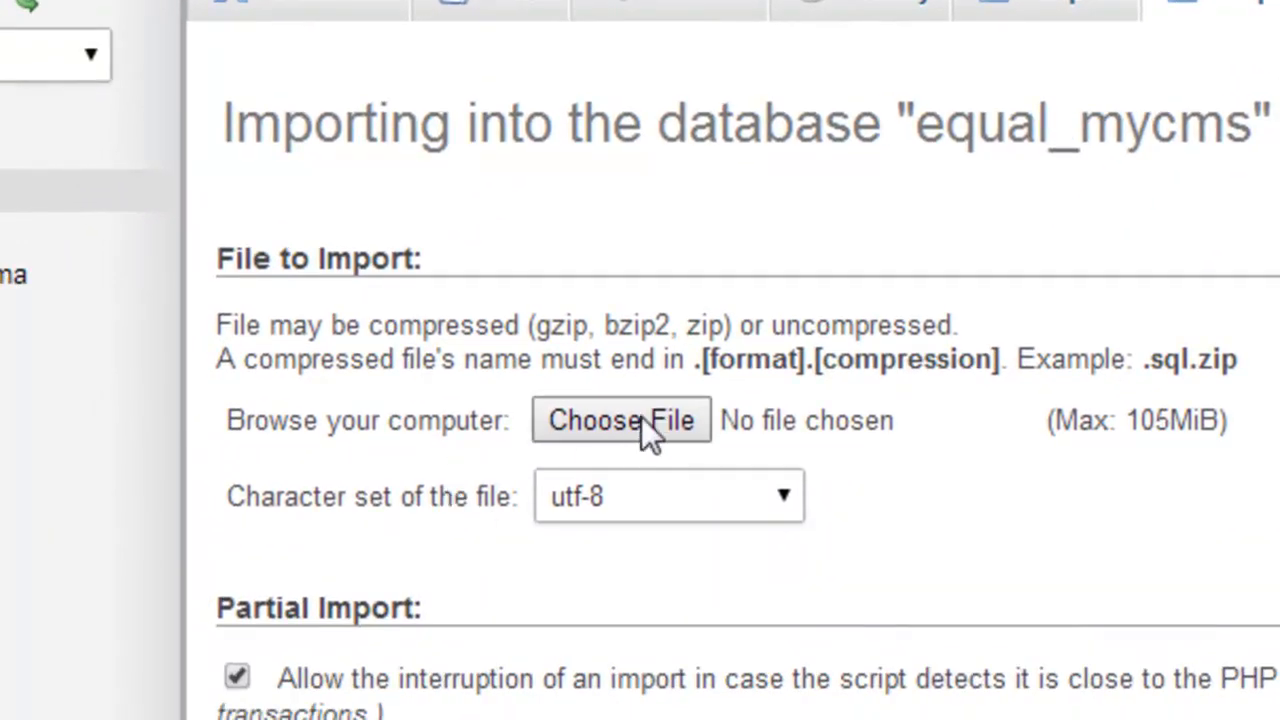
click(660, 432)
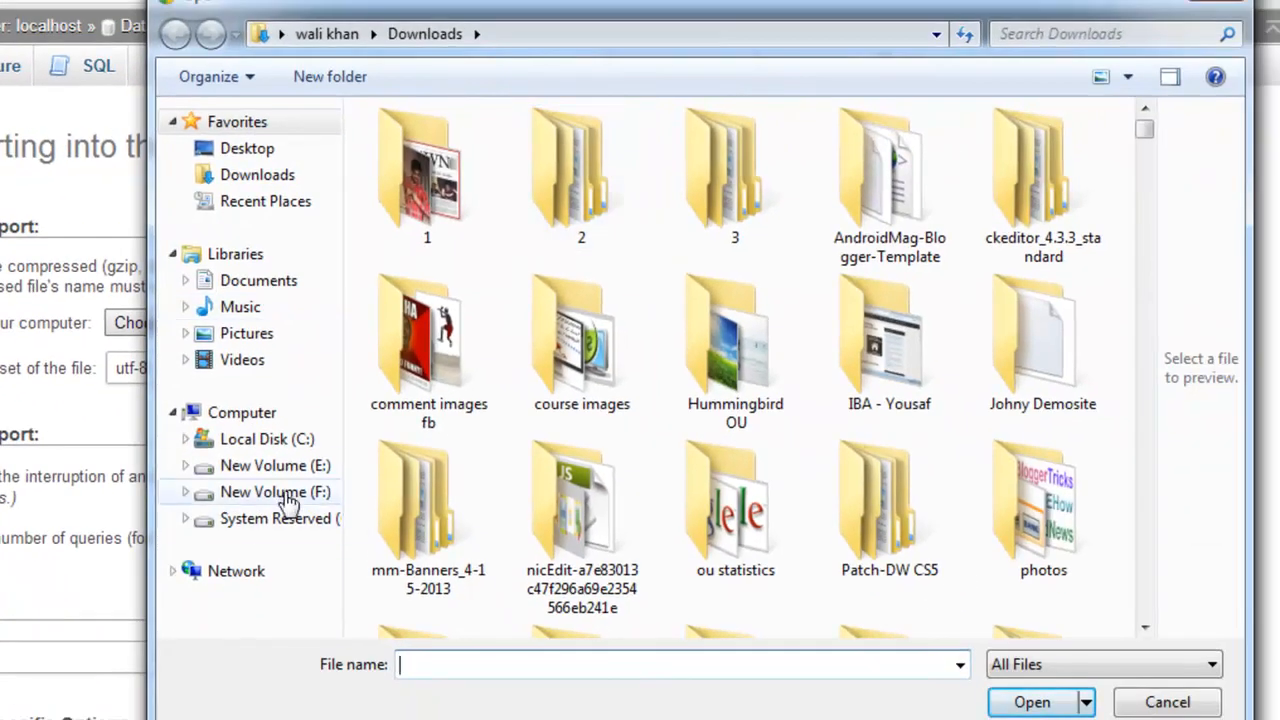
click(272, 440)
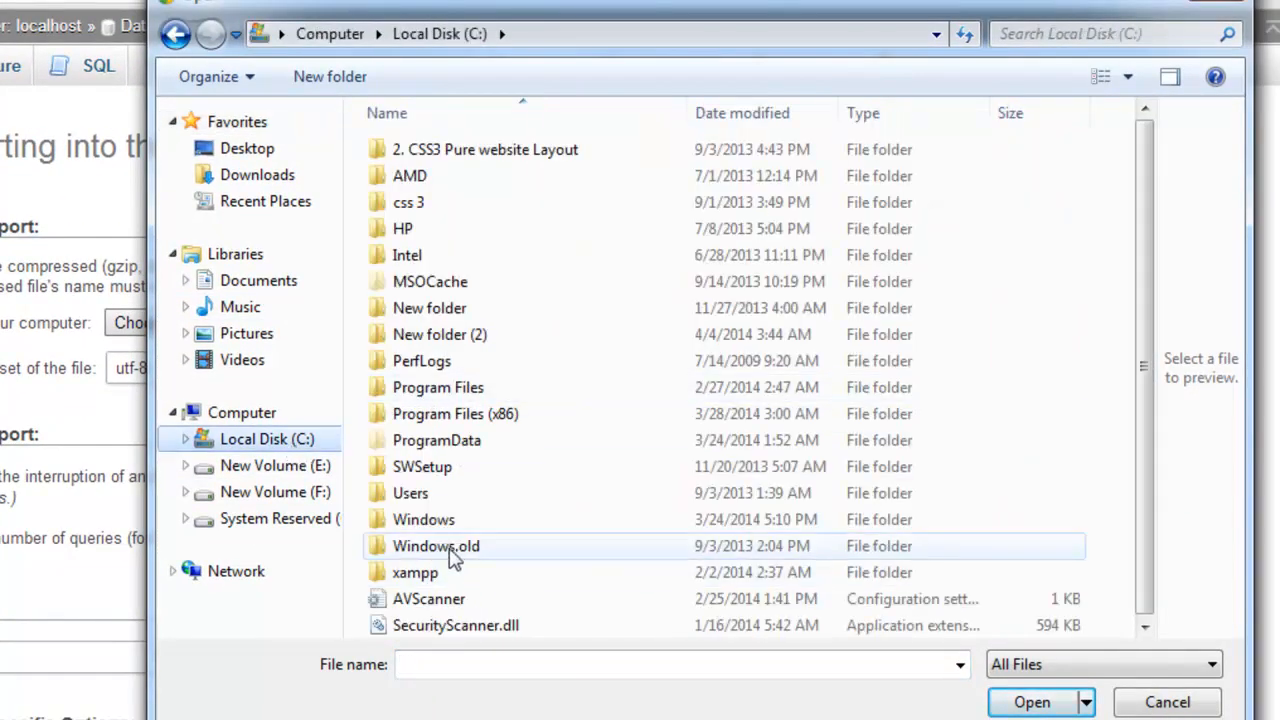
double_click(440, 573)
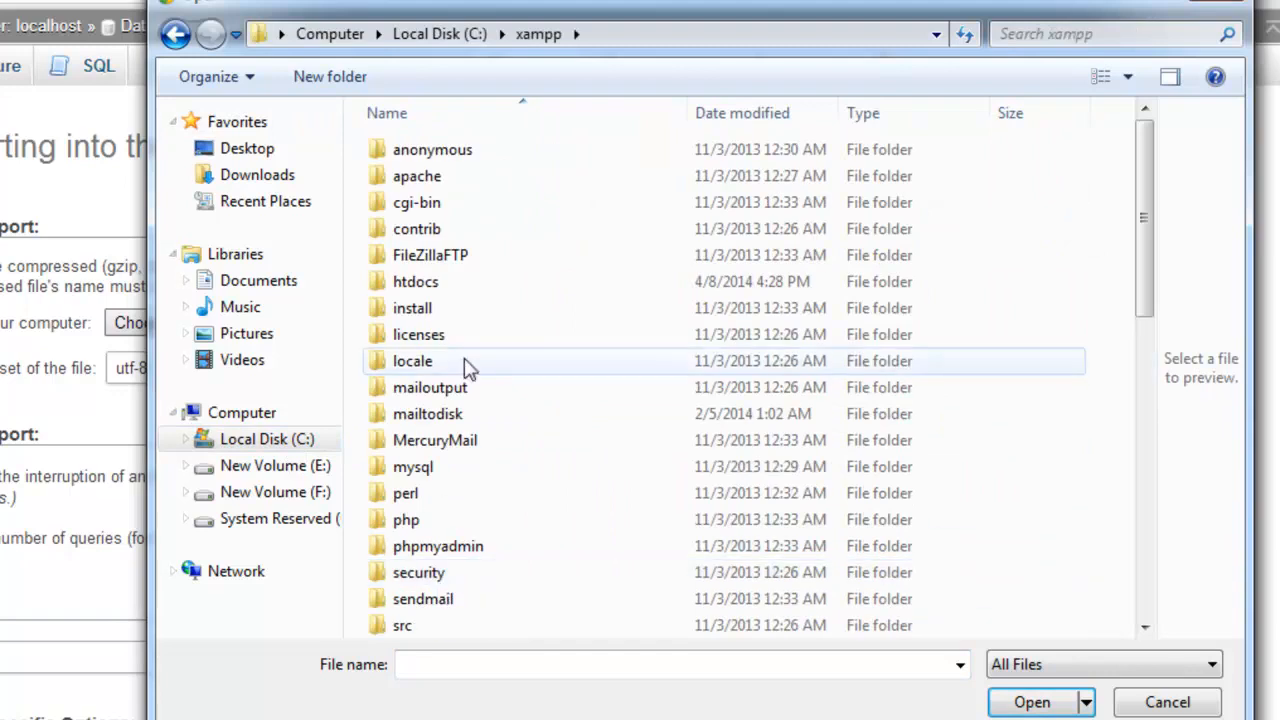
double_click(450, 288)
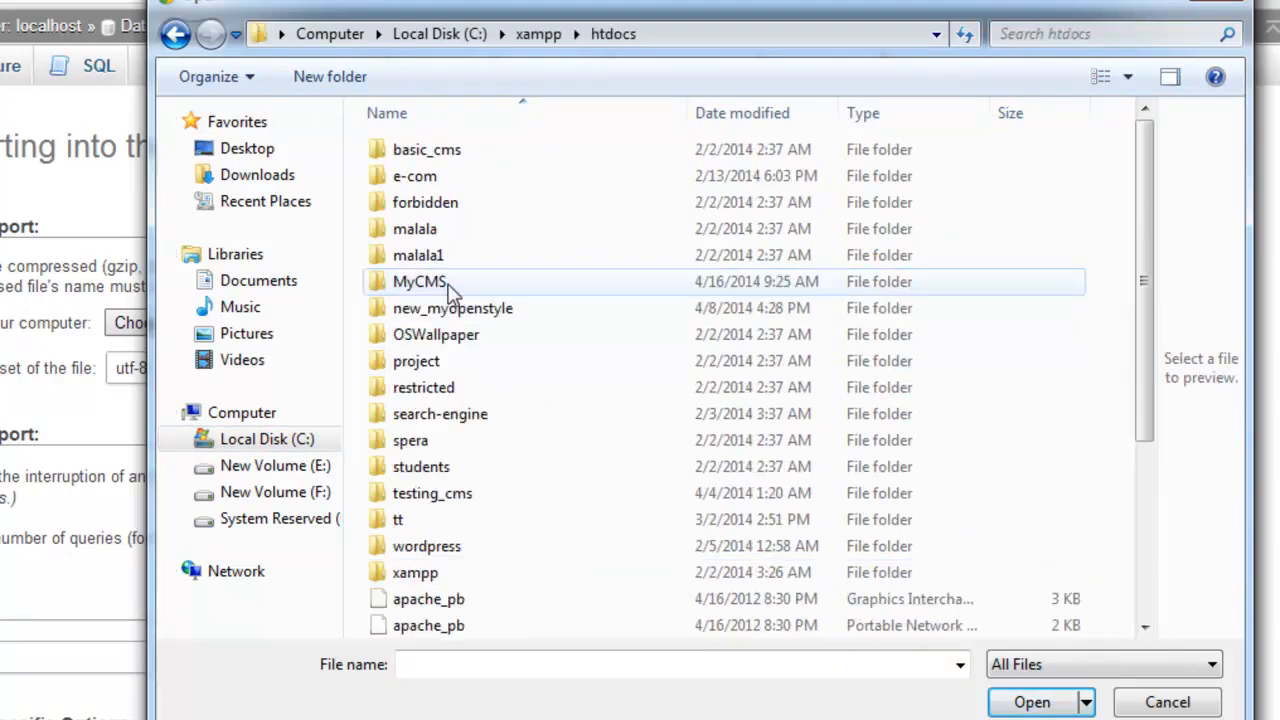
double_click(437, 286)
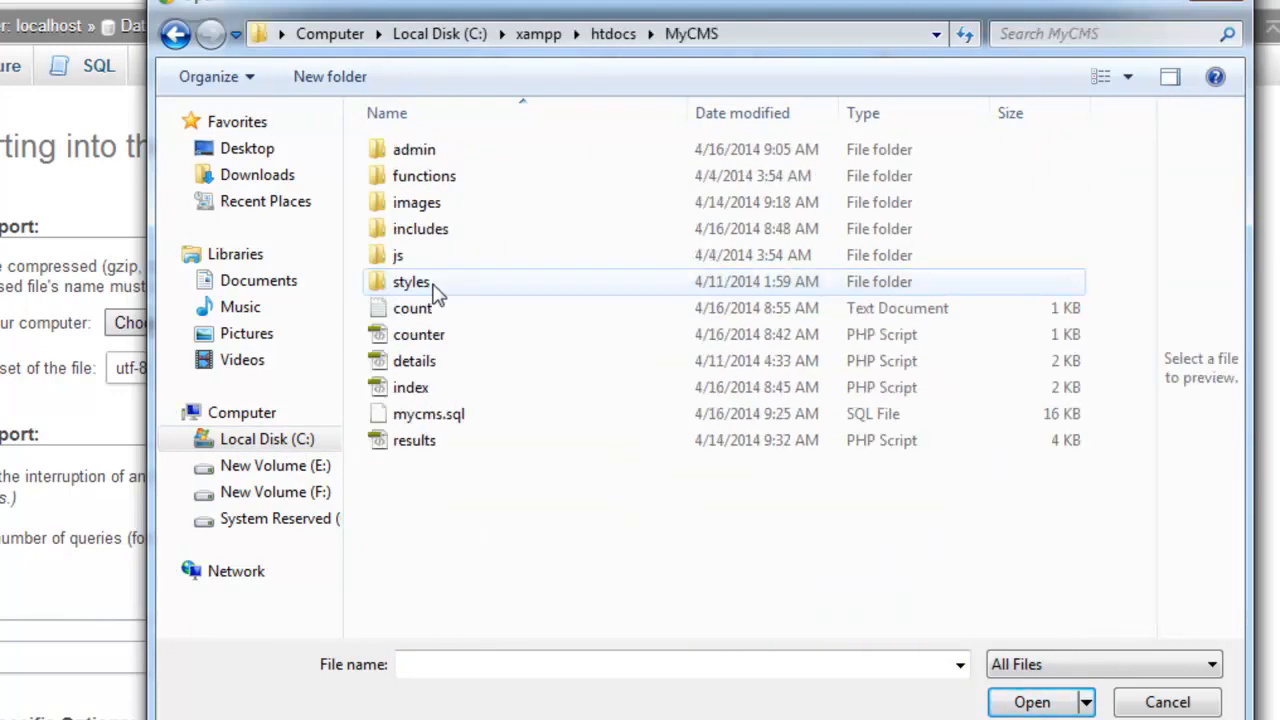
click(445, 422)
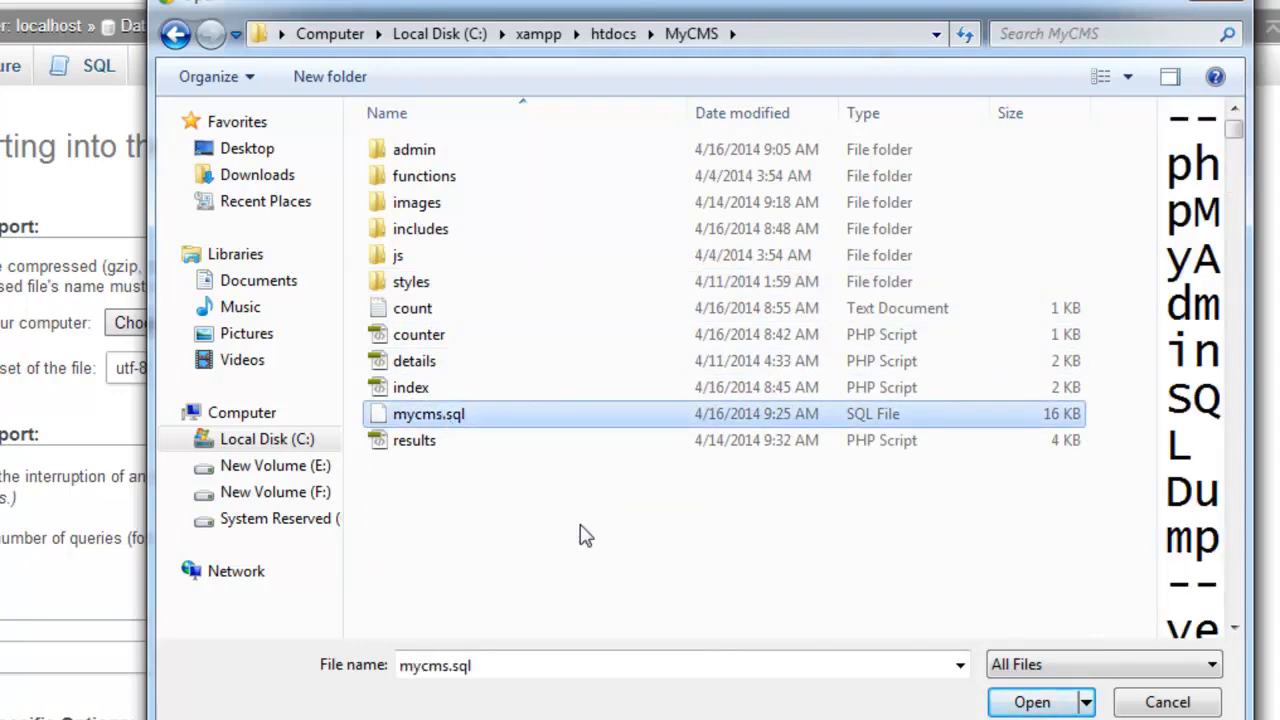
click(1030, 703)
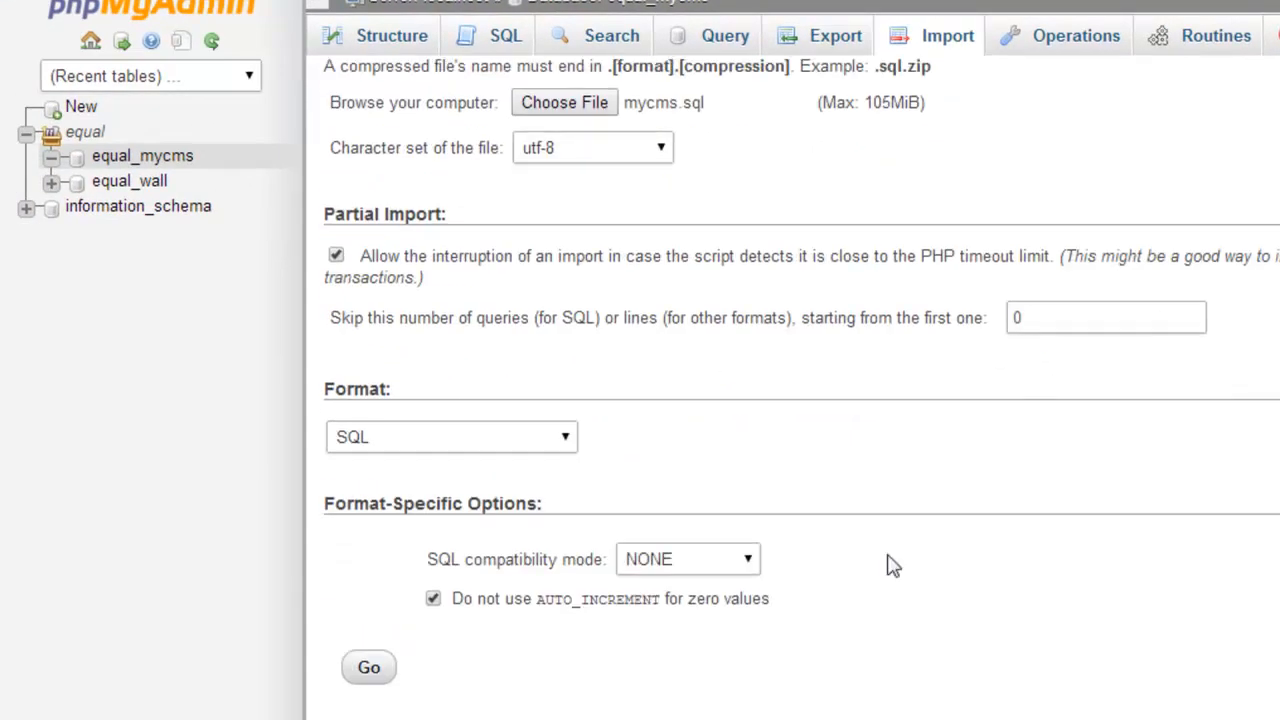
click(372, 670)
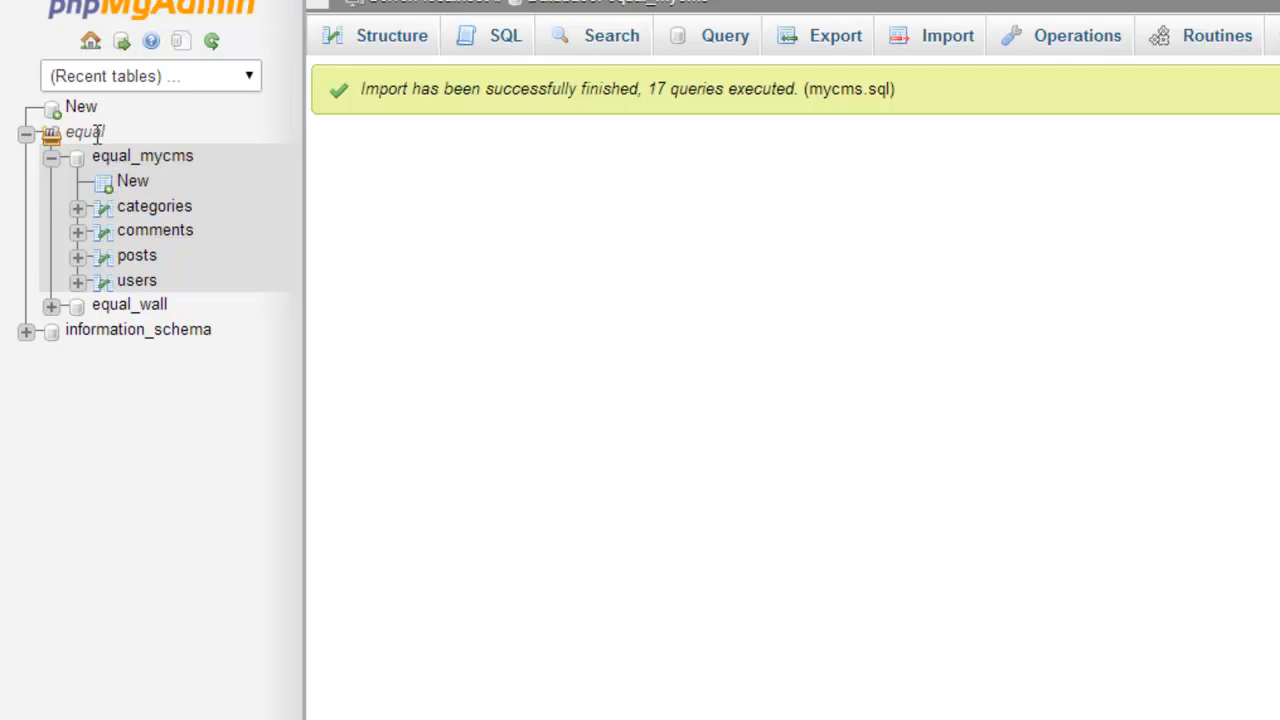
click(130, 158)
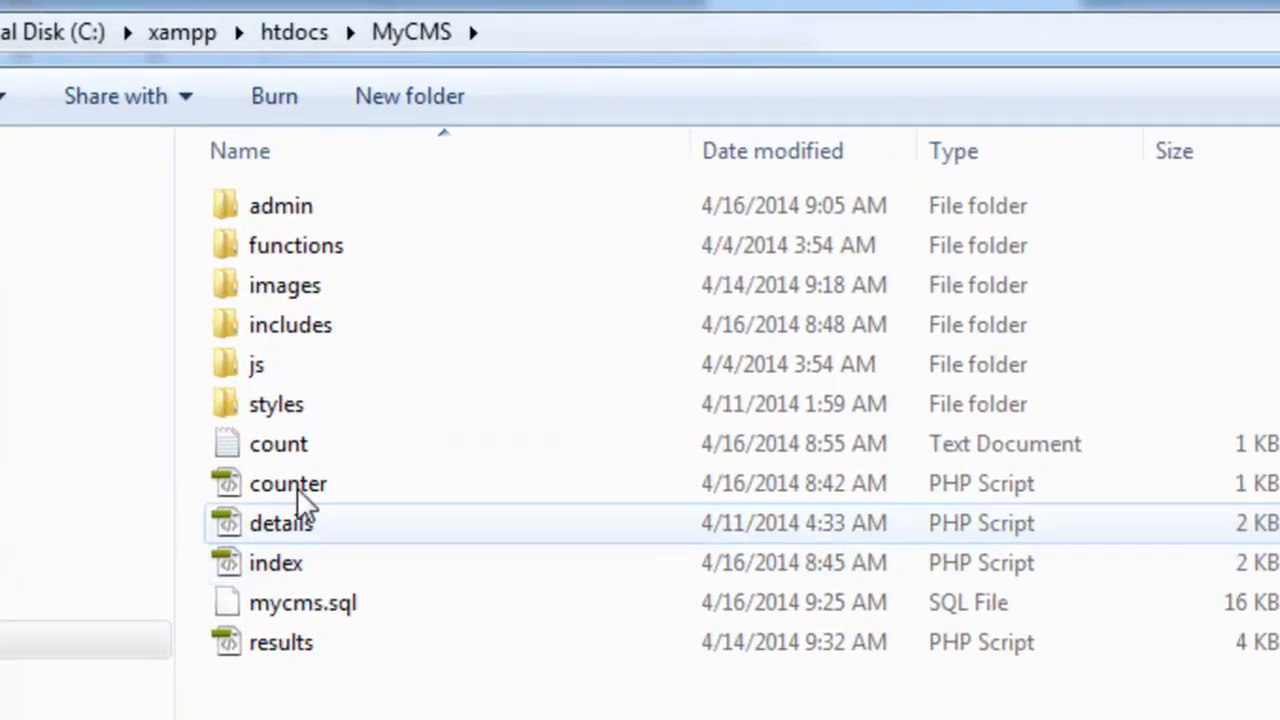
Open database.php from the local MyCMS includes folder in Dreamweaver, dismiss the missing root folder notice and show its code.
double_click(357, 325)
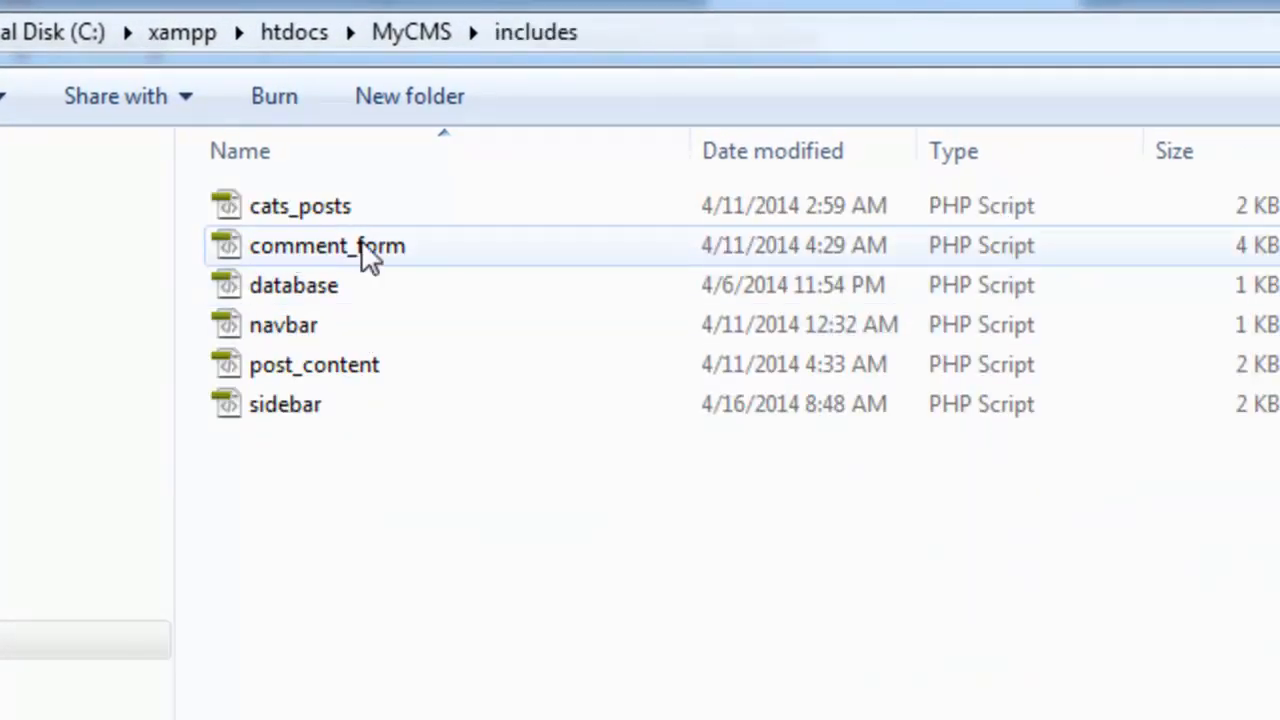
click(346, 280)
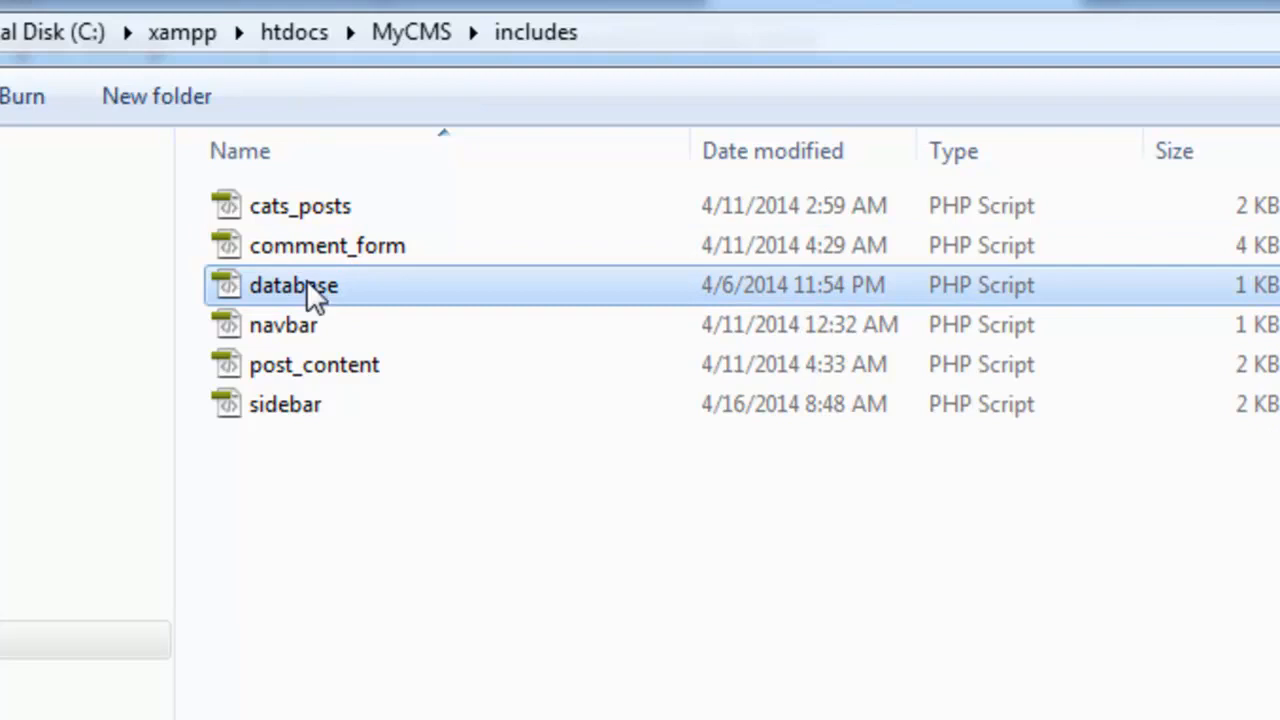
double_click(340, 285)
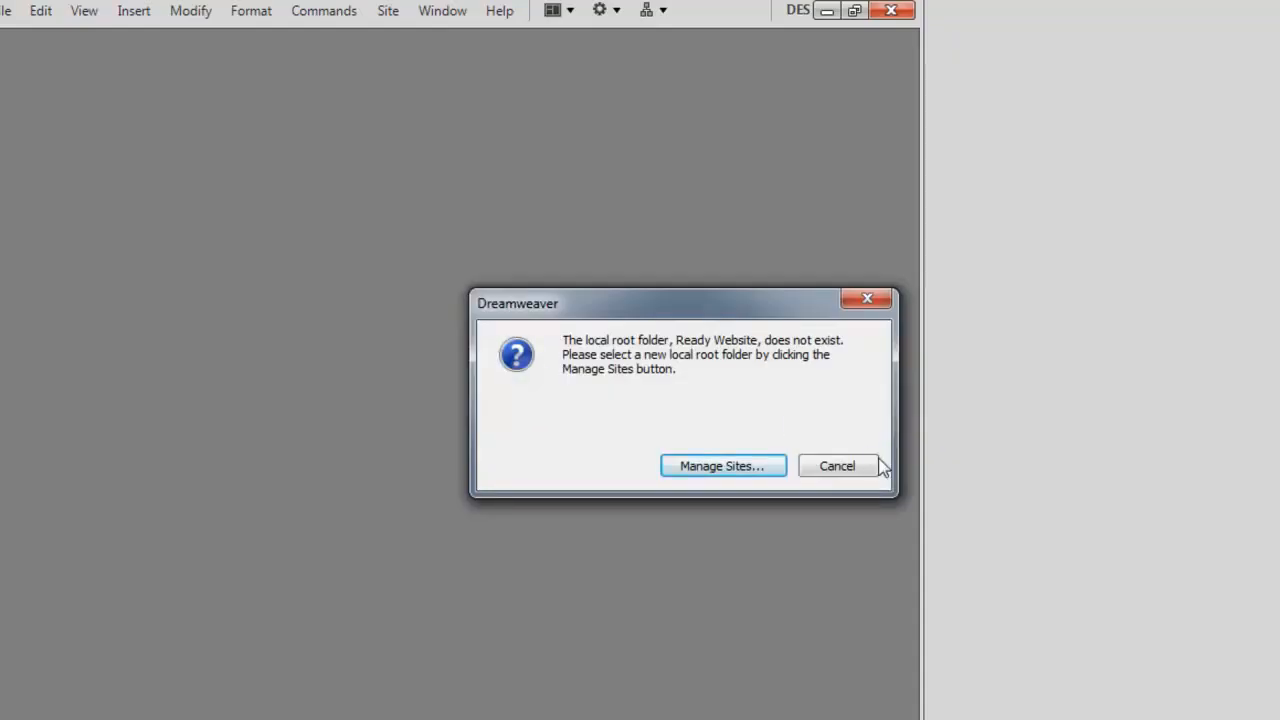
click(838, 468)
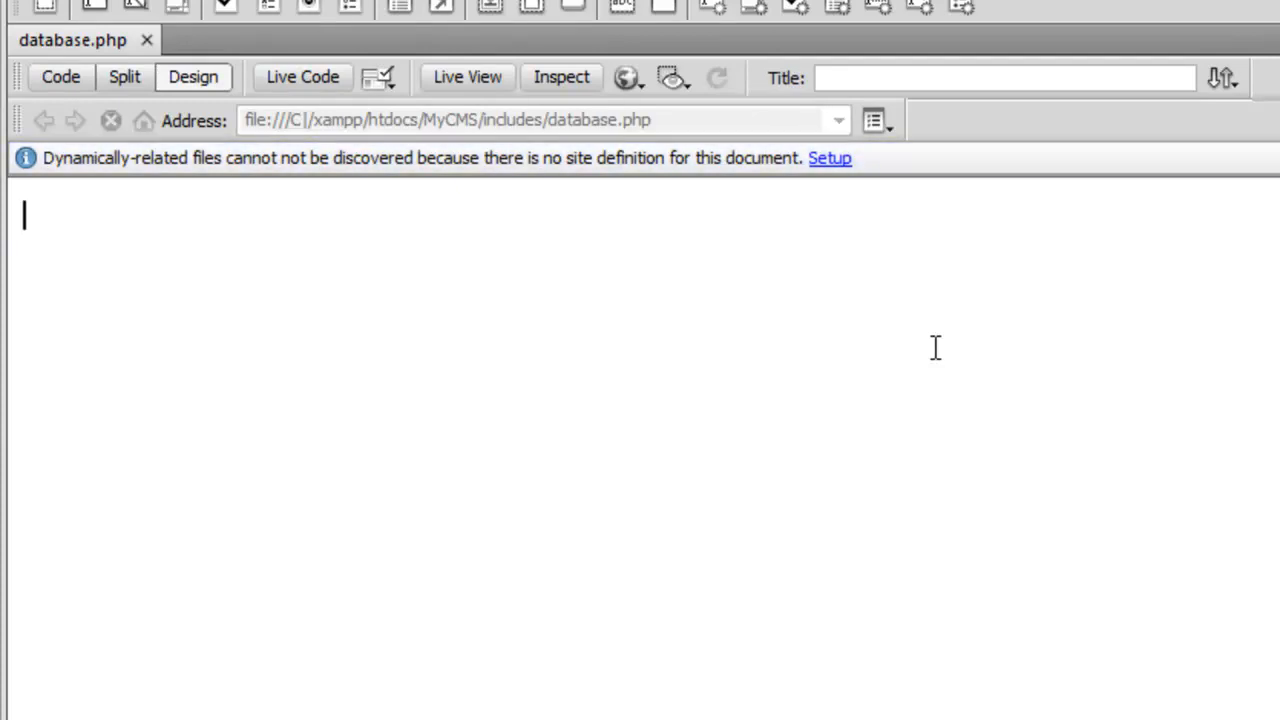
click(44, 84)
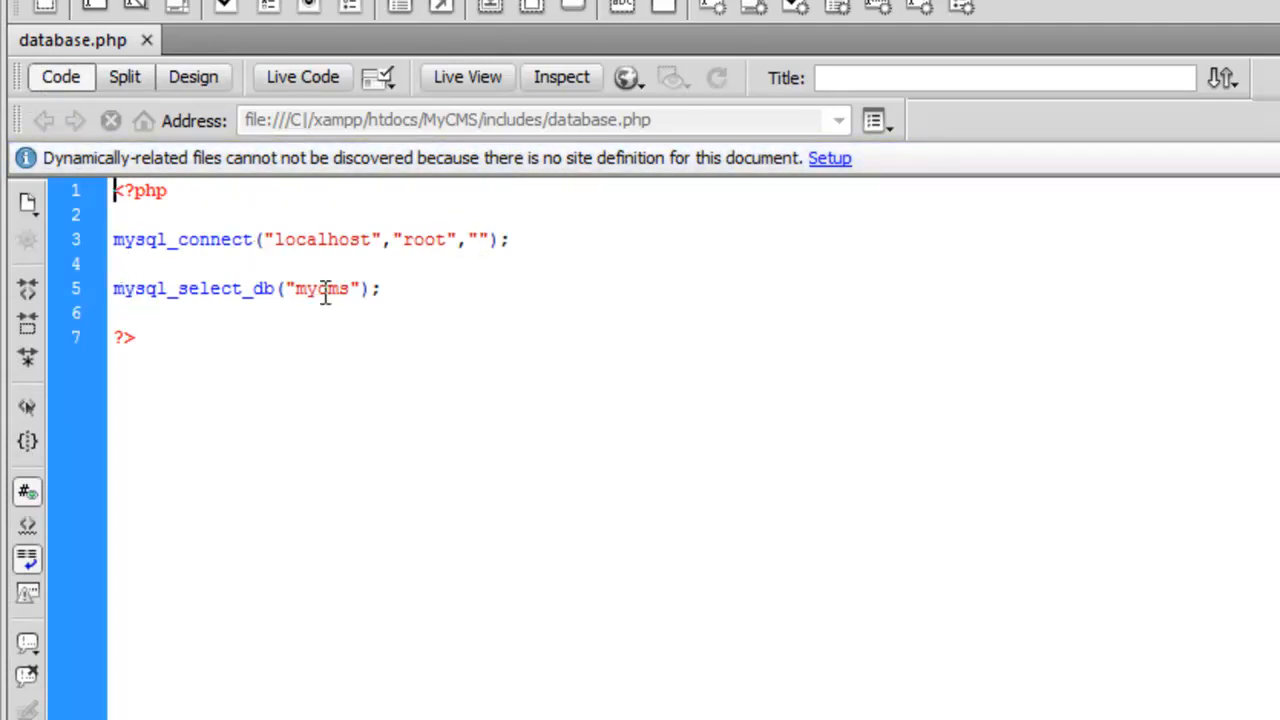
Examine the mysql_connect and mysql_select_db lines in database.php, including the host, username and database name.
drag(349, 289, 271, 303)
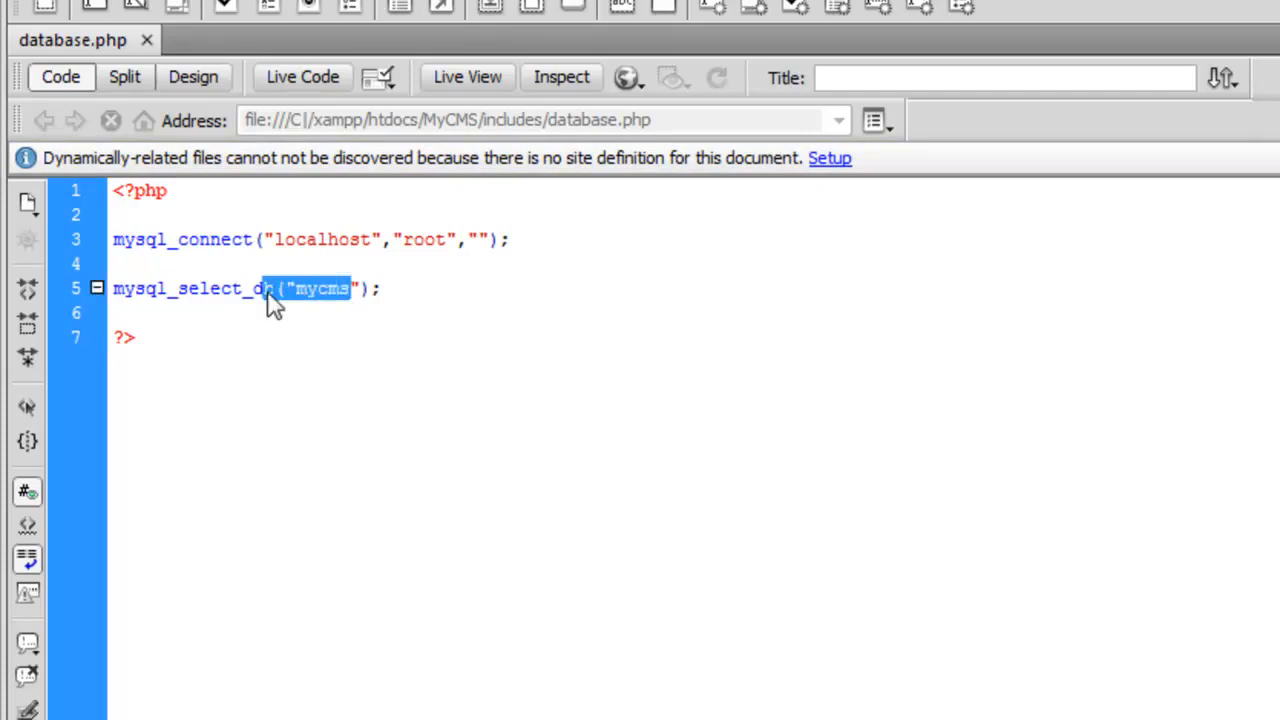
click(266, 296)
drag(115, 232, 471, 297)
click(471, 297)
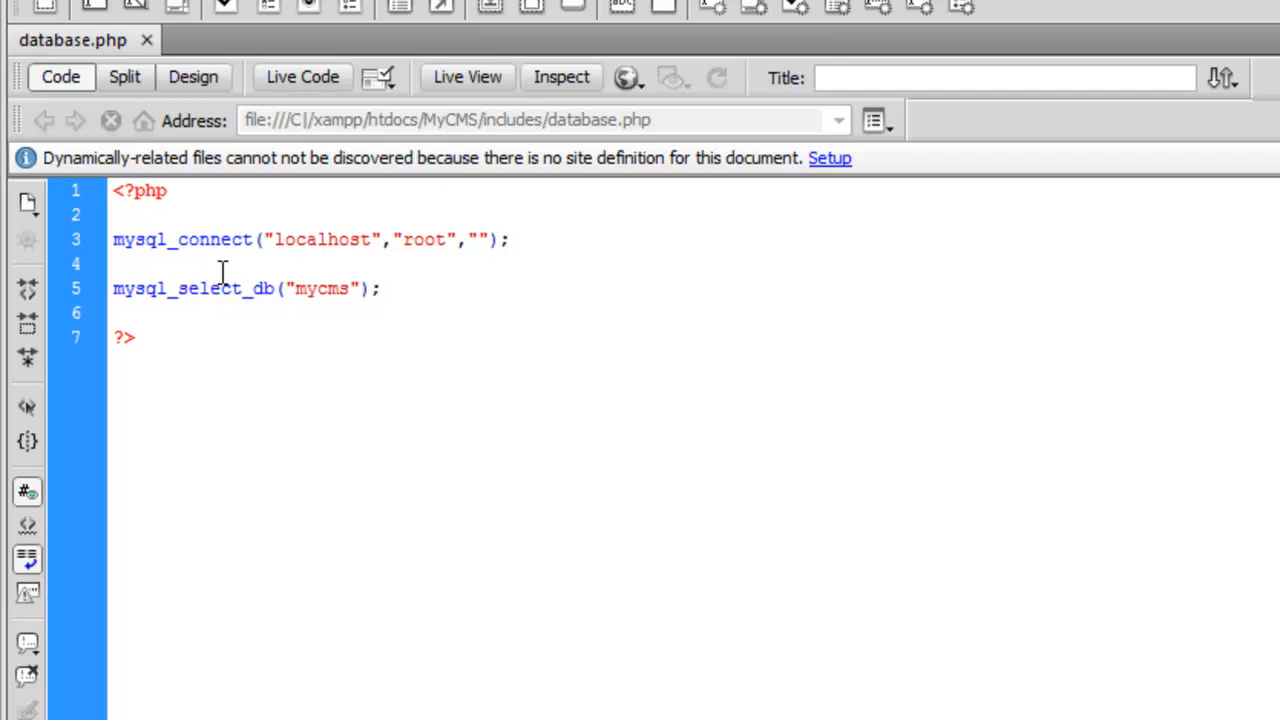
drag(112, 227, 440, 289)
click(440, 290)
drag(113, 238, 414, 303)
click(414, 303)
drag(125, 197, 203, 337)
click(231, 364)
drag(389, 289, 114, 231)
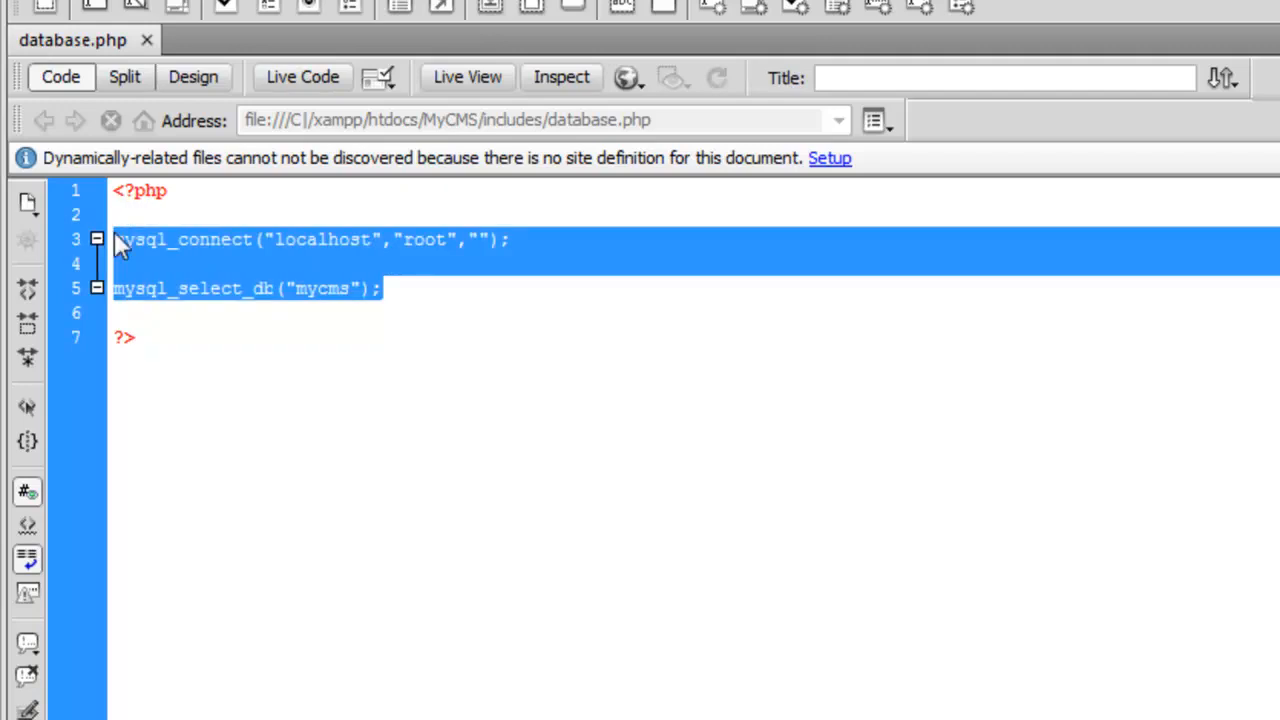
click(114, 231)
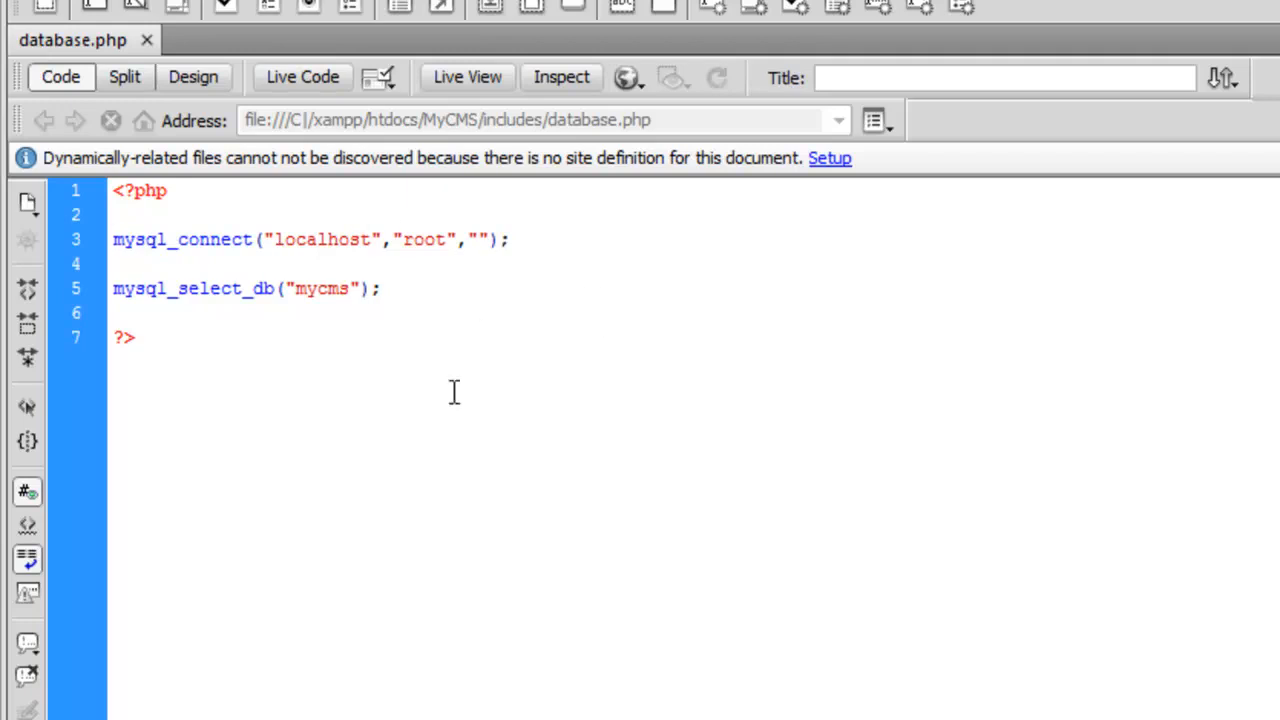
double_click(443, 240)
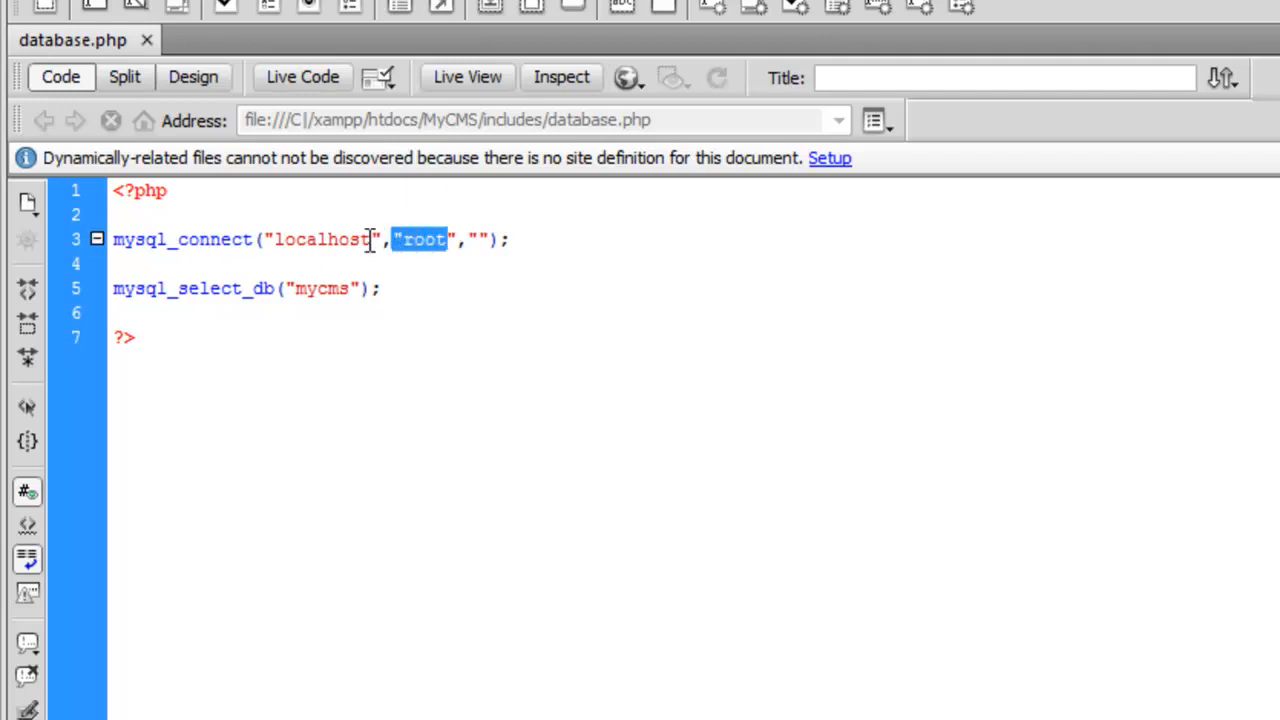
Replace the root username in the mysql_connect call of database.php with equal_mycms.
double_click(362, 240)
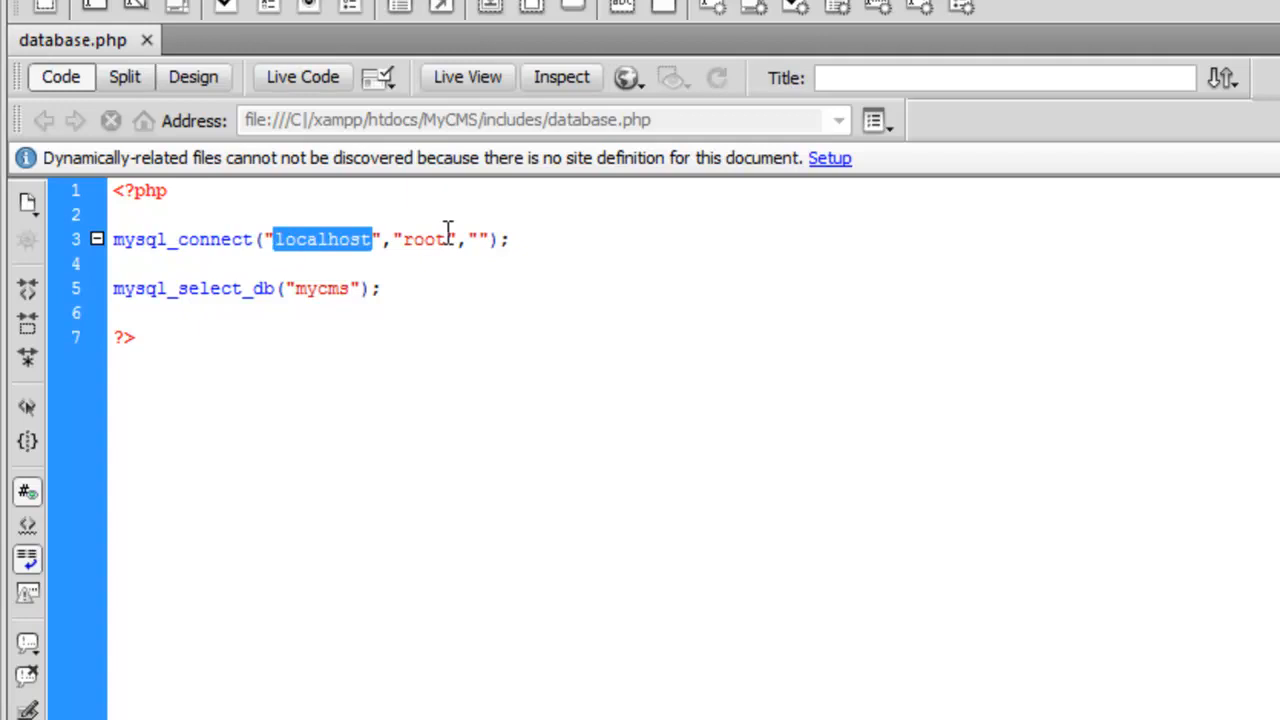
drag(448, 240, 403, 248)
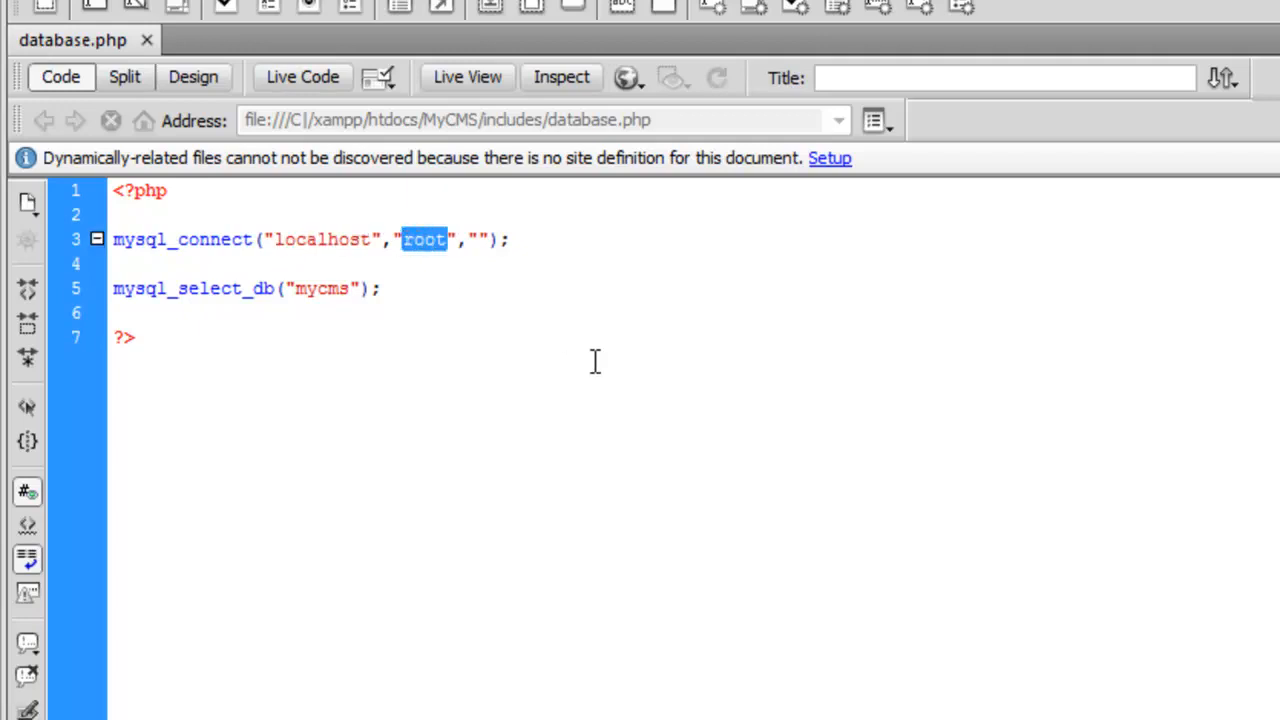
key(BackSpace)
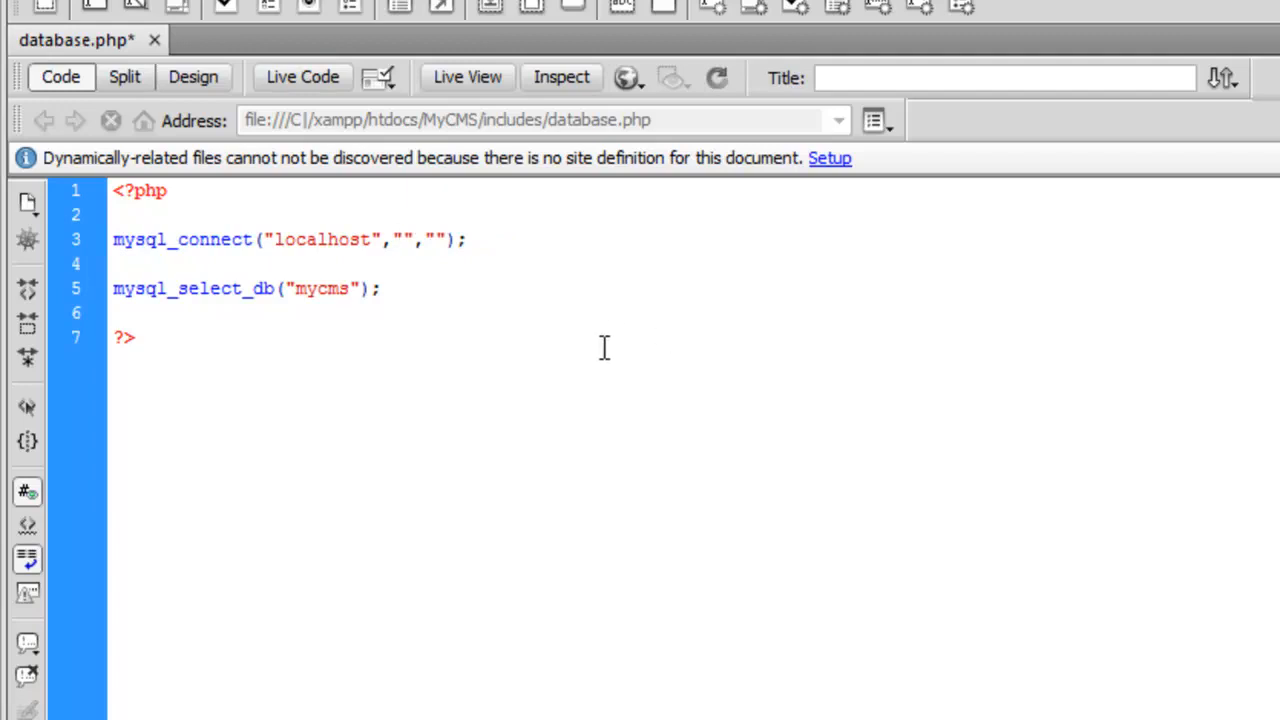
text(equal_mycms)
key(BackSpace)
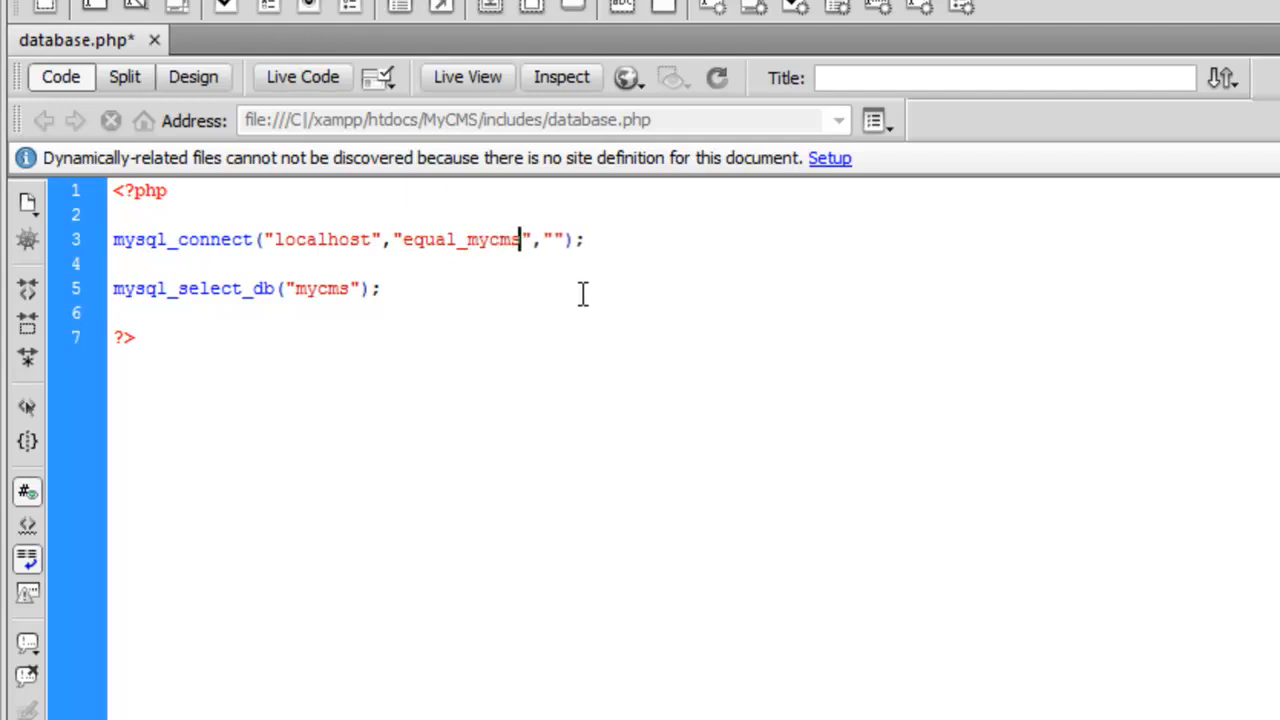
drag(520, 240, 403, 250)
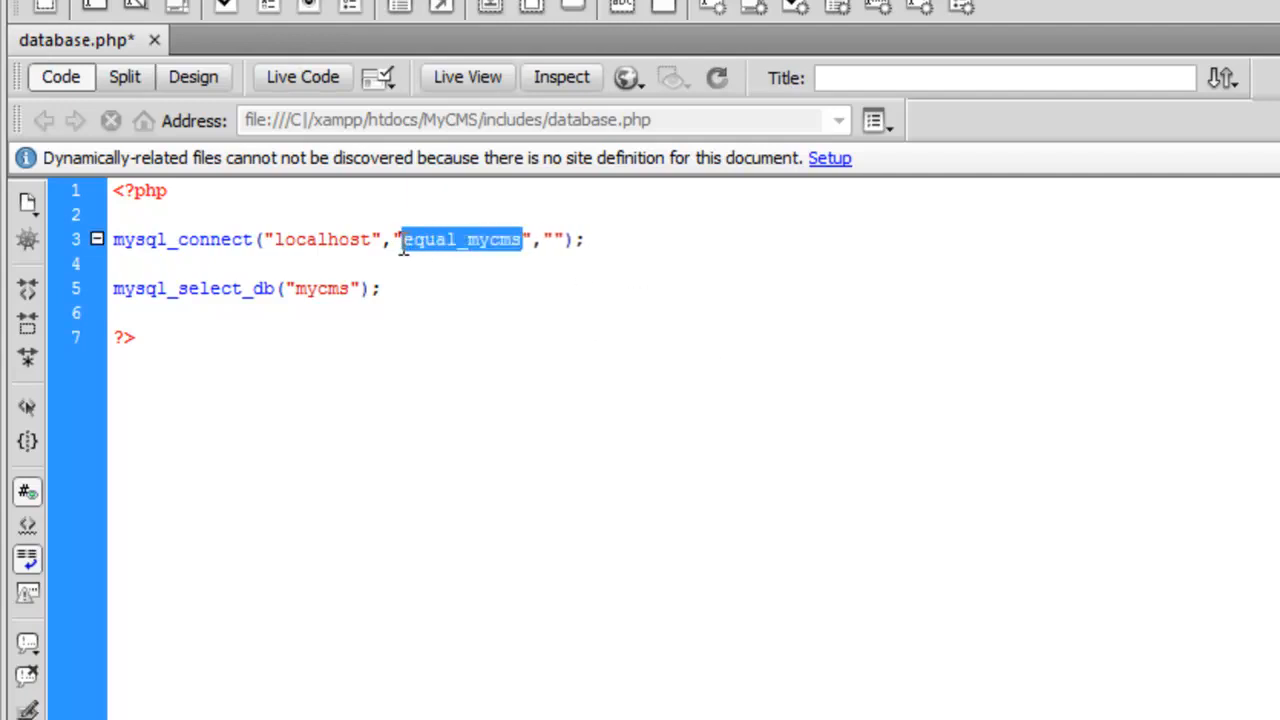
click(403, 248)
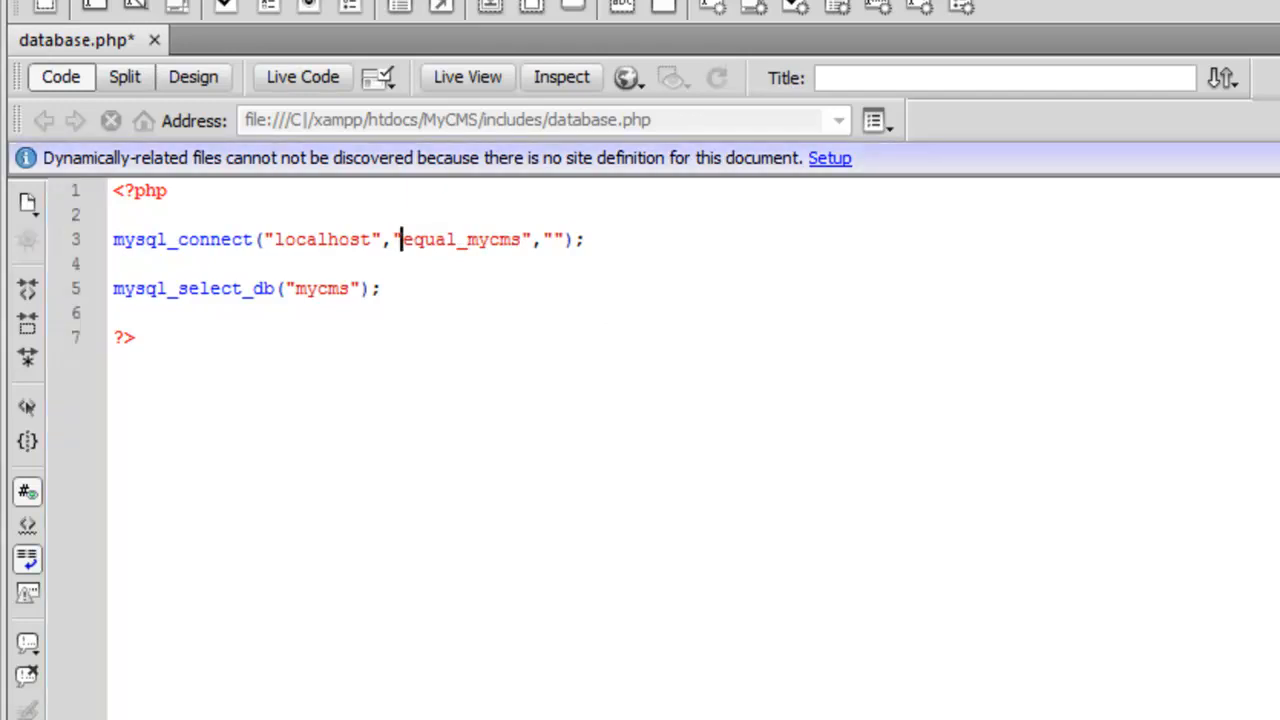
Copy the database password from the Notepad note and paste it as the empty password argument of mysql_connect in database.php.
key(alt+Tab)
key(ctrl+a)
key(ctrl+c)
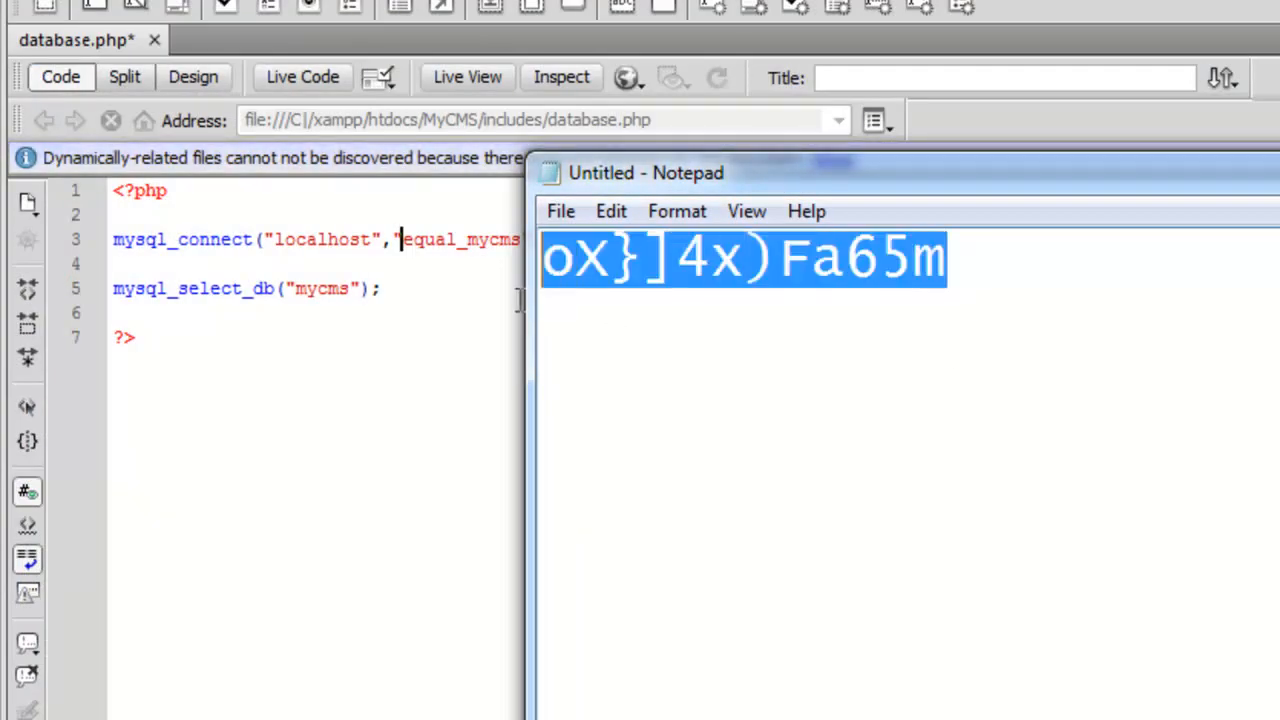
key(alt+Tab)
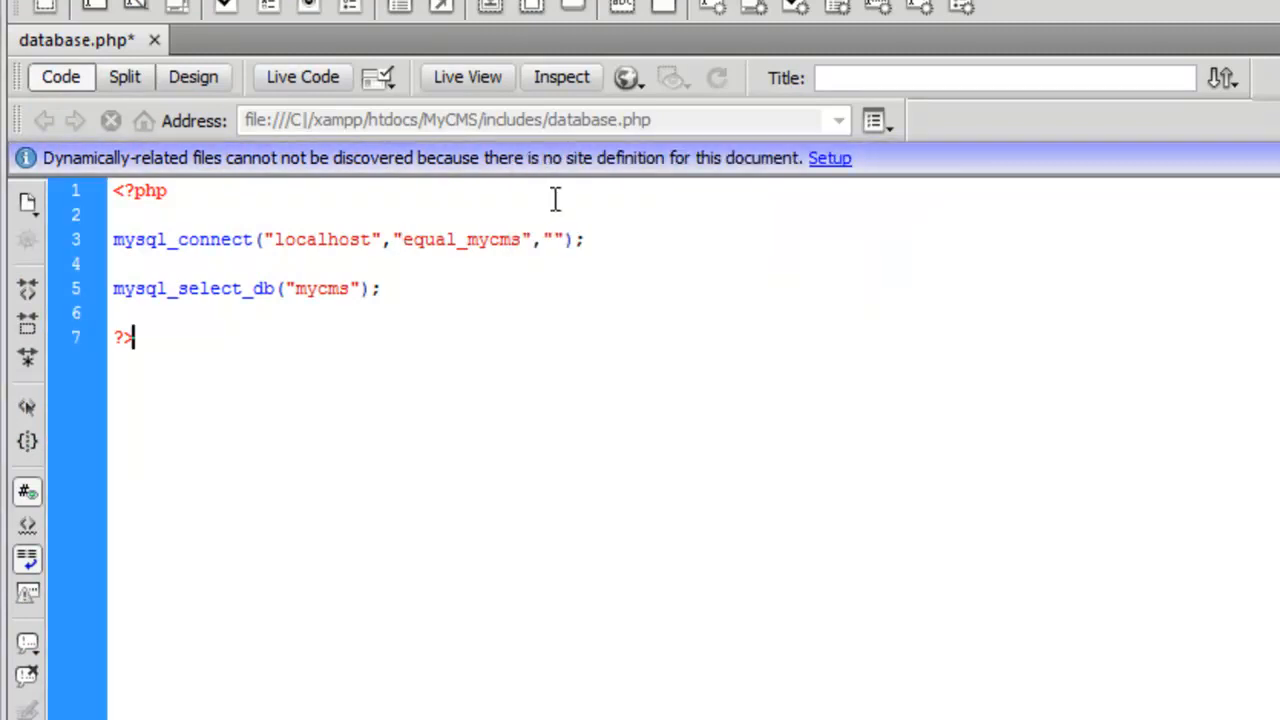
click(553, 239)
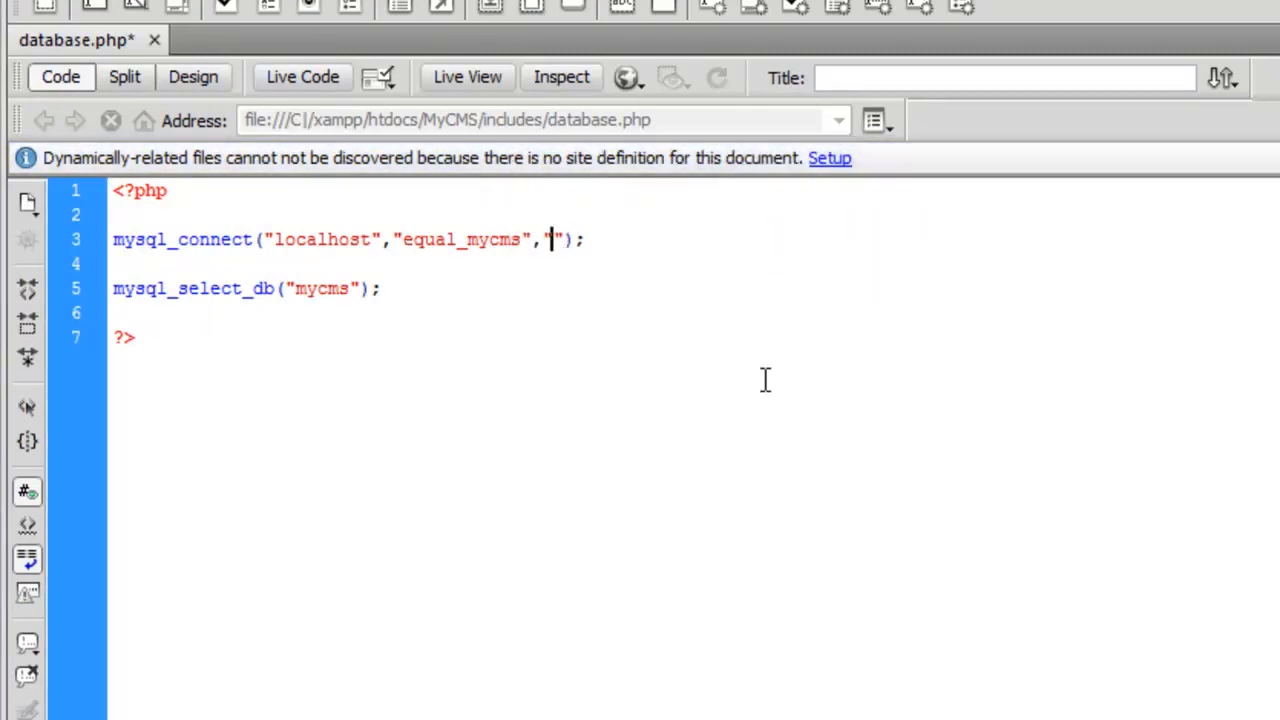
key(ctrl+v)
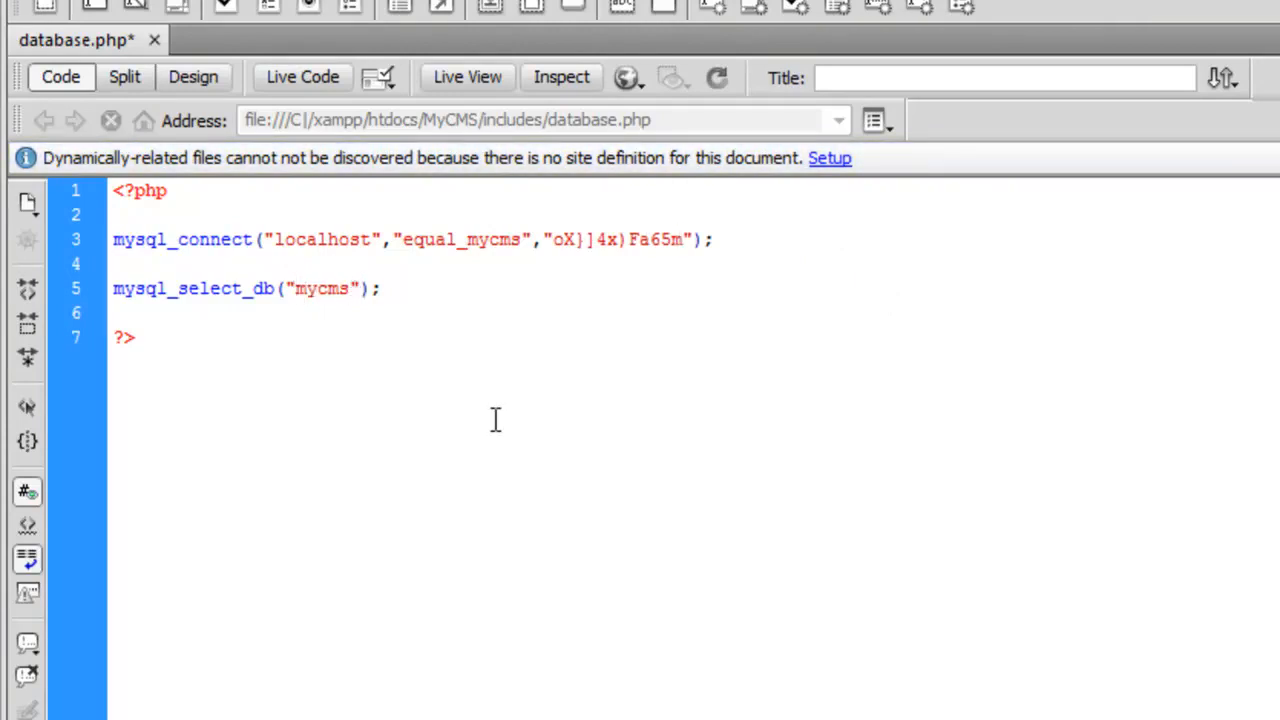
Change the database name in mysql_select_db to equal_mycms and save database.php.
text(eaua)
key(BackSpace)
key(BackSpace)
key(BackSpace)
text(qual_)
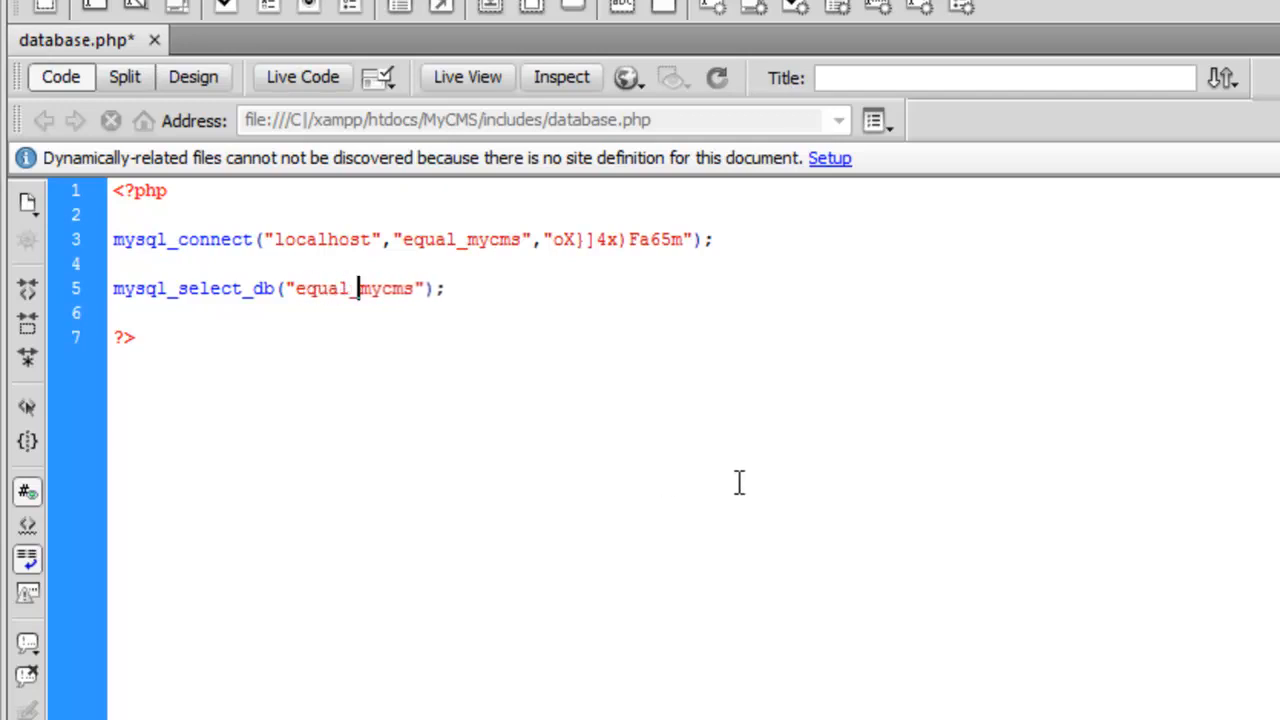
key(ctrl+s)
key(alt+f)
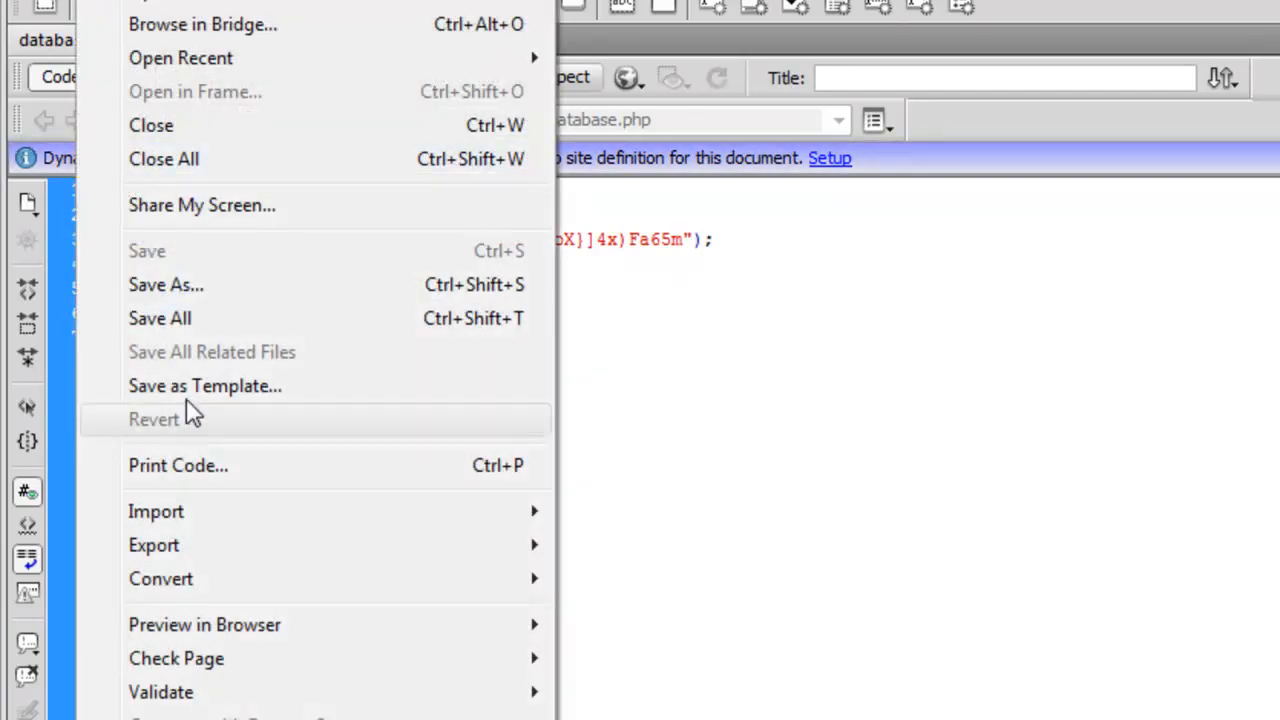
click(171, 320)
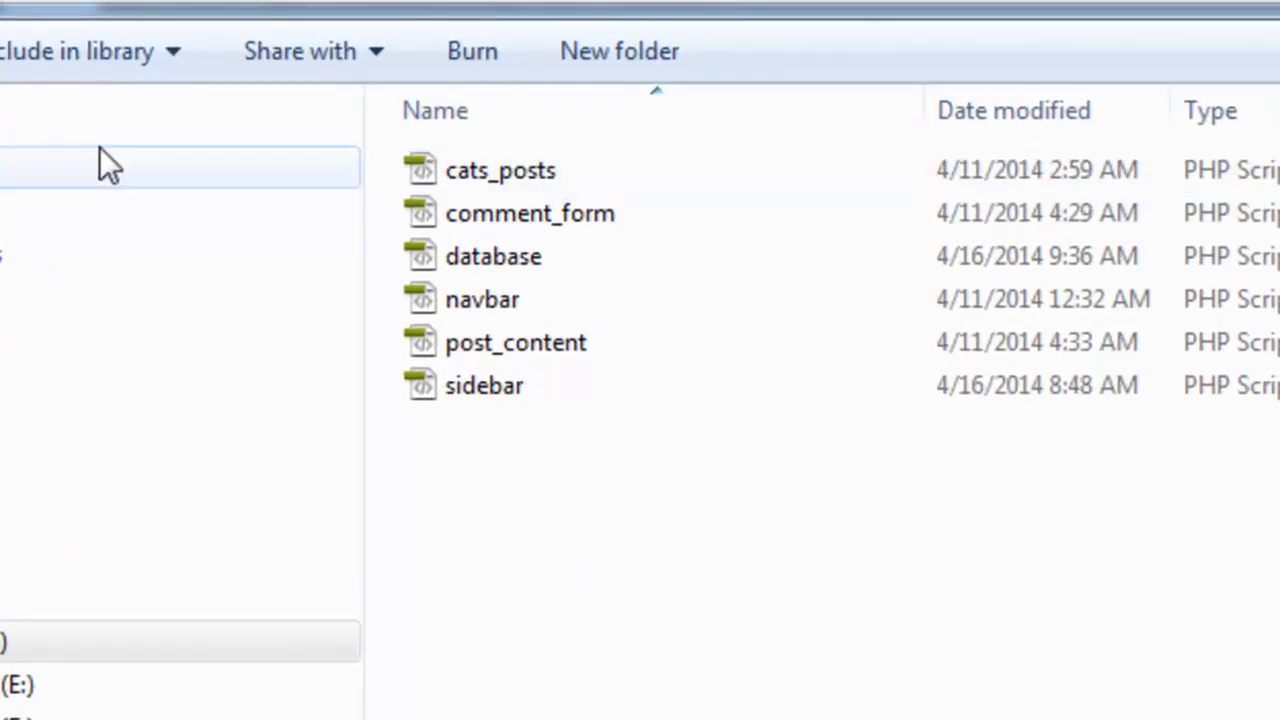
Copy the updated database file from the MyCMS includes folder in Windows Explorer and return to the MyCMS folder.
key(alt+Left)
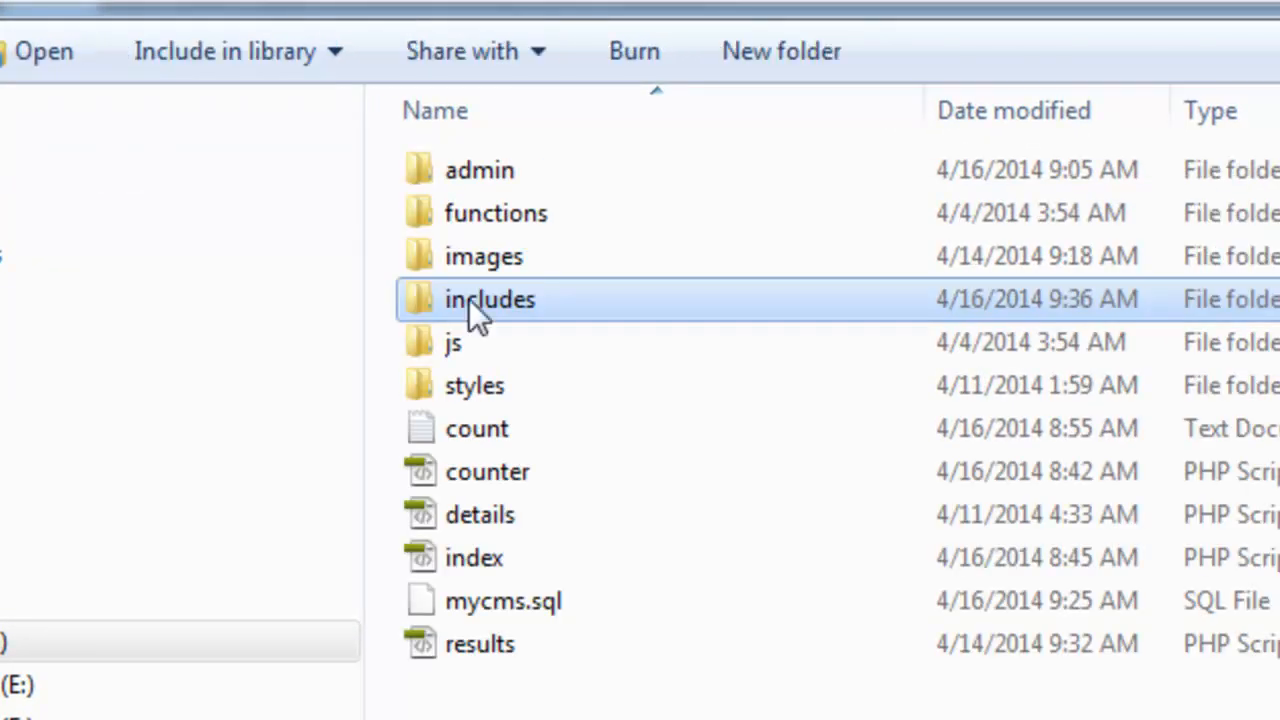
double_click(518, 303)
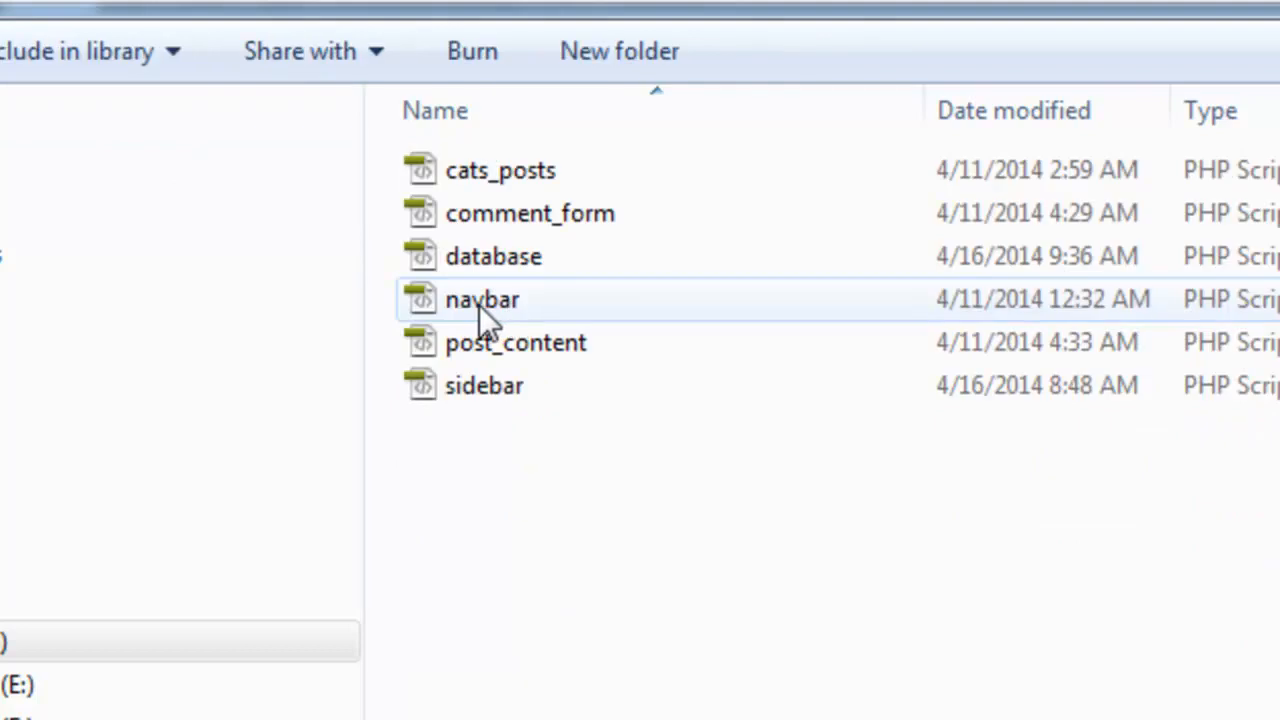
click(555, 258)
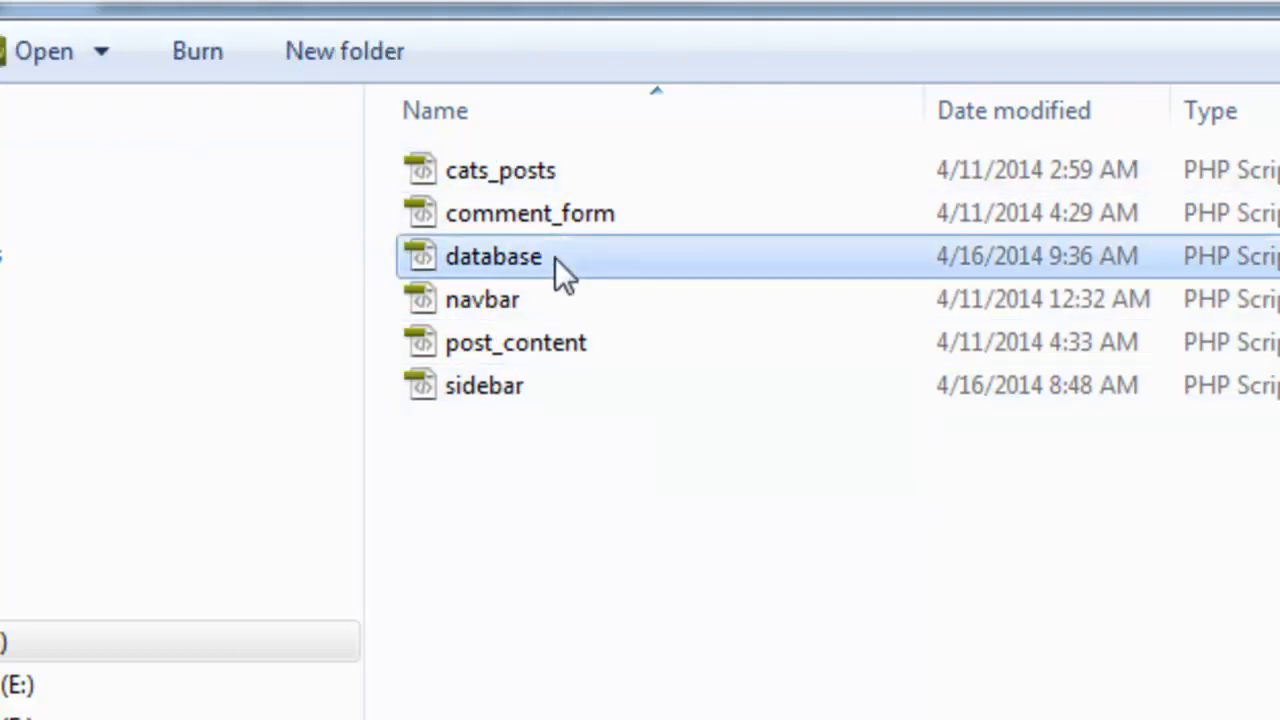
click(60, 3)
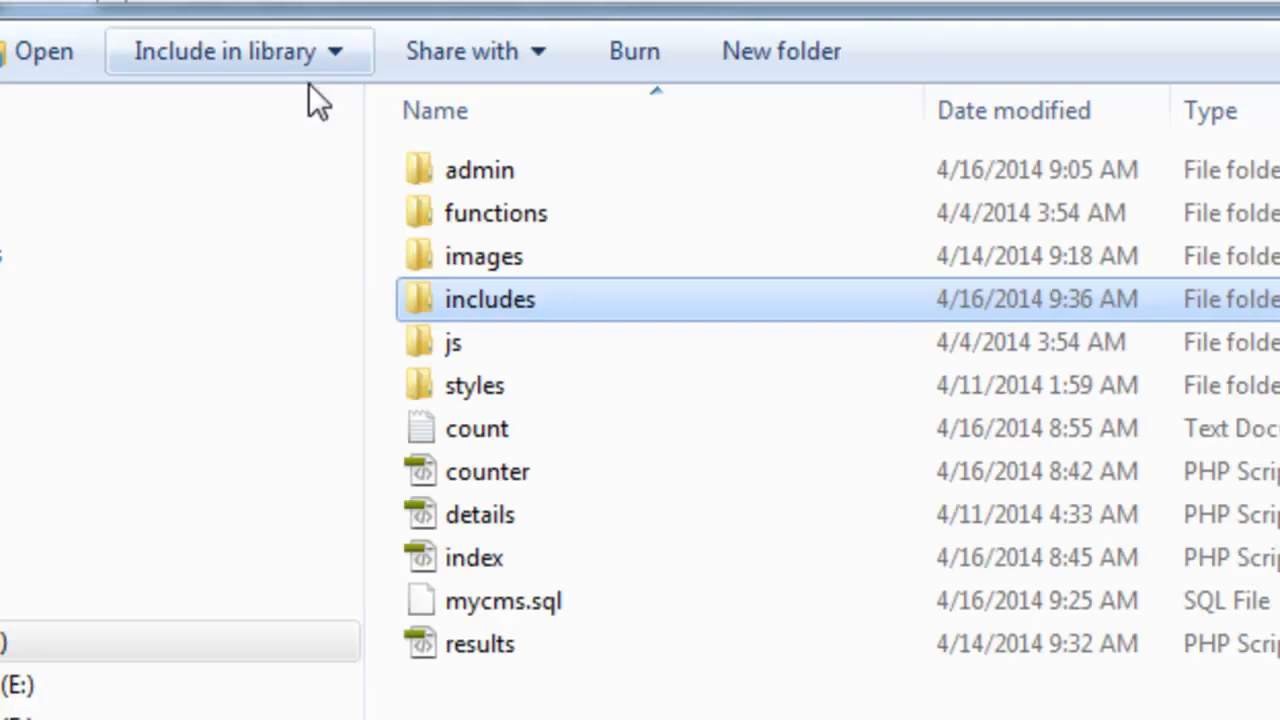
Delete the old database file in MyCMS\admin\includes and paste the updated copy in its place.
double_click(450, 171)
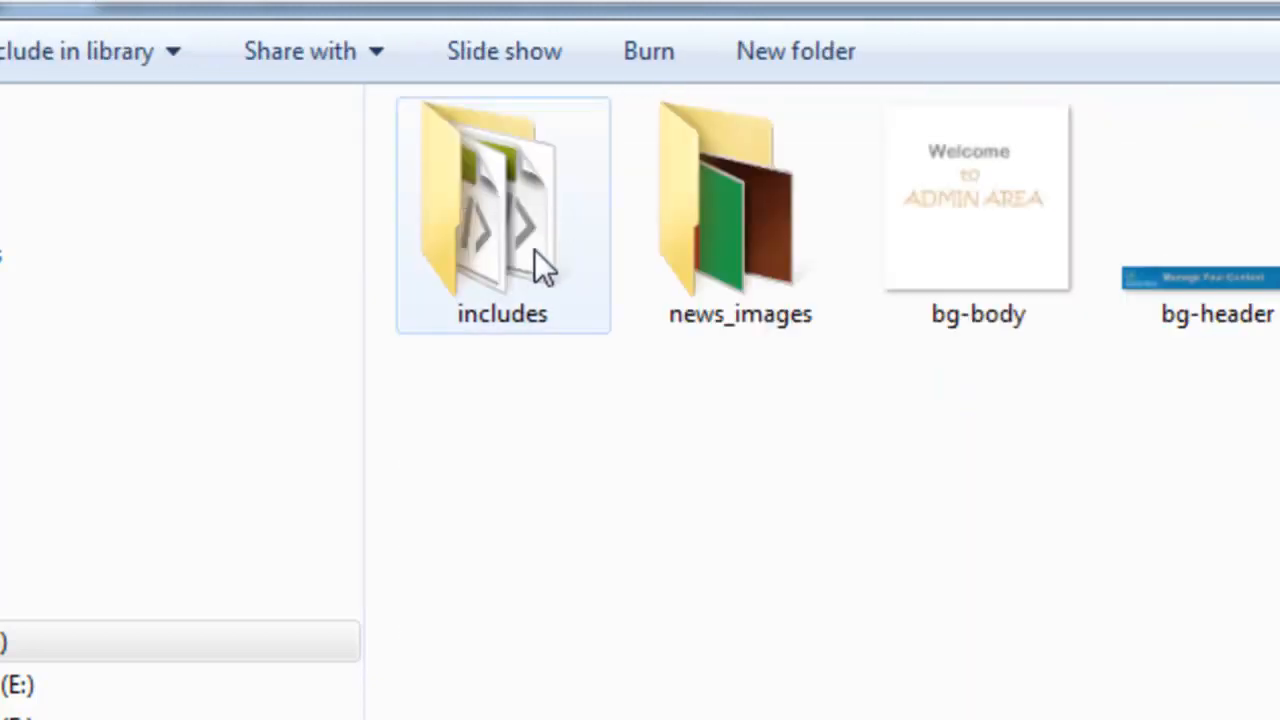
double_click(534, 249)
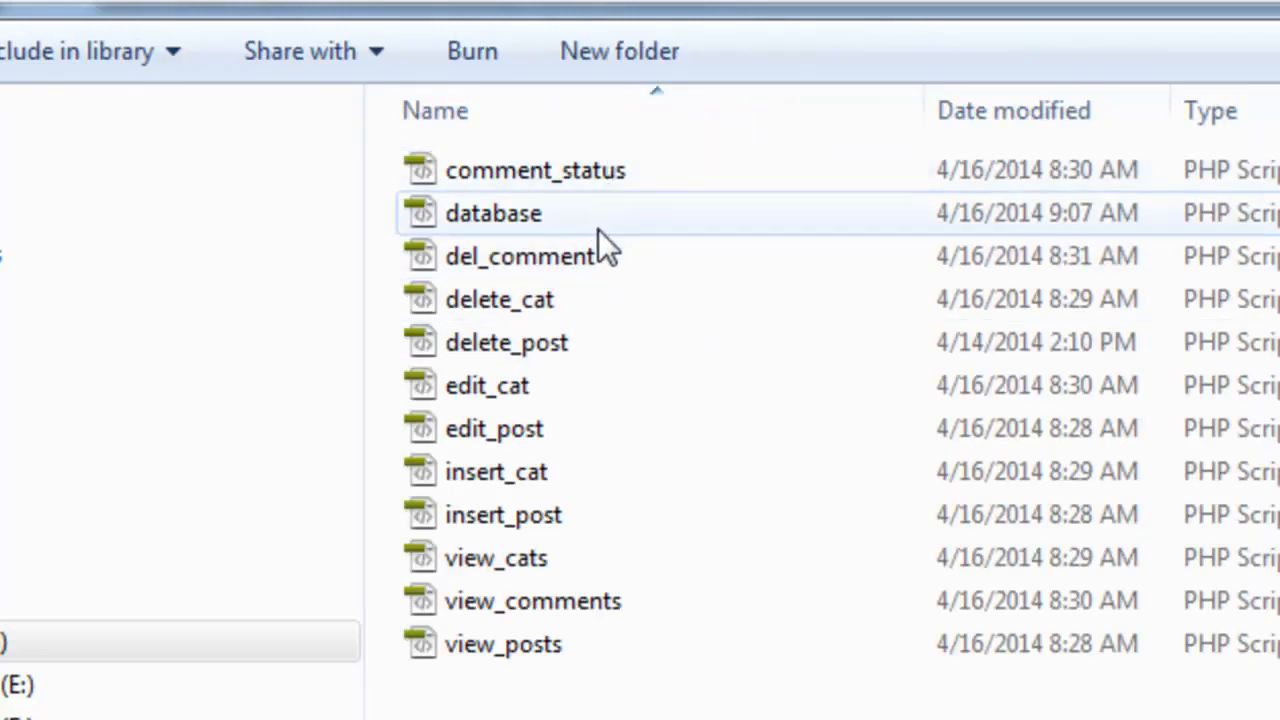
click(598, 229)
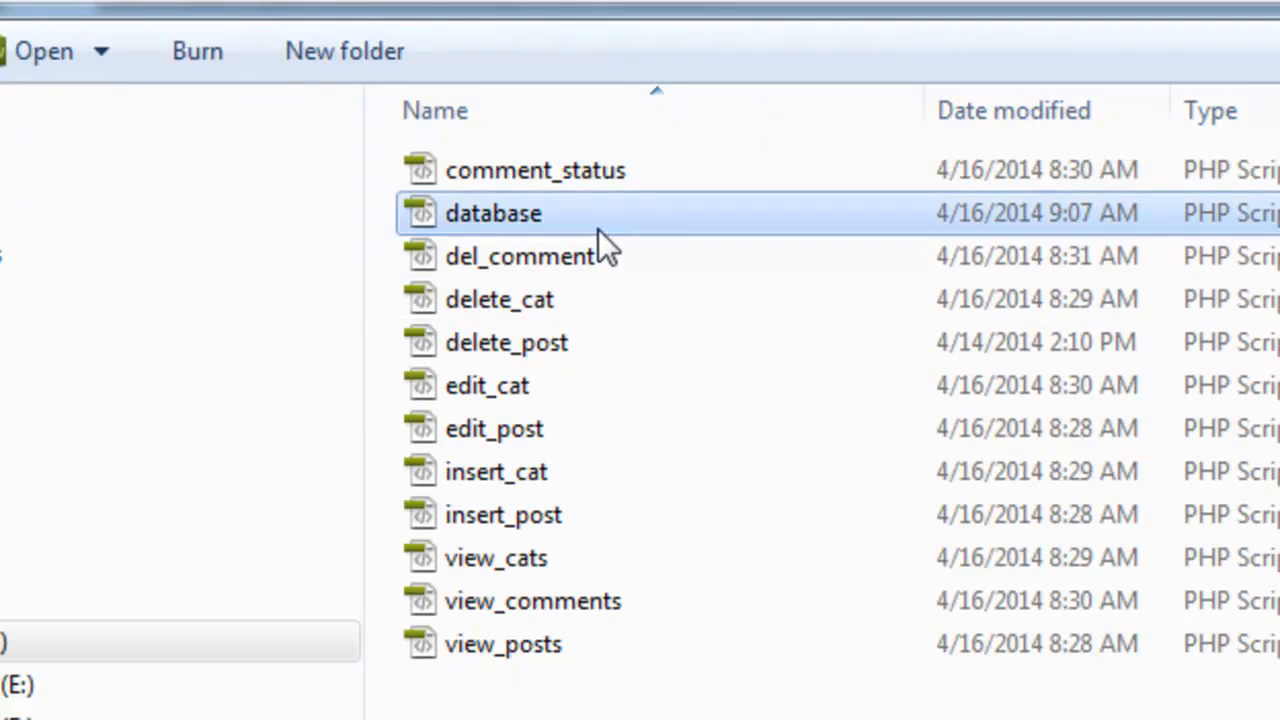
key(Delete)
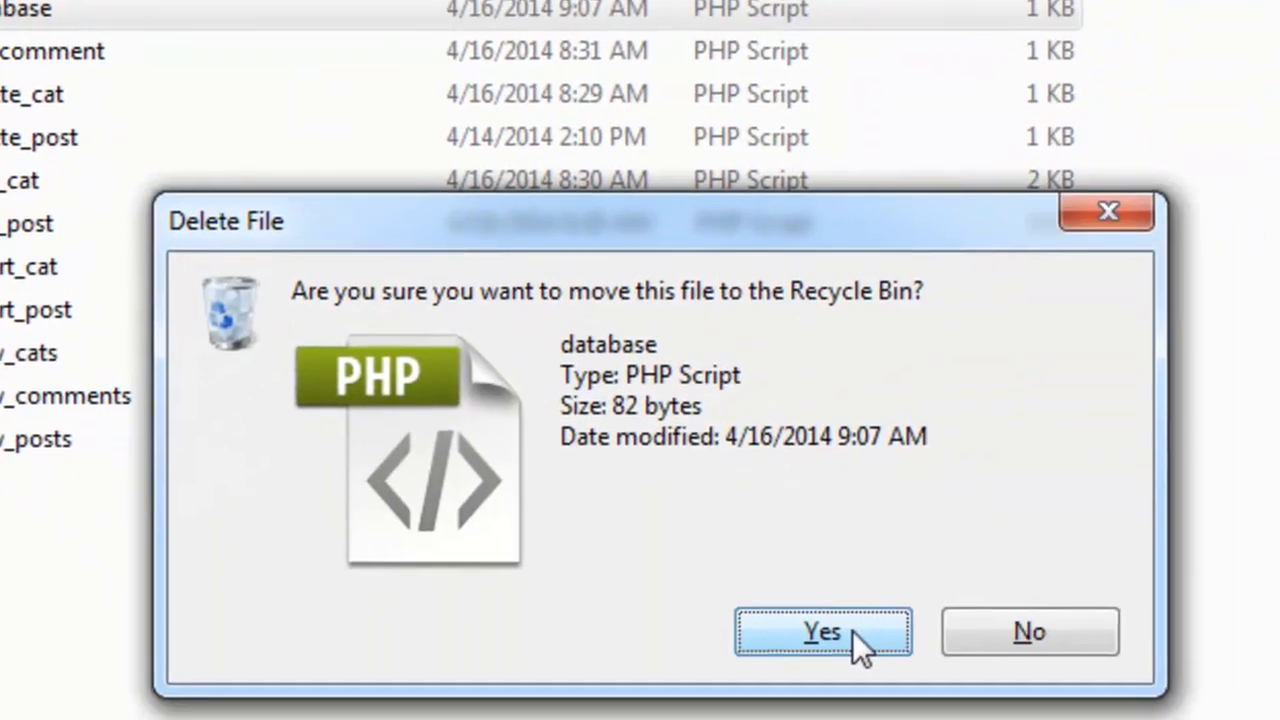
click(851, 632)
key(ctrl+z)
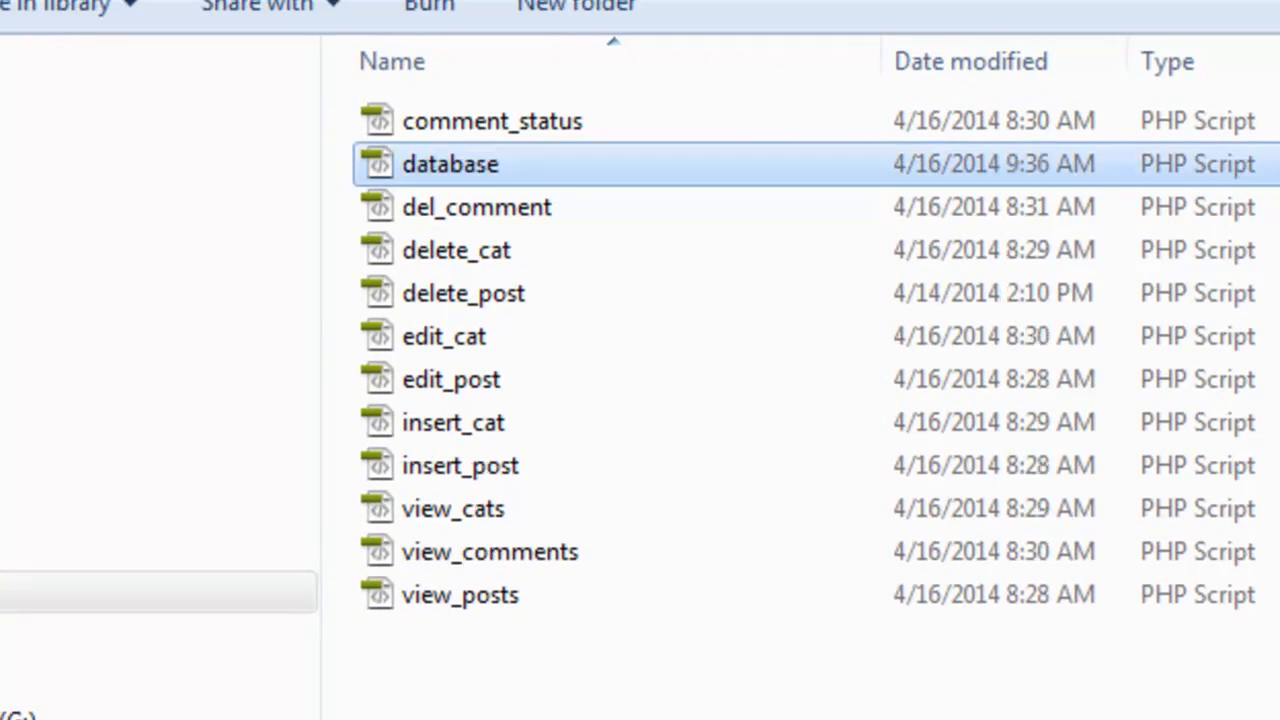
click(640, 712)
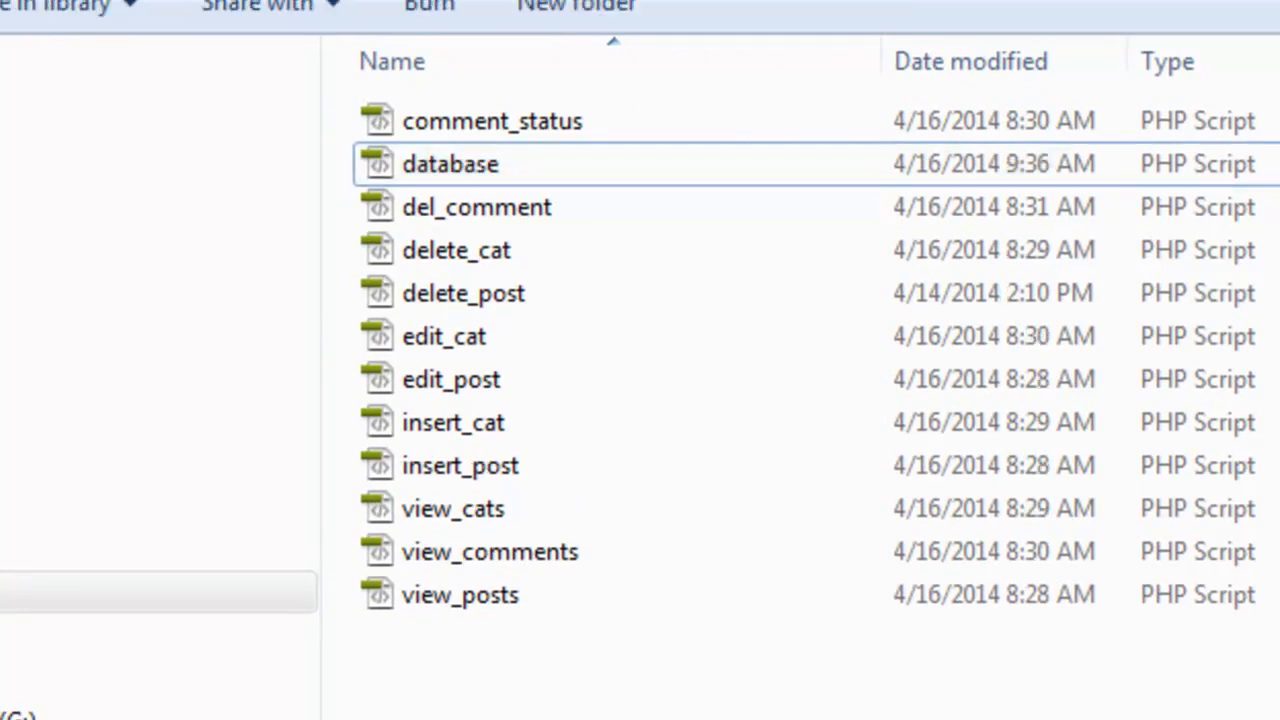
Go back up to the htdocs folder, compress the MyCMS folder into a zip archive and locate the new archive.
key(BackSpace)
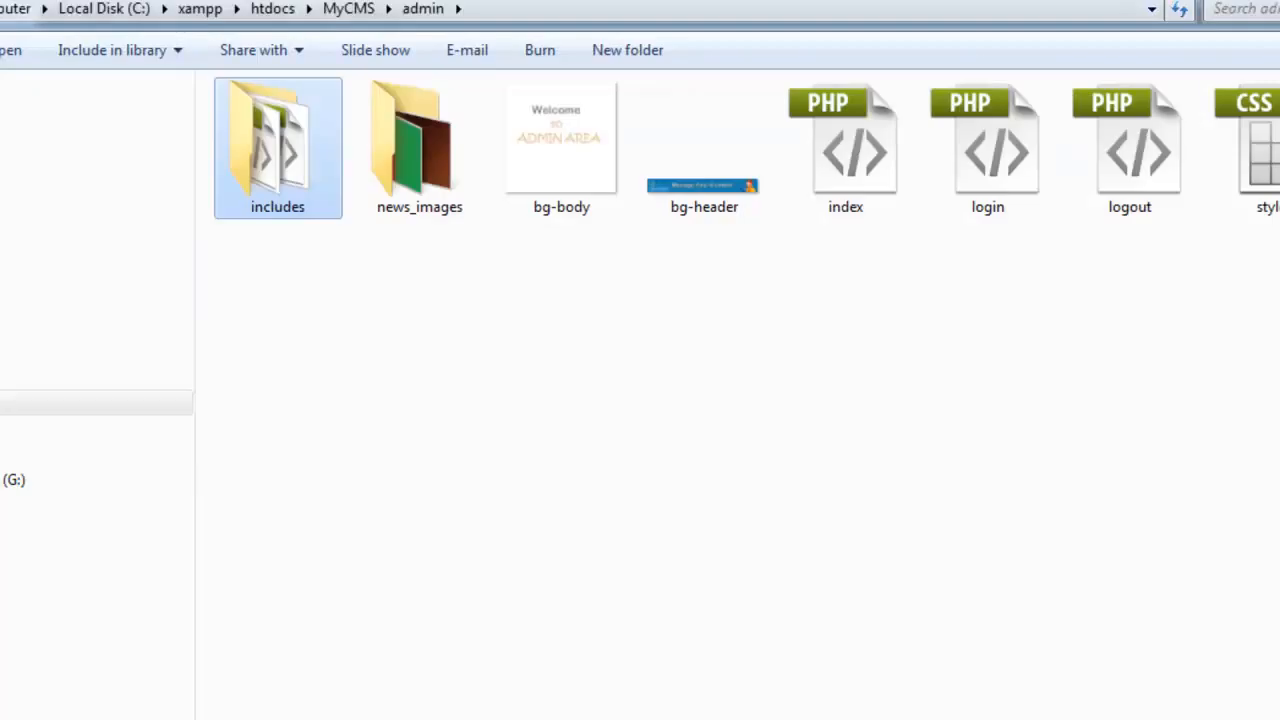
key(BackSpace)
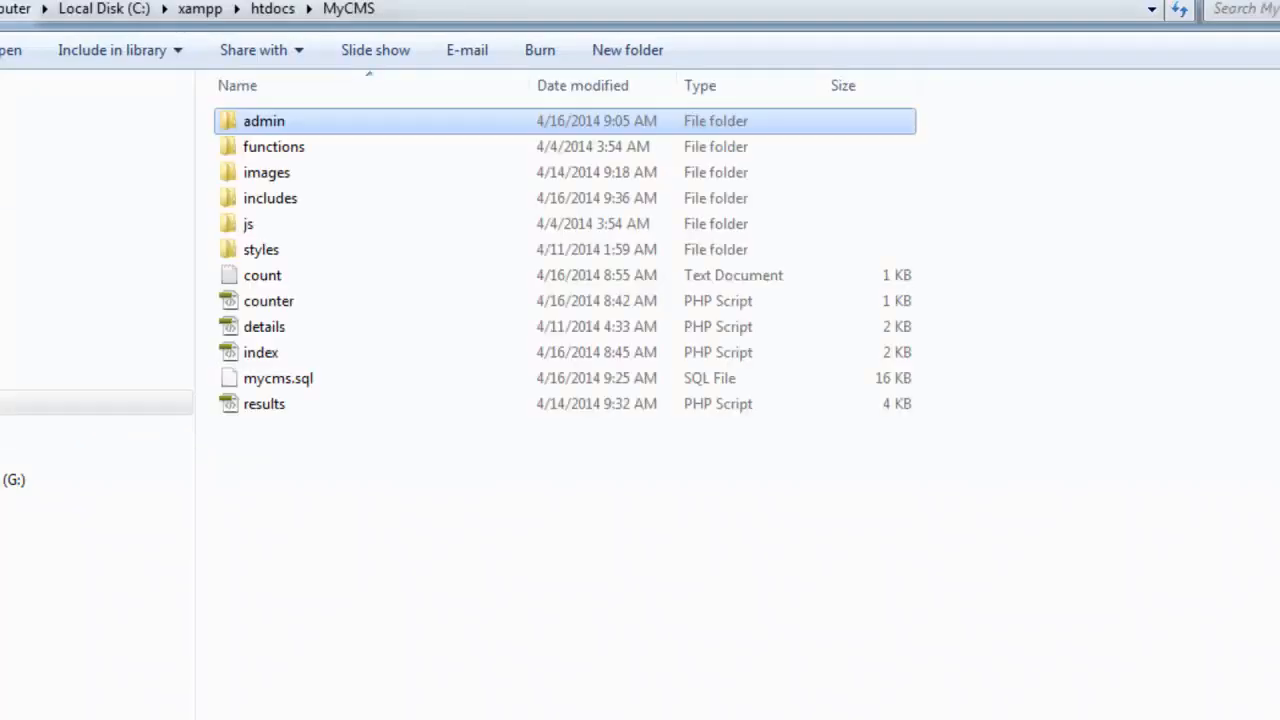
key(BackSpace)
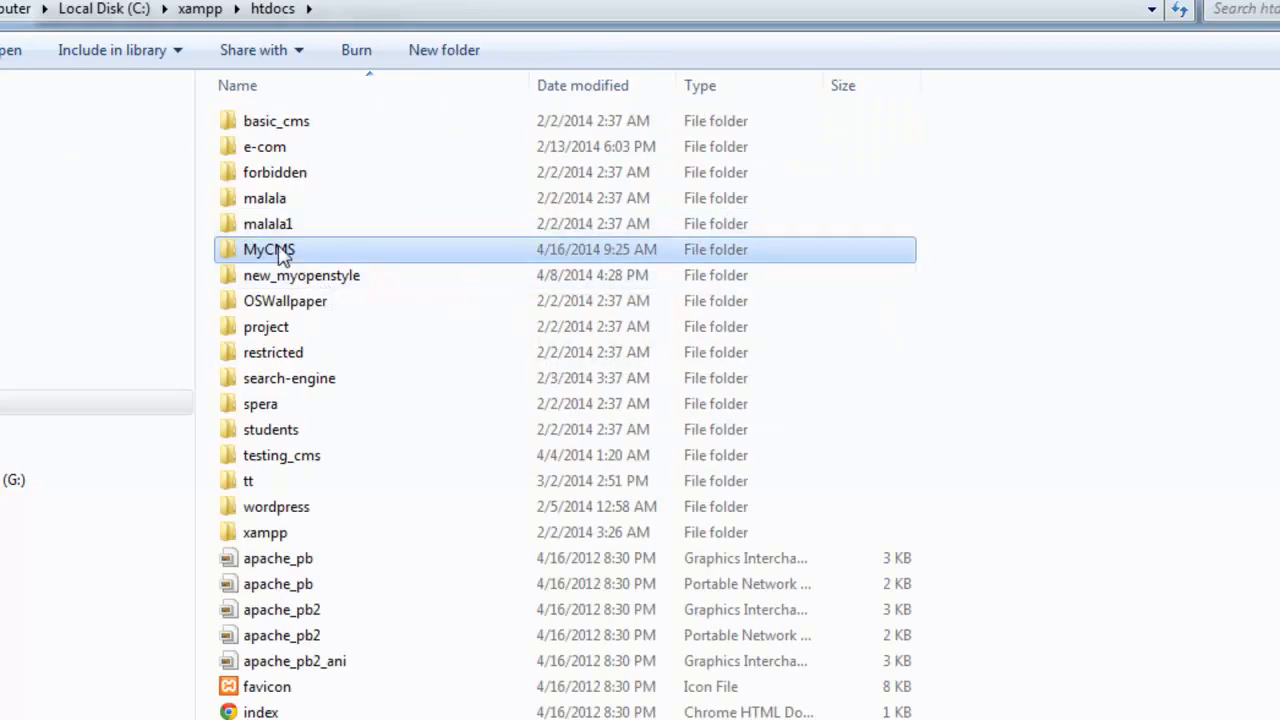
double_click(283, 252)
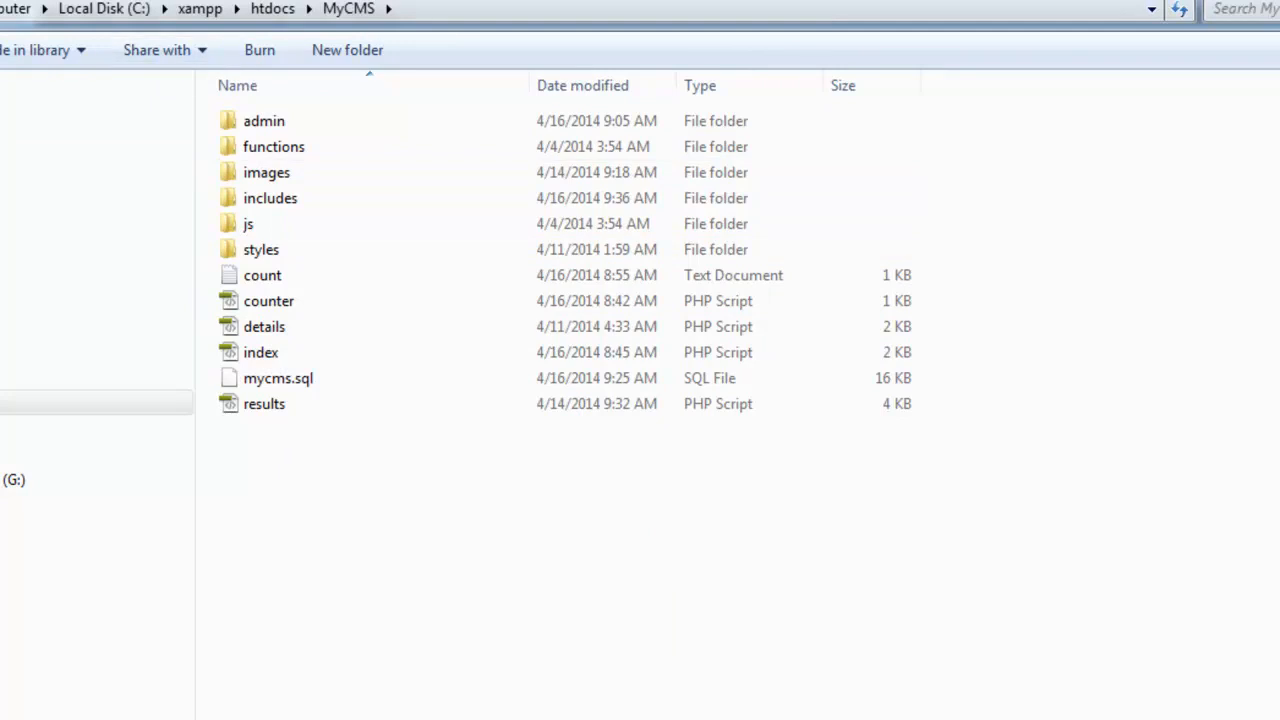
key(alt+Left)
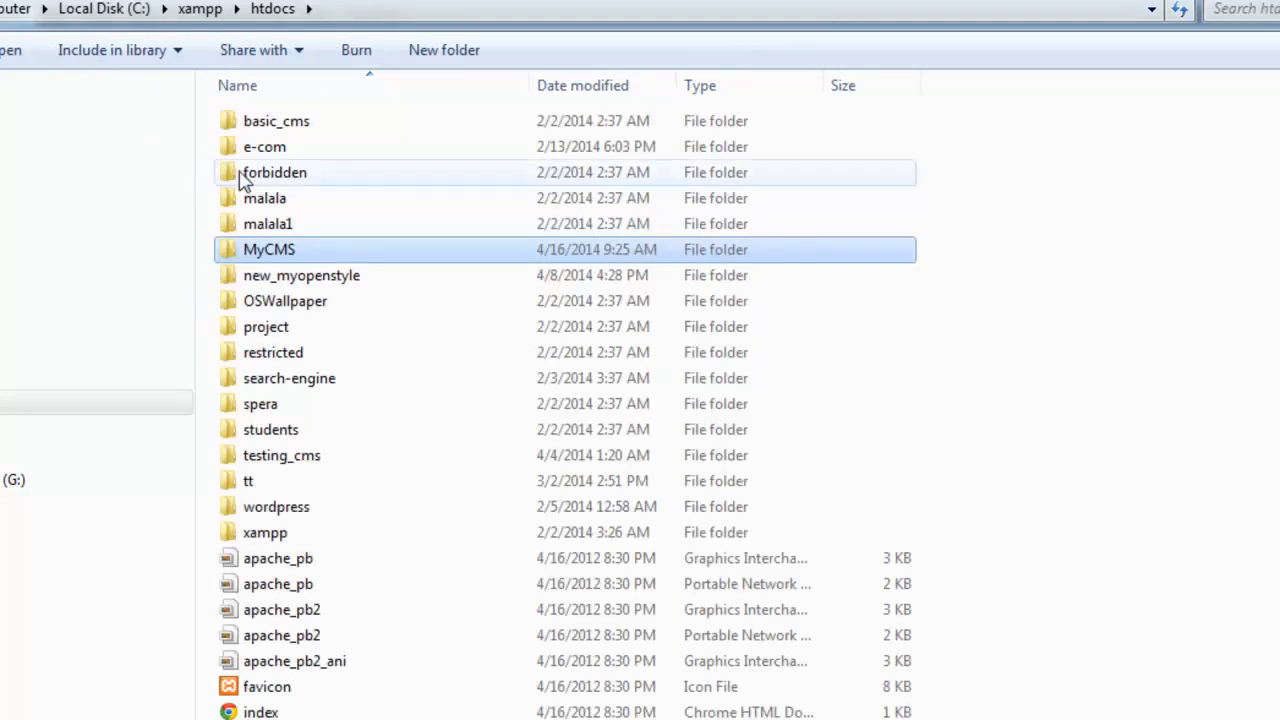
right_click(275, 262)
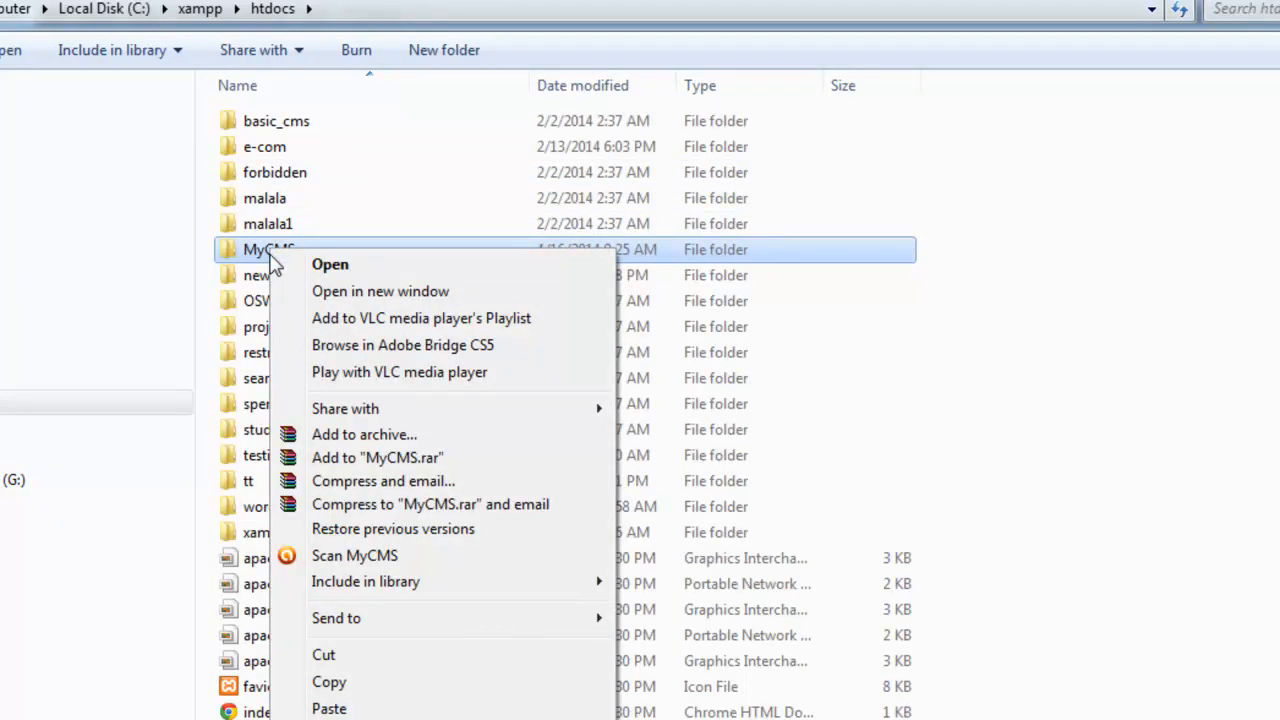
mouse_move(398, 628)
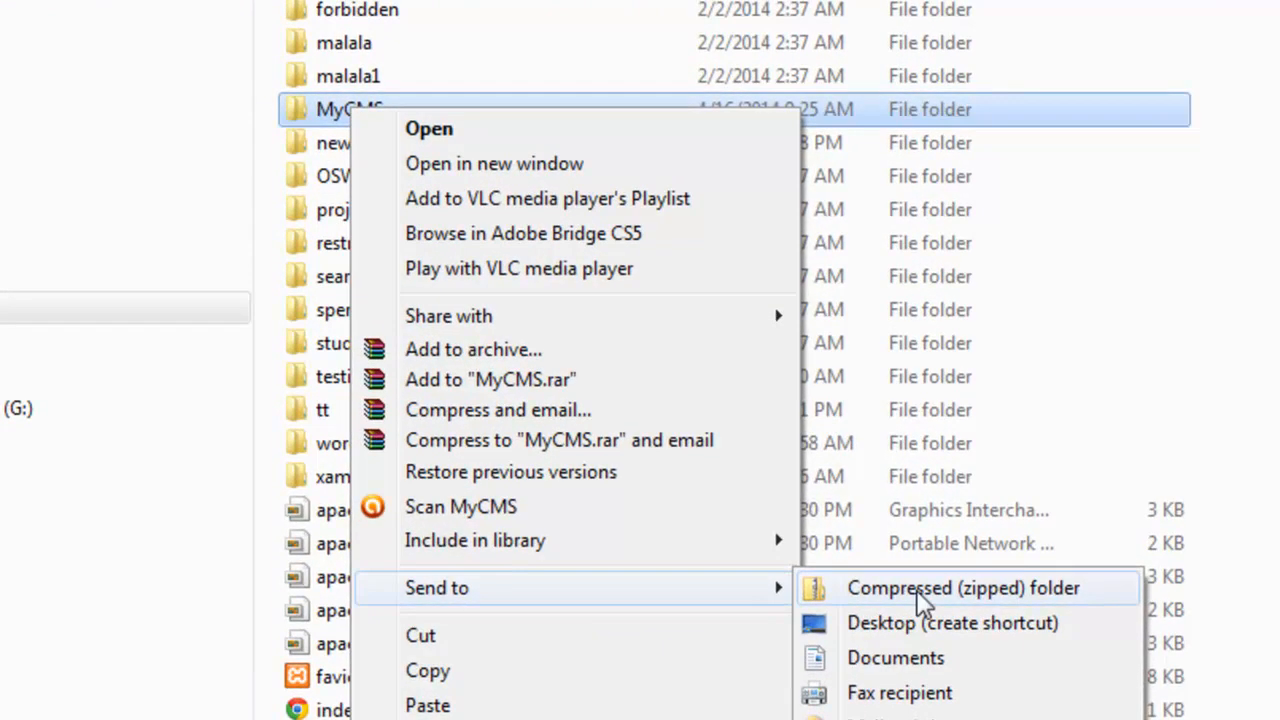
click(919, 590)
scroll(957, 240, down, 1)
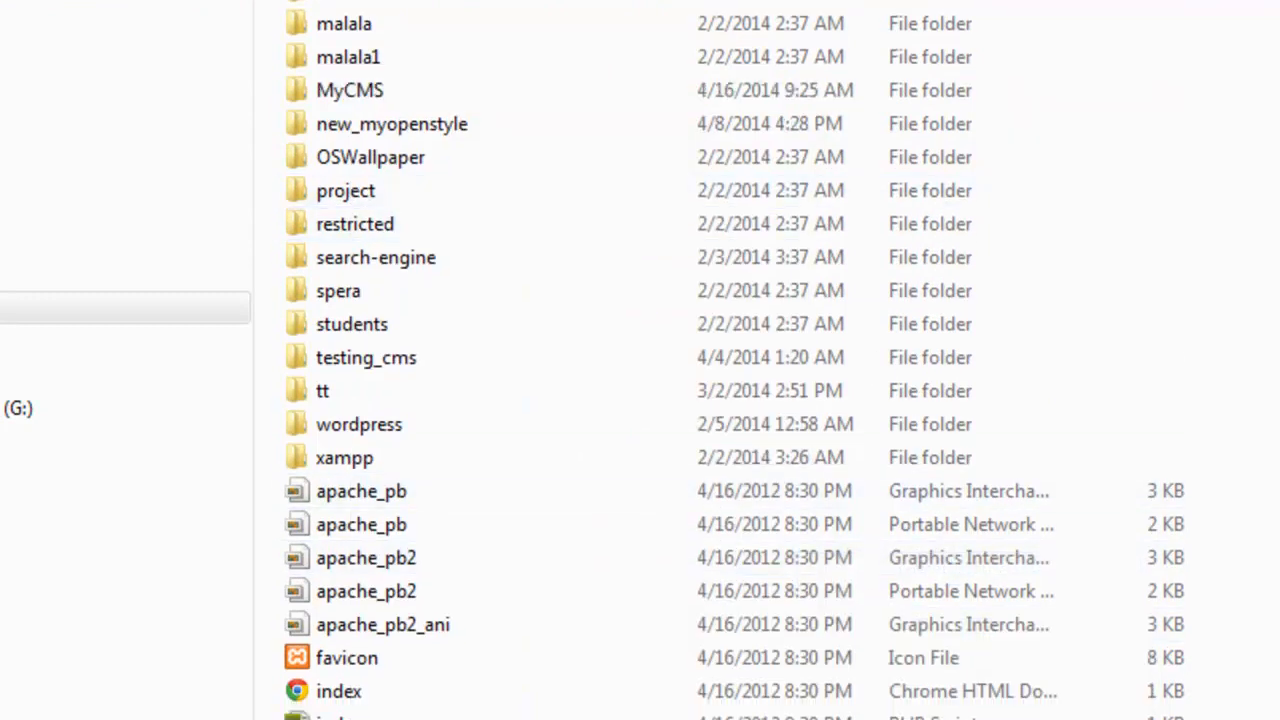
scroll(735, 360, down, 1)
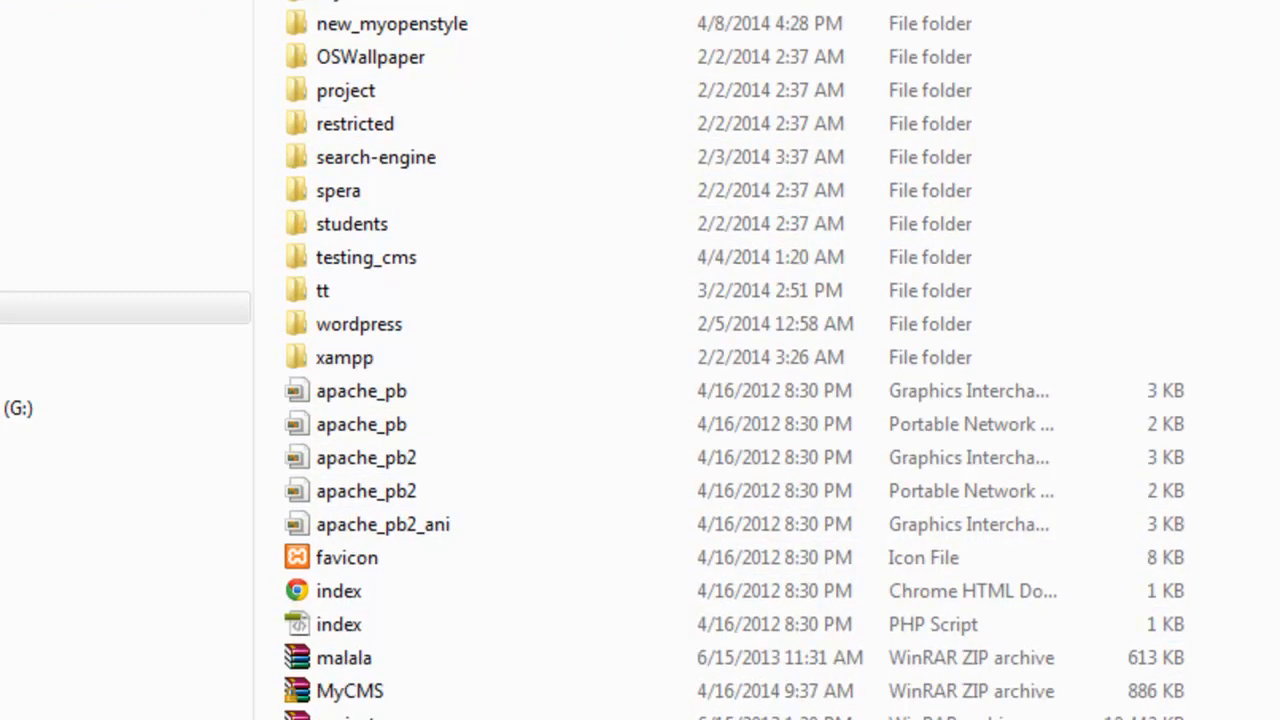
scroll(366, 686, down, 2)
click(378, 568)
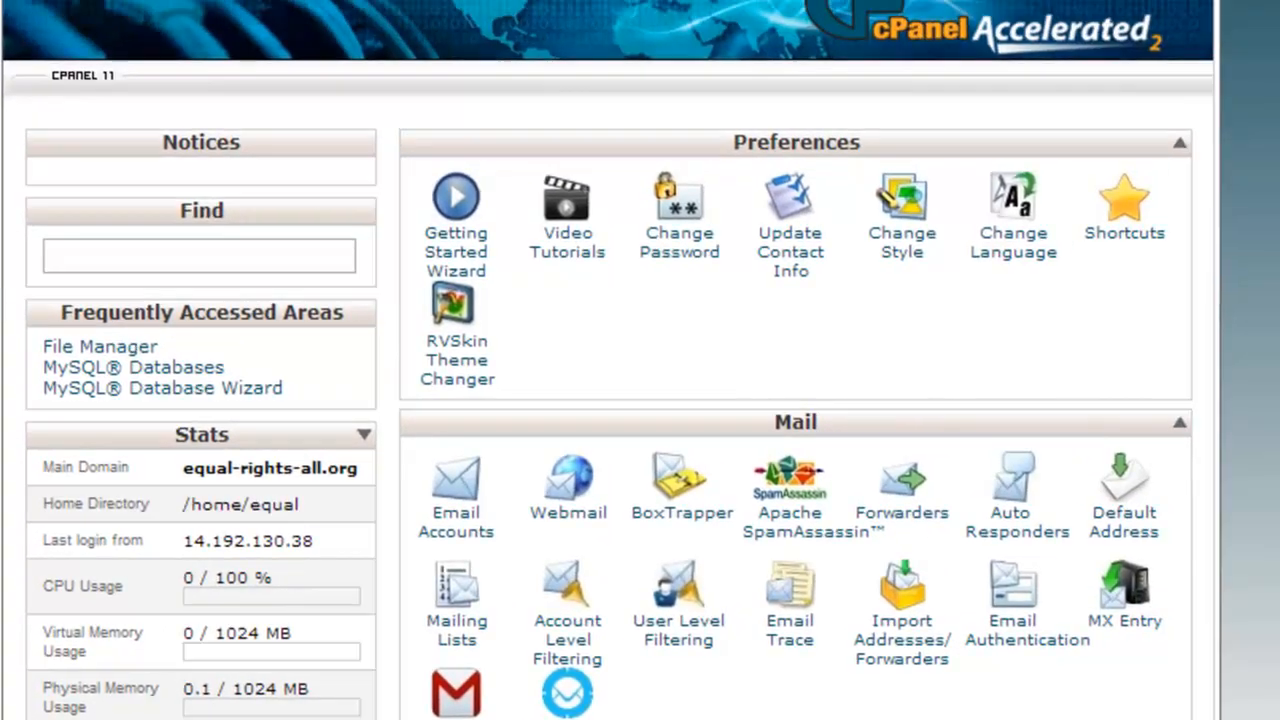
Scan cPanel's file tools, and look up filezilla on Google in a new browser tab, opening the FileZilla project homepage.
scroll(640, 360, down, 10)
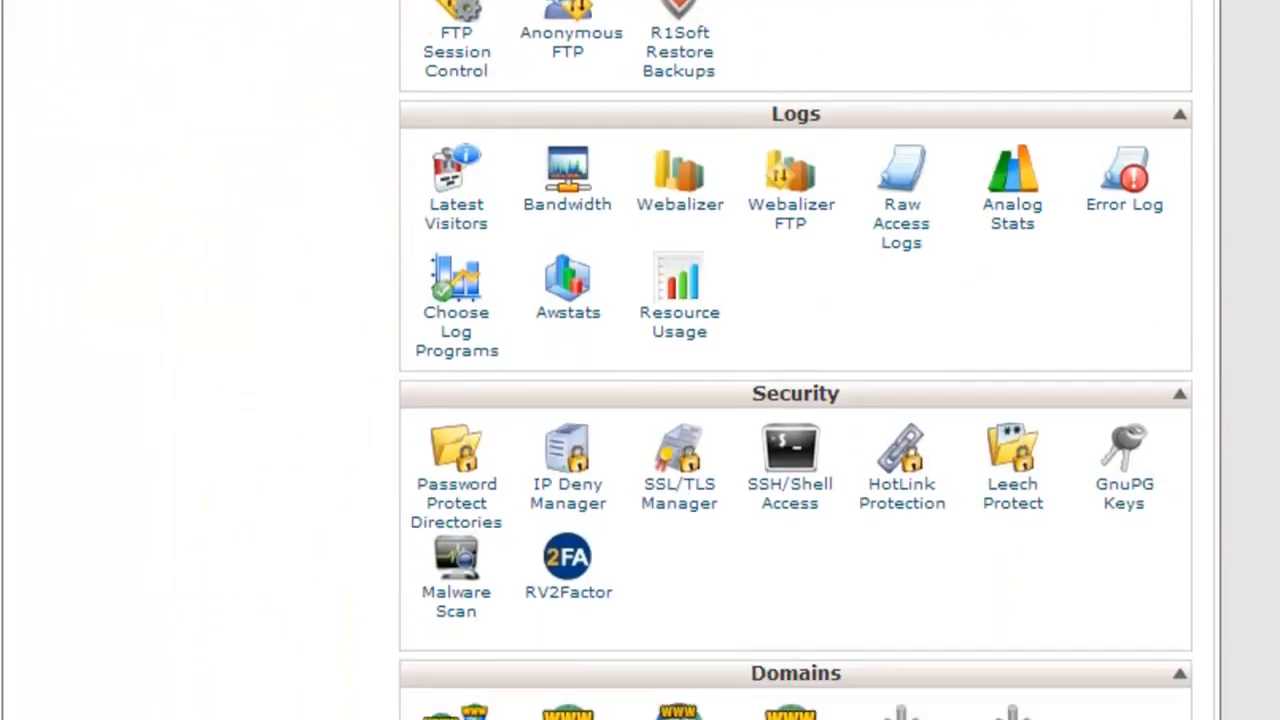
scroll(556, 342, up, 4)
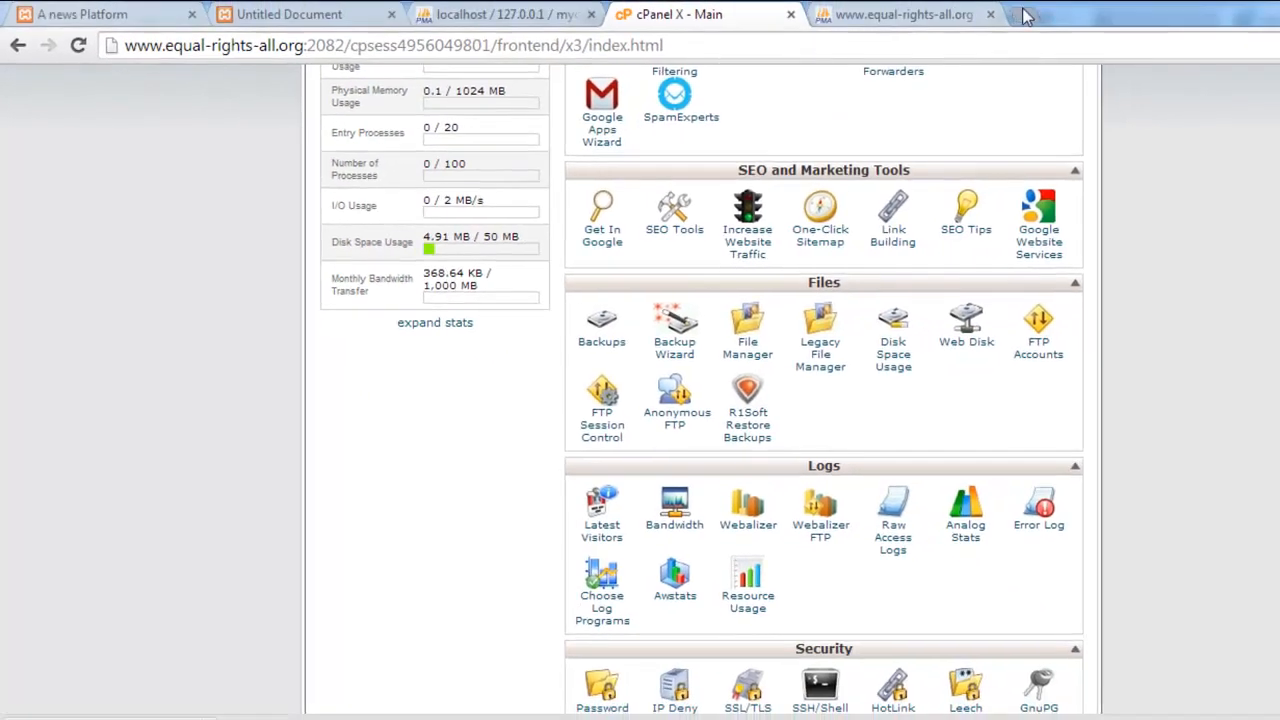
click(1027, 15)
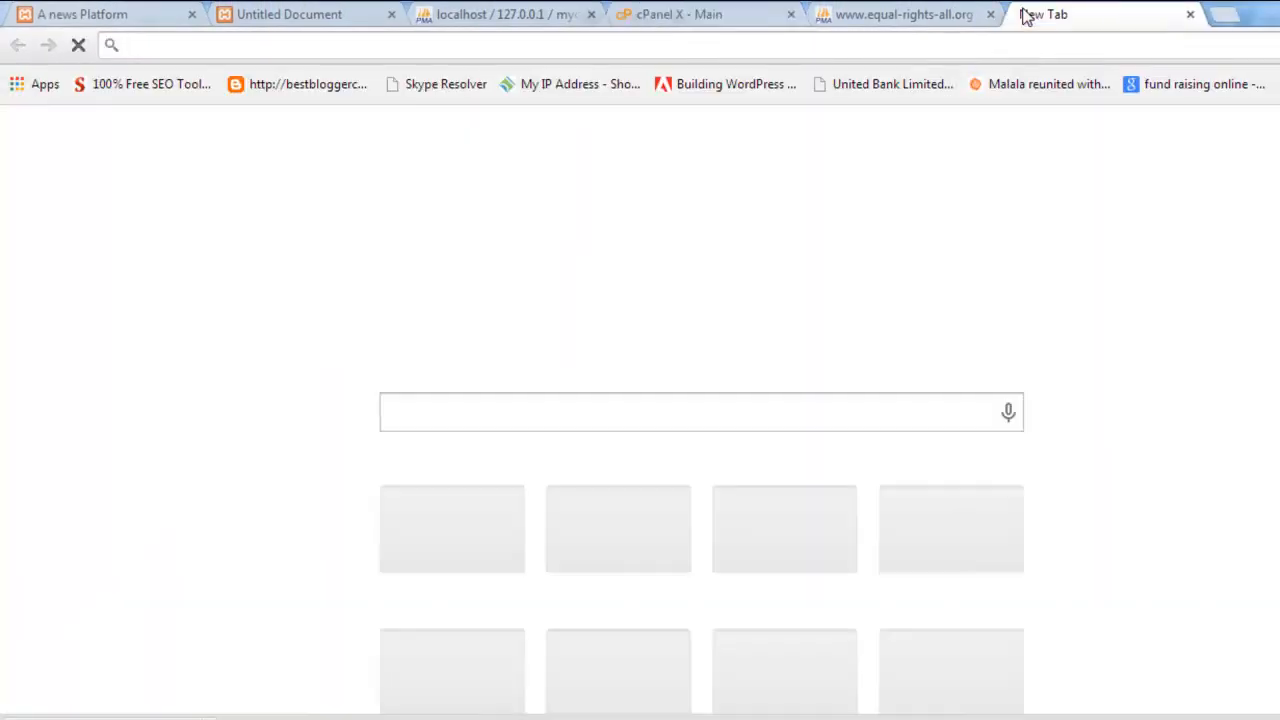
text(goo)
key(Return)
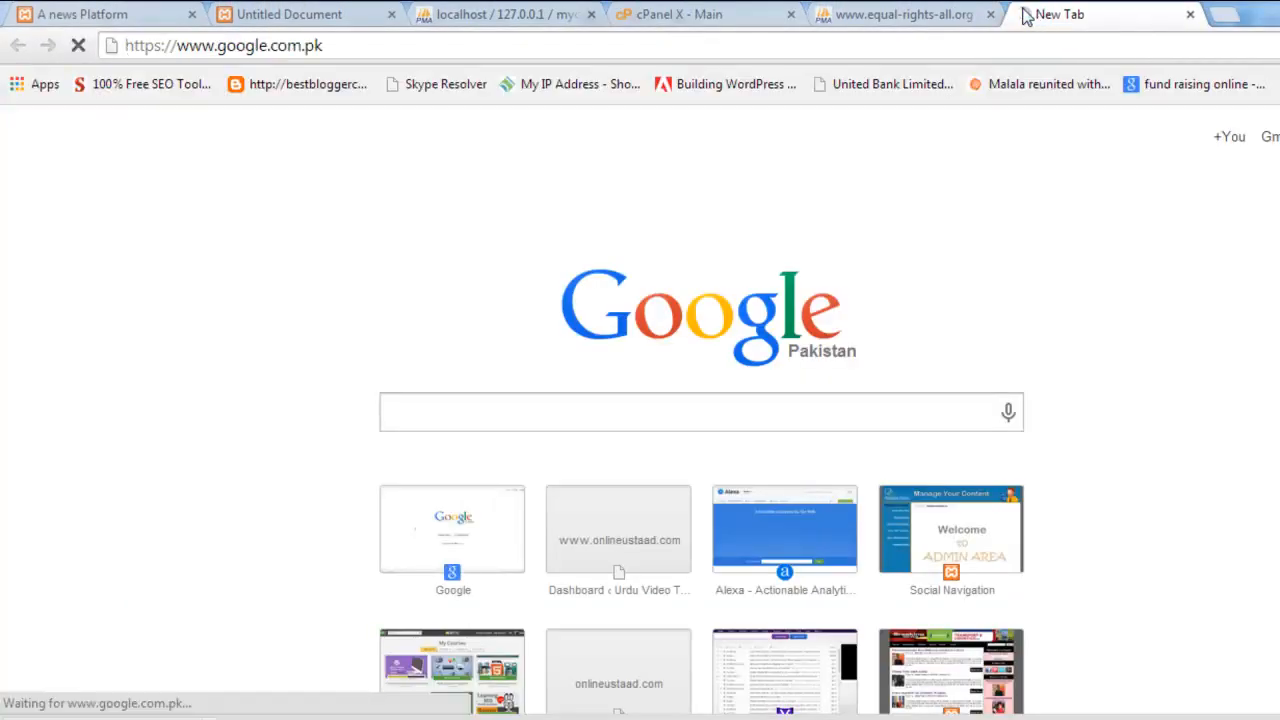
click(534, 403)
text(fi)
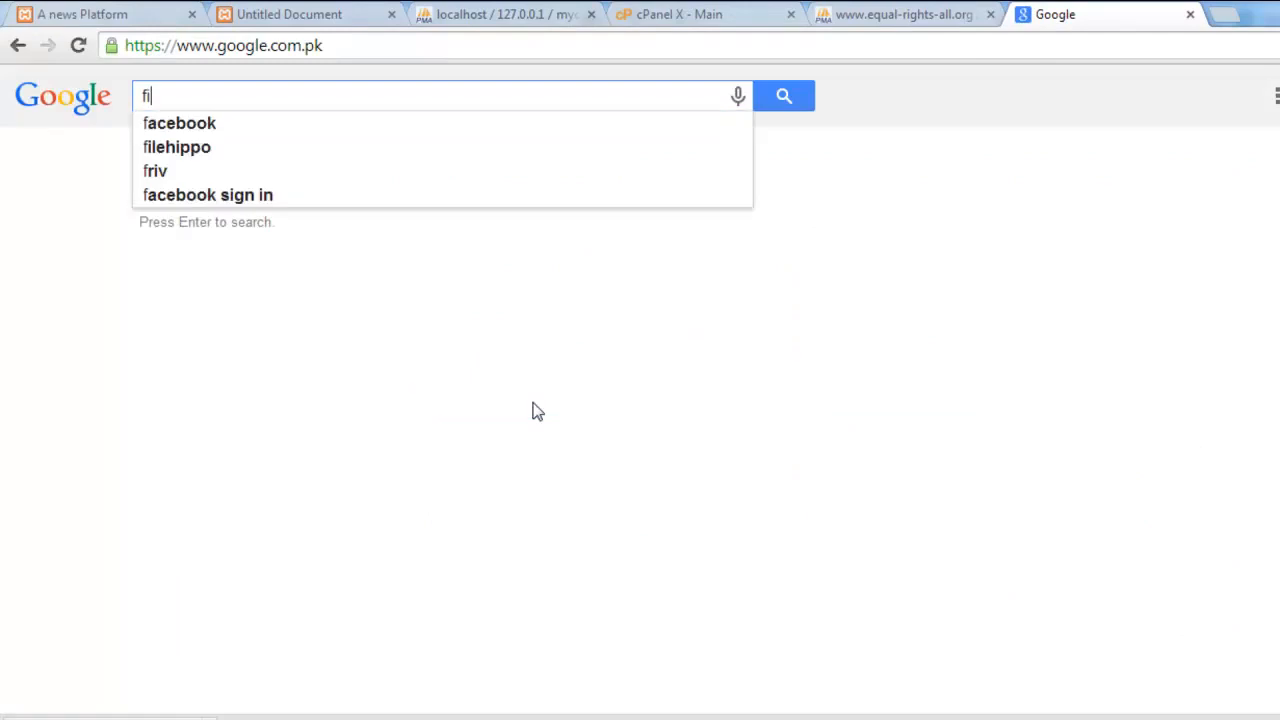
text(lezilla)
key(Return)
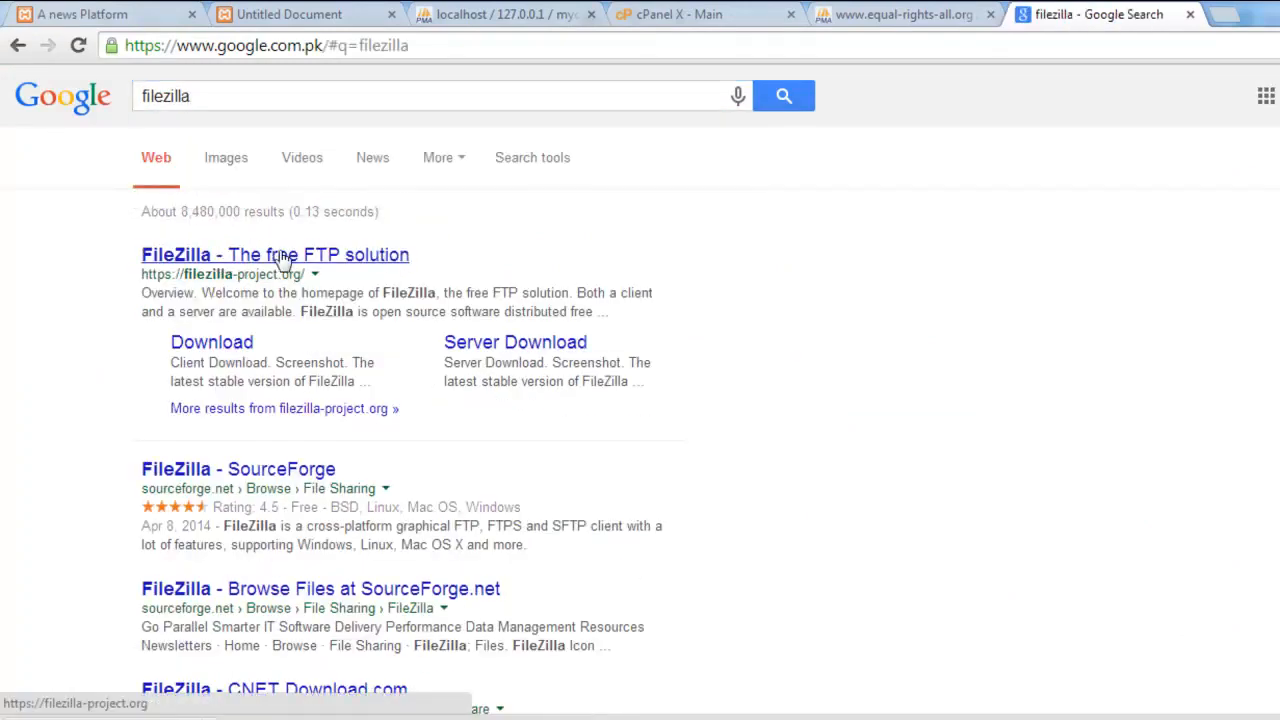
click(400, 257)
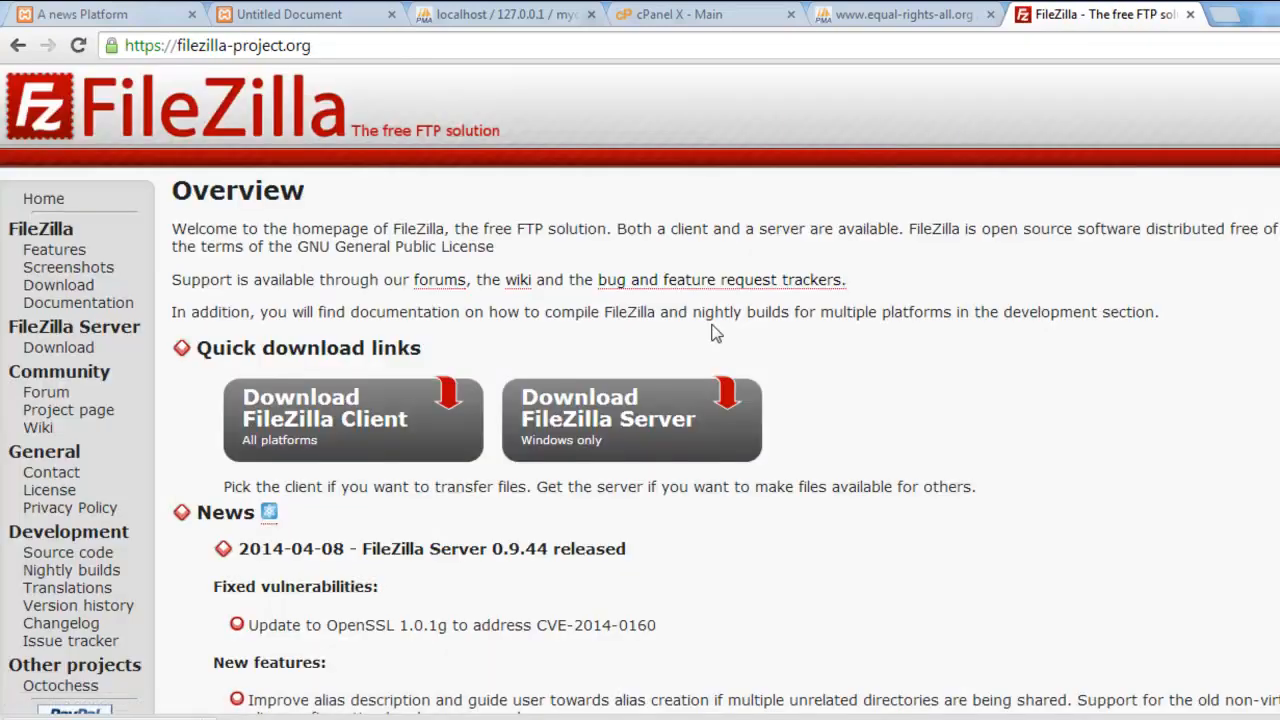
scroll(615, 220, down, 10)
scroll(615, 220, up, 10)
Return to the cPanel main page and open File Manager at the Web Root (public_html/www) directory.
click(868, 12)
click(722, 12)
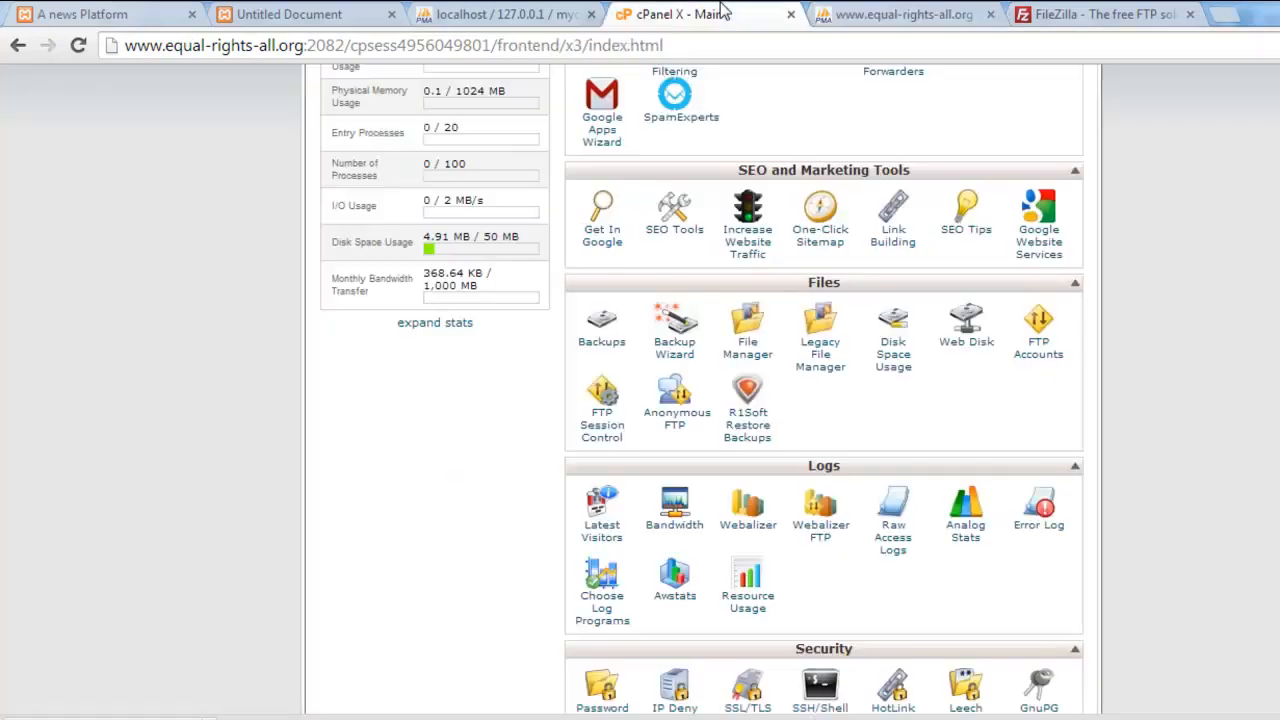
click(755, 340)
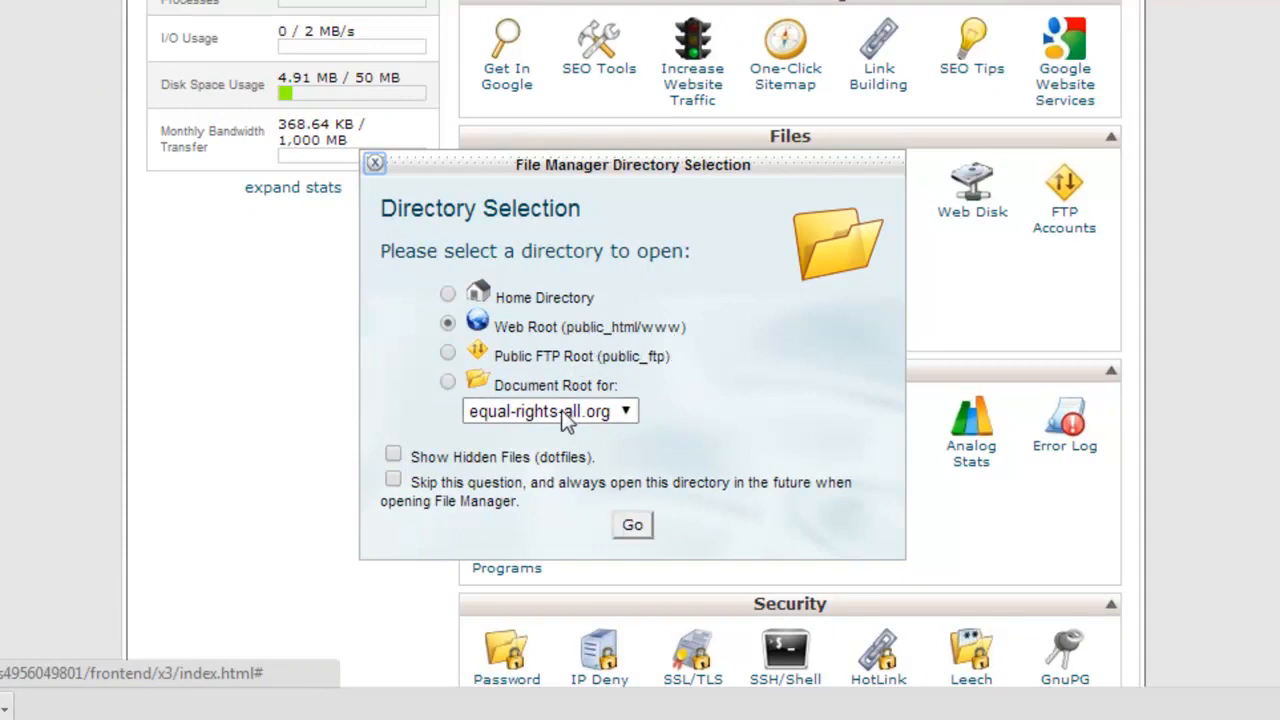
click(633, 527)
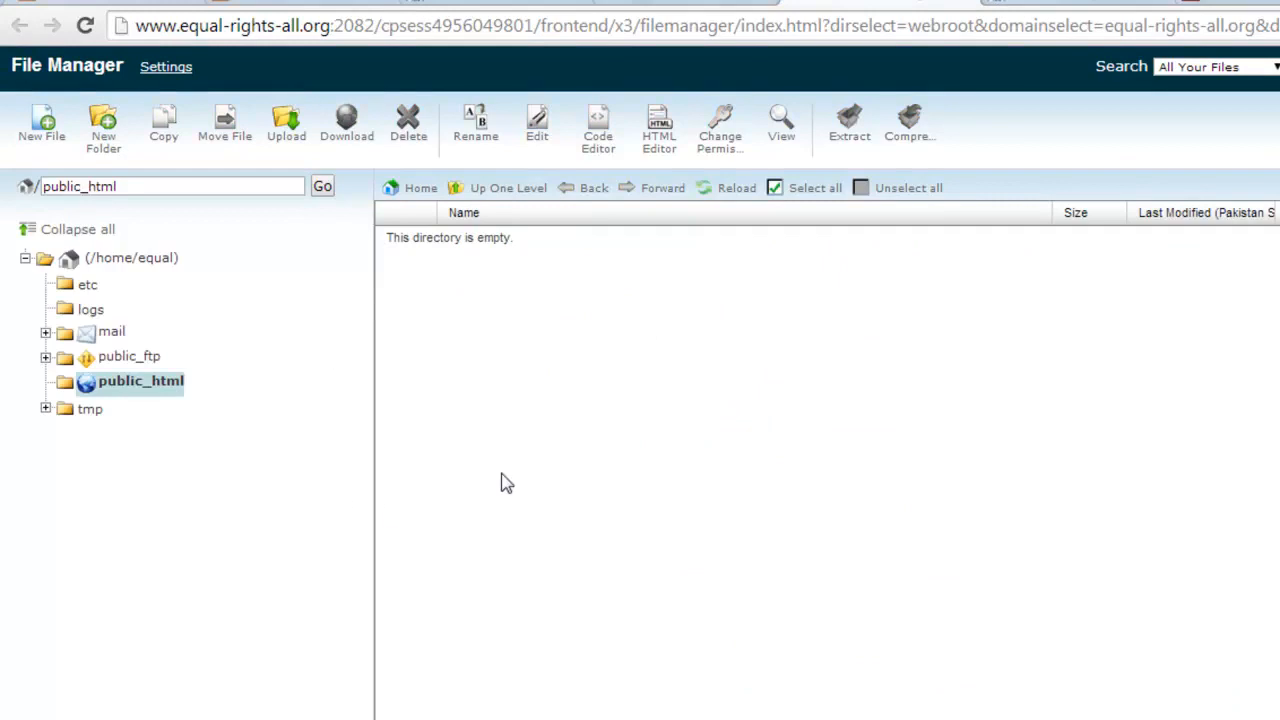
Upload the MyCMS zip archive from the local xampp\htdocs folder to /home/equal/public_html and return to that directory.
click(287, 140)
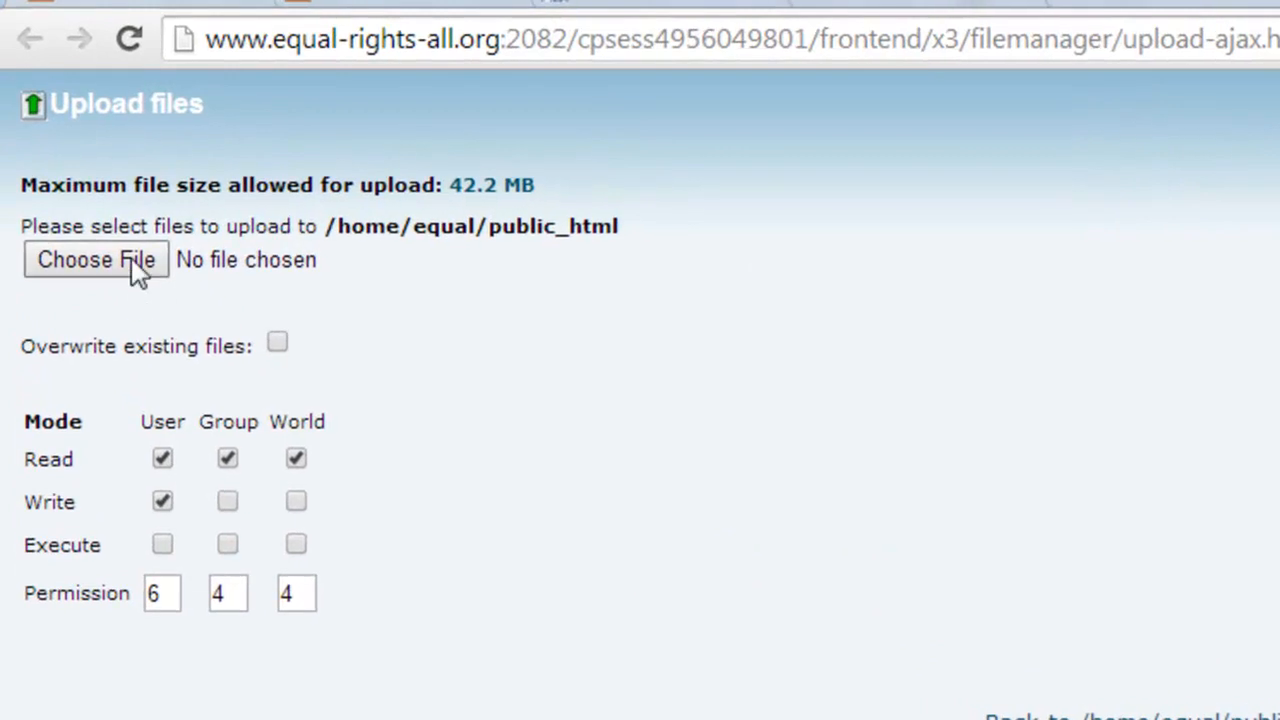
click(131, 258)
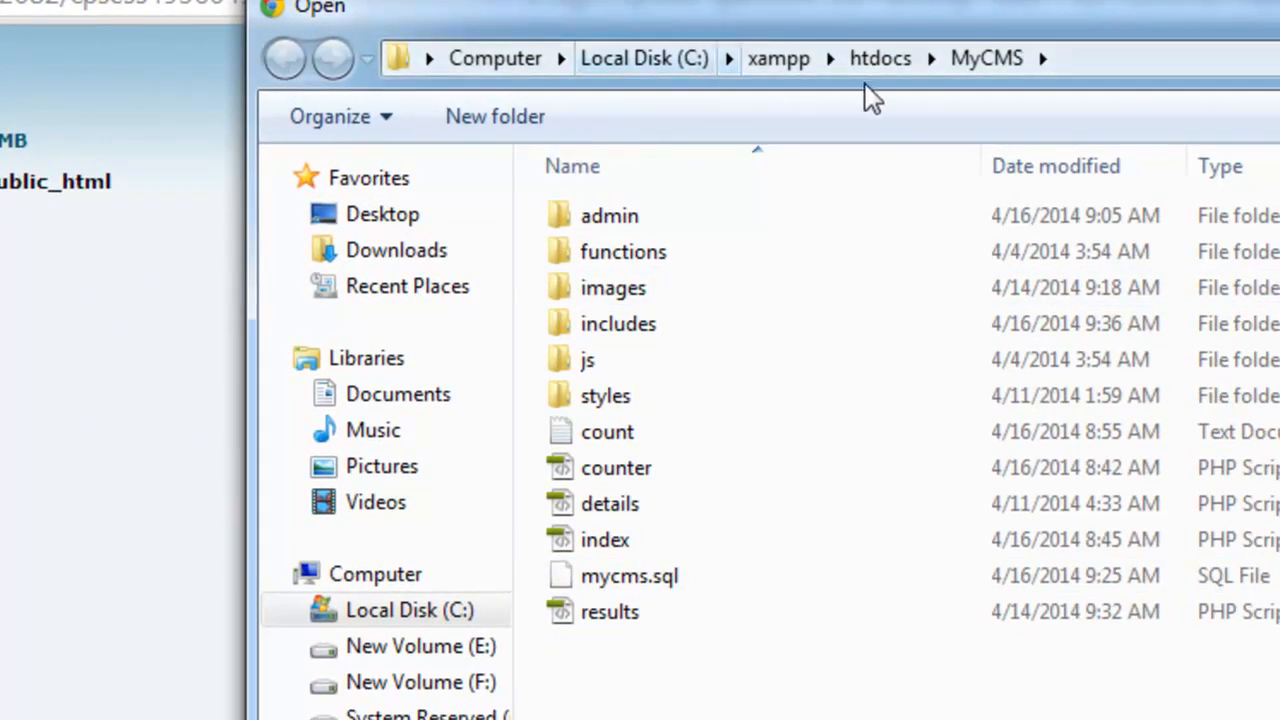
click(870, 59)
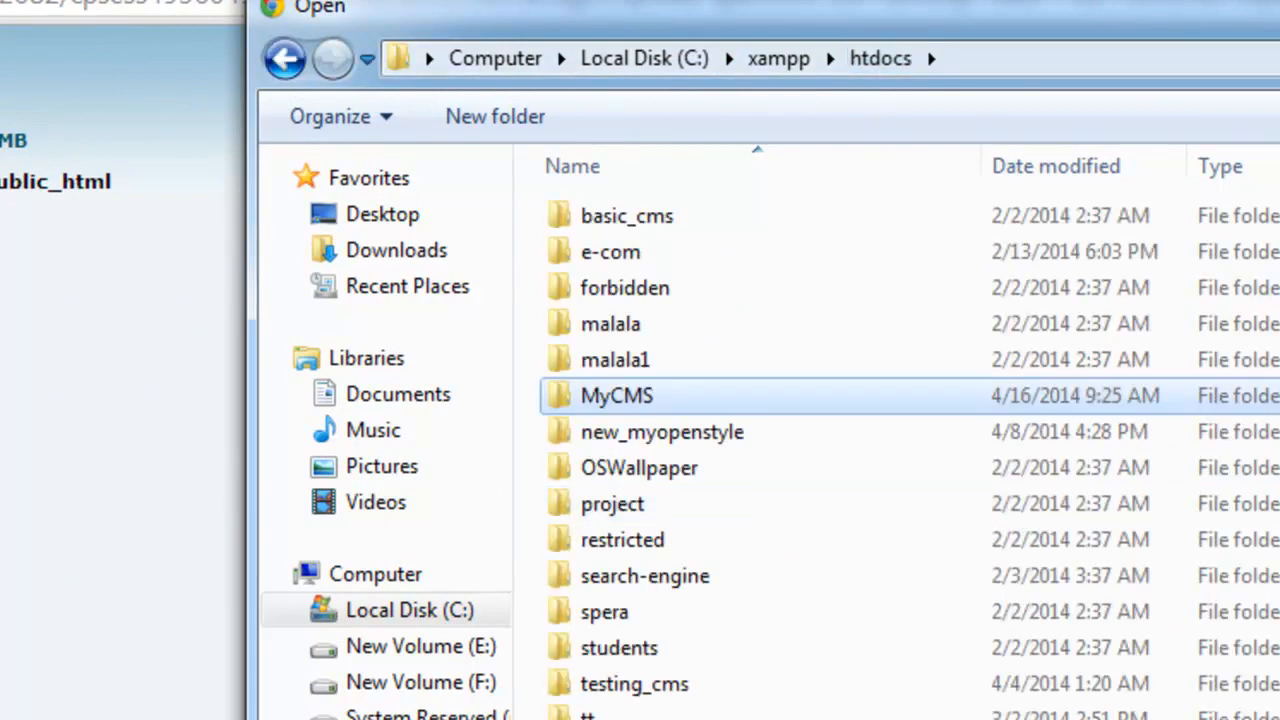
scroll(900, 450, down, 5)
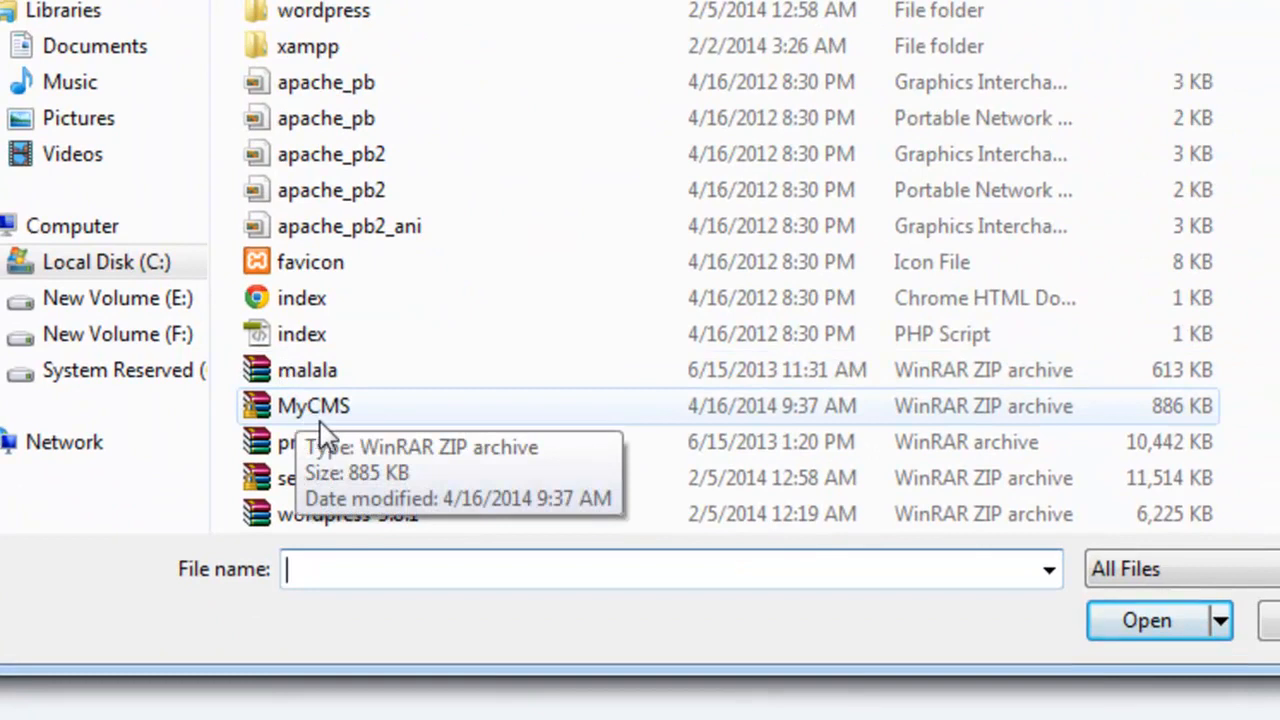
click(360, 409)
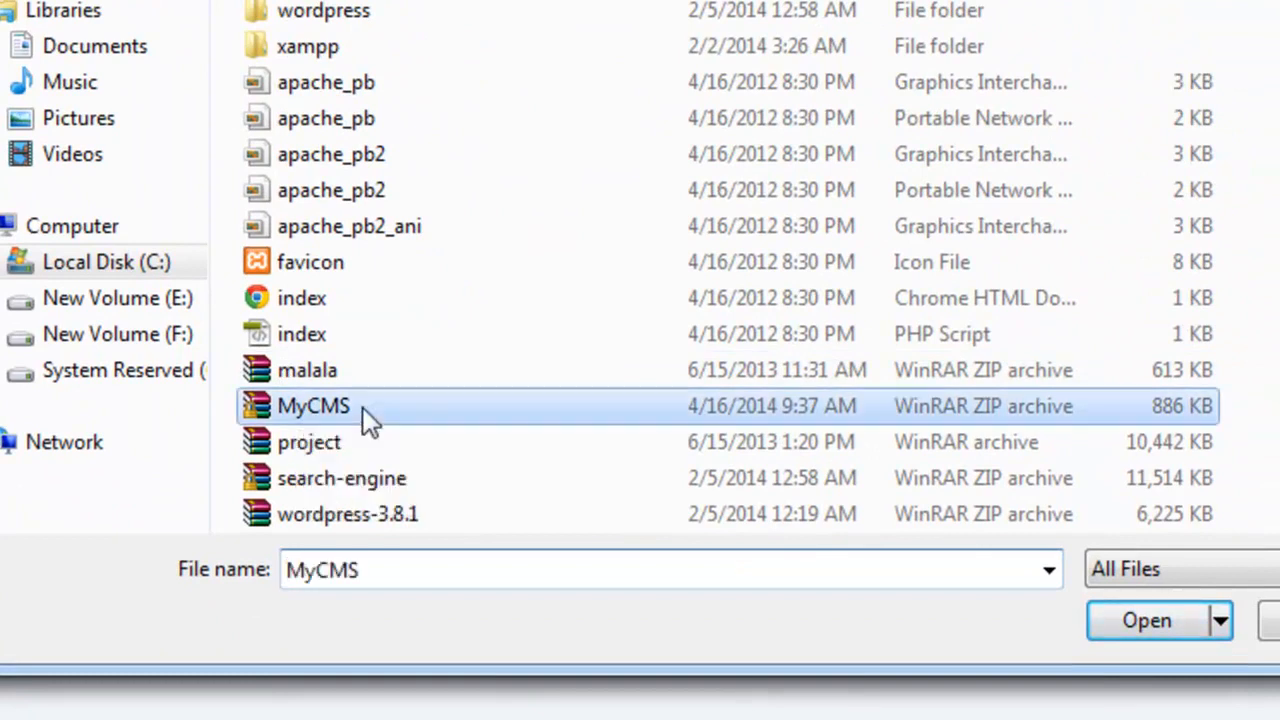
click(1150, 622)
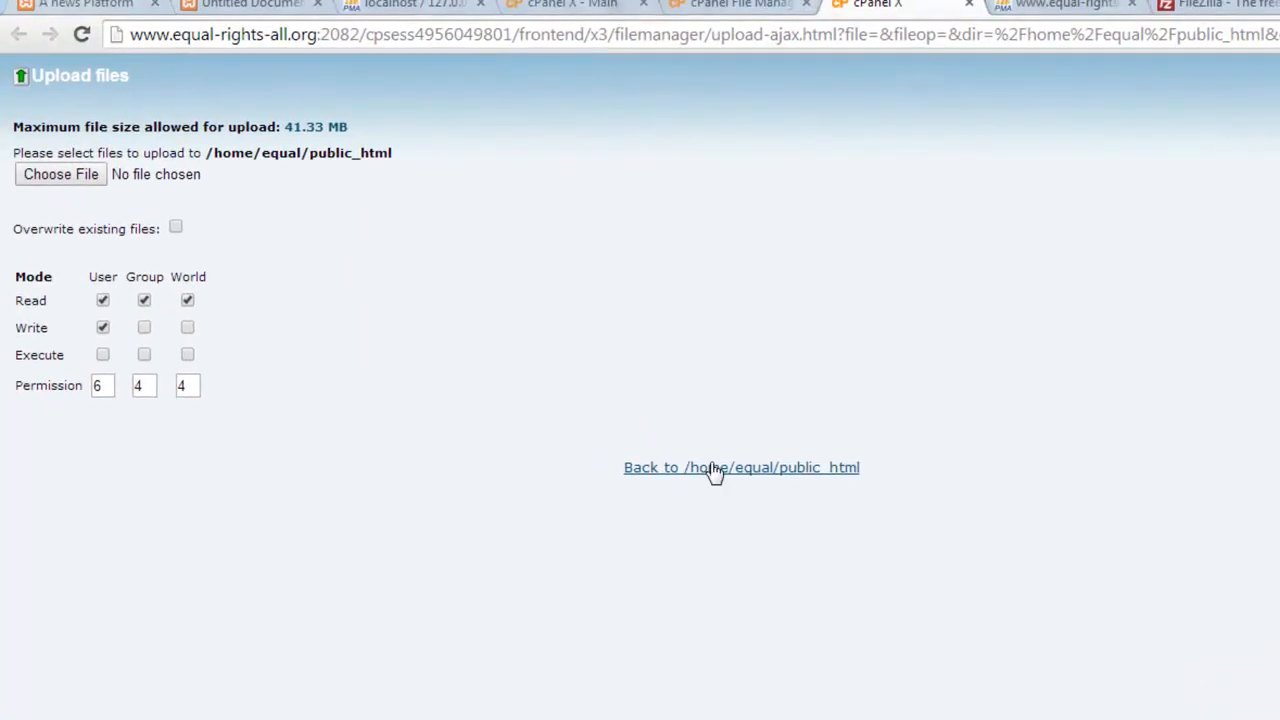
click(714, 468)
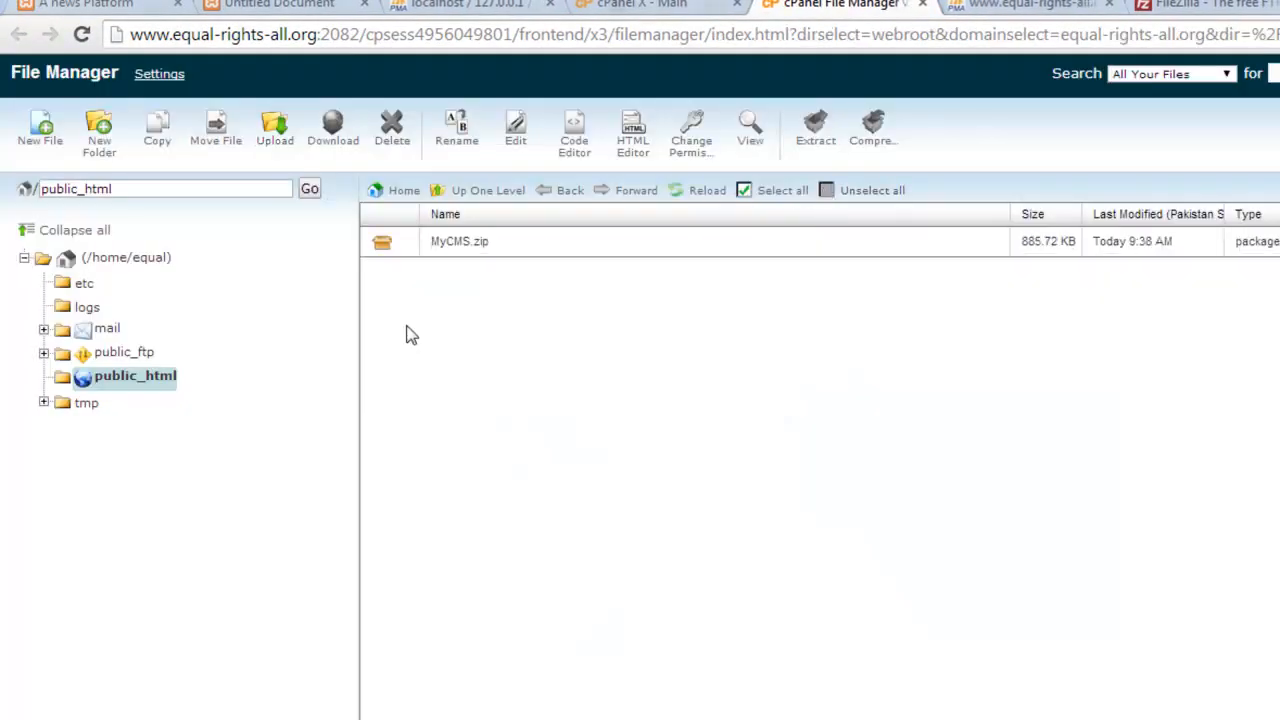
Extract MyCMS.zip into /public_html and dismiss the extraction results.
click(395, 244)
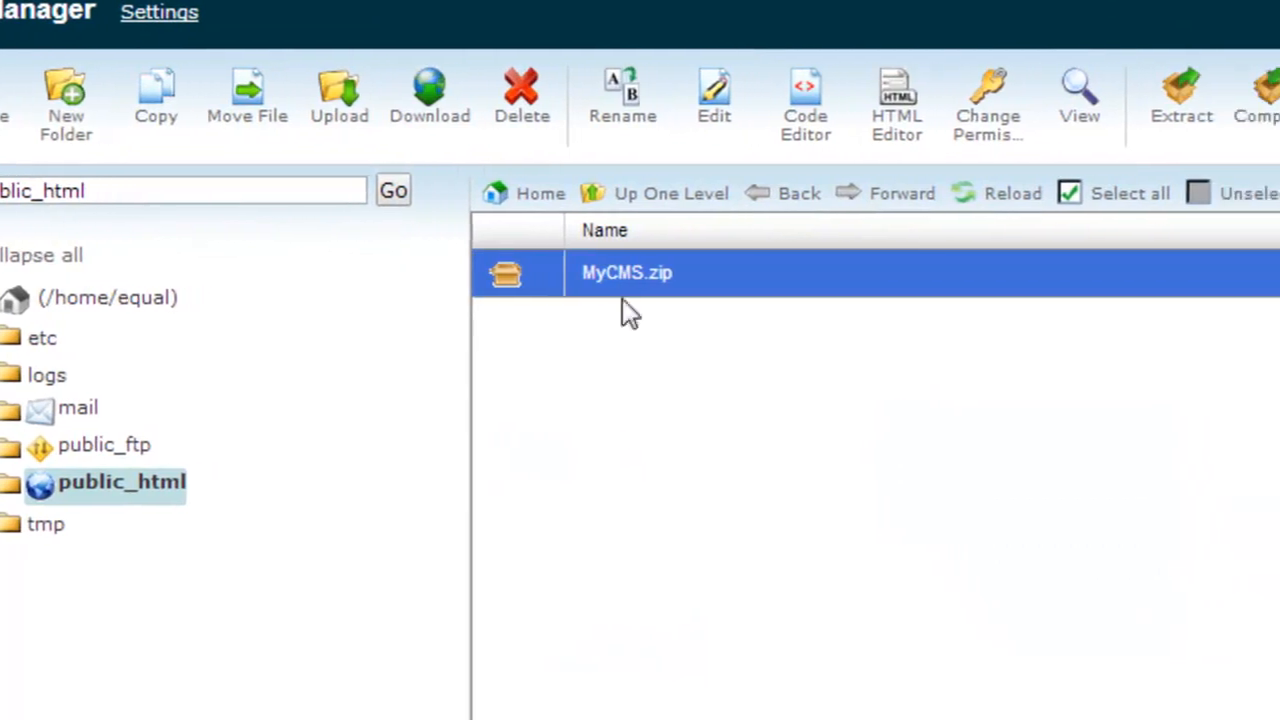
click(1150, 122)
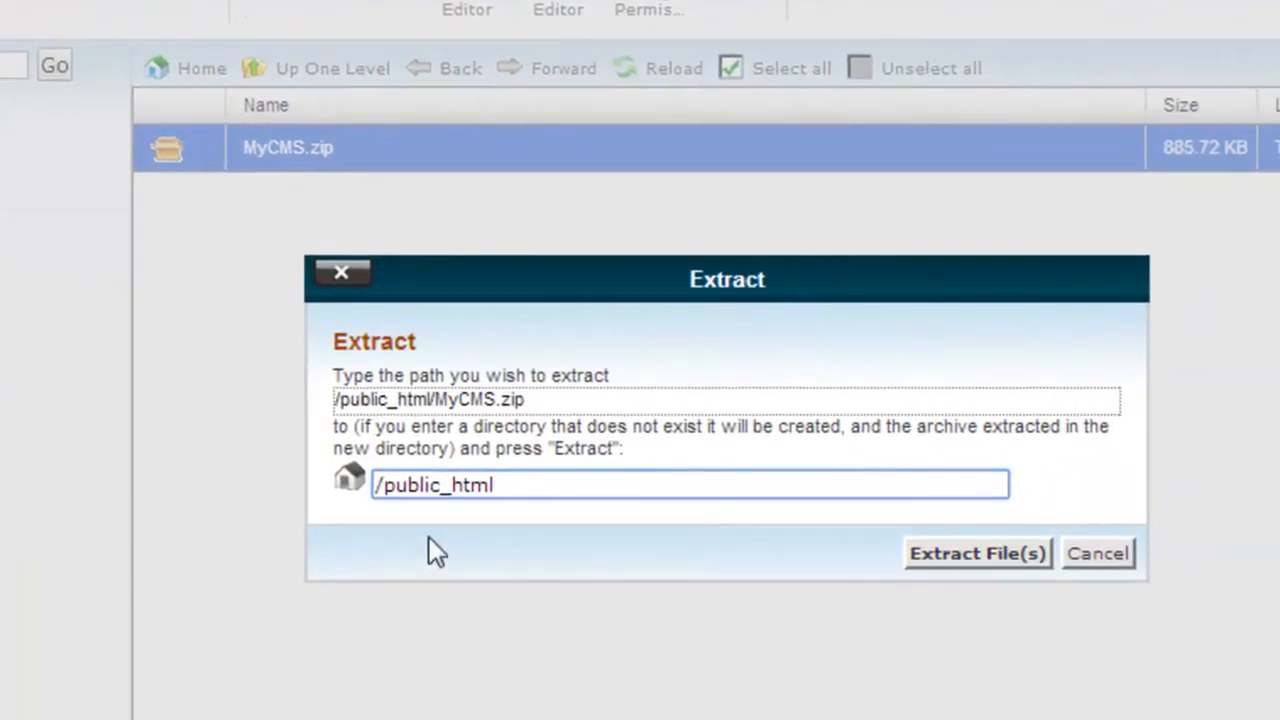
click(1005, 552)
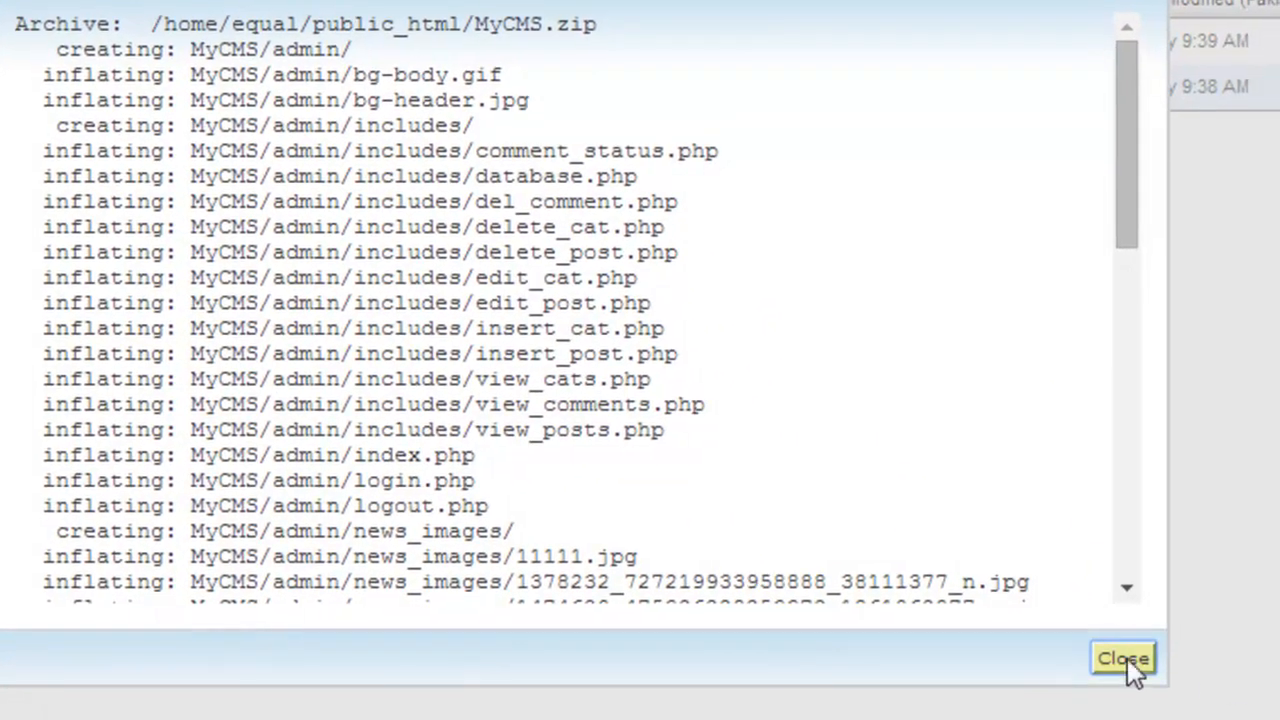
click(1124, 658)
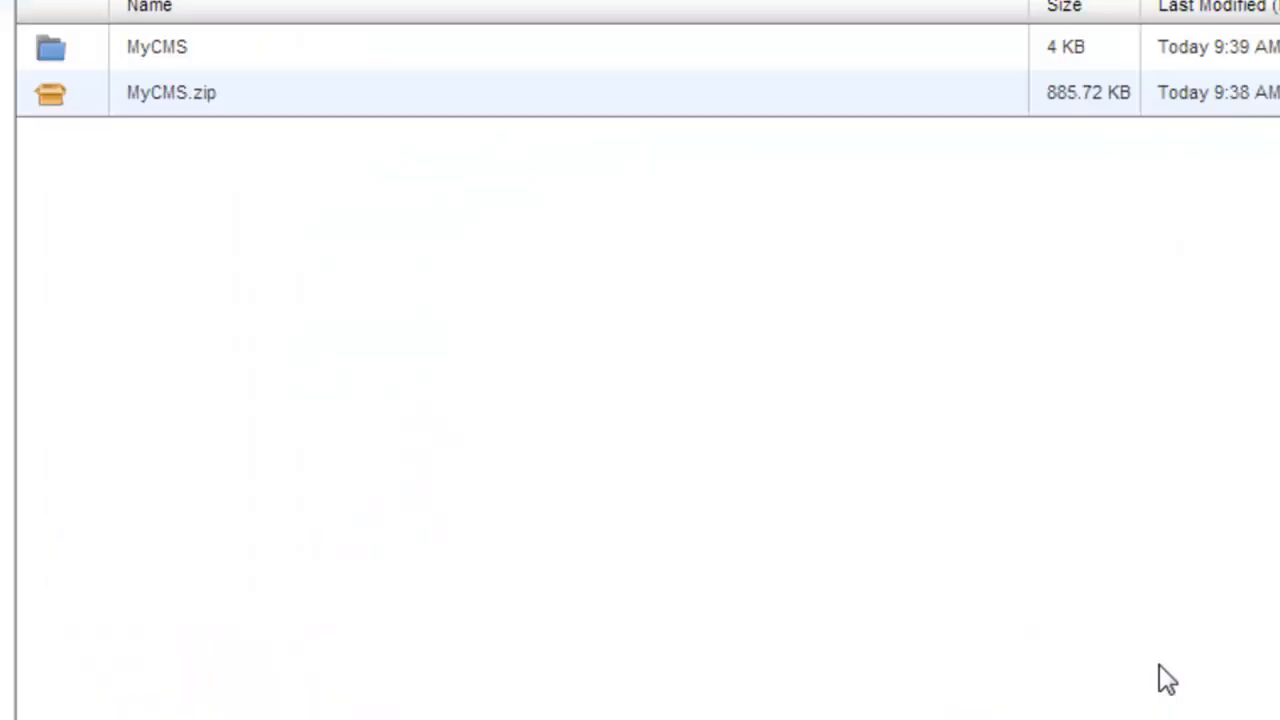
Delete the MyCMS.zip archive from public_html.
click(702, 197)
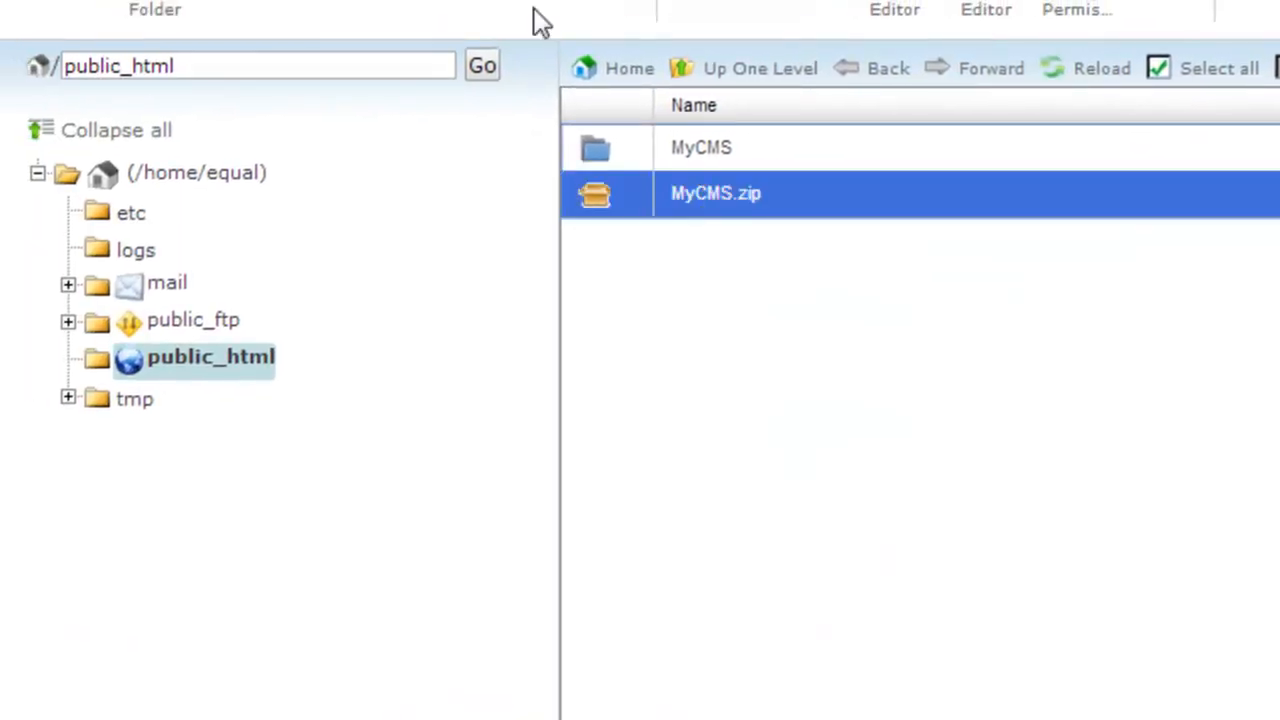
click(610, 1)
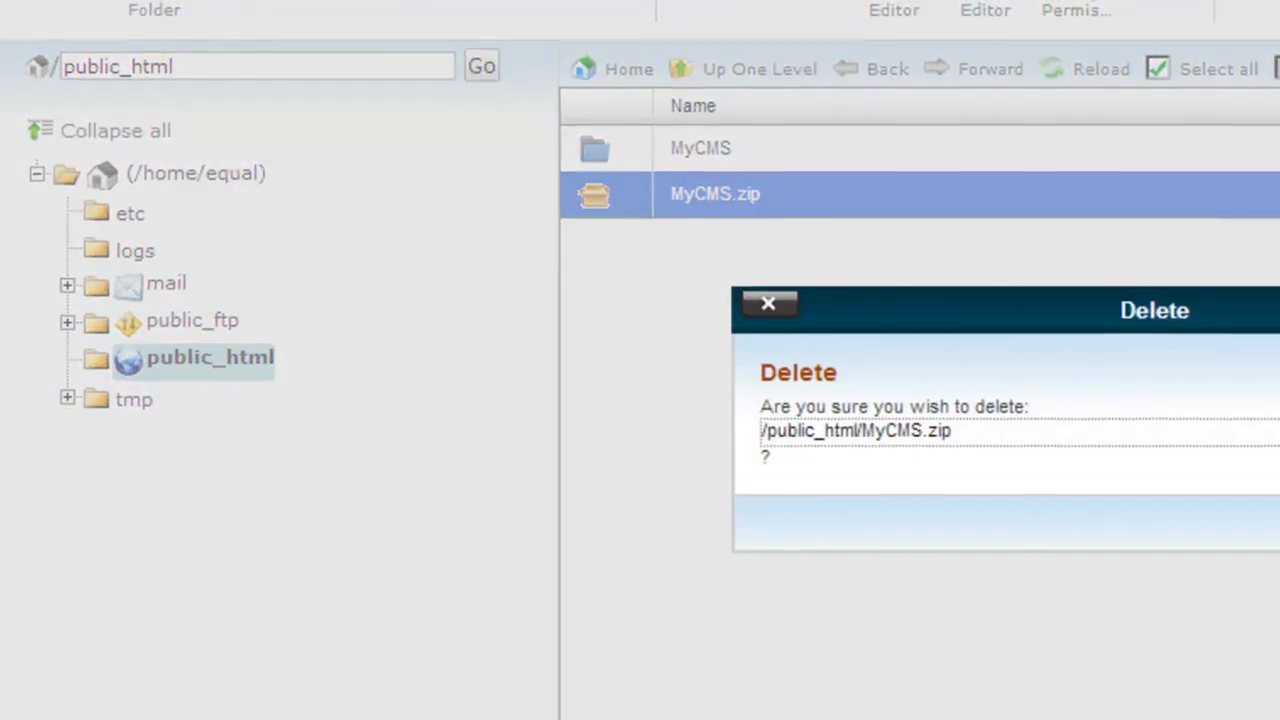
key(Return)
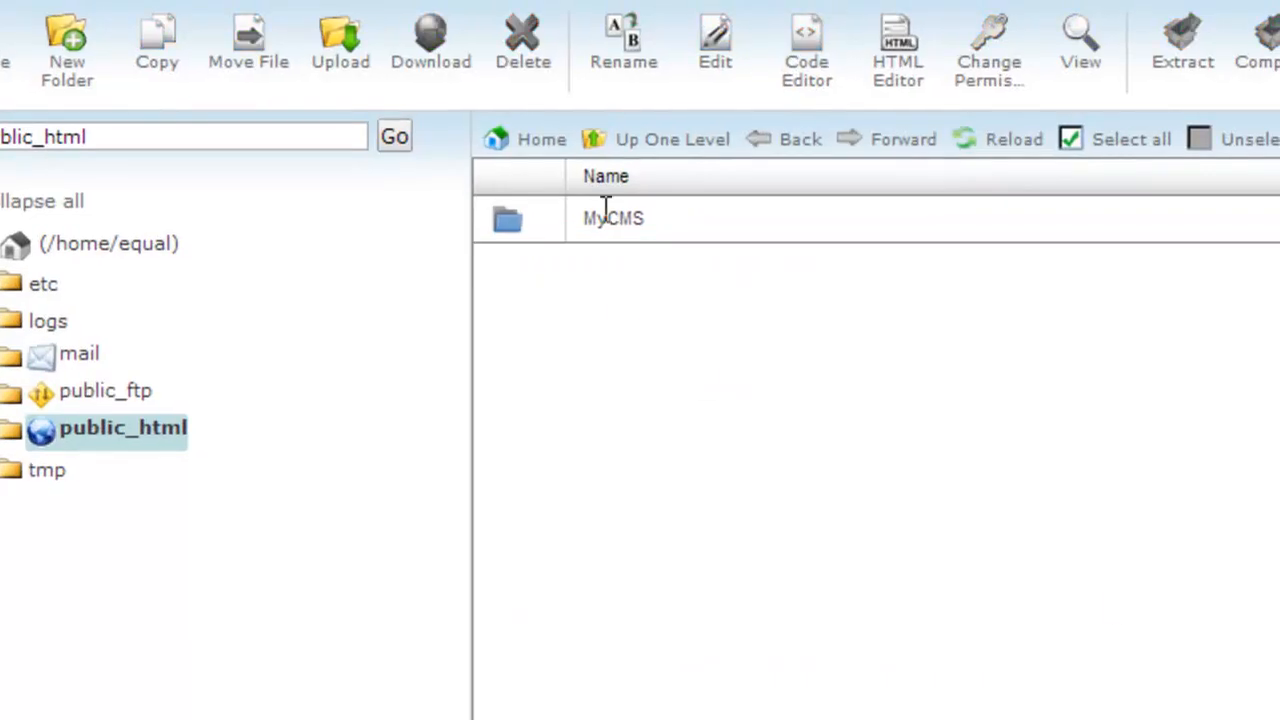
Open the extracted MyCMS folder and move all of its files and folders to /public_html/.
double_click(632, 219)
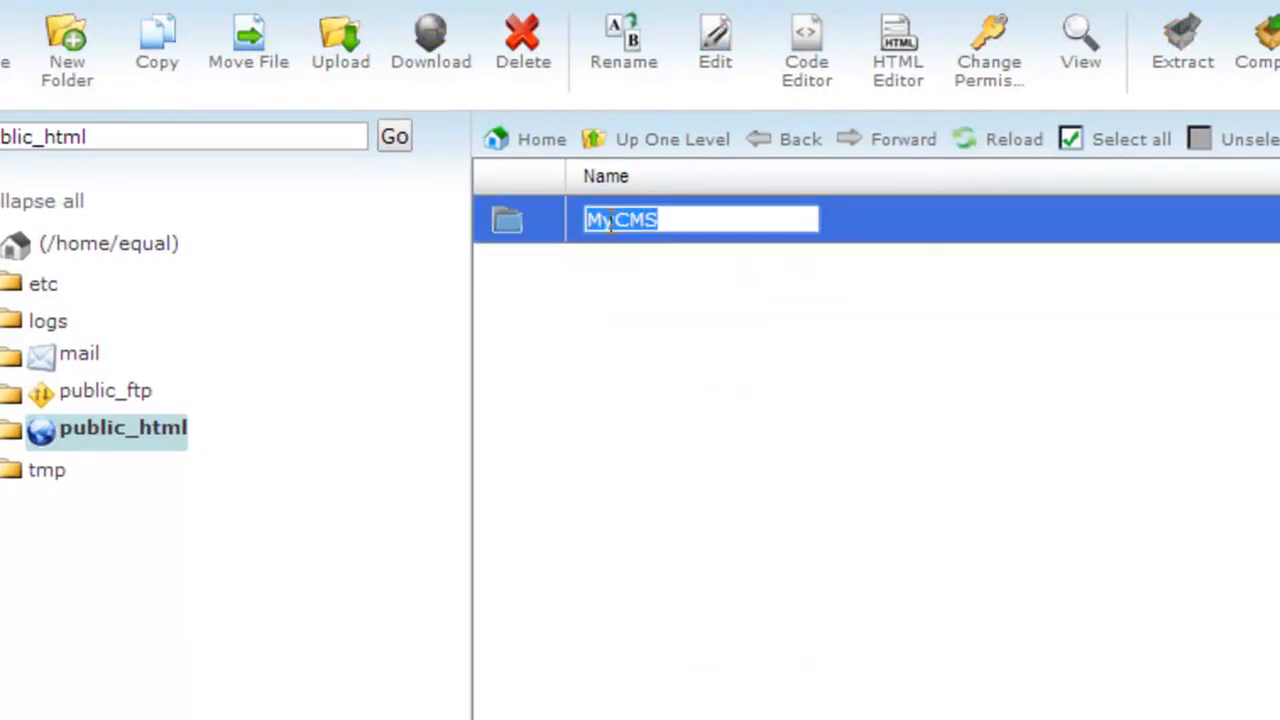
click(596, 283)
double_click(505, 222)
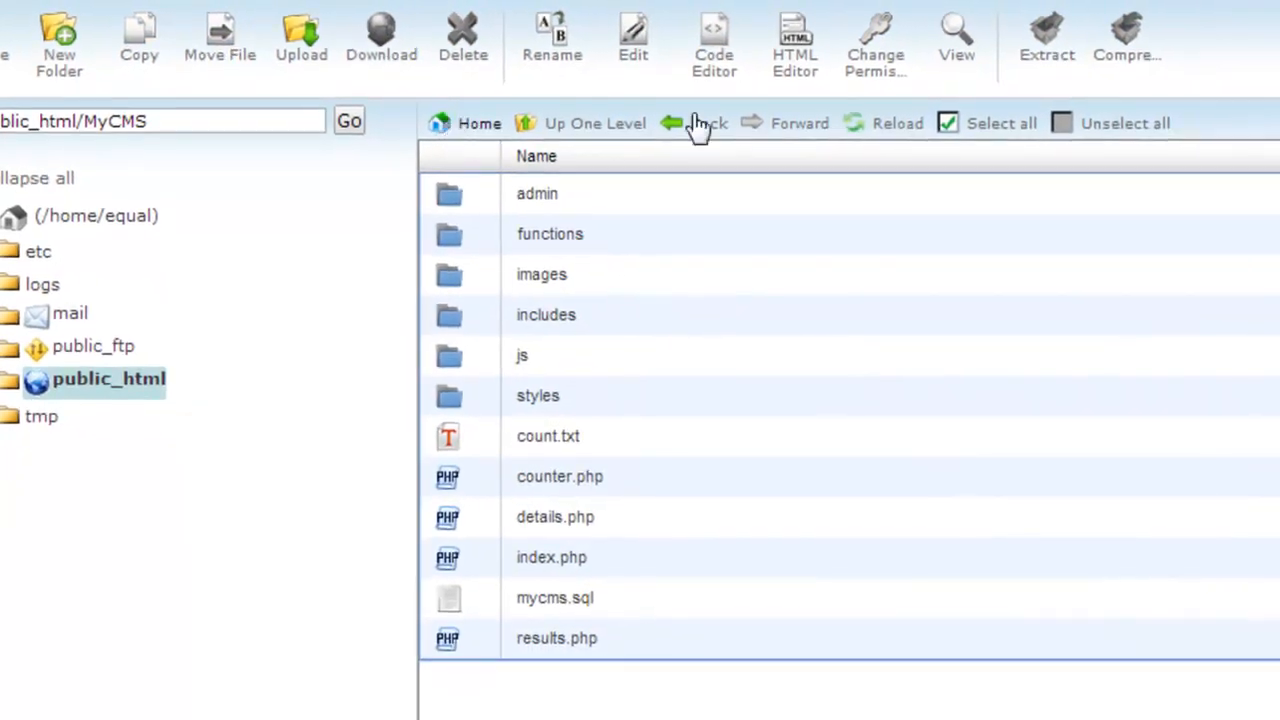
click(951, 127)
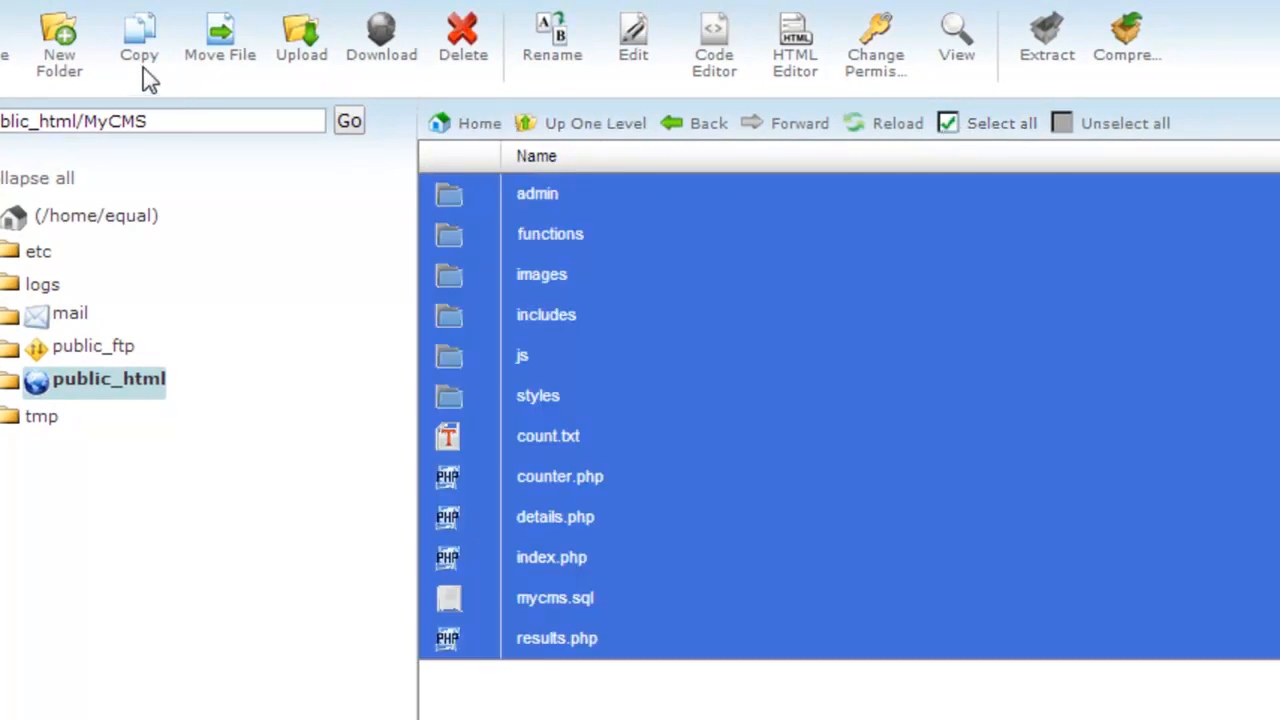
click(210, 58)
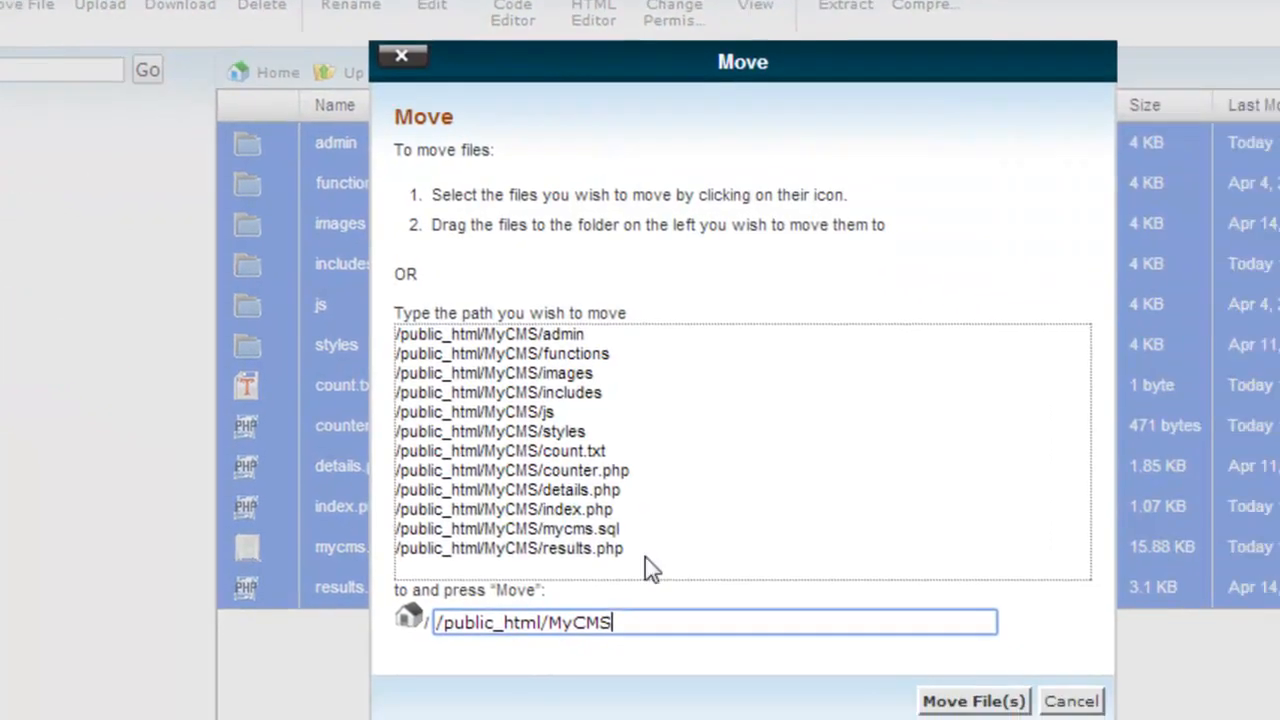
drag(454, 608, 660, 602)
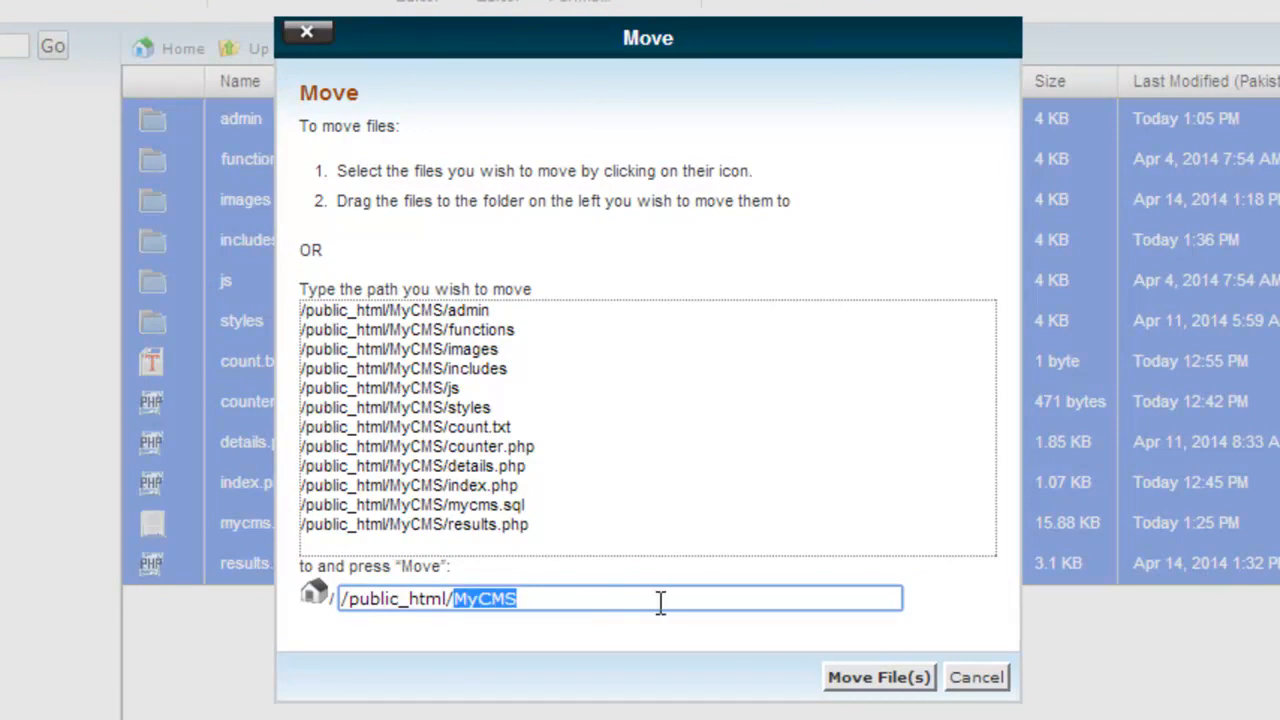
key(BackSpace)
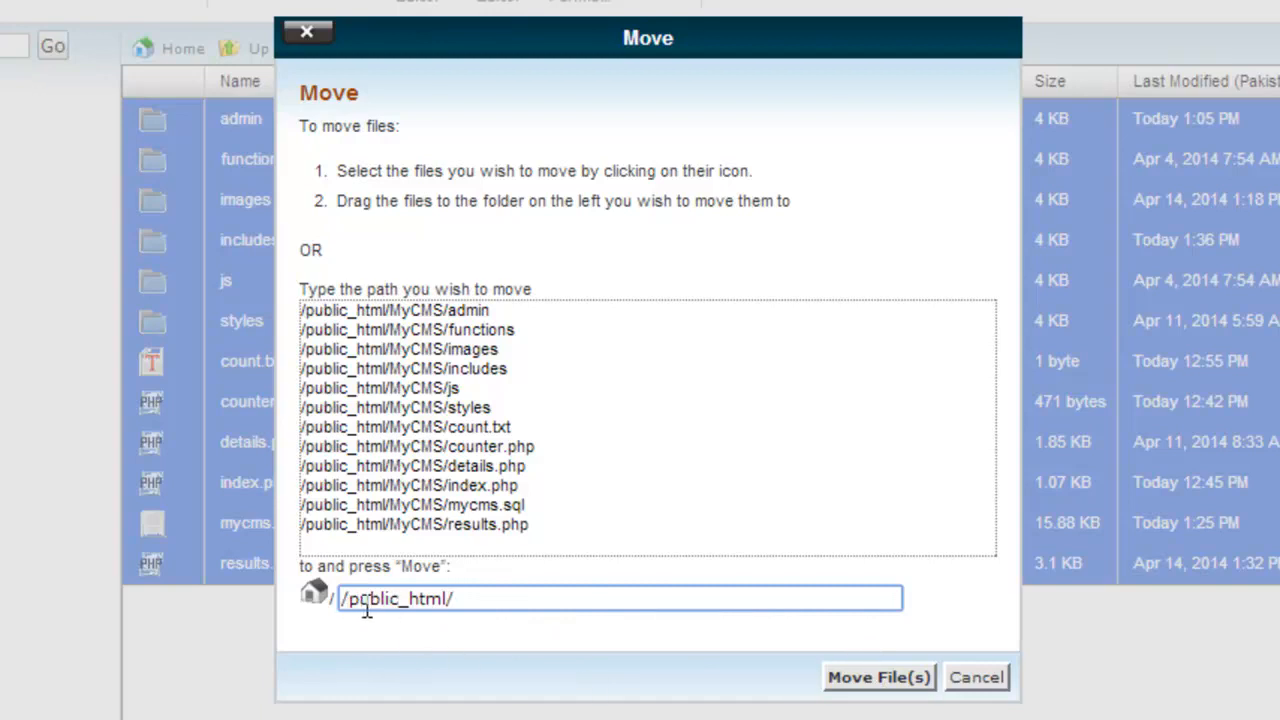
click(862, 679)
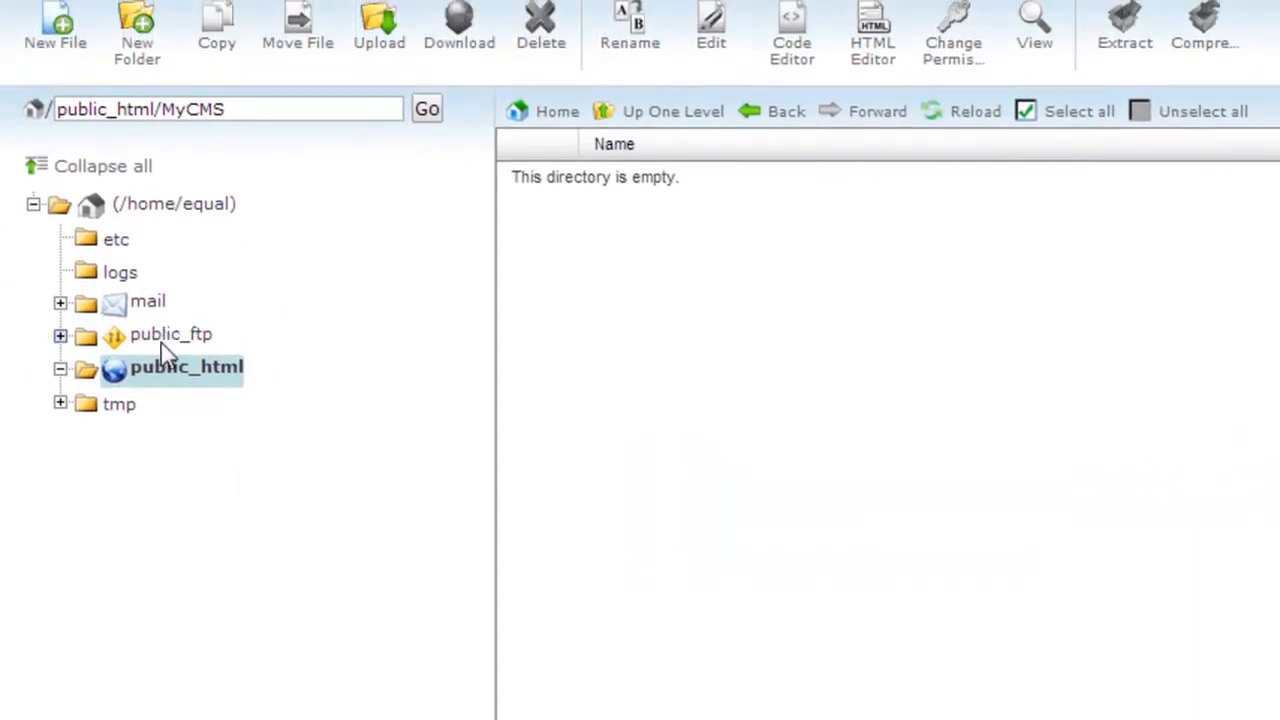
Return to the public_html directory and delete the emptied MyCMS folder.
click(170, 336)
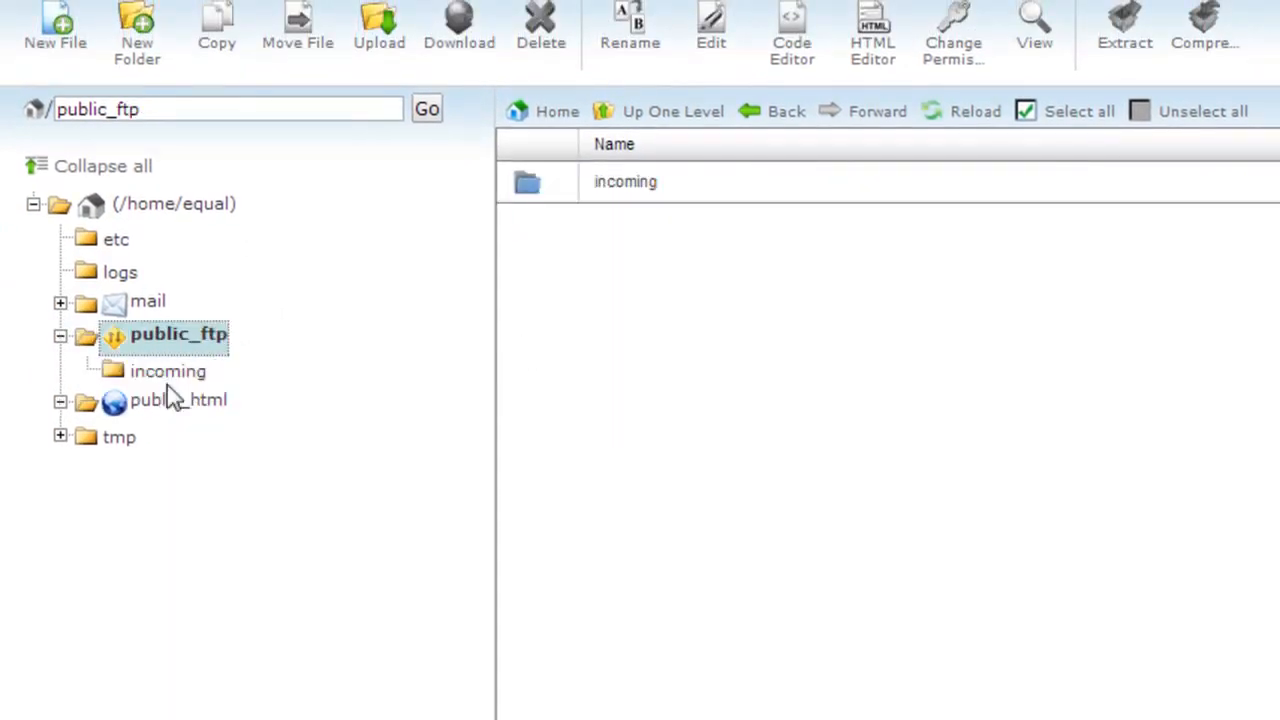
click(172, 402)
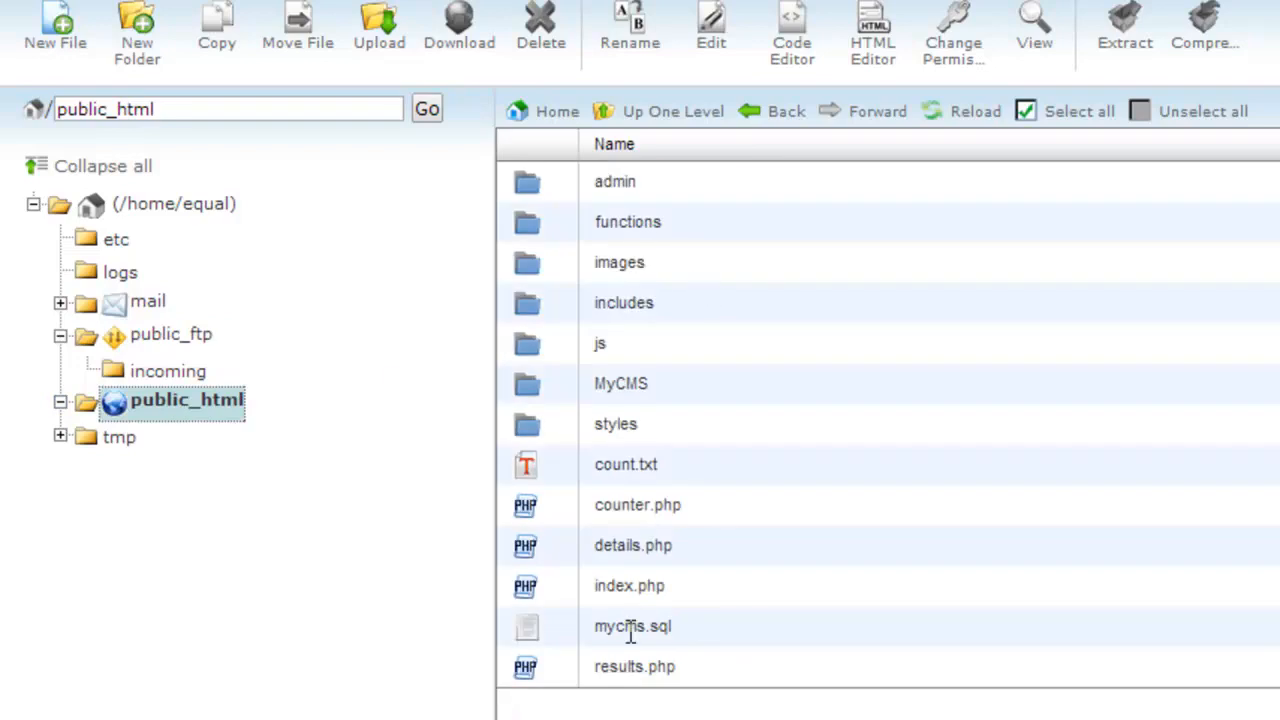
click(566, 384)
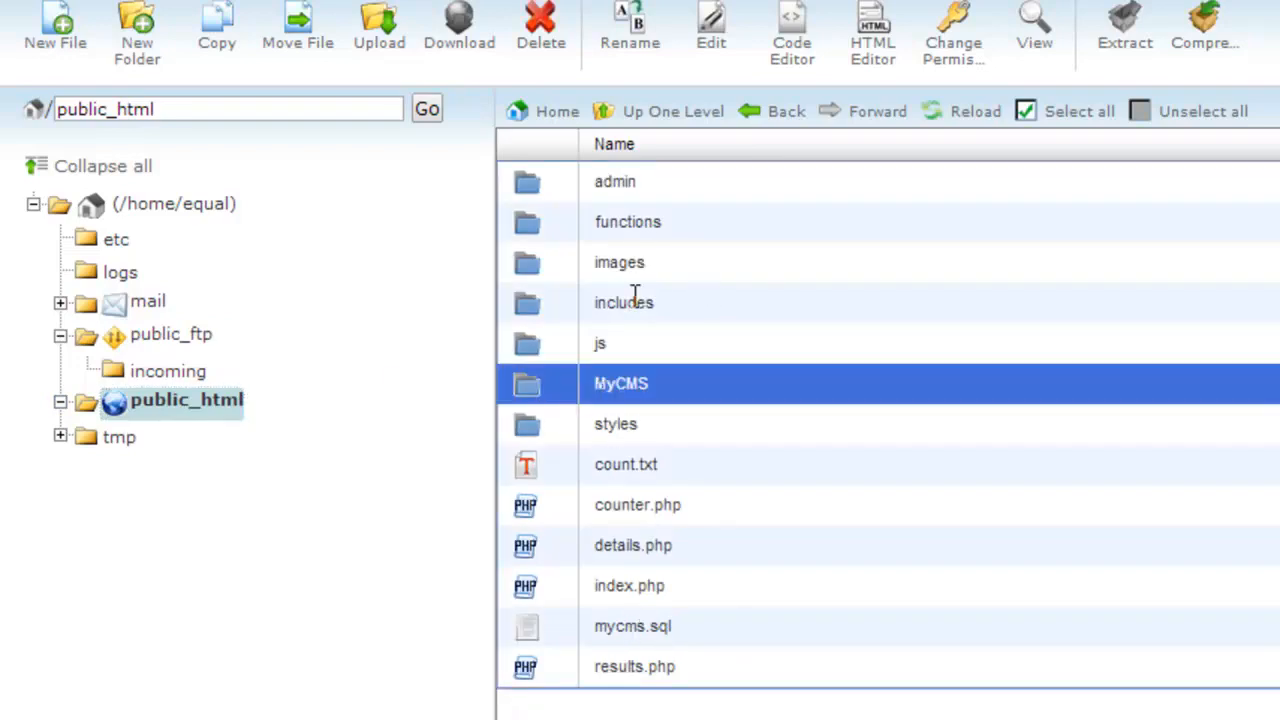
click(540, 30)
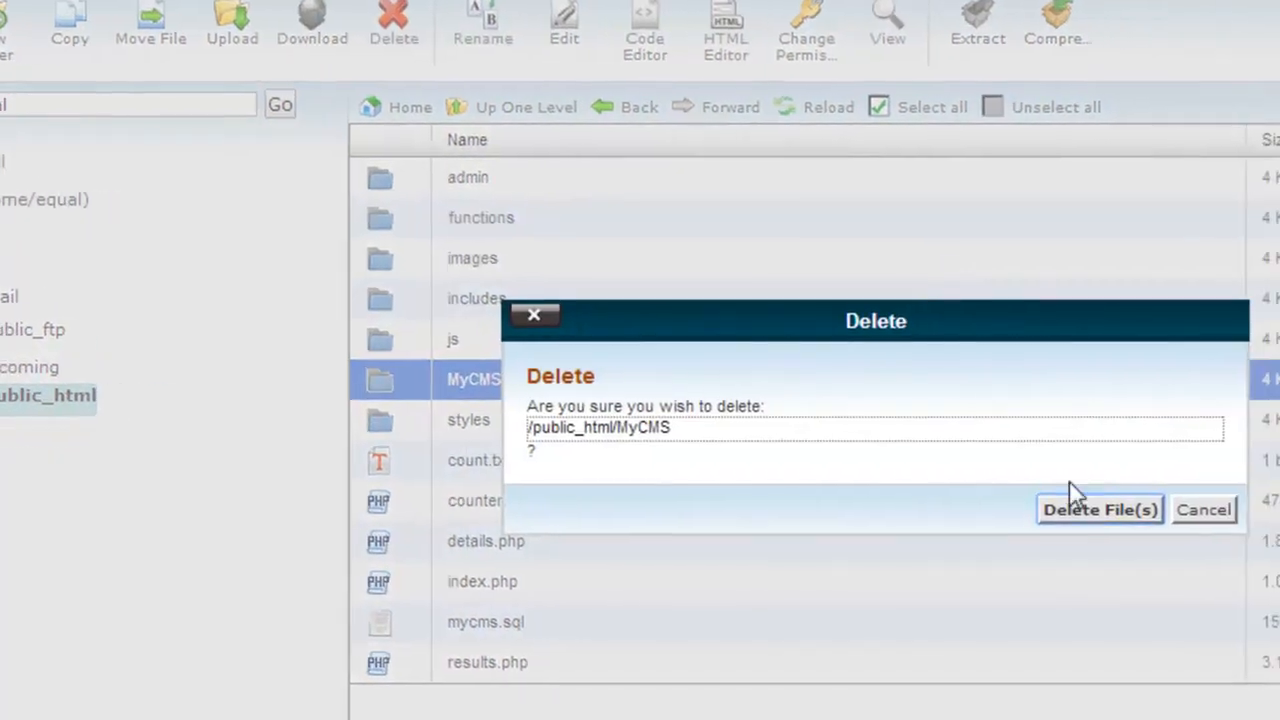
click(1090, 509)
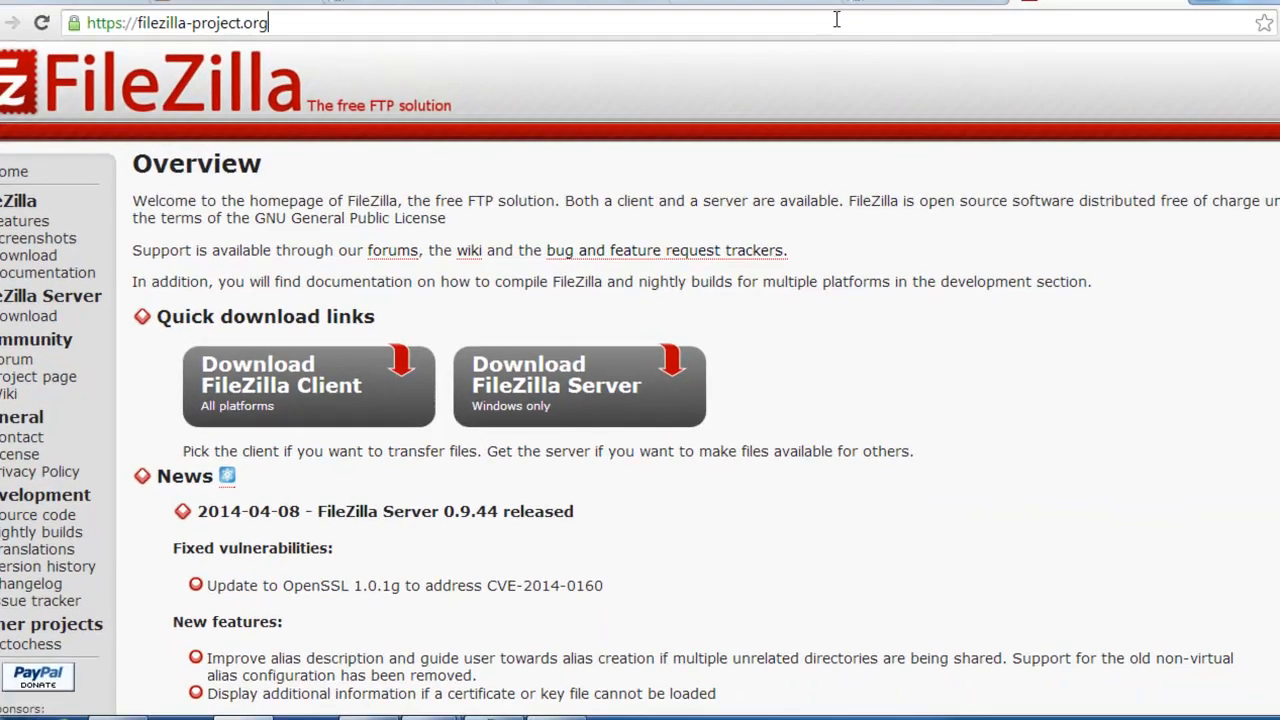
click(836, 20)
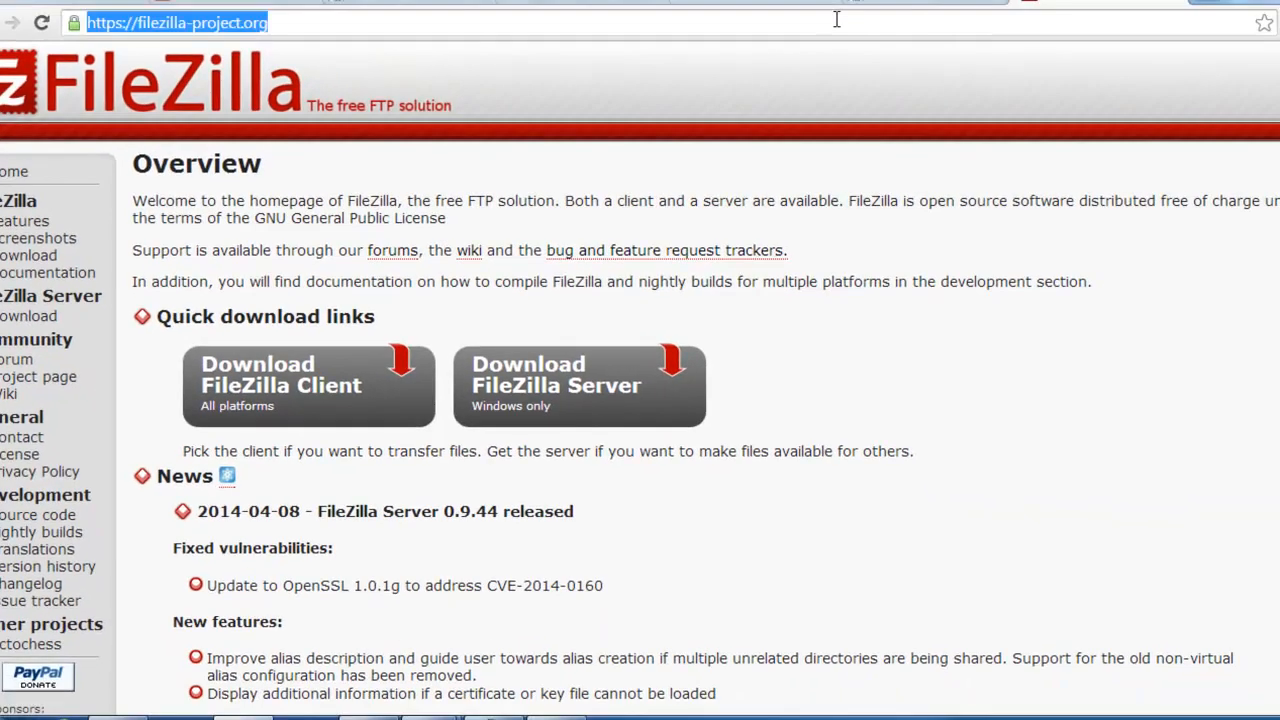
text(equal-rights-all)
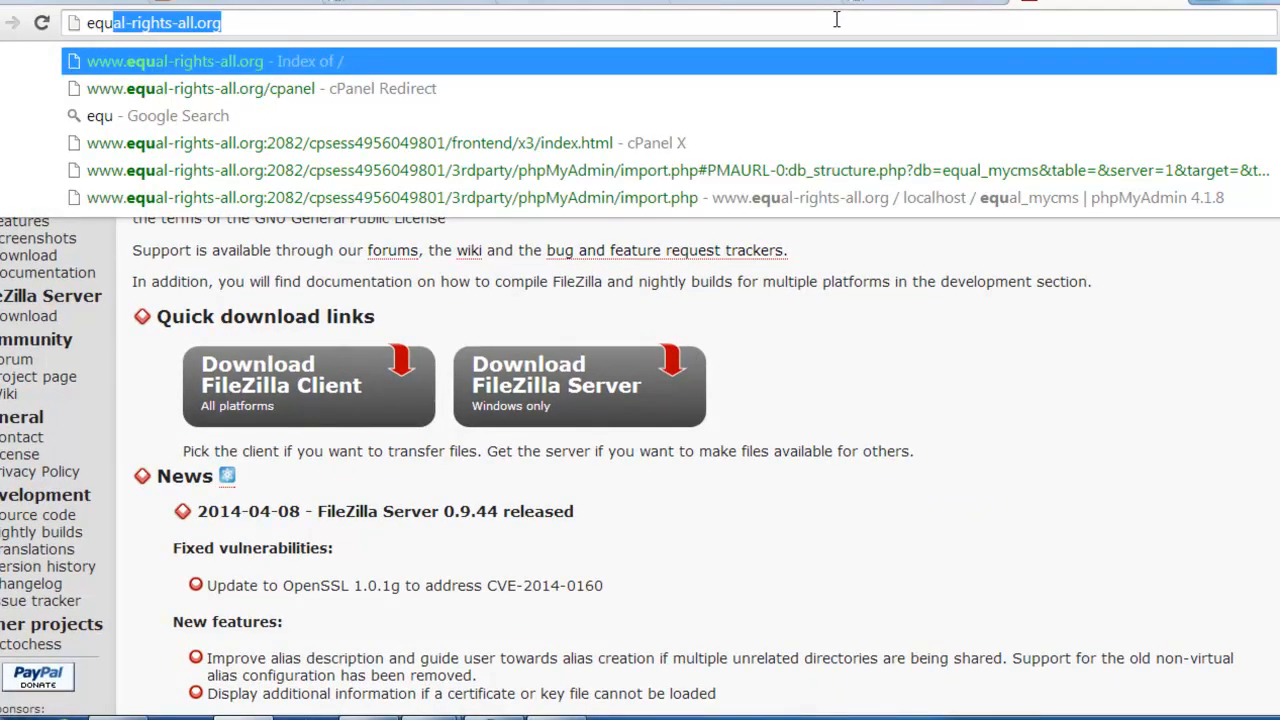
key(Return)
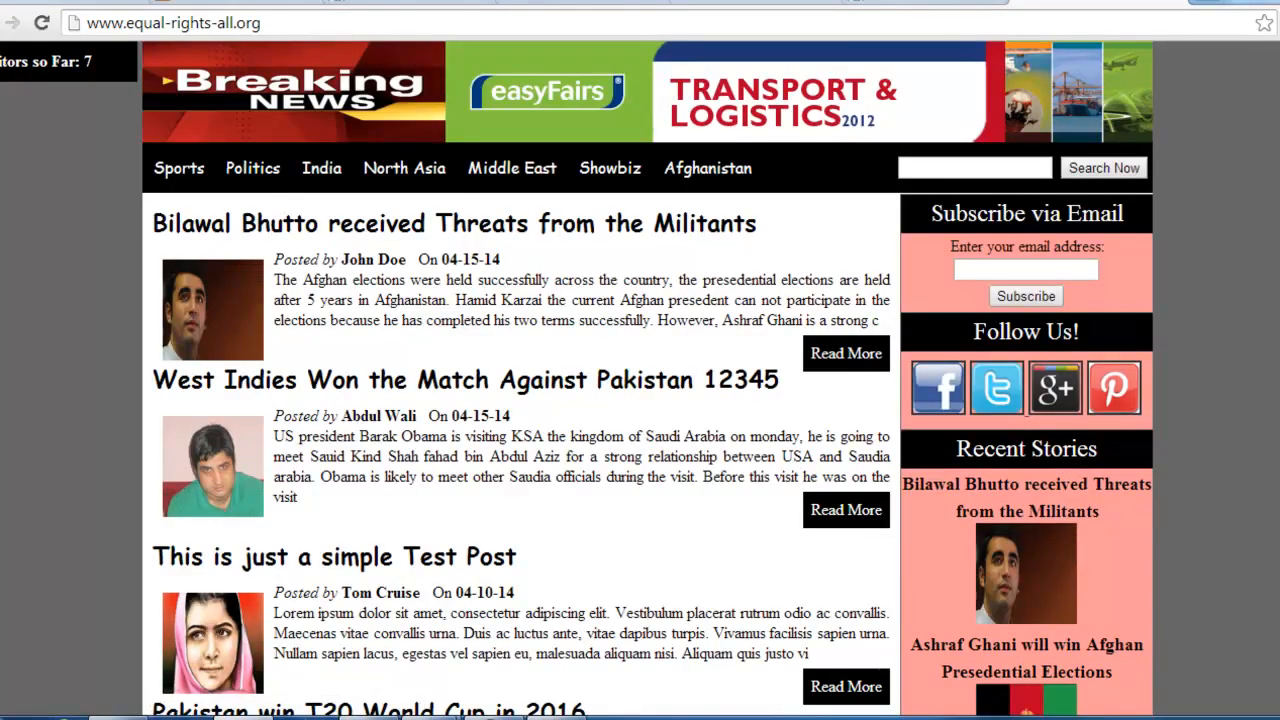
scroll(520, 450, down, 10)
scroll(520, 450, up, 10)
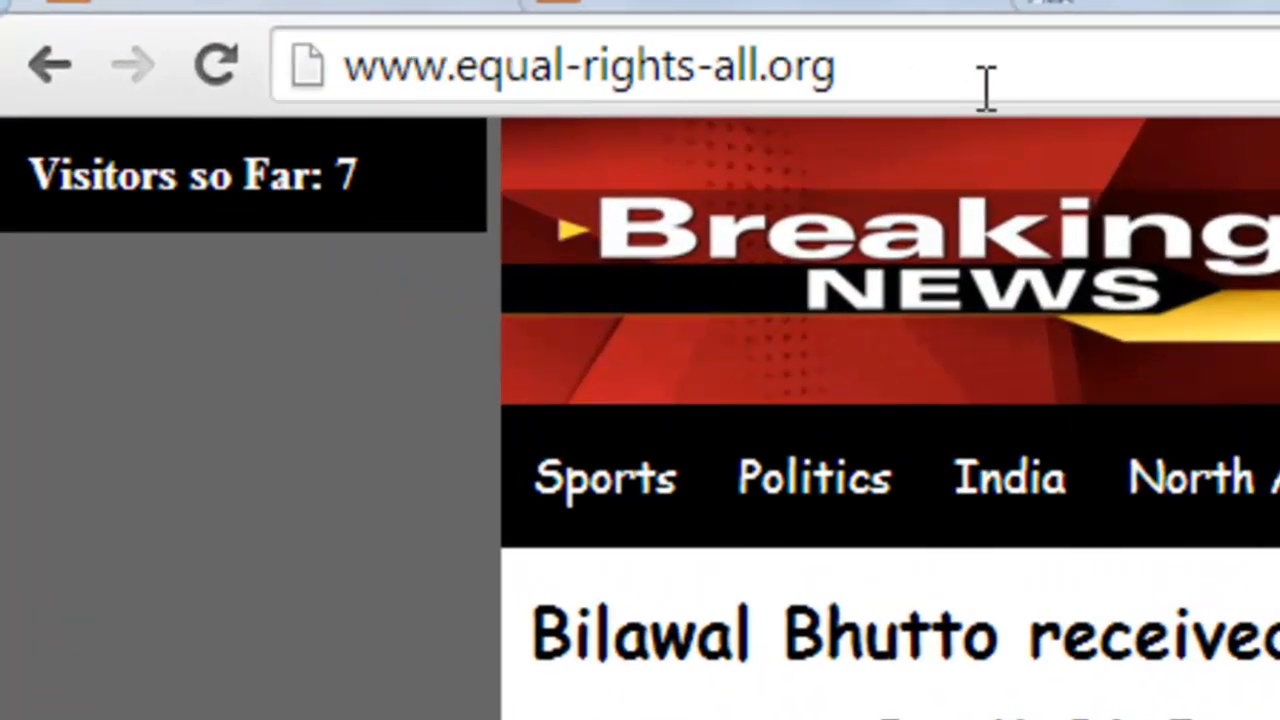
click(812, 90)
drag(812, 90, 339, 88)
click(260, 500)
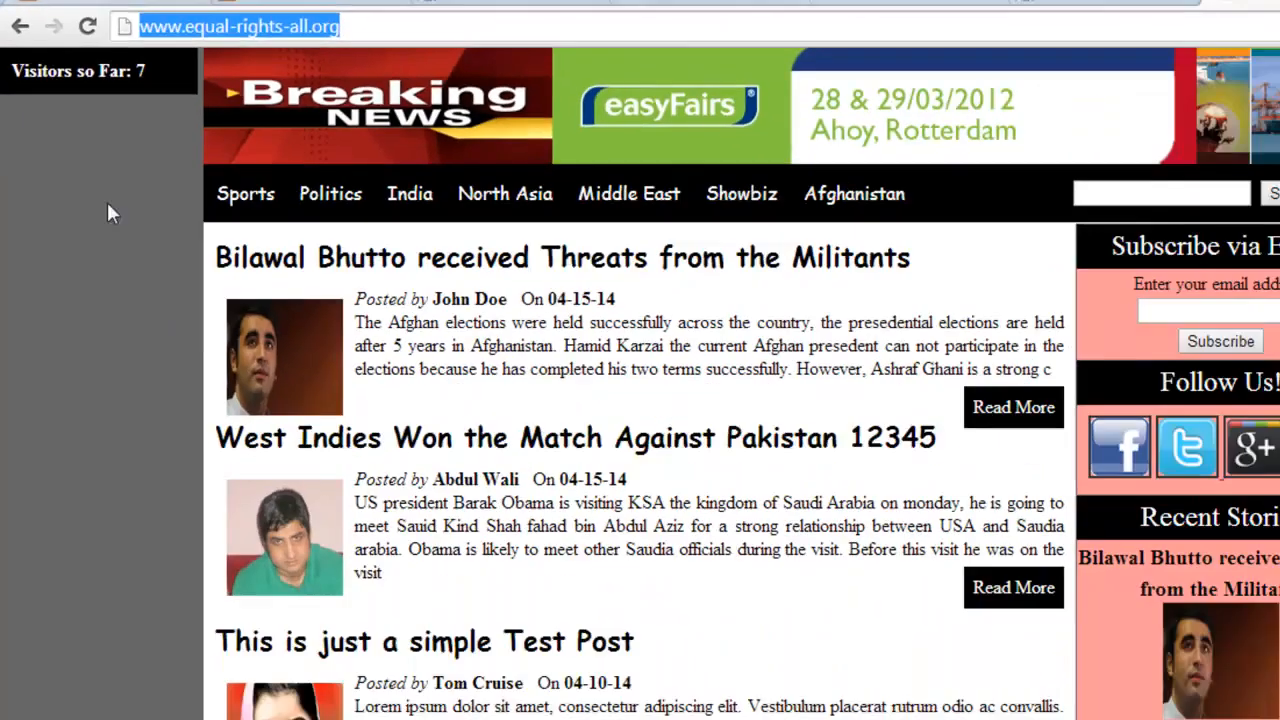
scroll(685, 400, down, 6)
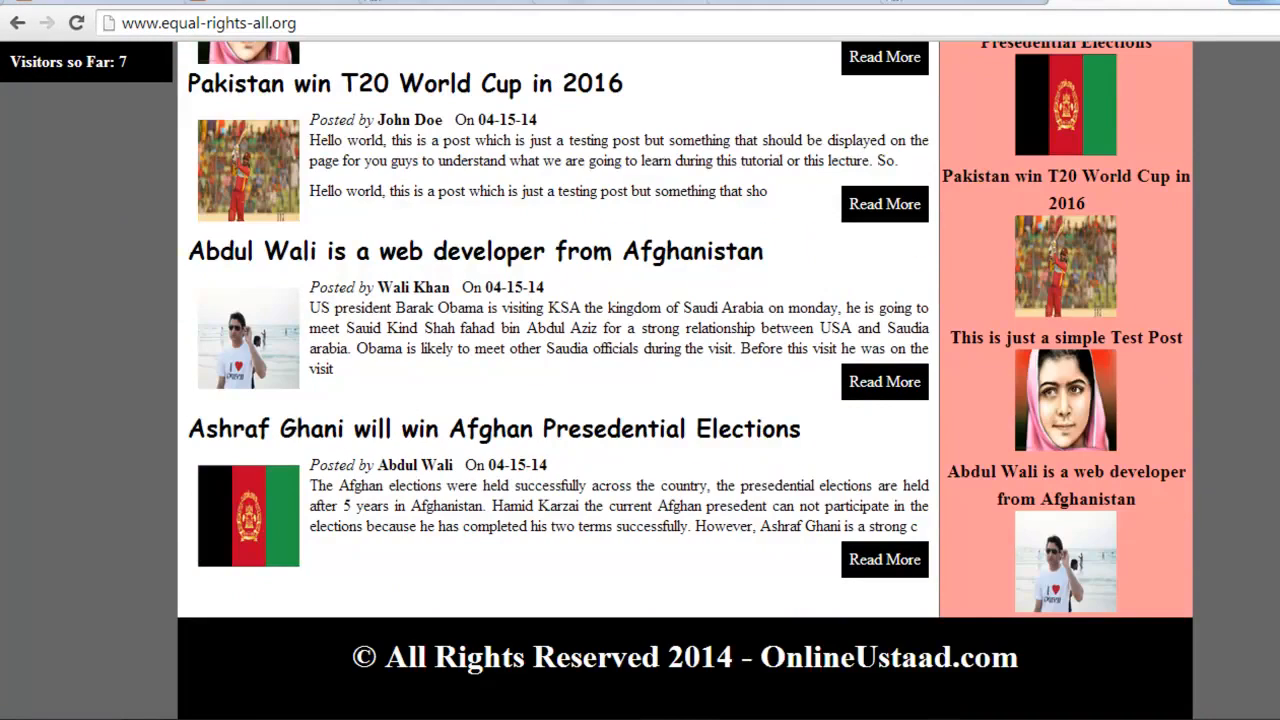
scroll(685, 400, up, 6)
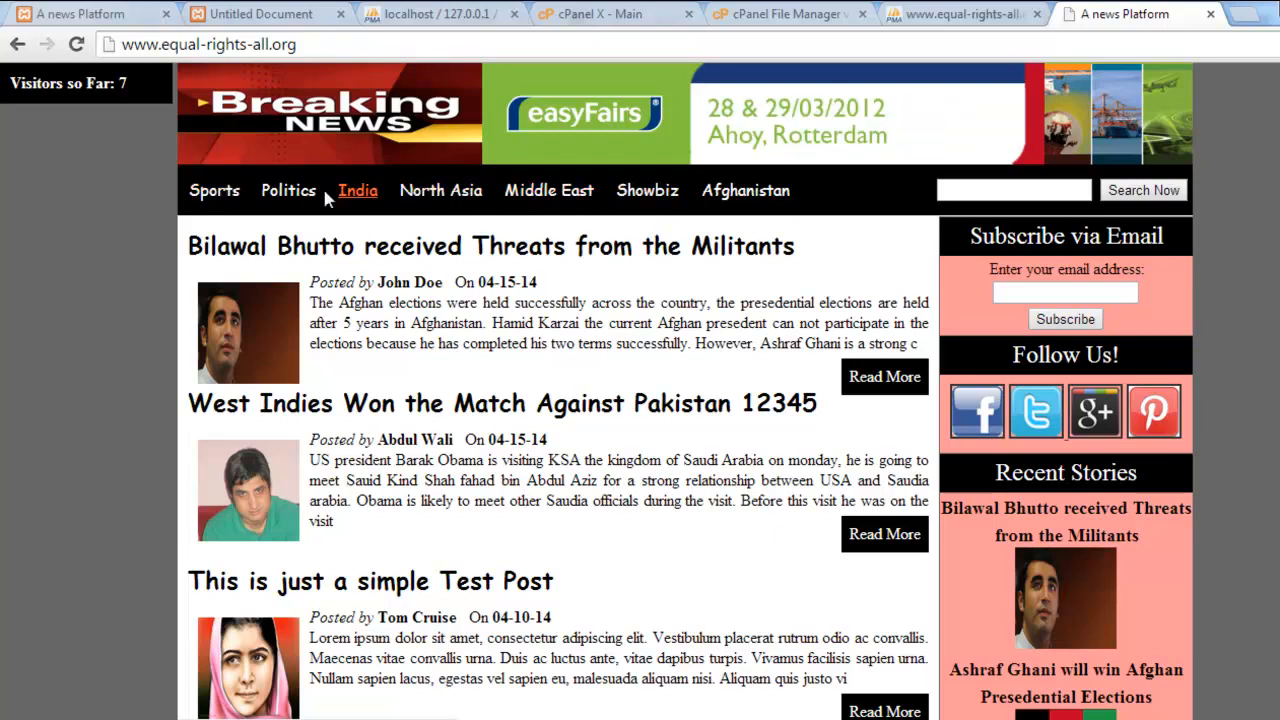
Check the site's Sports, Politics, North Asia, Middle East, Showbiz and Afghanistan category pages.
click(226, 202)
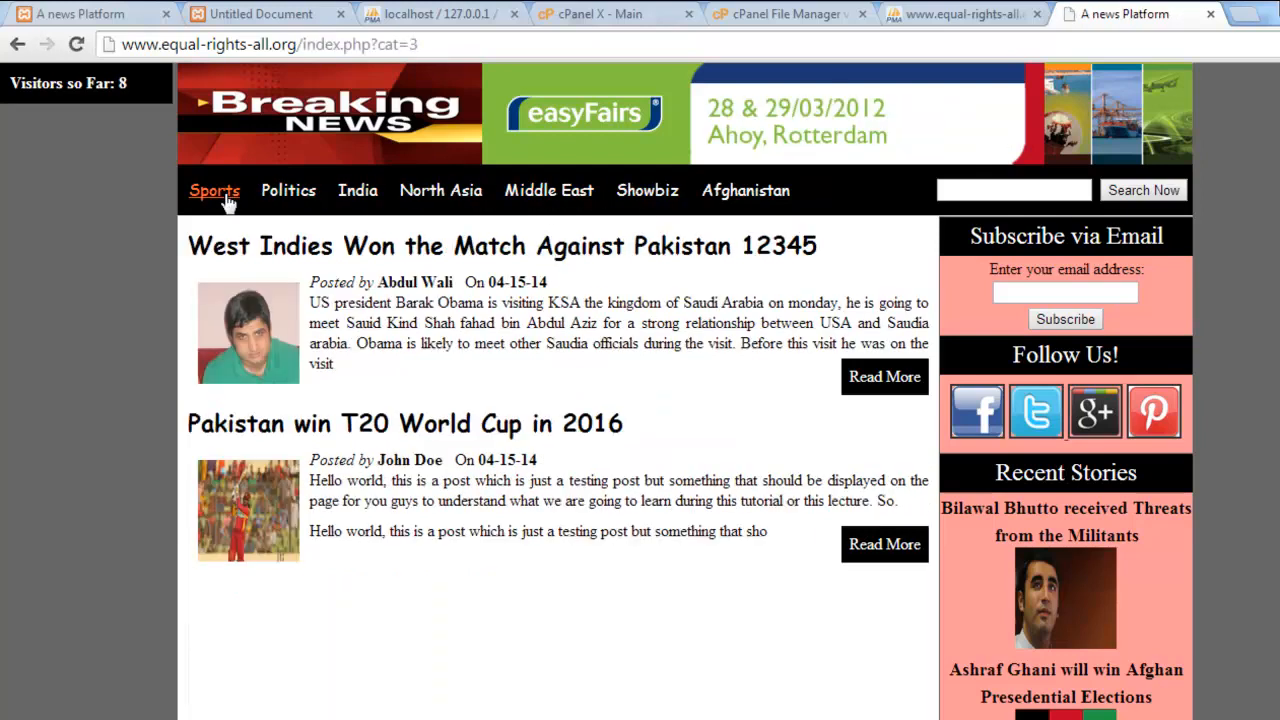
click(305, 199)
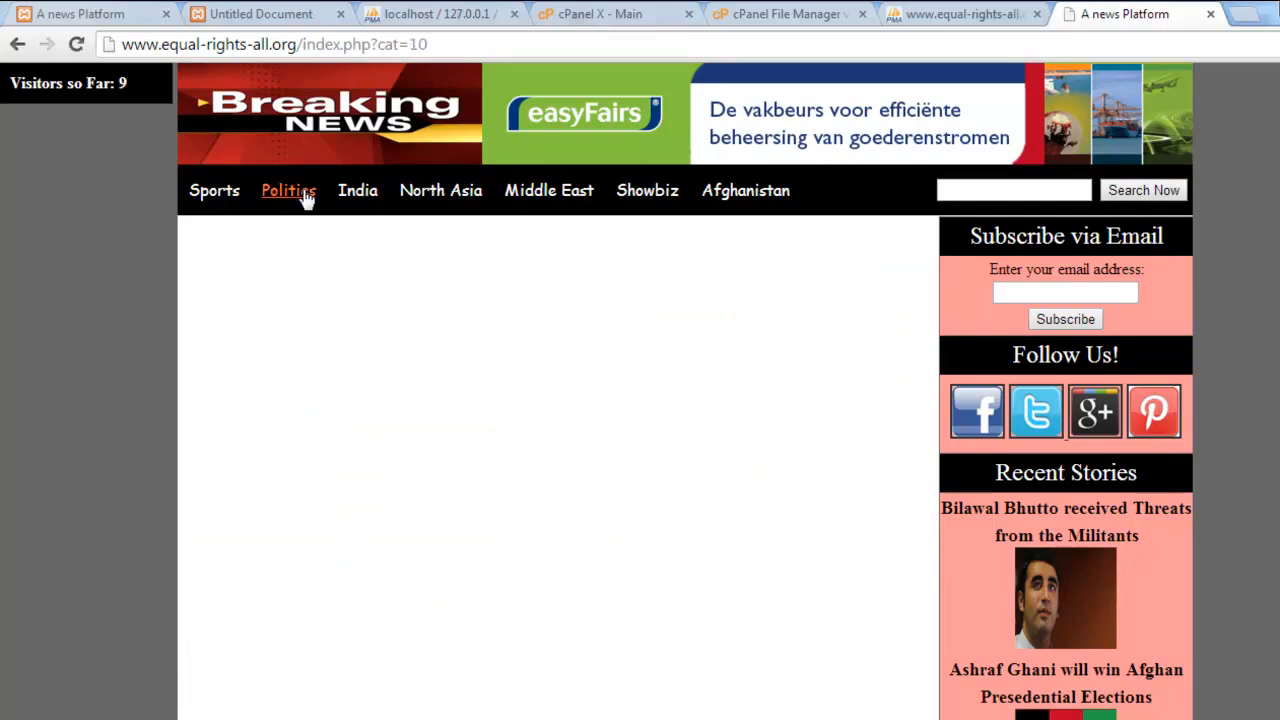
click(440, 200)
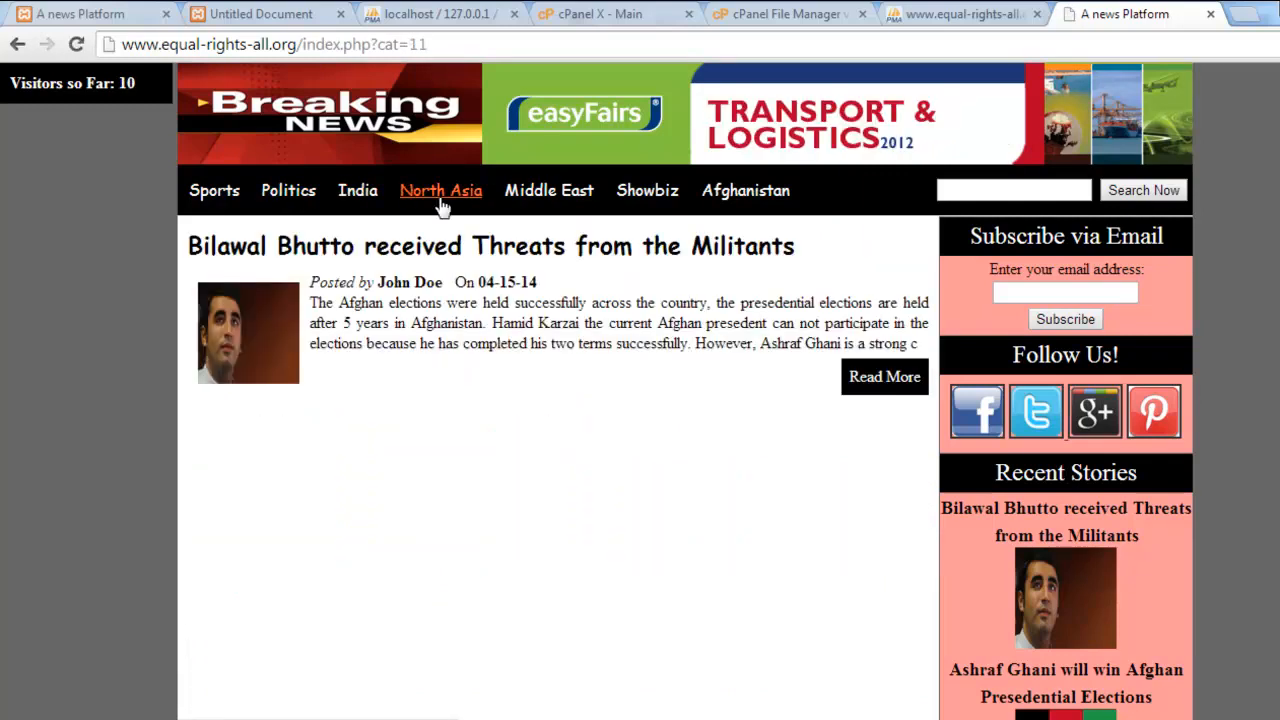
click(537, 202)
click(648, 198)
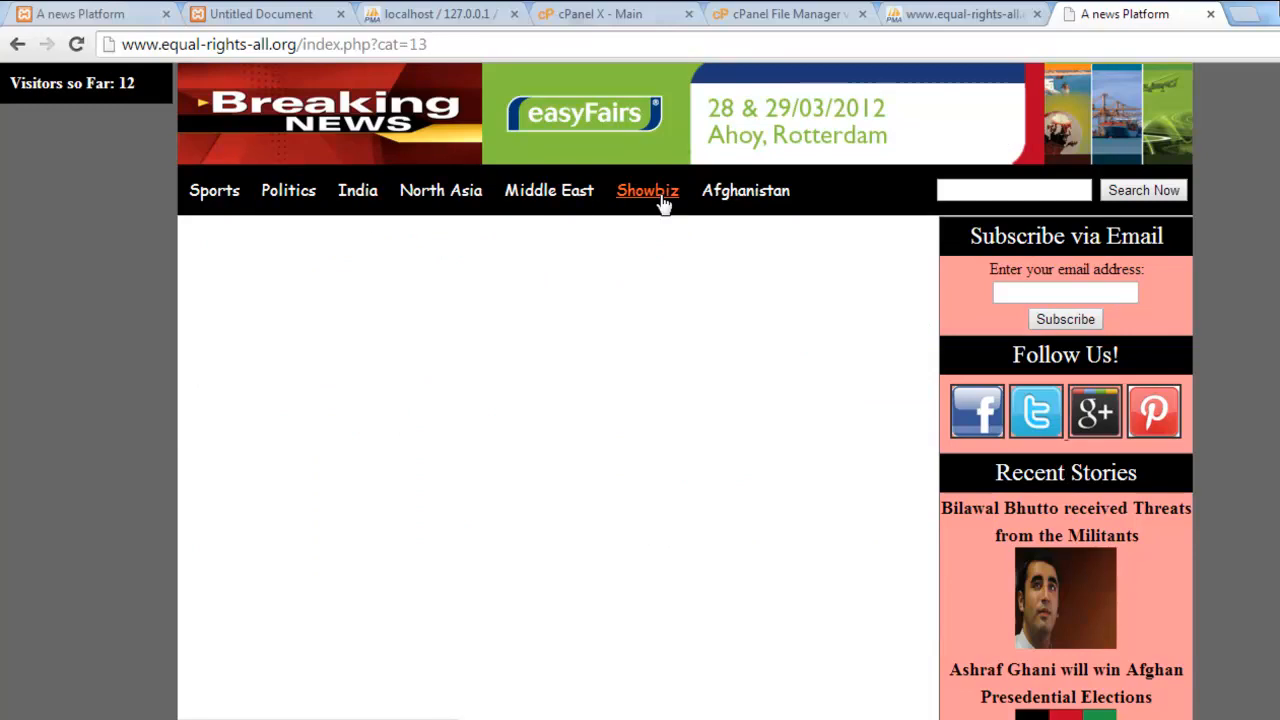
click(752, 199)
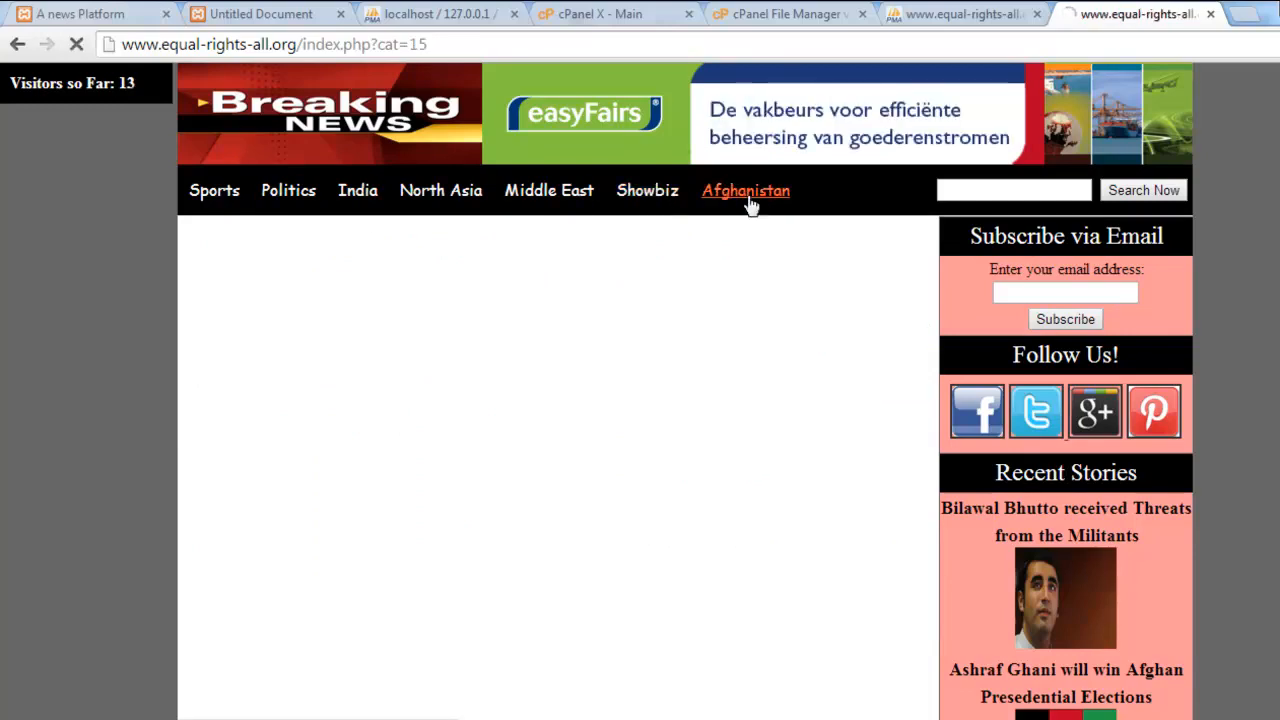
click(757, 200)
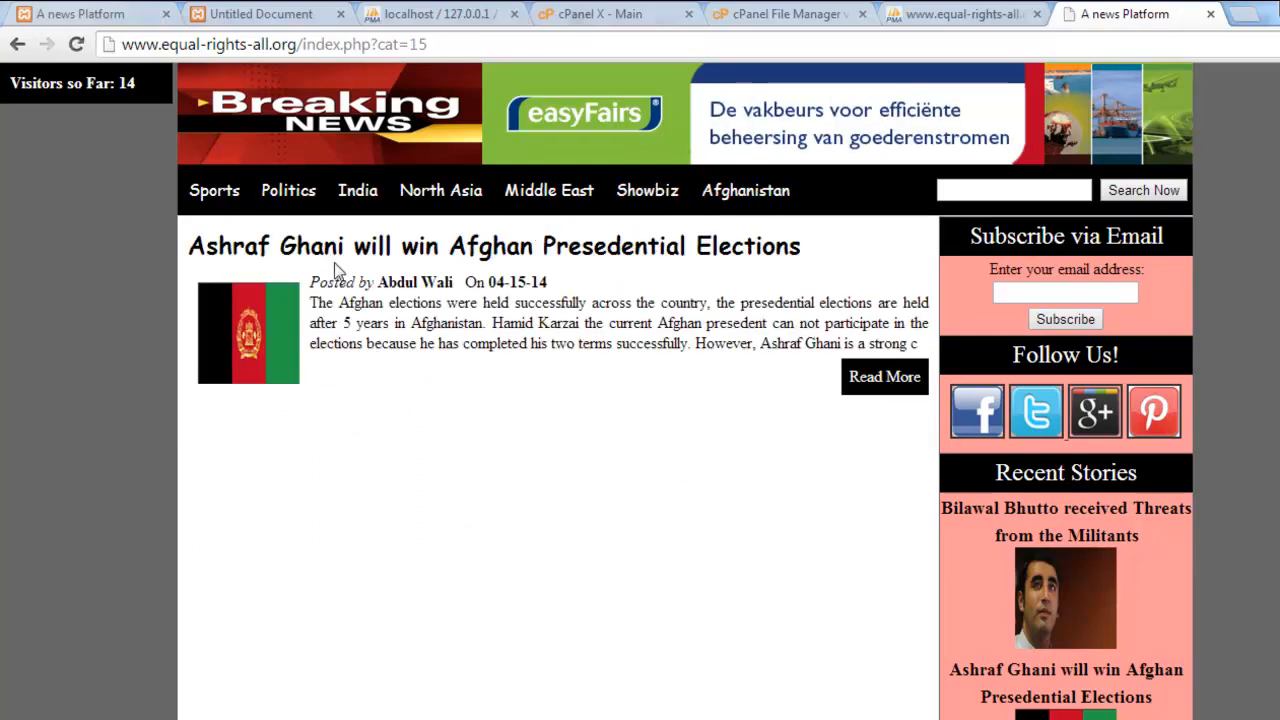
Return to the site's home page and check the post list and the site search field.
click(355, 120)
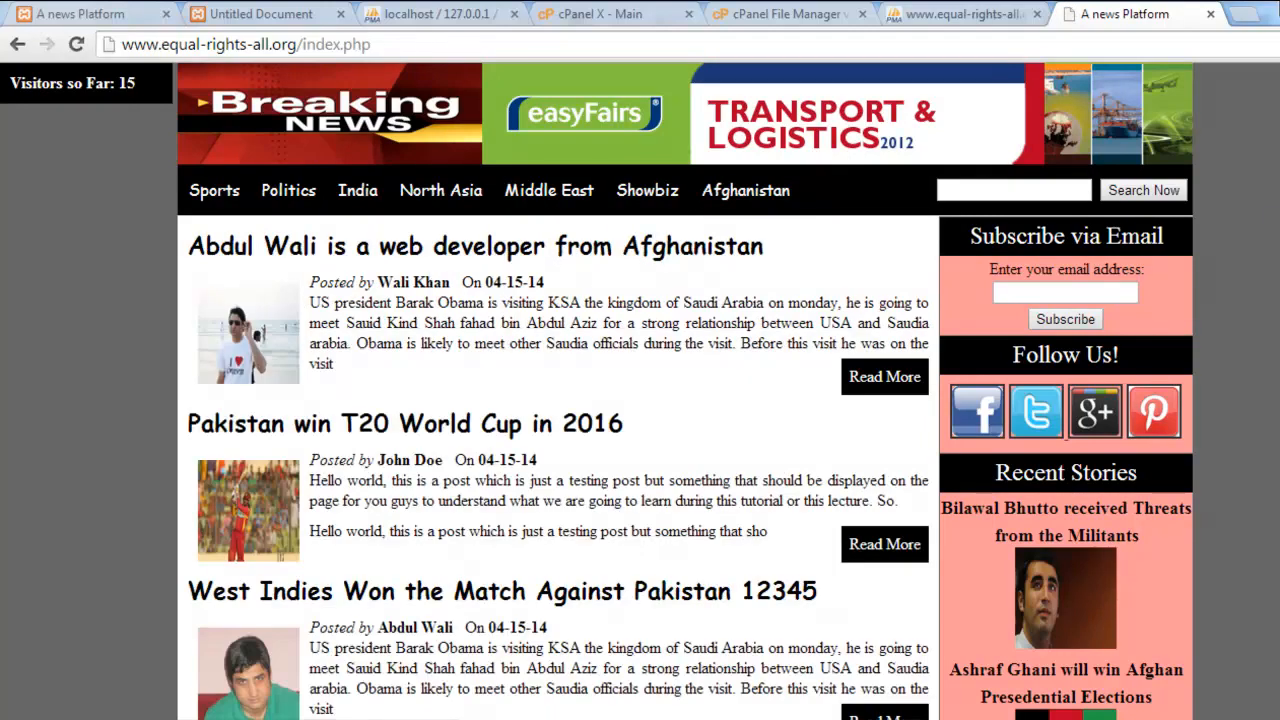
key(End)
key(Home)
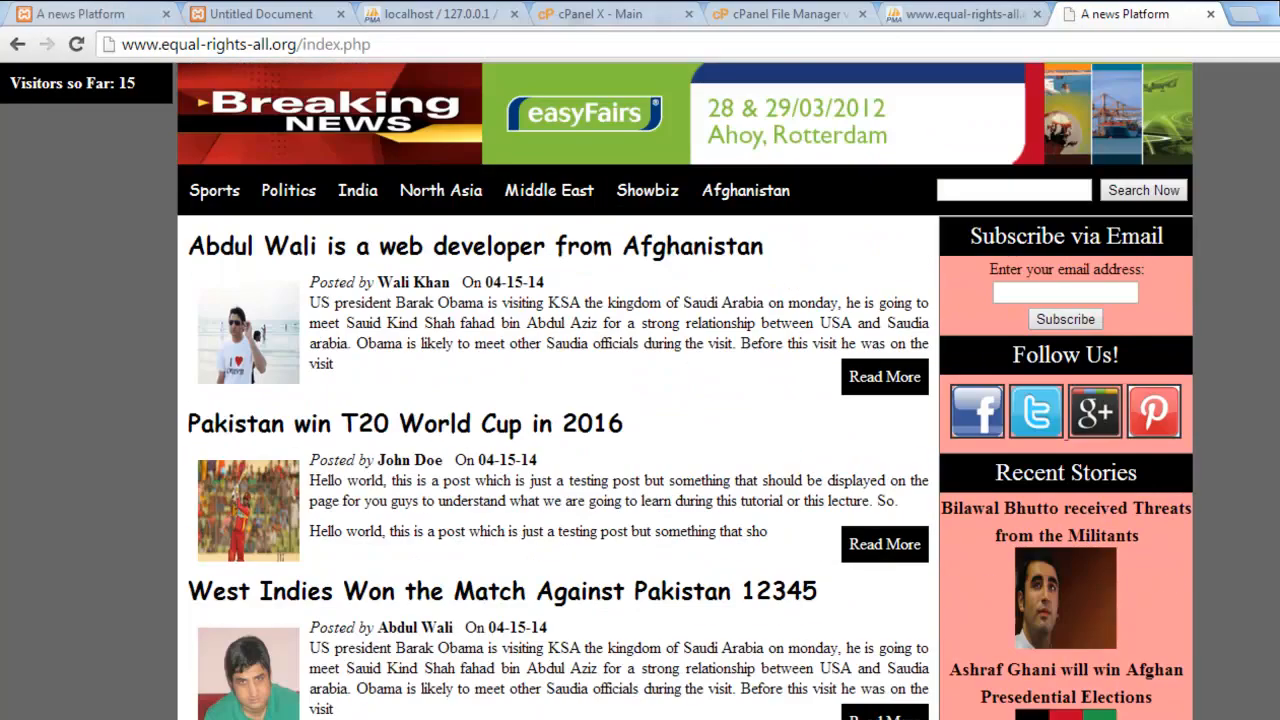
scroll(686, 390, down, 5)
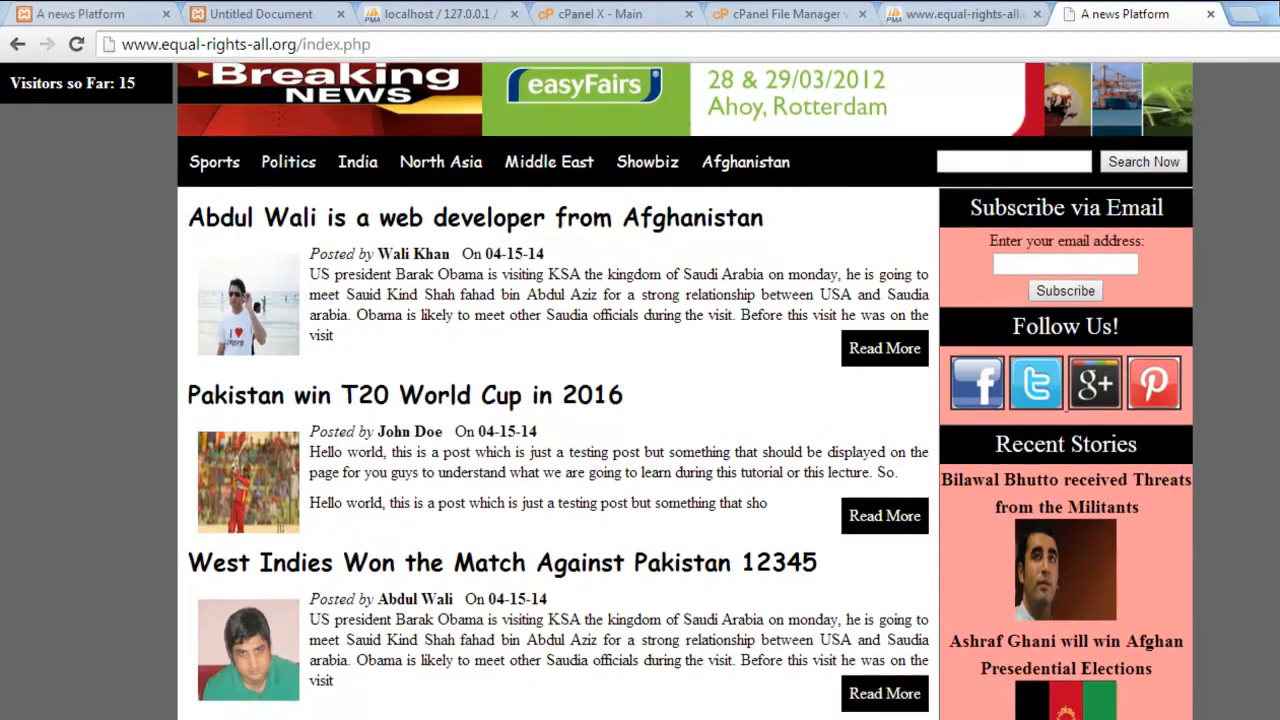
scroll(686, 390, up, 5)
click(1044, 190)
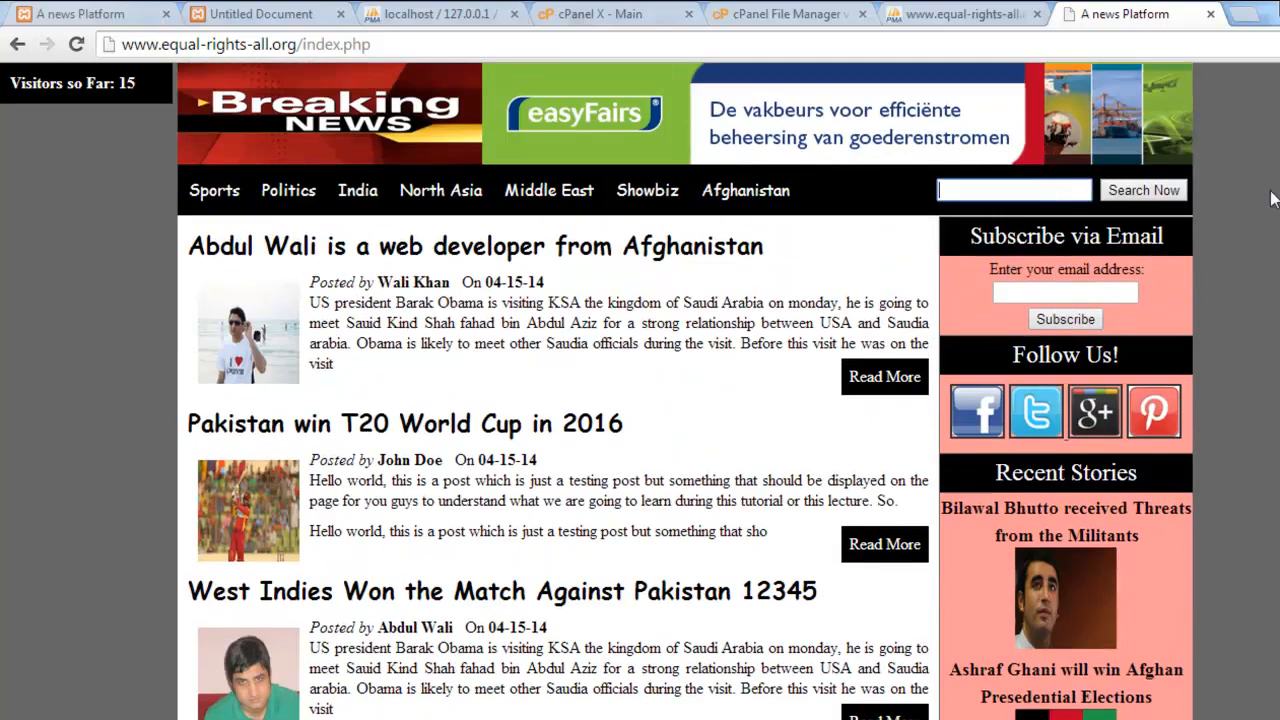
Open the post "West Indies Won the Match Against Pakistan 12345" and look through its details page.
scroll(624, 396, down, 2)
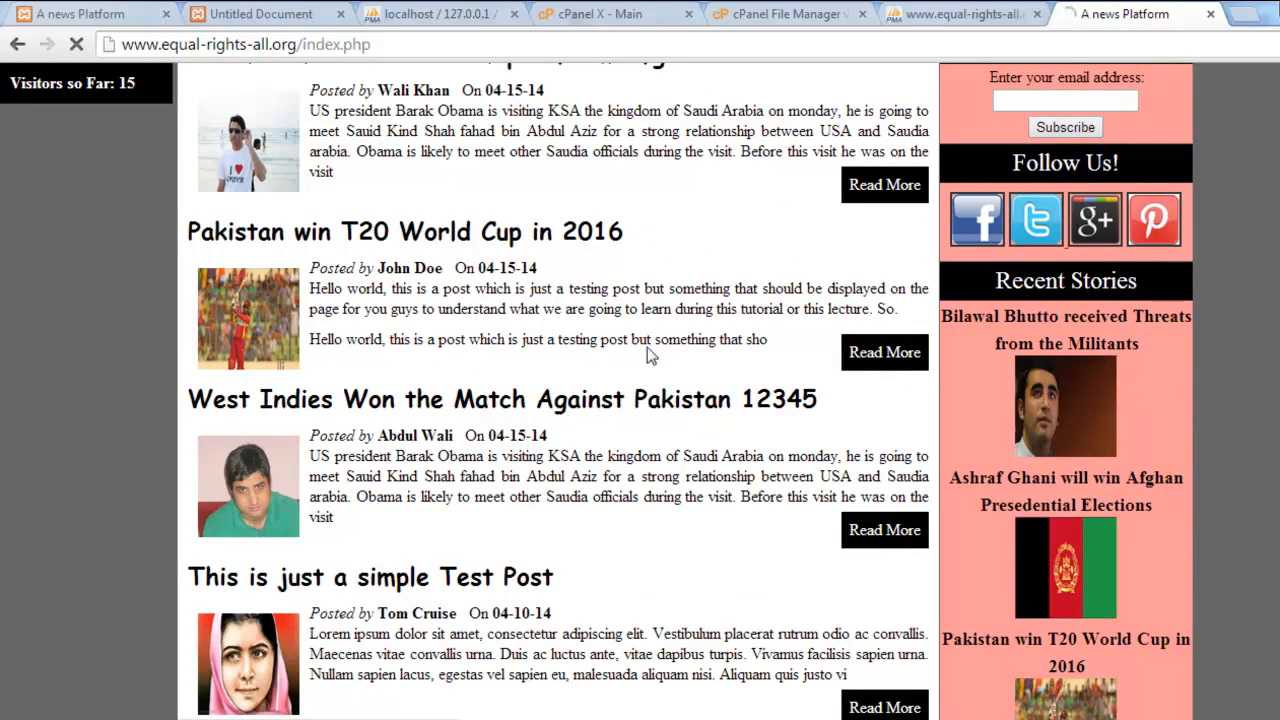
click(580, 395)
scroll(580, 395, down, 7)
scroll(560, 400, down, 3)
scroll(560, 400, up, 4)
scroll(560, 400, down, 4)
scroll(560, 400, up, 10)
scroll(560, 400, down, 7)
scroll(560, 400, up, 7)
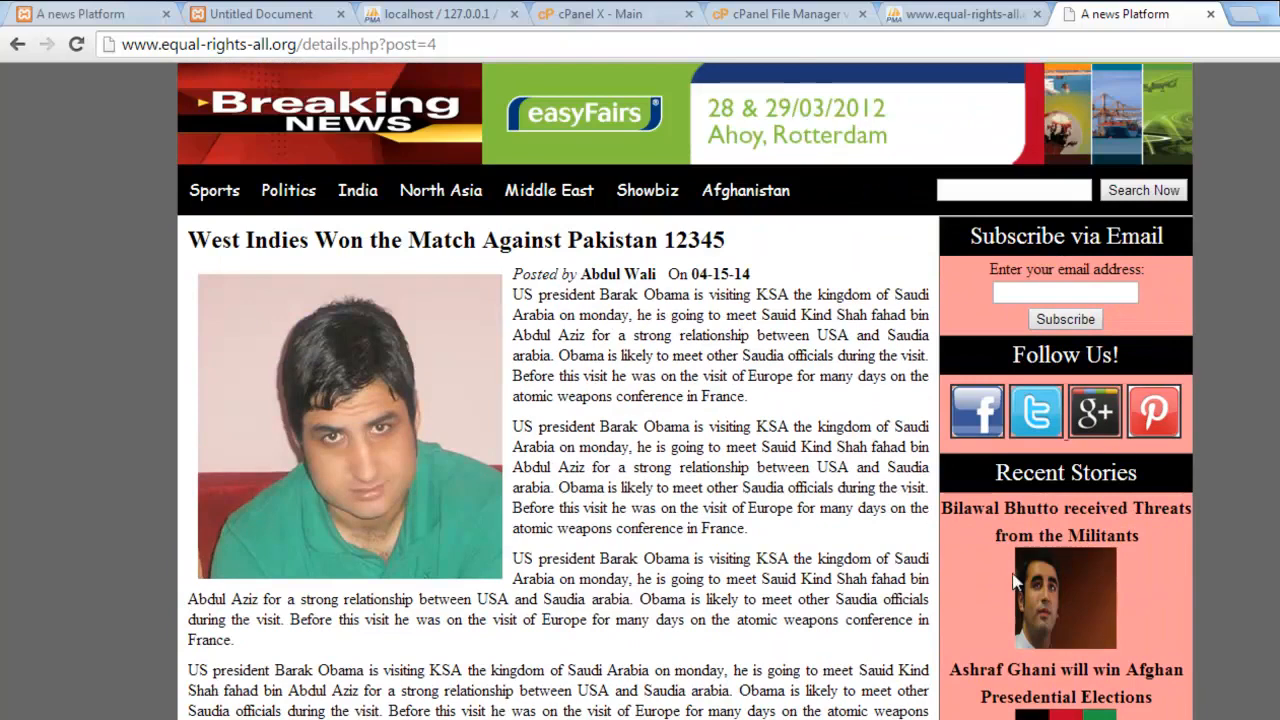
Open the "Bilawal Bhutto received Threats from the Militants" entry under Recent Stories and look through its page.
scroll(1020, 575, down, 1)
click(1098, 452)
scroll(1098, 455, down, 8)
scroll(560, 400, up, 6)
scroll(560, 400, down, 7)
scroll(560, 400, up, 1)
scroll(560, 400, up, 6)
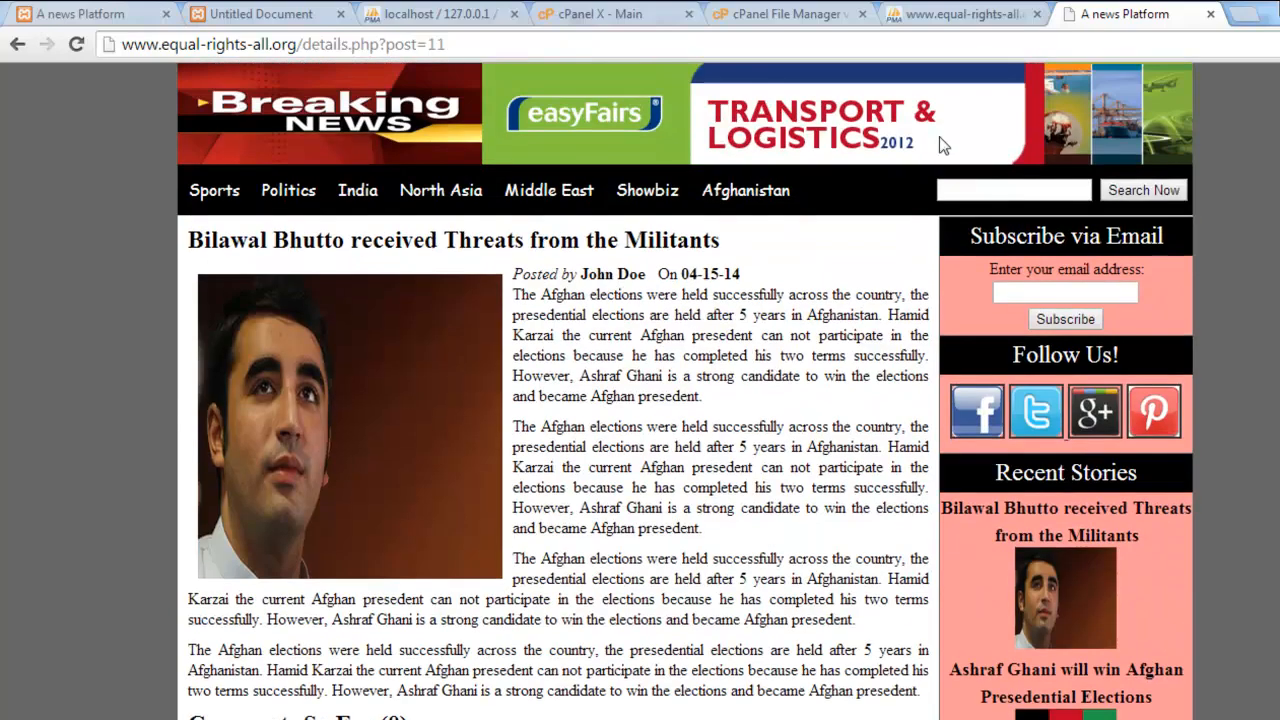
Go back from the story to the home page and look through its posts again.
click(360, 145)
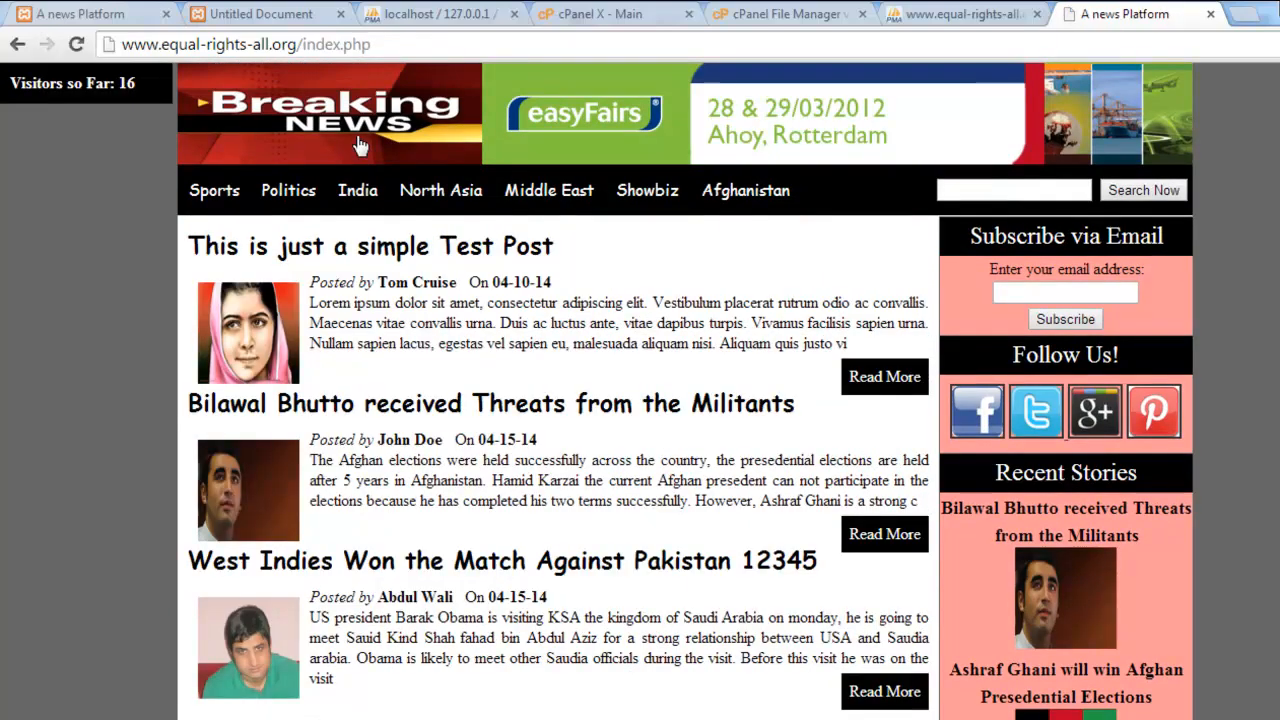
scroll(560, 400, down, 7)
scroll(560, 400, up, 7)
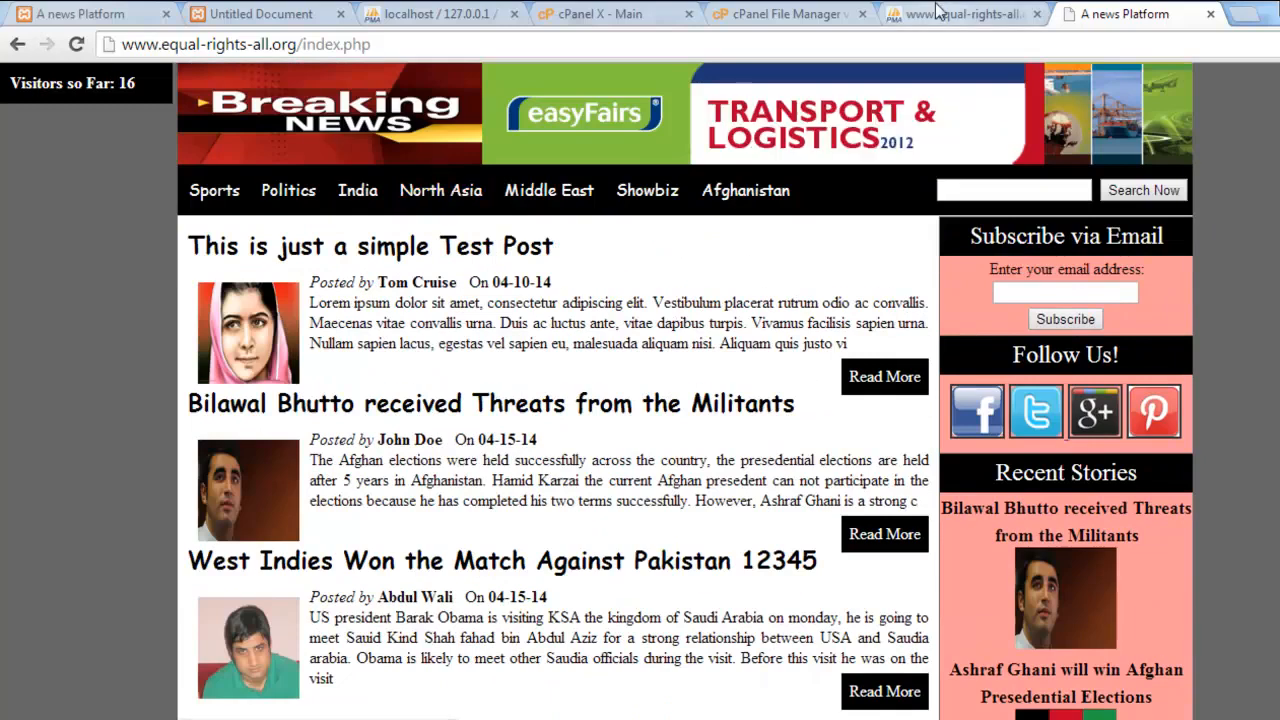
click(751, 49)
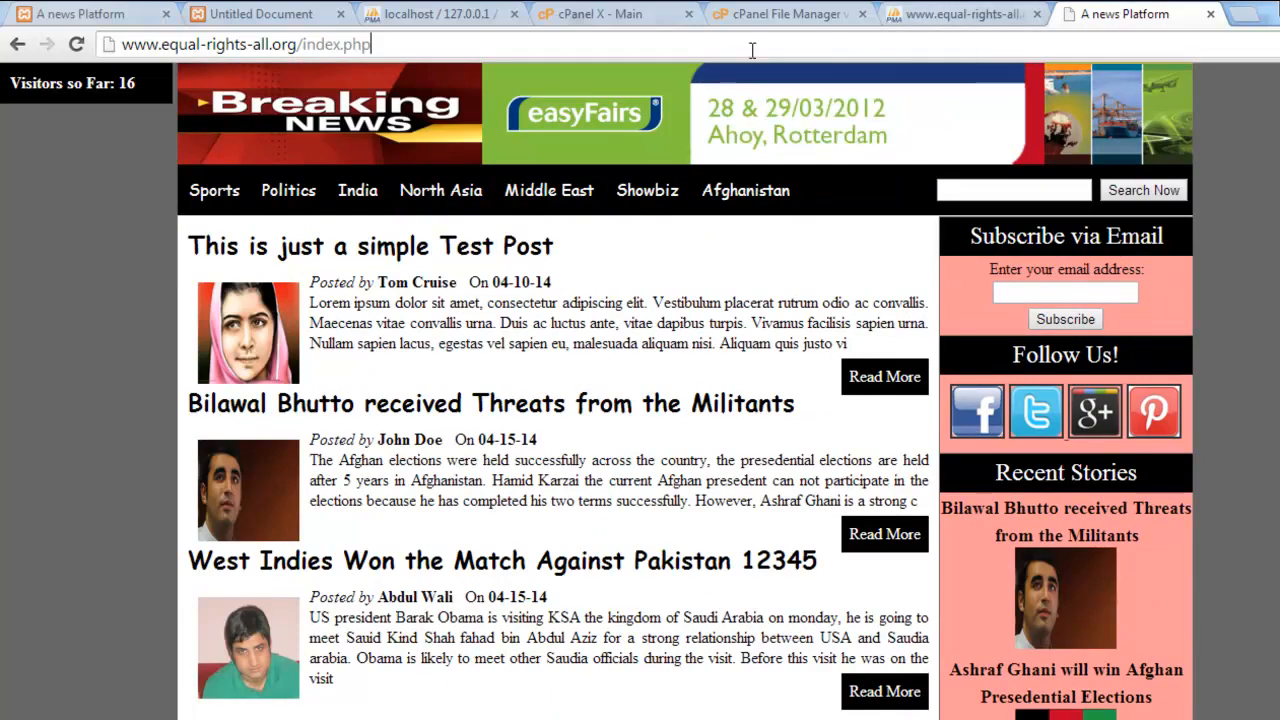
click(602, 51)
drag(299, 47, 599, 60)
key(BackSpace)
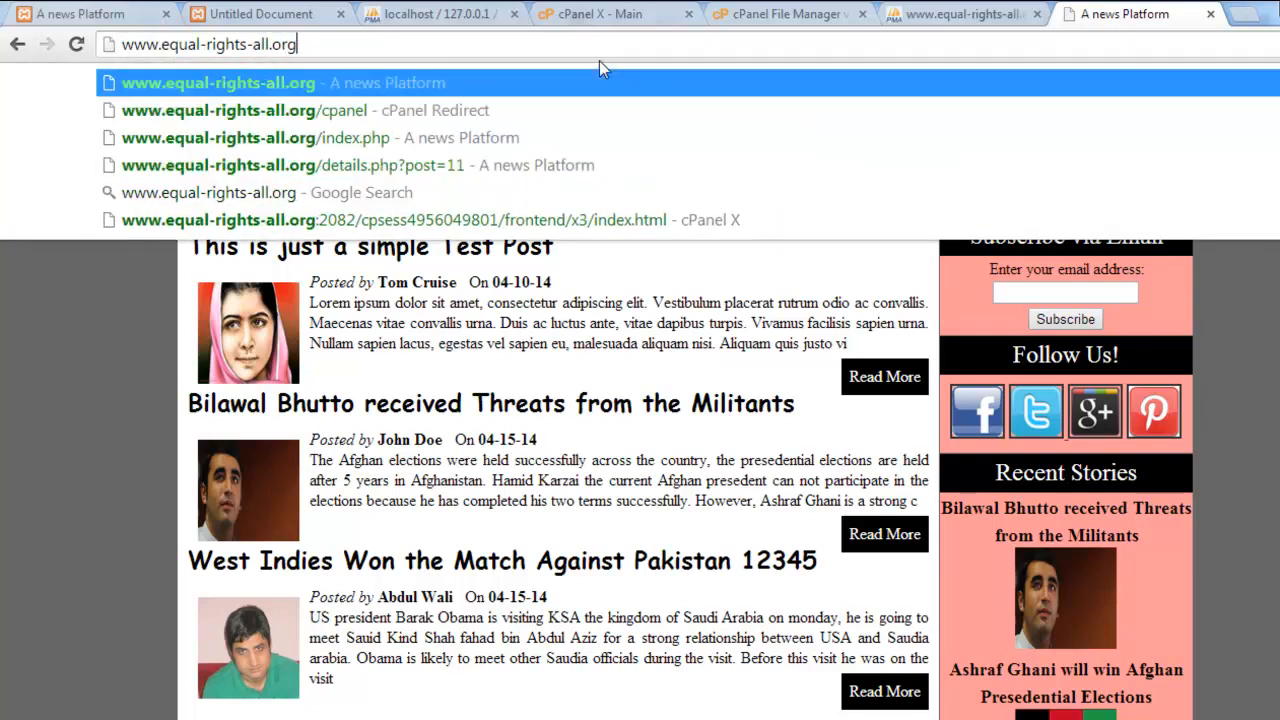
text(/admin)
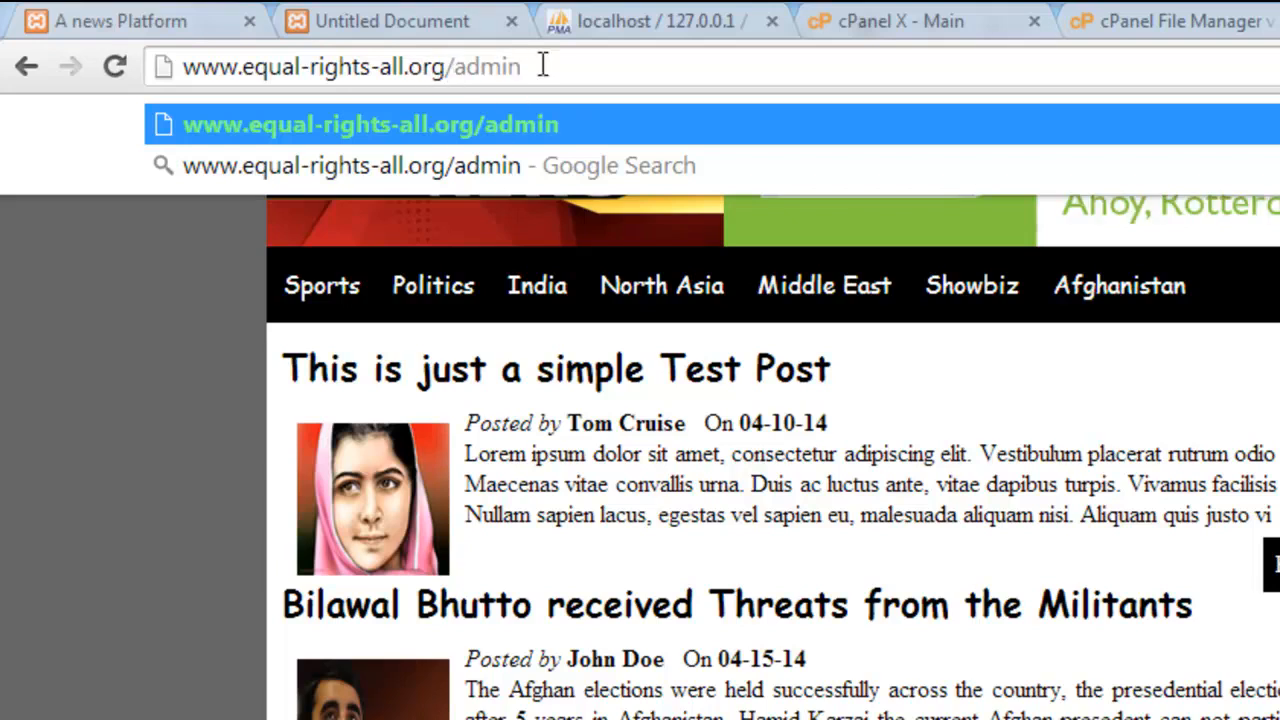
key(Return)
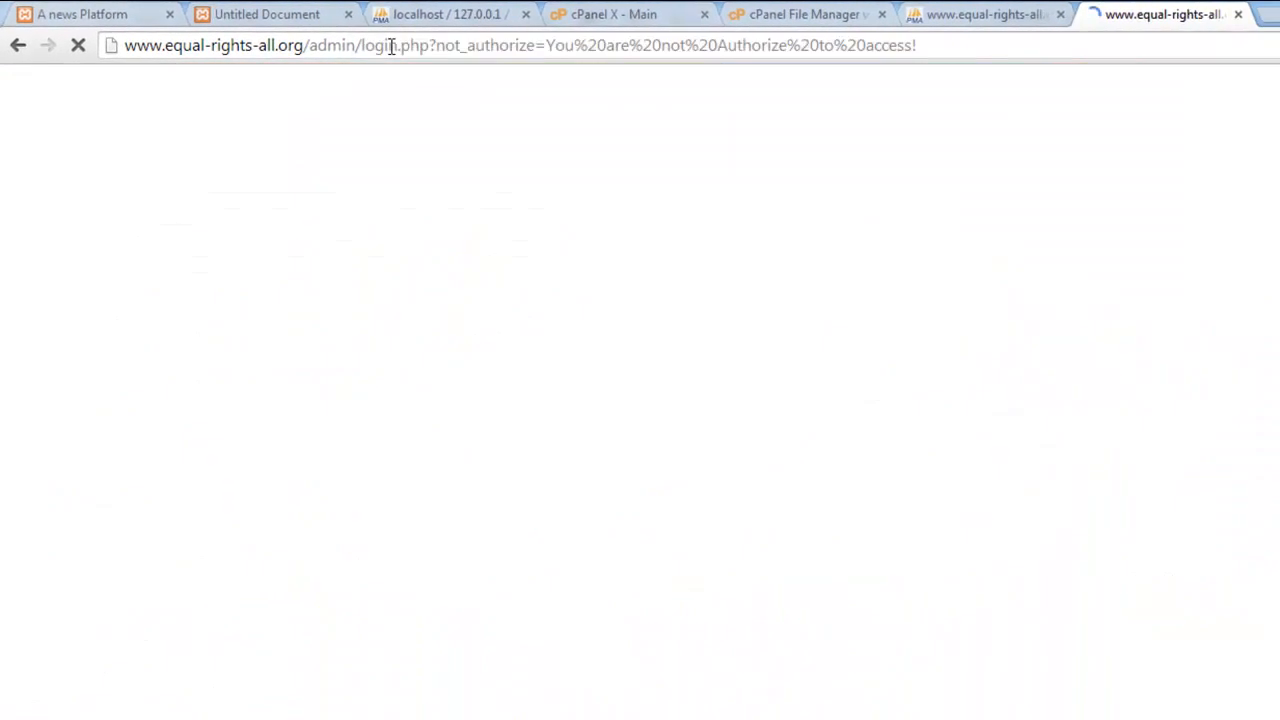
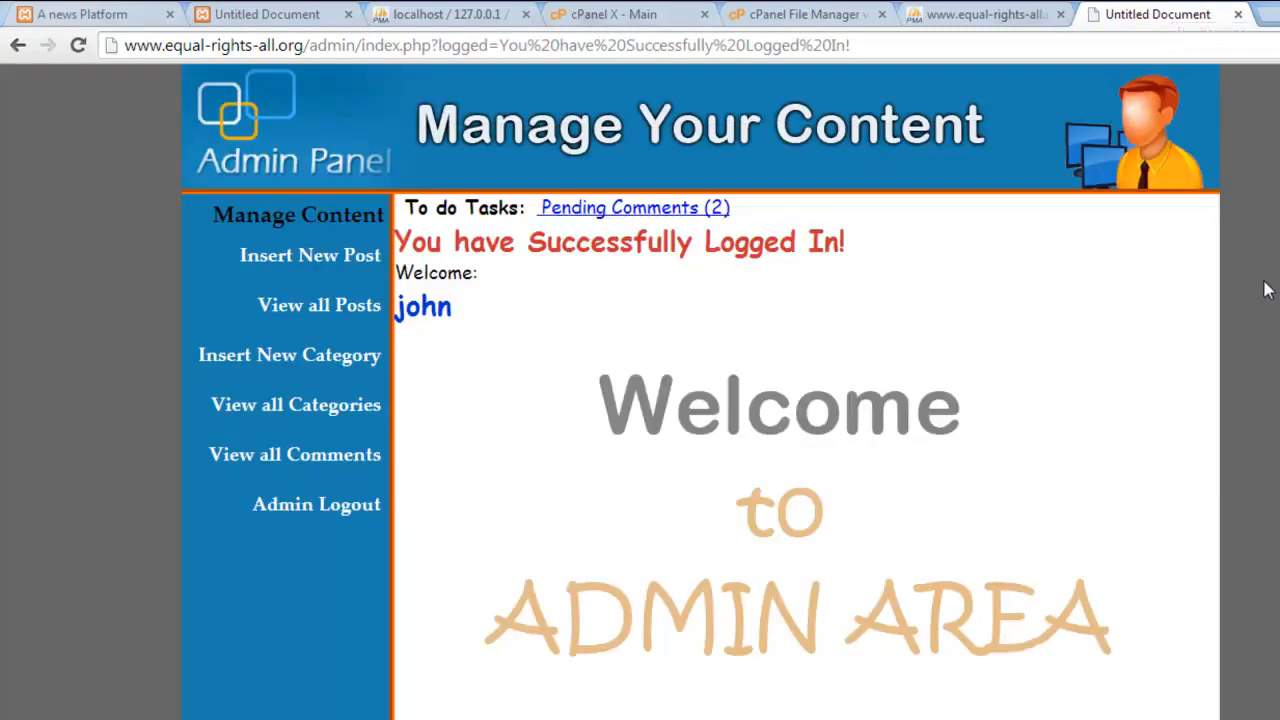
Open the Insert New Post form in the admin panel and enter the post title "Hello! this is a post from online server".
scroll(1240, 308, down, 3)
scroll(1240, 308, up, 3)
click(337, 257)
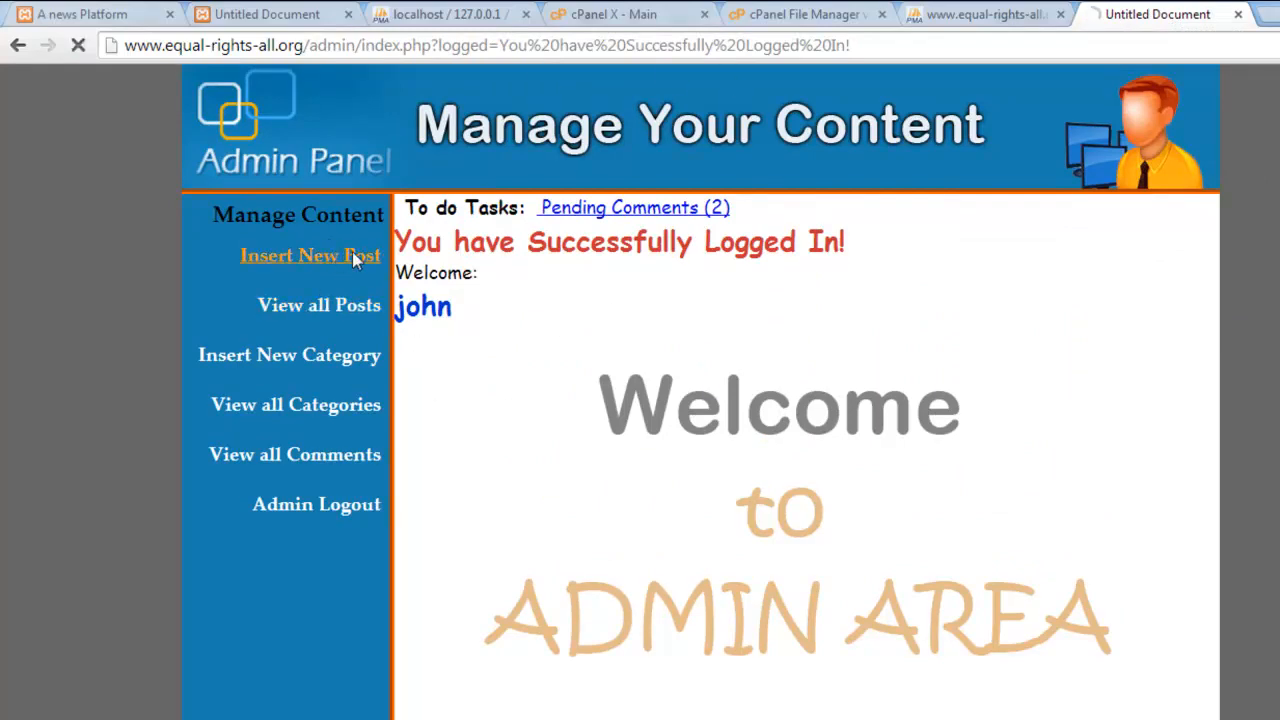
scroll(794, 286, down, 2)
scroll(794, 286, up, 1)
click(790, 243)
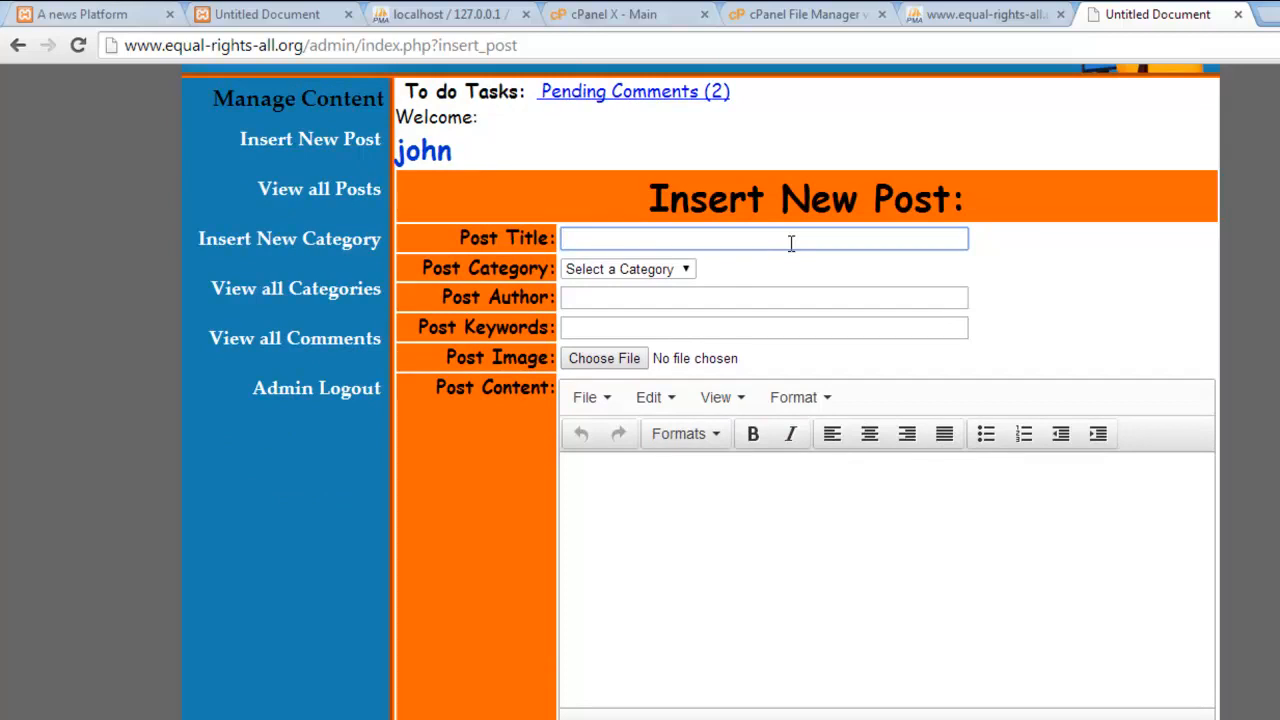
text(Hello! this is a post from online server)
key(Tab)
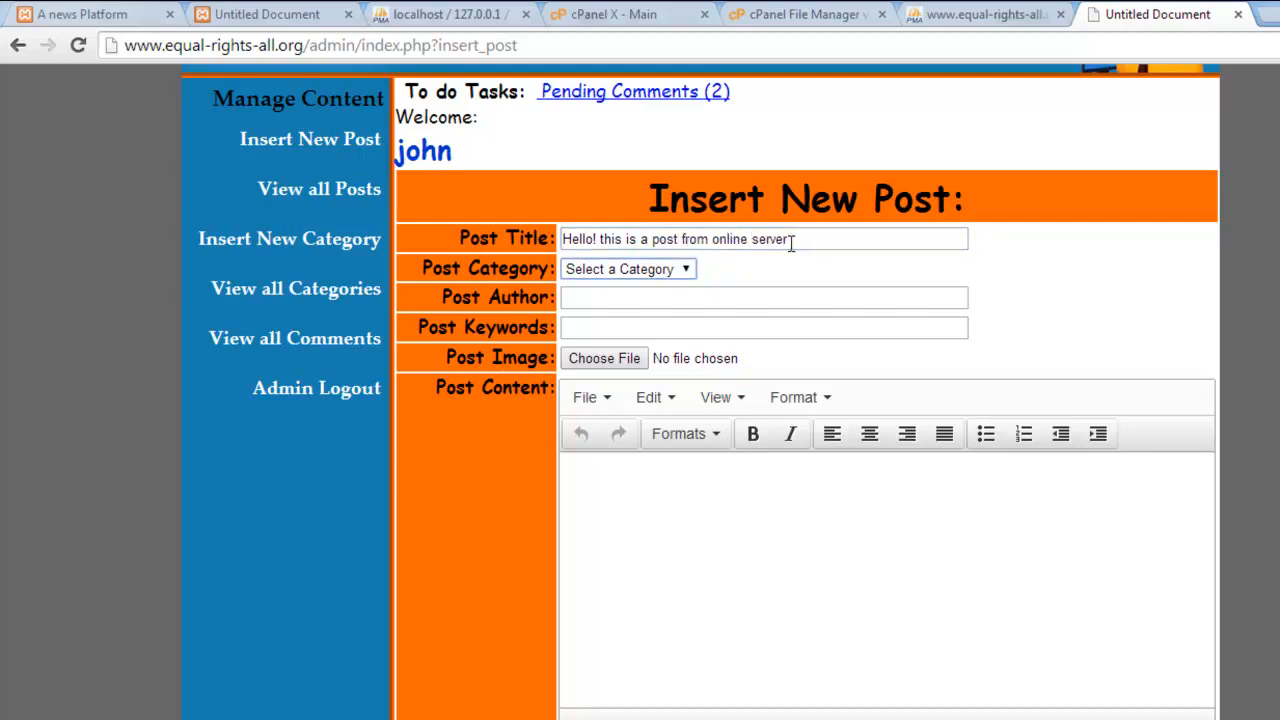
Set the post category to India and enter the keywords "Hi, Hello, This" followed by the presenter's first and last name, separated by commas.
click(682, 269)
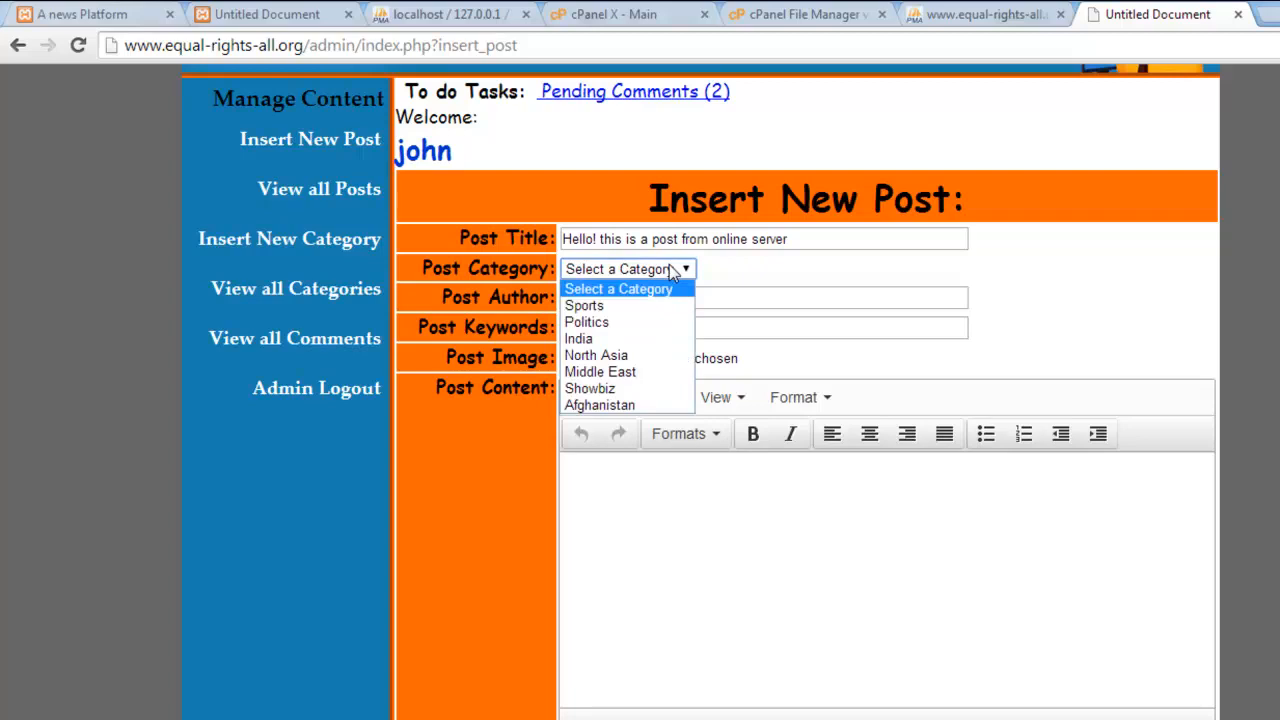
click(648, 339)
click(735, 296)
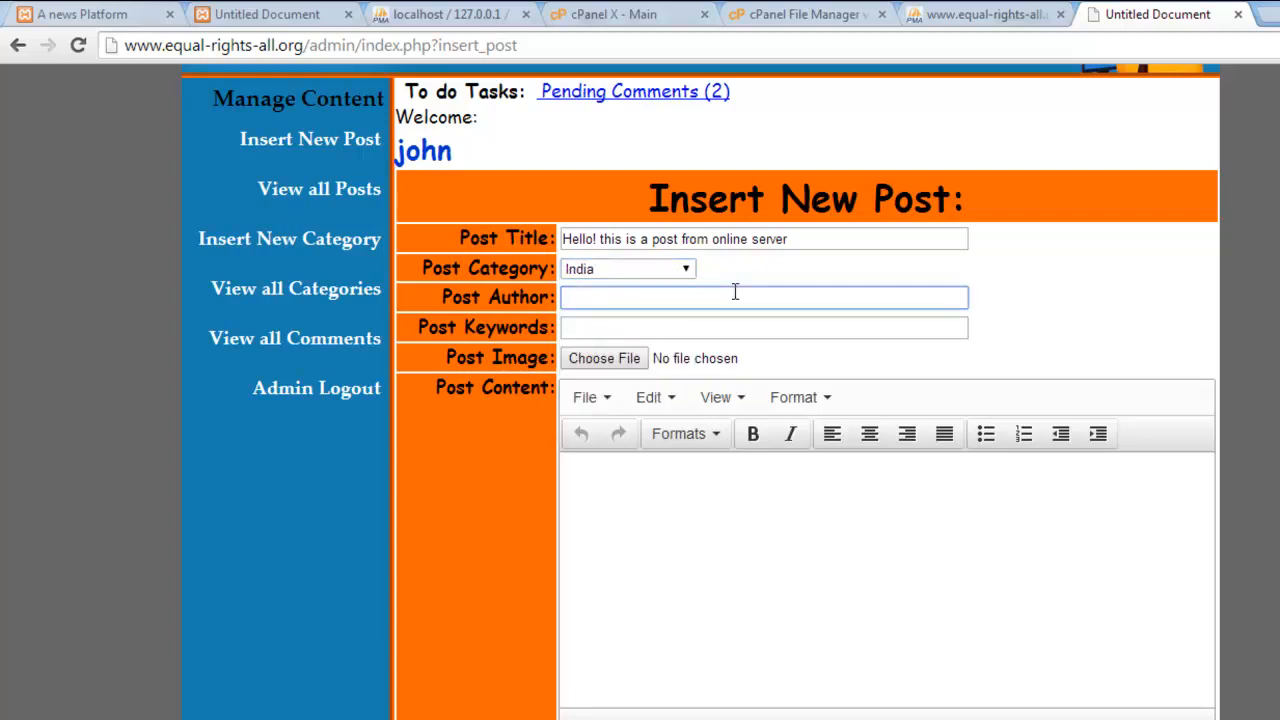
text(Hi, Hello, This, Wali, Khan)
key(Tab)
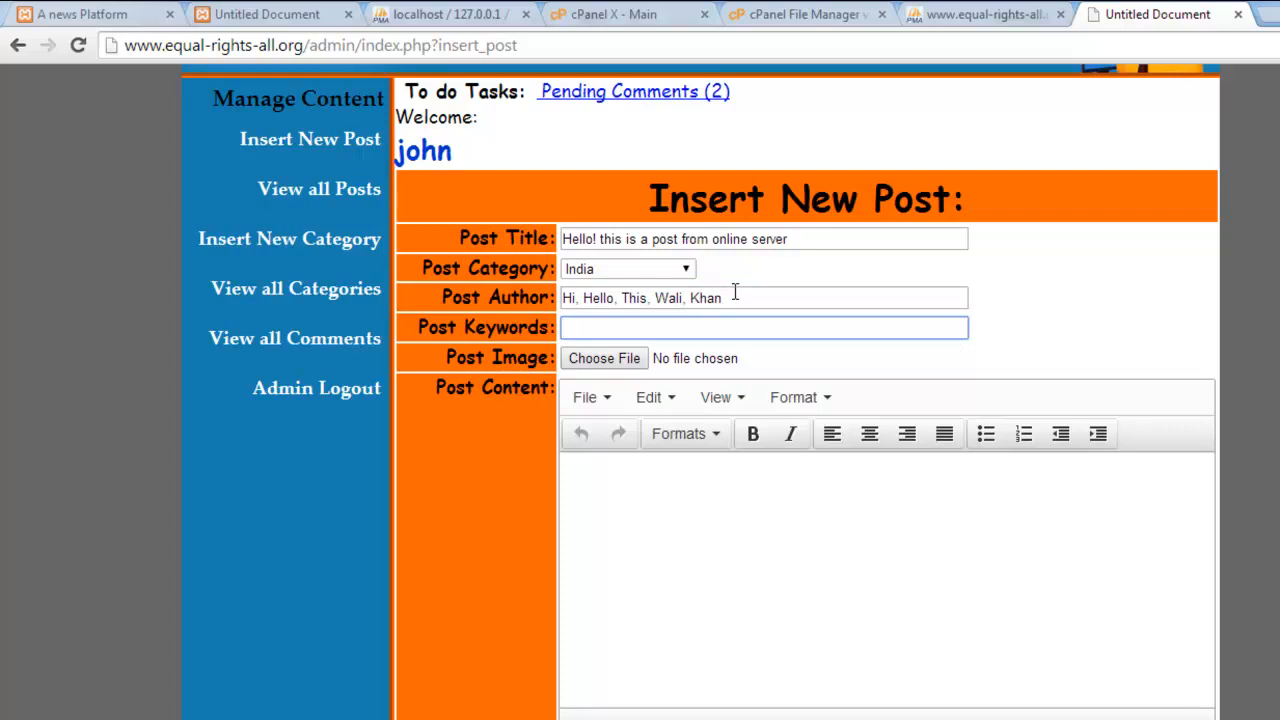
triple_click(735, 292)
key(ctrl+c)
key(BackSpace)
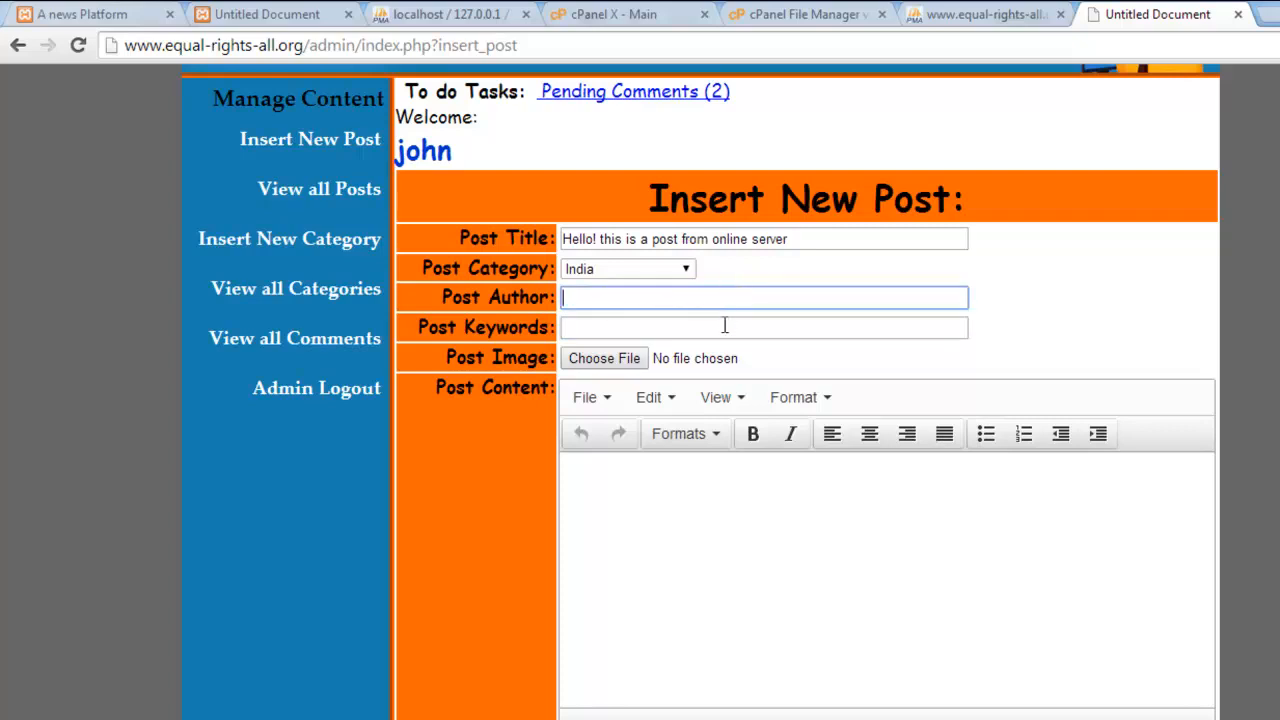
click(725, 328)
key(ctrl+v)
Set the post author to "New User" and attach the ALeqM5iGR6…guJviA.jpg picture from the Downloads folder as the post image.
click(703, 290)
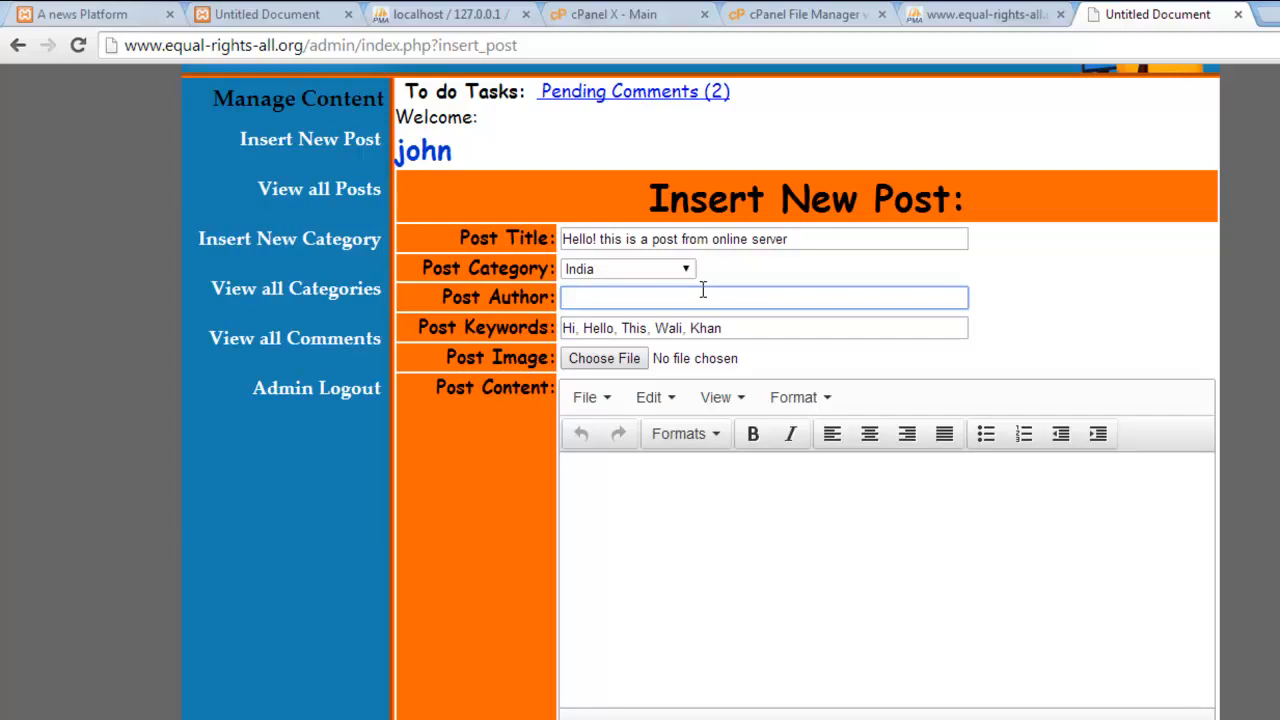
text(New User)
click(619, 364)
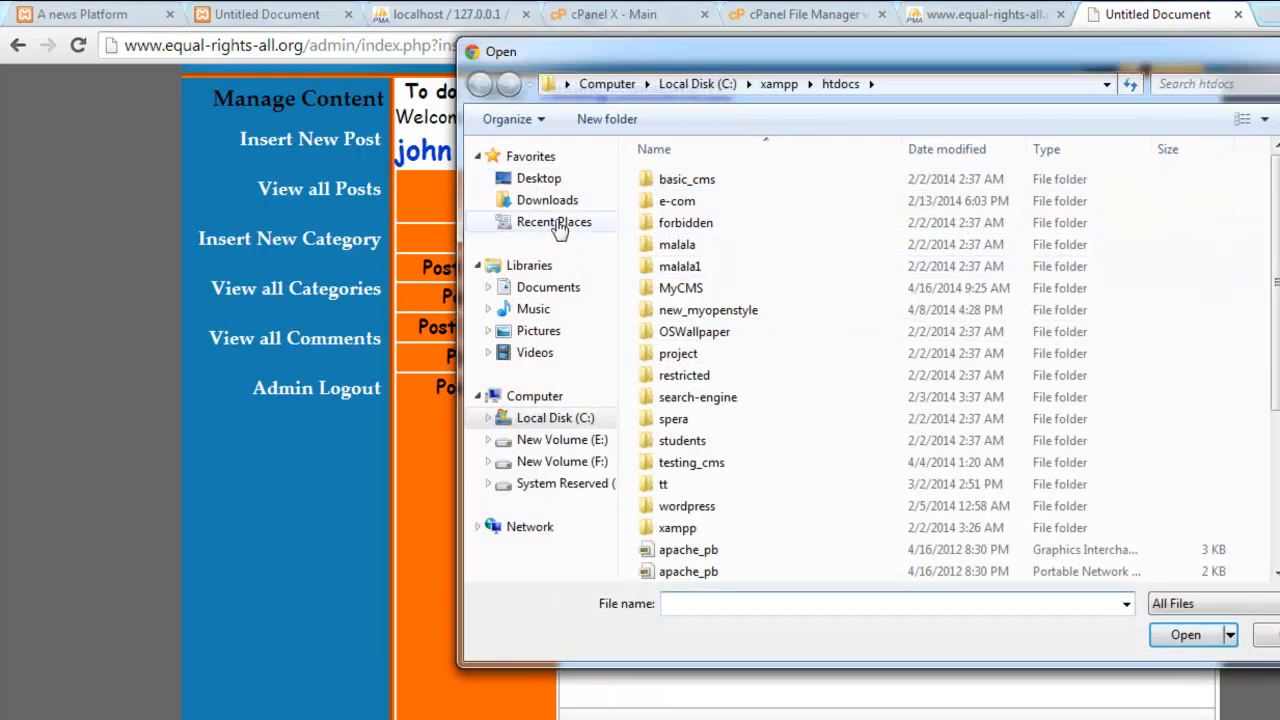
click(560, 203)
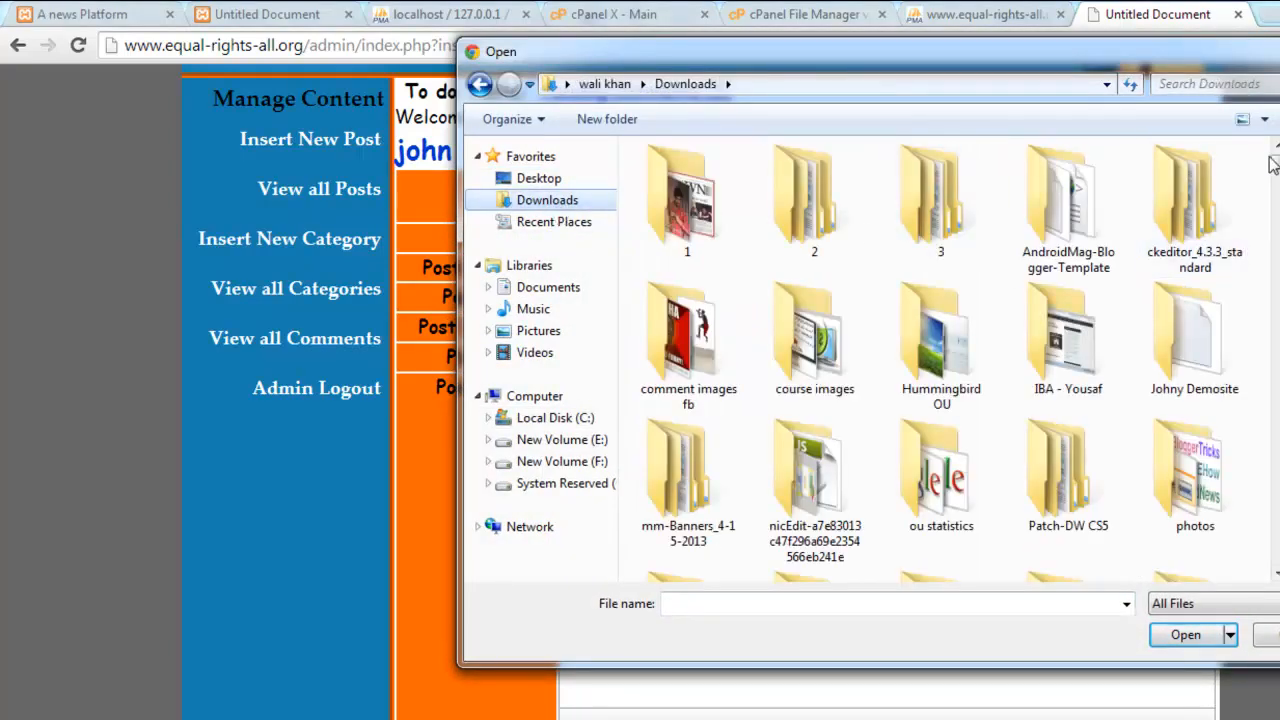
drag(1278, 166, 1277, 260)
double_click(943, 470)
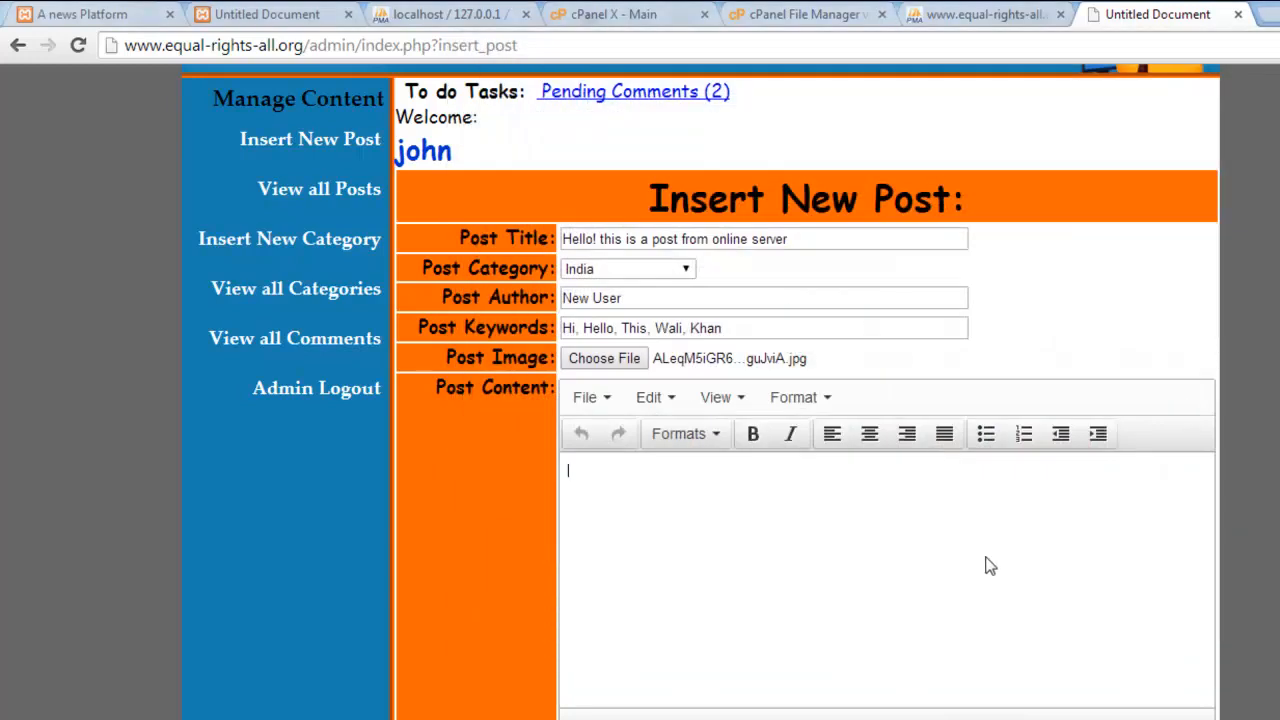
Enter post content "Hello everybody! How are you all? after learning this course? and please tell me that have you enjoyed & learned this course easily or not?".
text(Hello everybody)
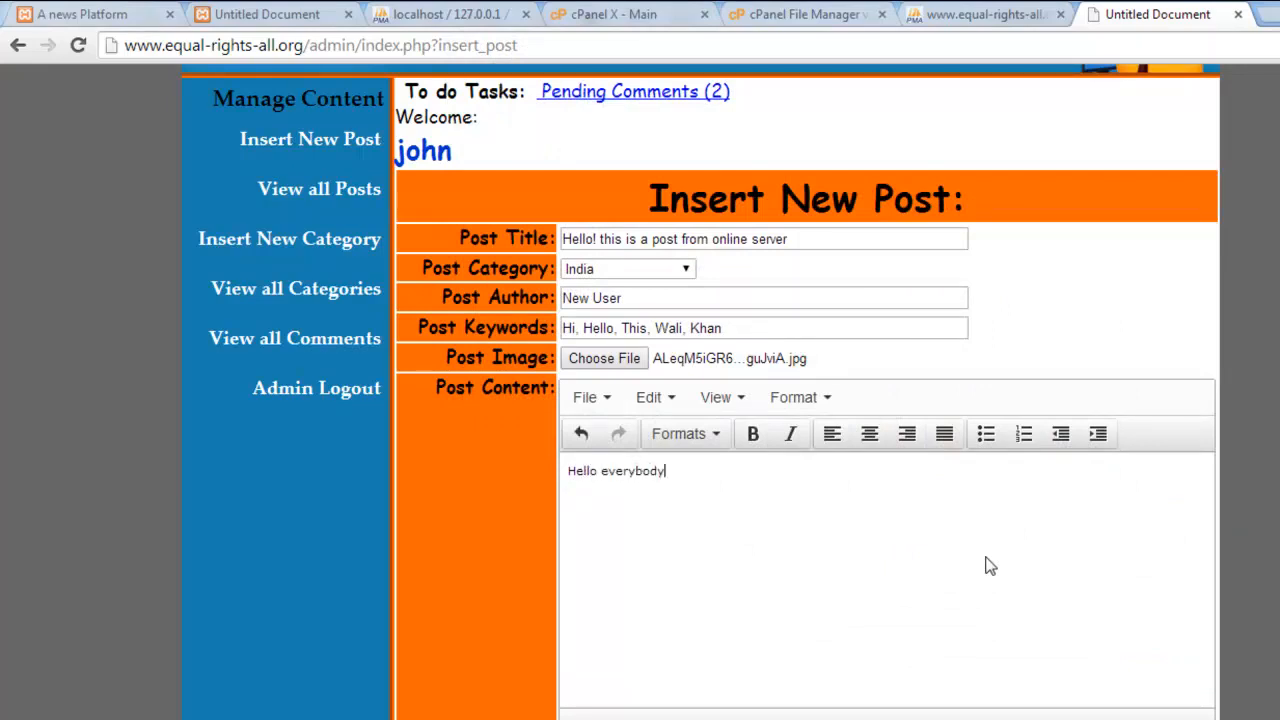
text(! How are you all? after learning this course? and )
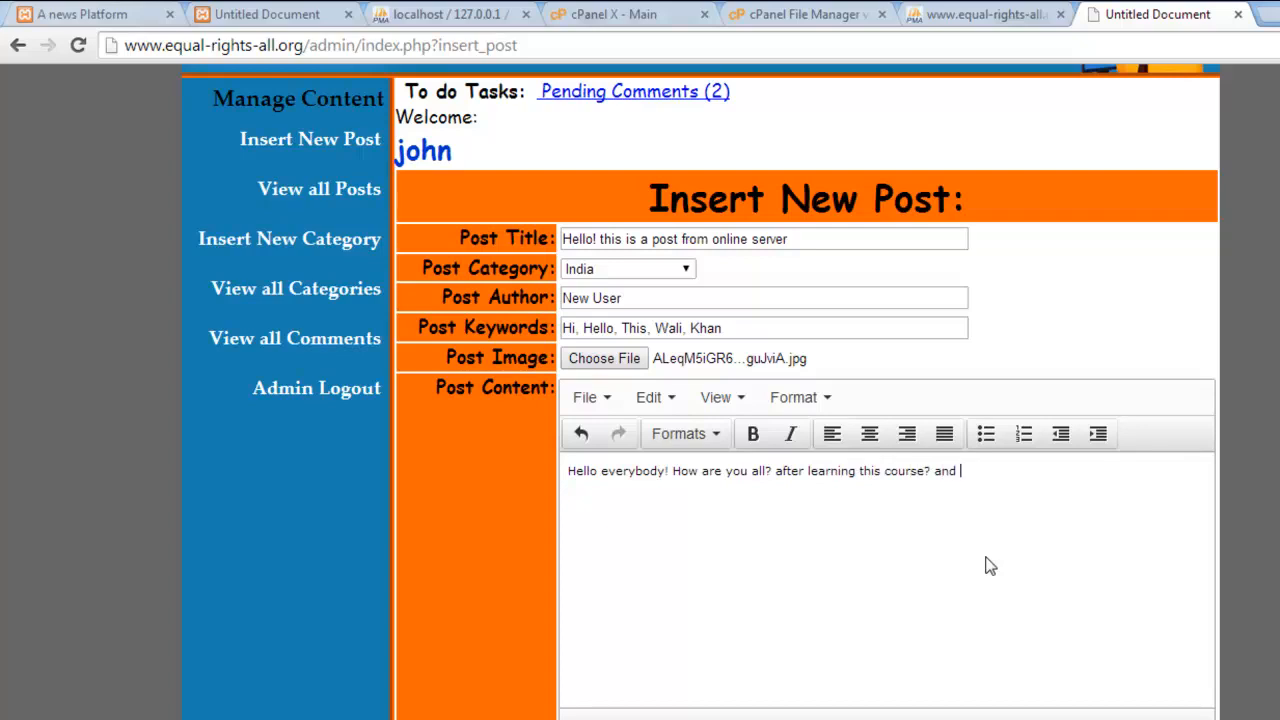
text(please tell me that have you enjoye)
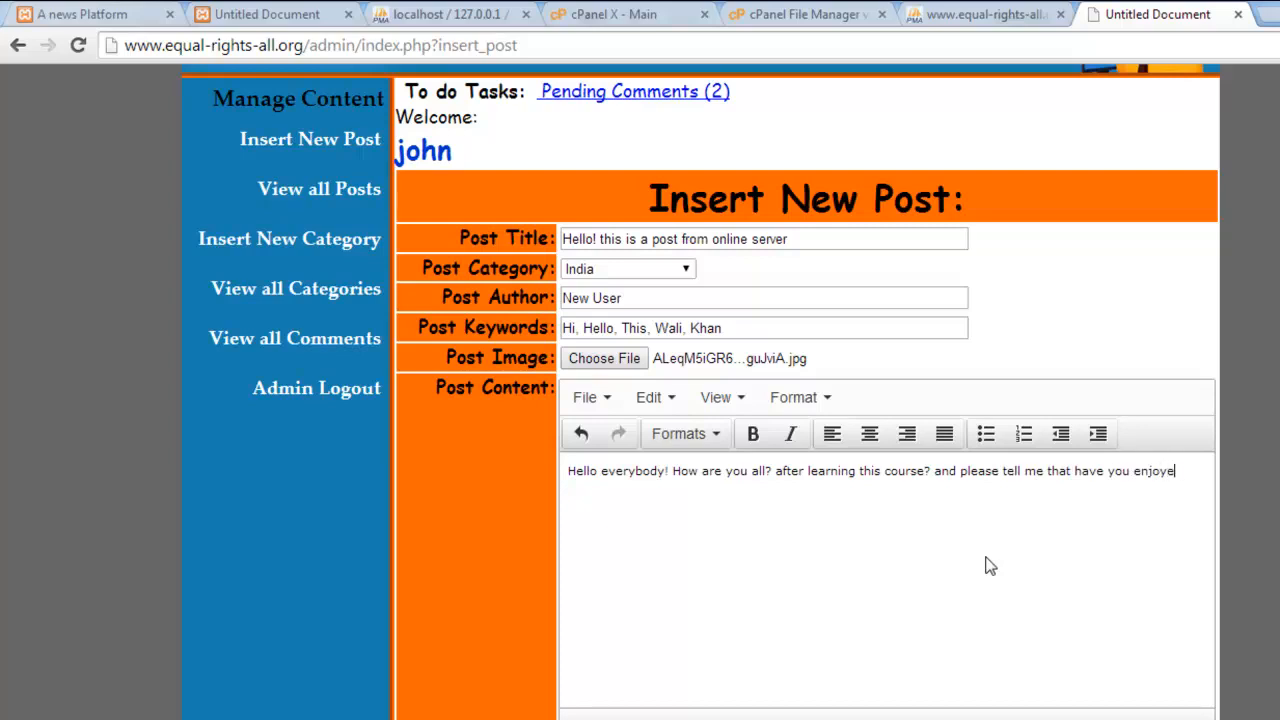
text(d & learned this course easil)
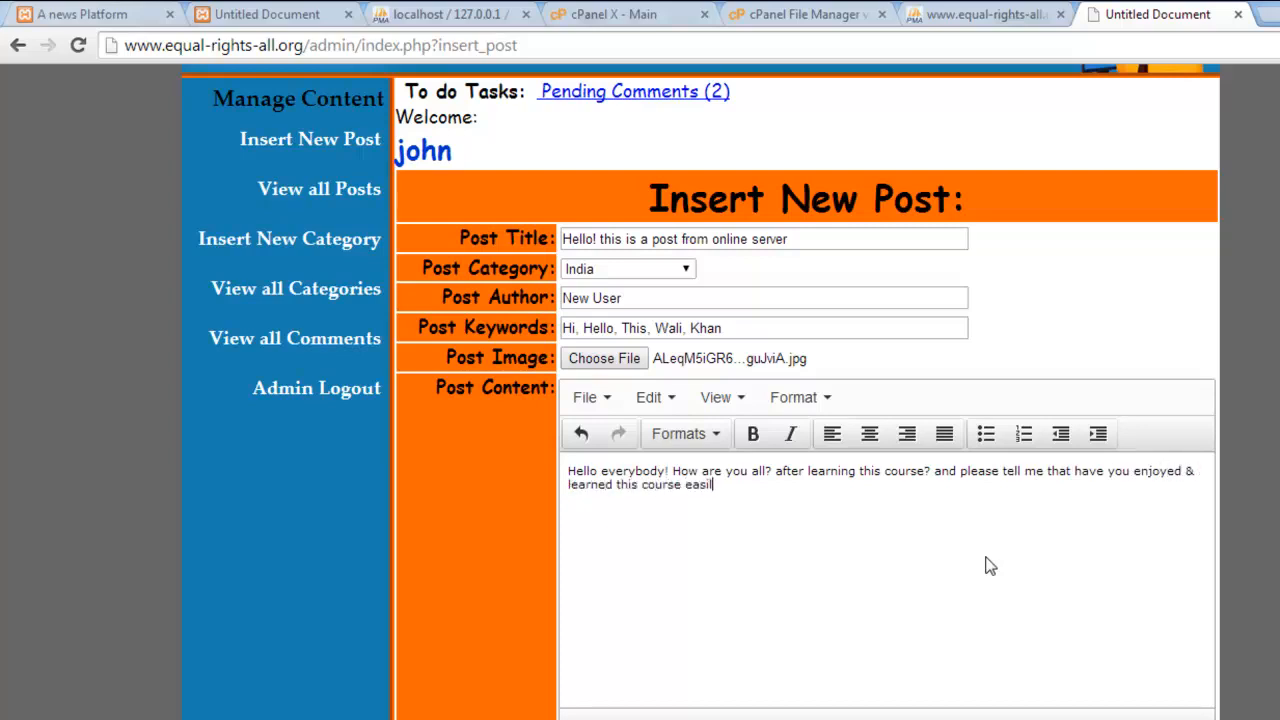
text(y or not? )
Continue the post content with "I have tried my best to give you each step with details and I hopefully can say".
text(I've)
key(BackSpace)
key(BackSpace)
key(BackSpace)
text(have tried my best to giv)
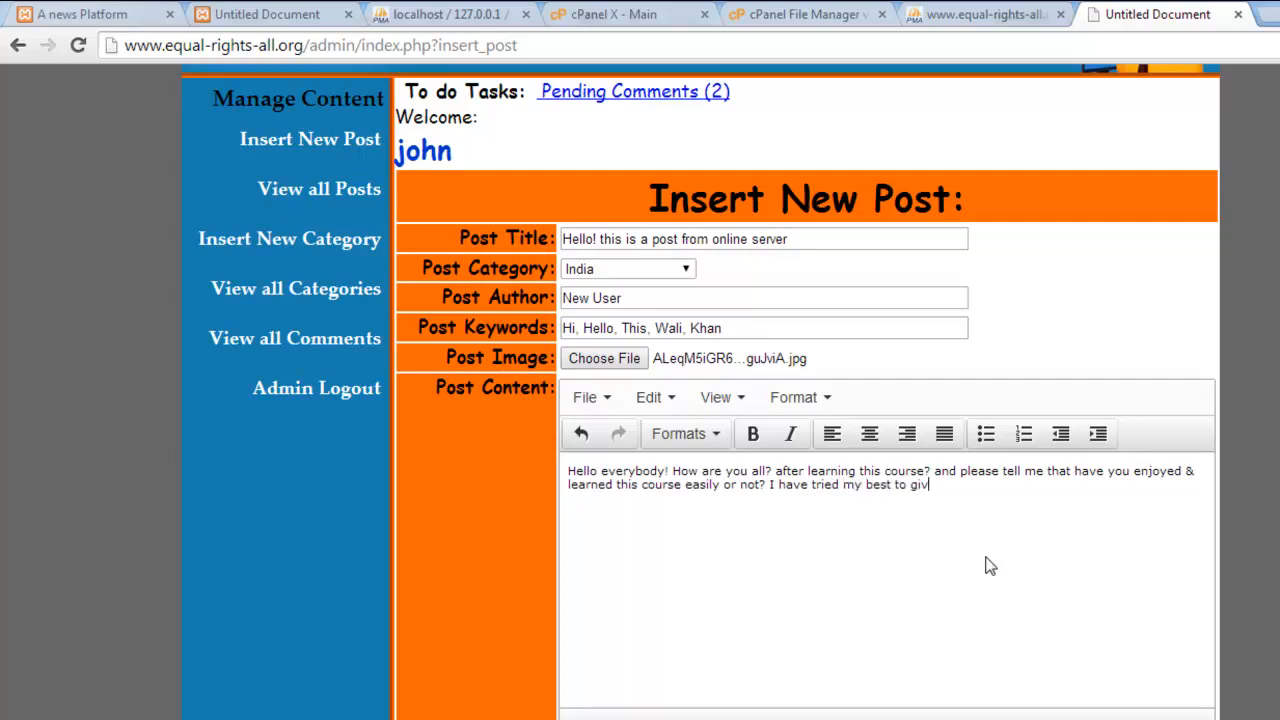
text(e you each step with deta)
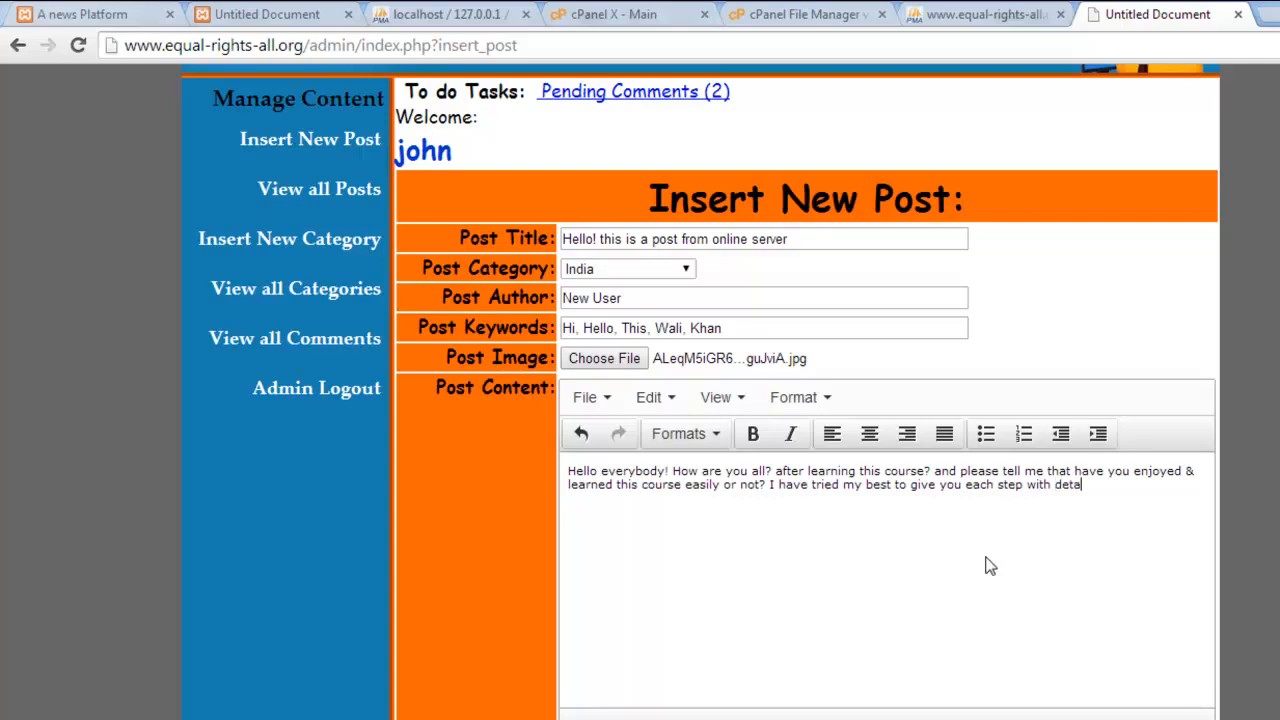
text(ils and I hopefully can say )
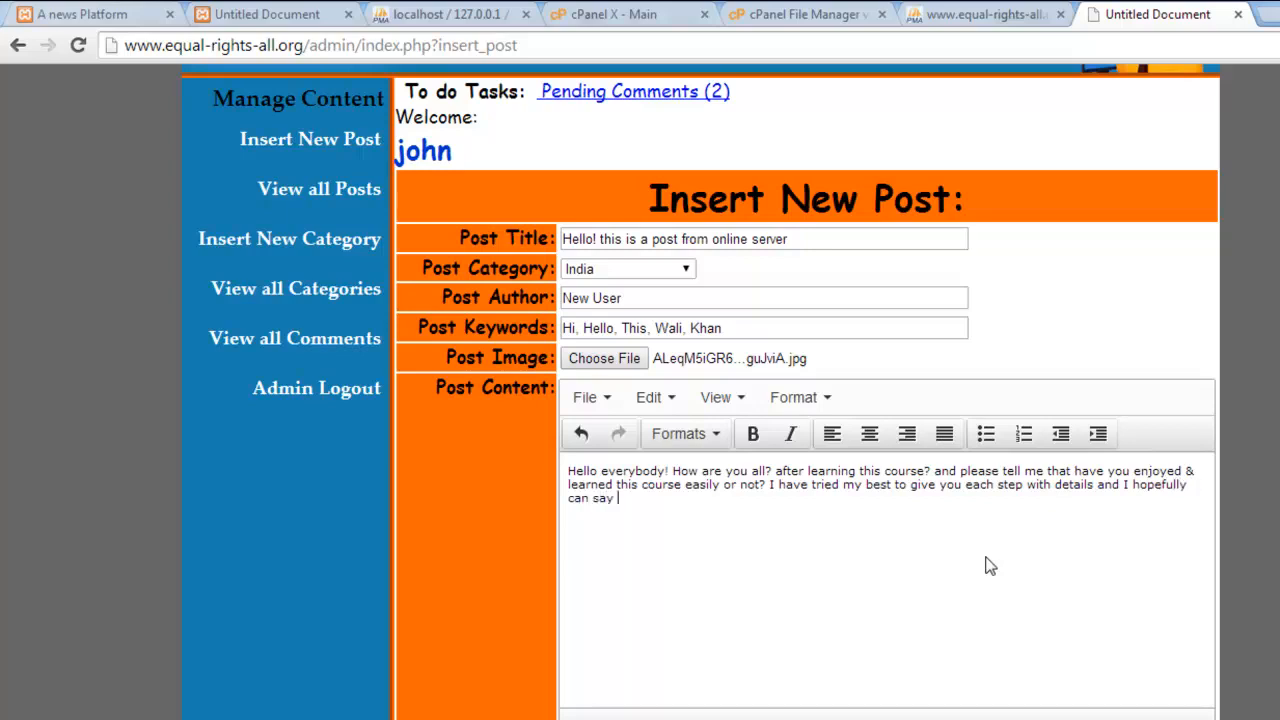
Finish the last sentence of the post content with "that this project was better in terms of learning.".
text(that this project was)
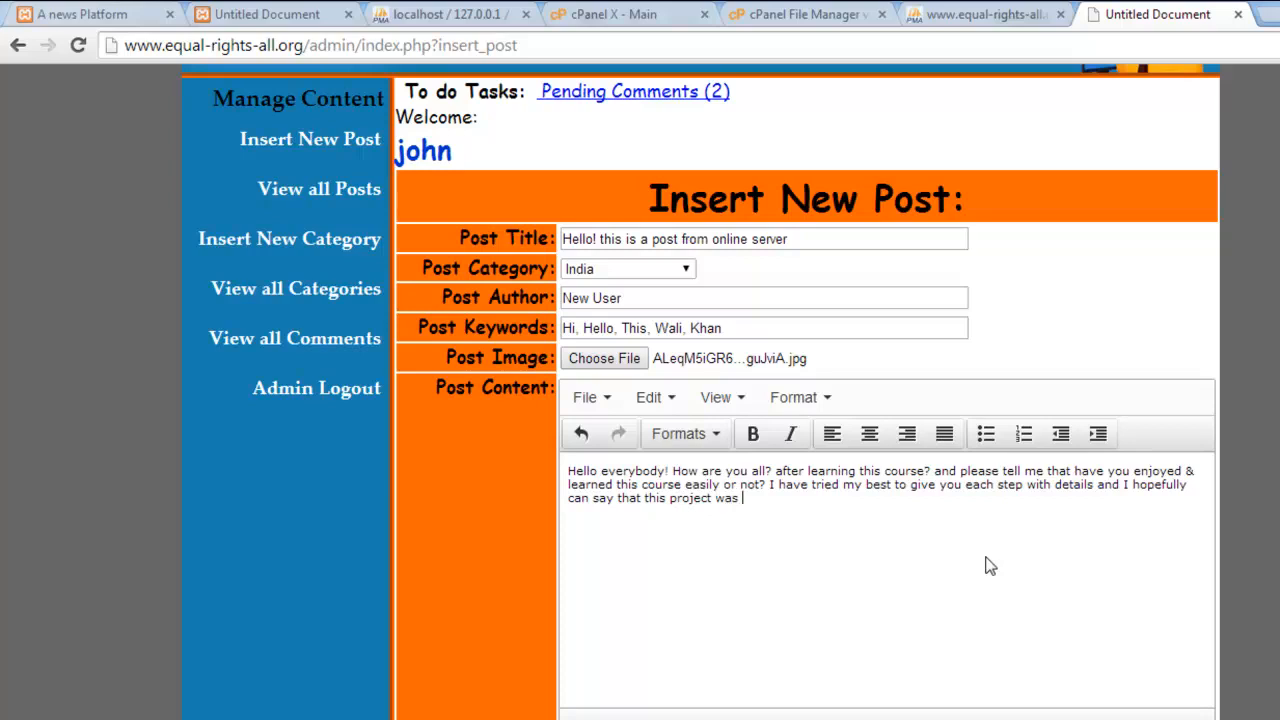
text(better in lear)
key(BackSpace)
key(BackSpace)
key(BackSpace)
key(BackSpace)
text(terms of learning.)
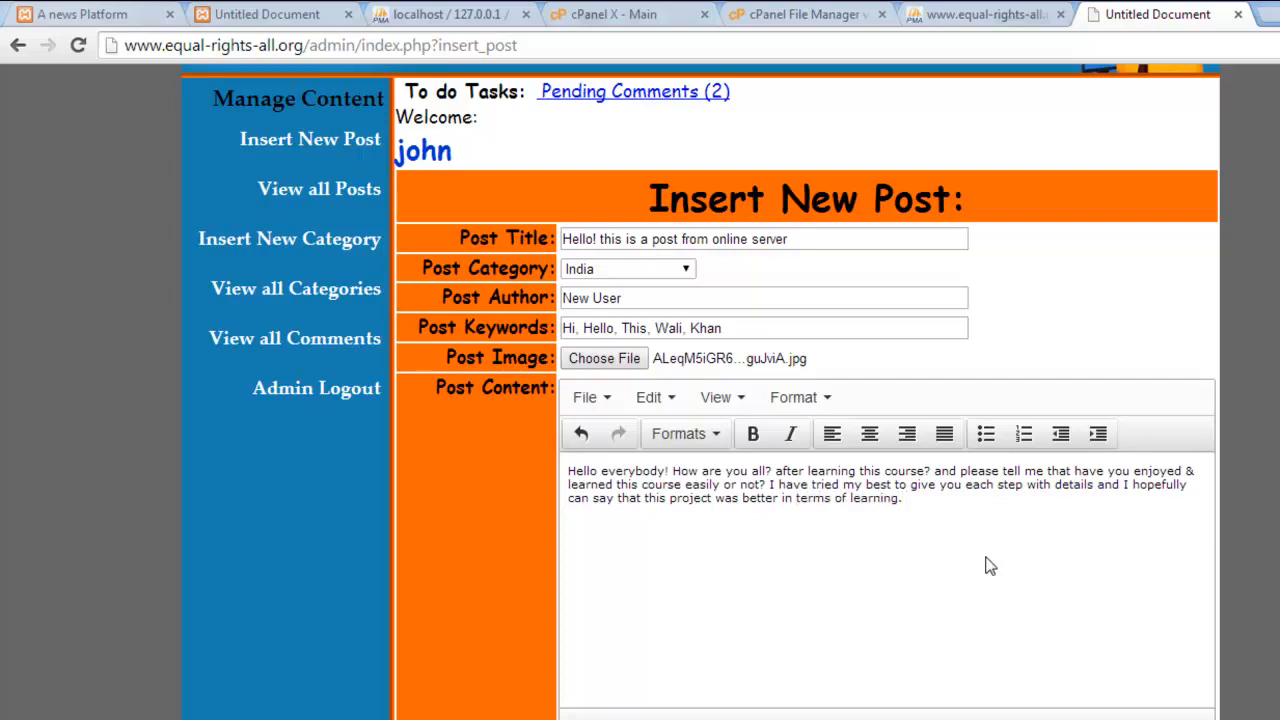
Copy the whole content paragraph and paste it three times below the original.
drag(920, 498, 562, 474)
key(ctrl+c)
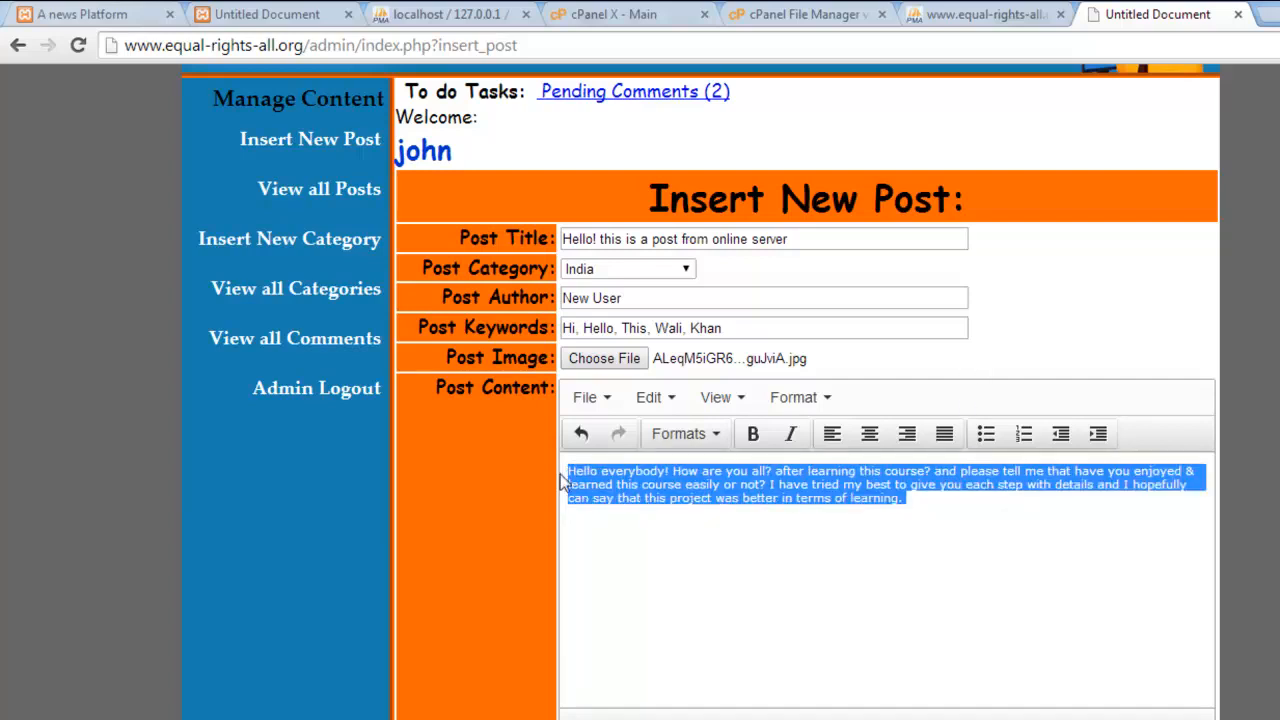
click(916, 505)
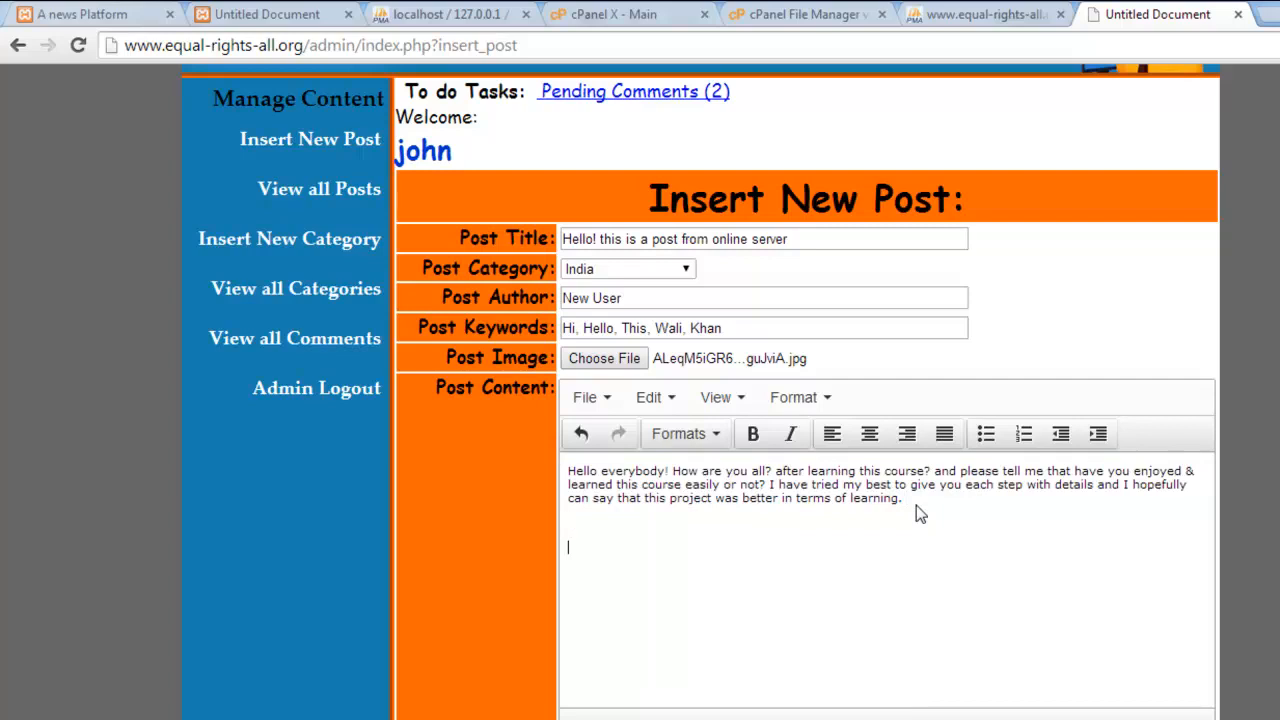
key(ctrl+v)
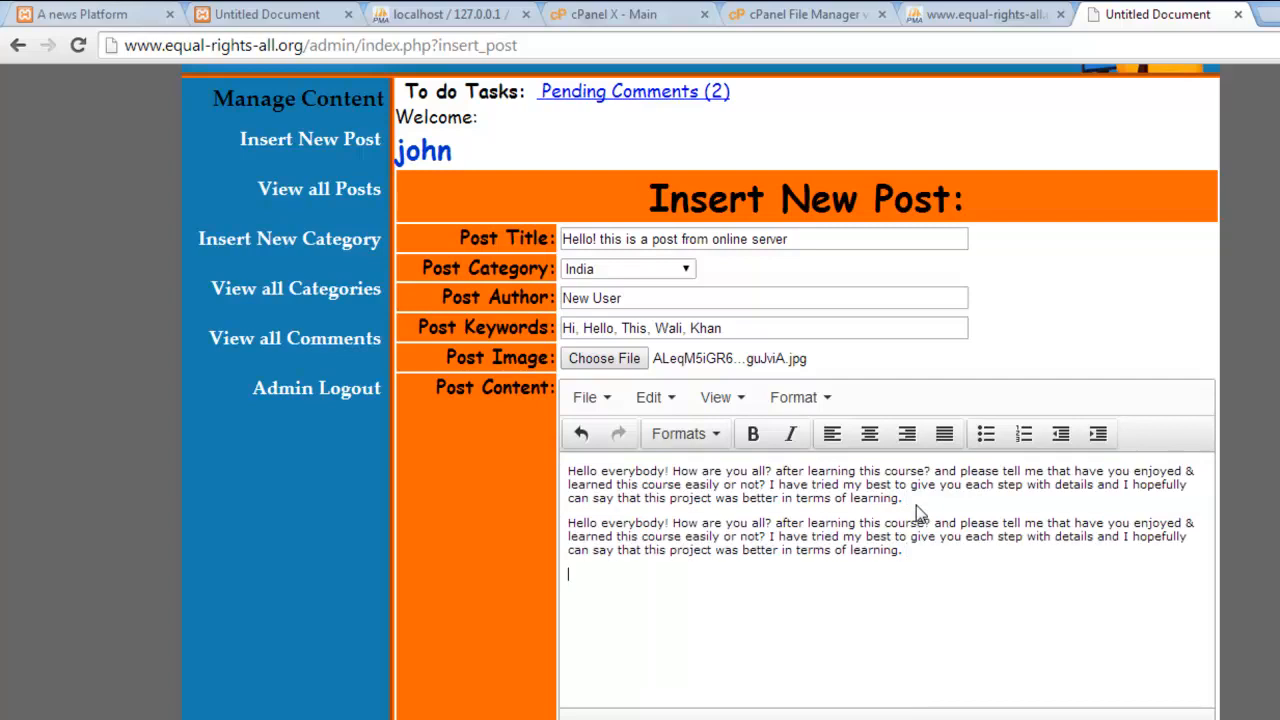
key(ctrl+v)
key(ctrl+v)
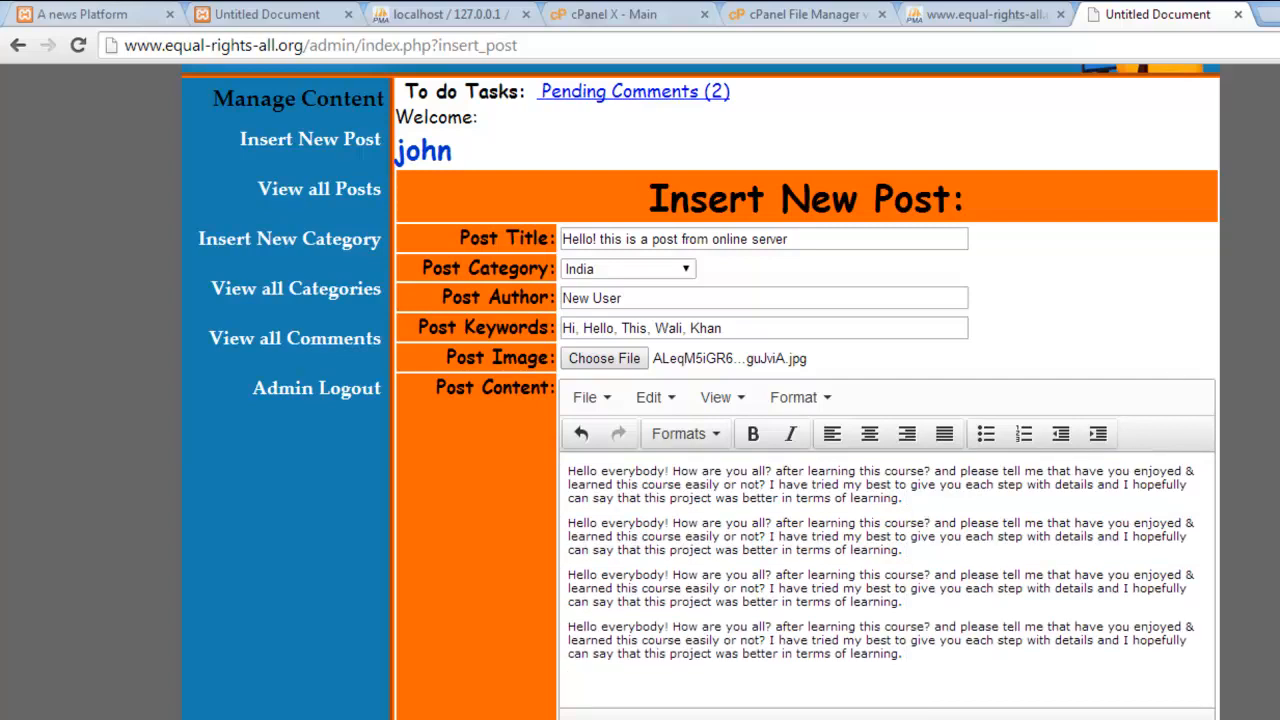
Publish the completed post and dismiss the site's message.
scroll(701, 392, up, 1)
scroll(701, 392, down, 3)
scroll(701, 392, up, 3)
scroll(701, 392, down, 3)
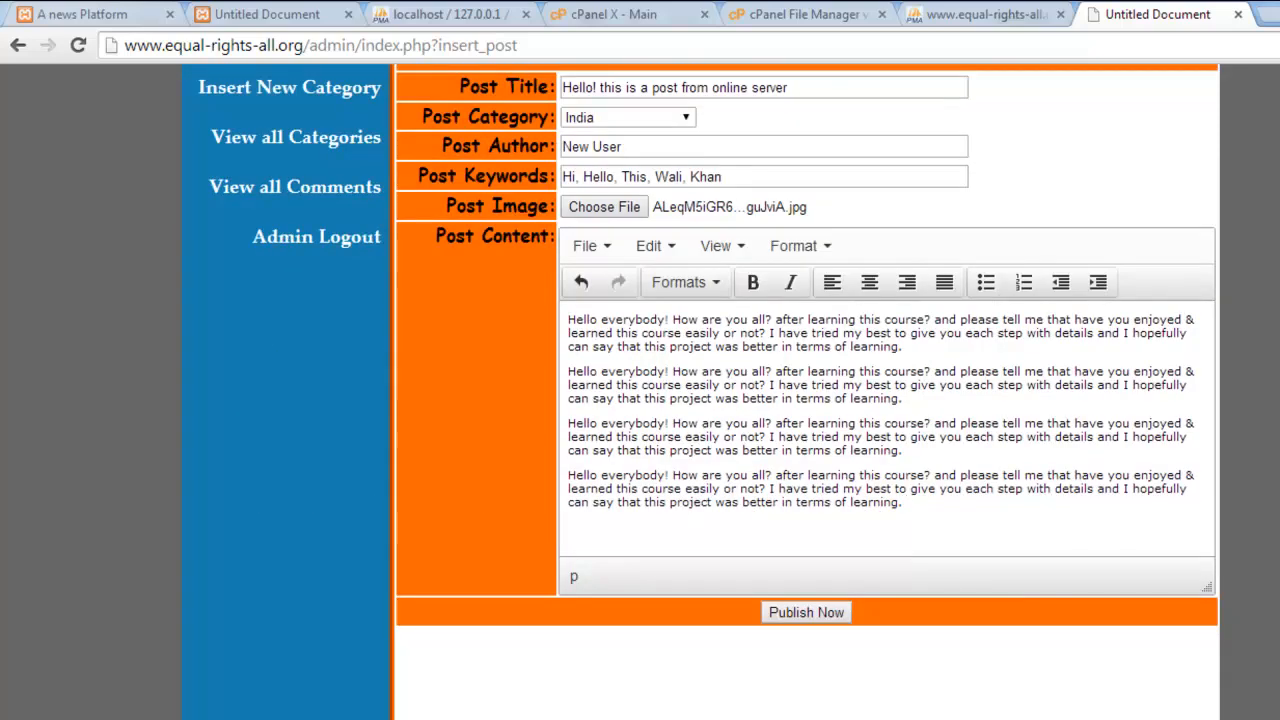
click(802, 614)
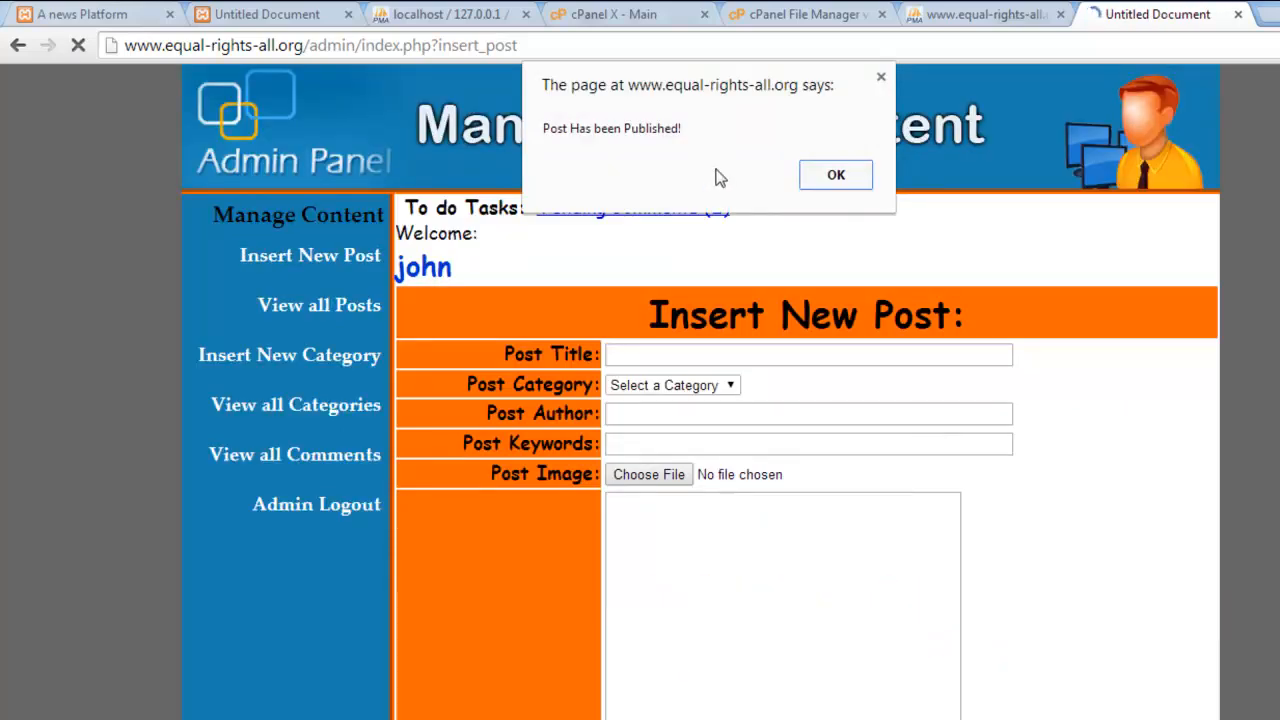
click(835, 175)
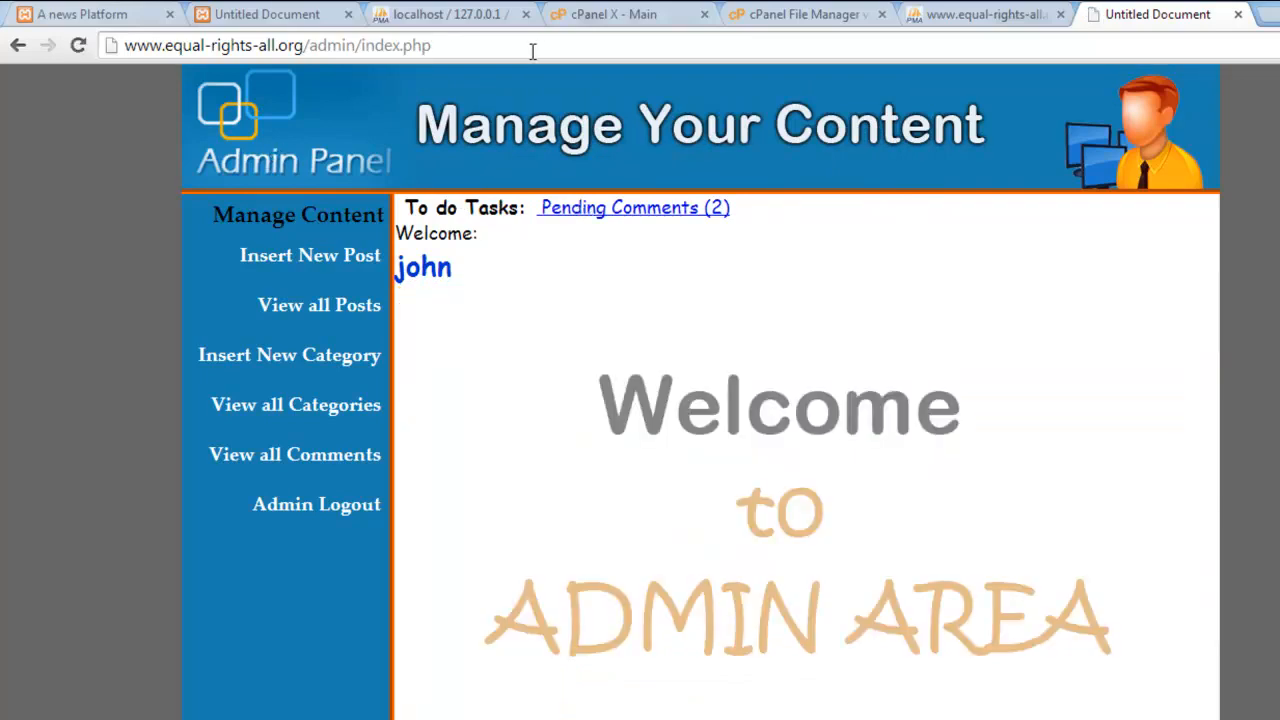
click(950, 14)
click(1153, 12)
drag(303, 45, 96, 46)
key(ctrl+c)
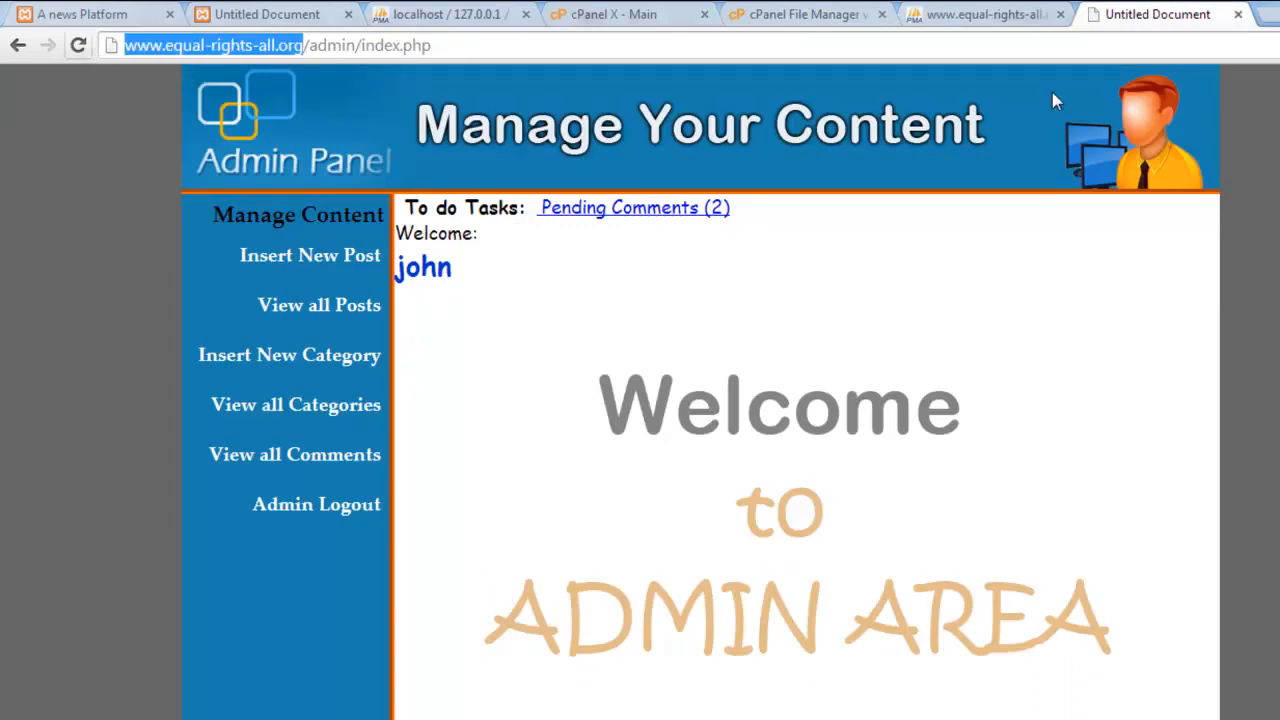
click(1266, 16)
key(ctrl+v)
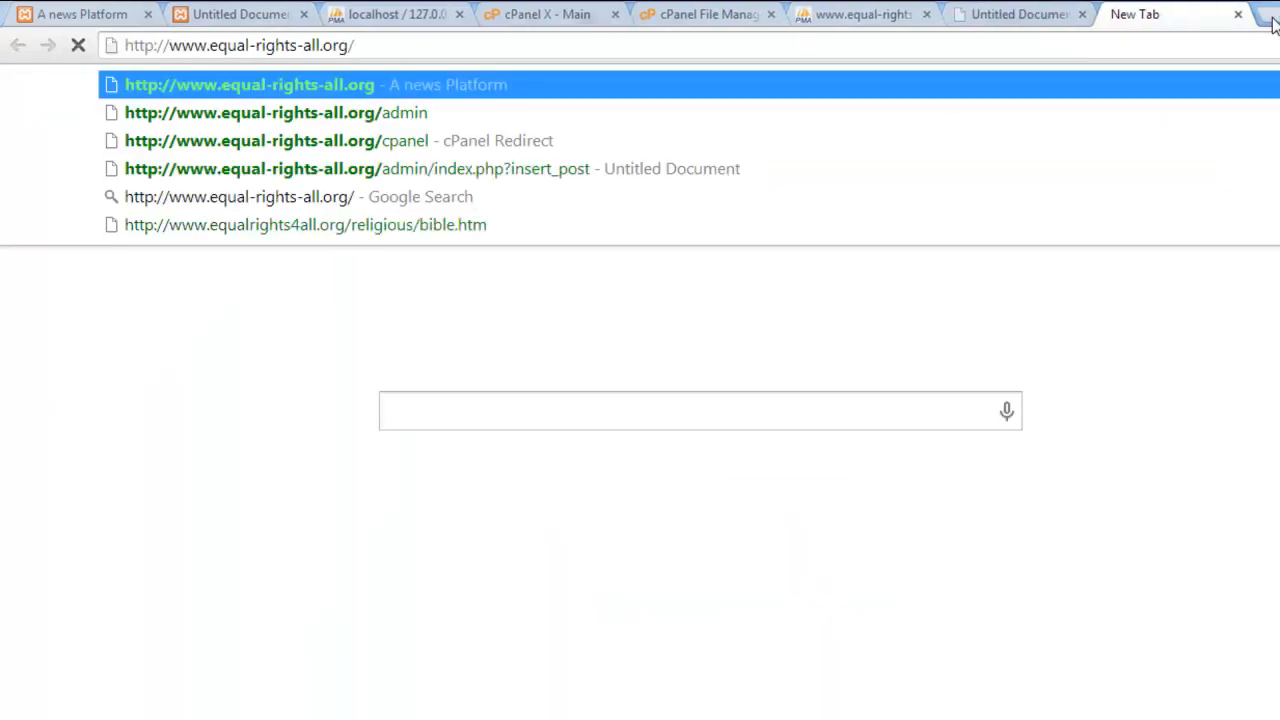
key(Return)
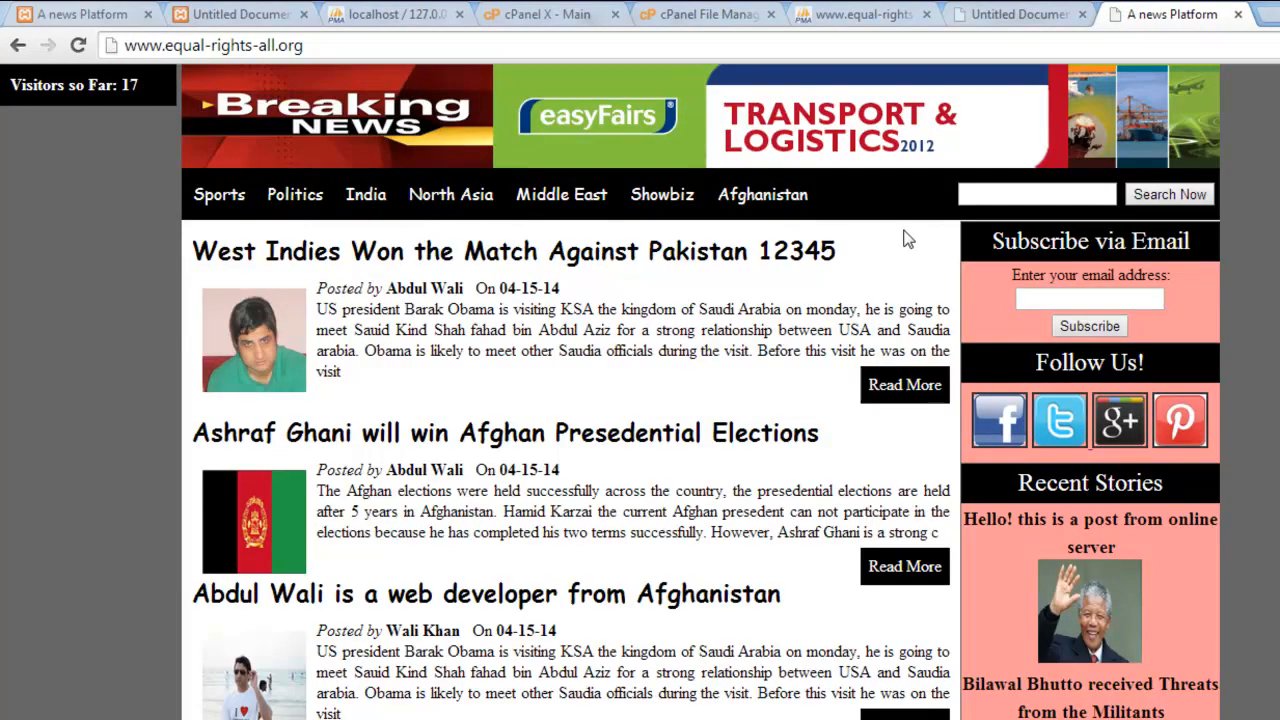
Look through the home page for the post "Hello! this is a post from online server" and examine its date and author.
scroll(640, 400, down, 5)
scroll(640, 400, up, 2)
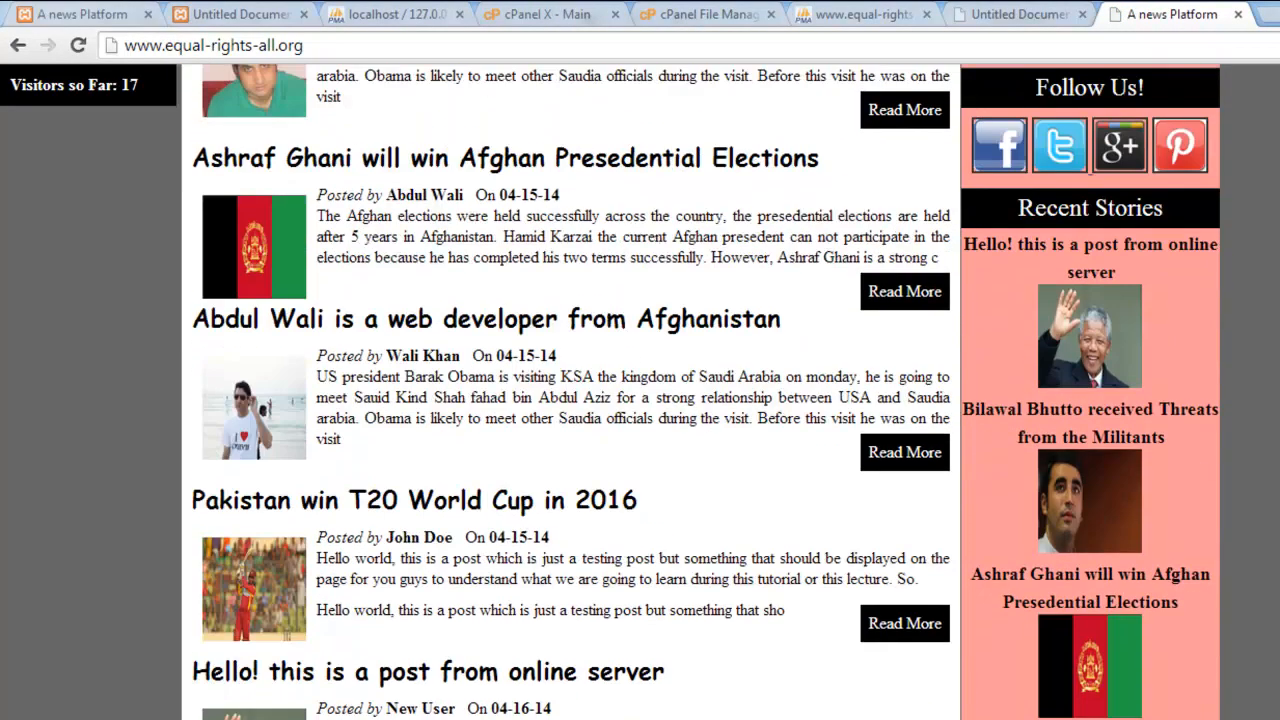
scroll(640, 400, down, 4)
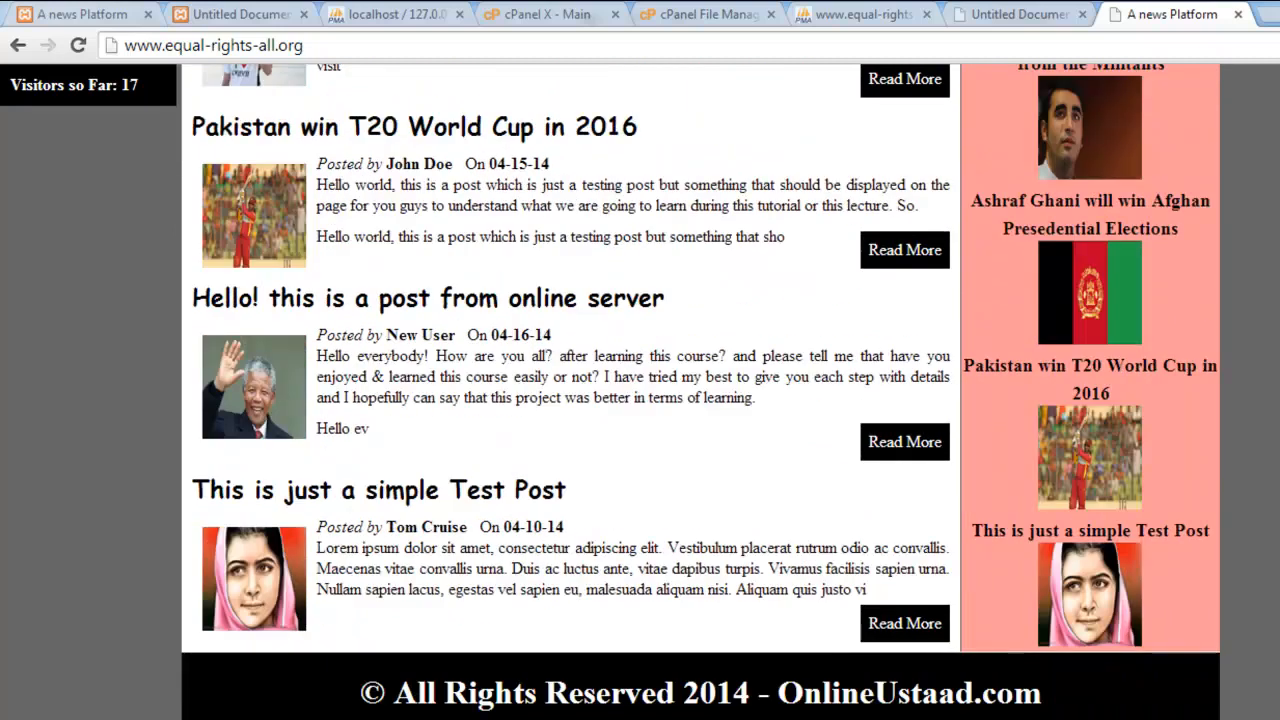
scroll(640, 400, up, 1)
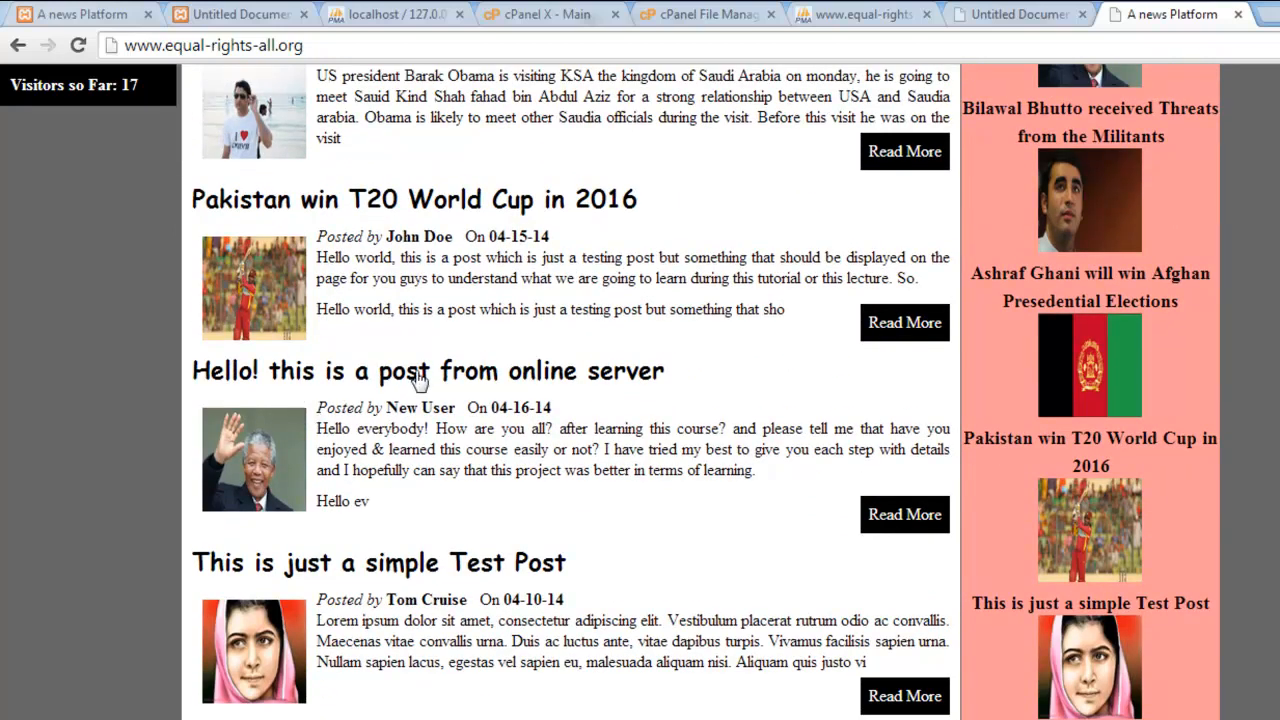
drag(553, 407, 491, 408)
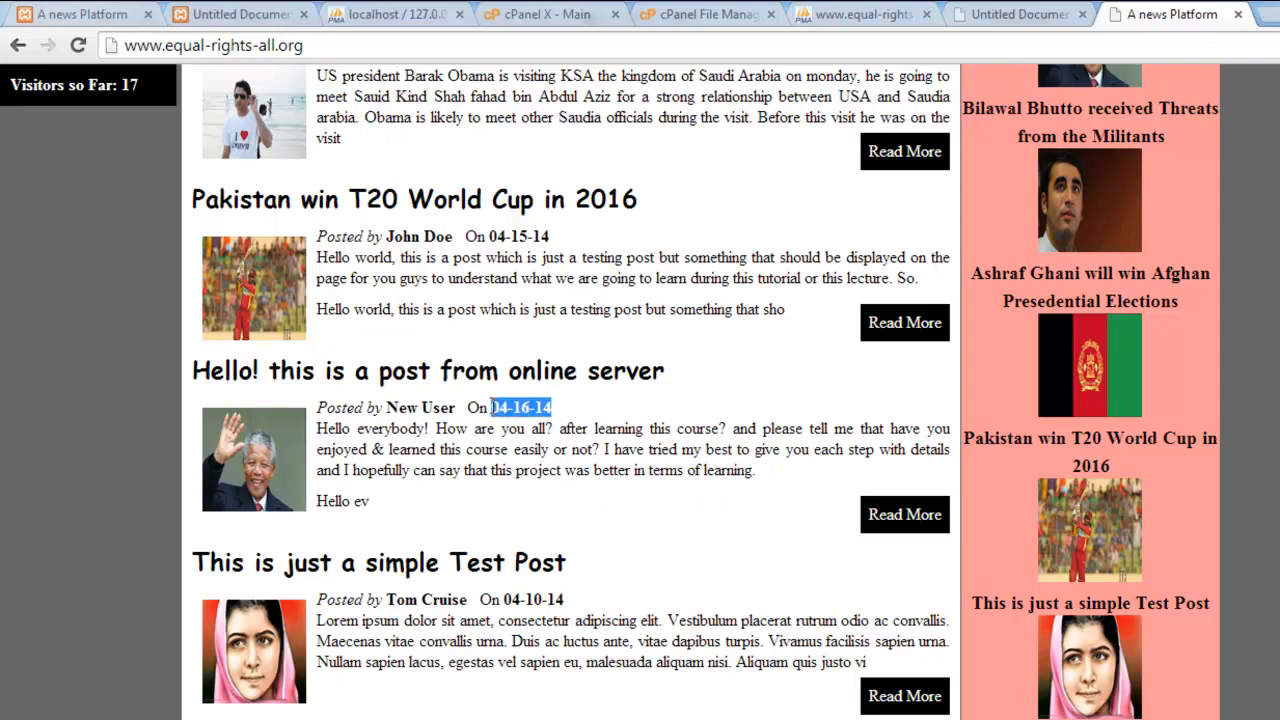
click(491, 408)
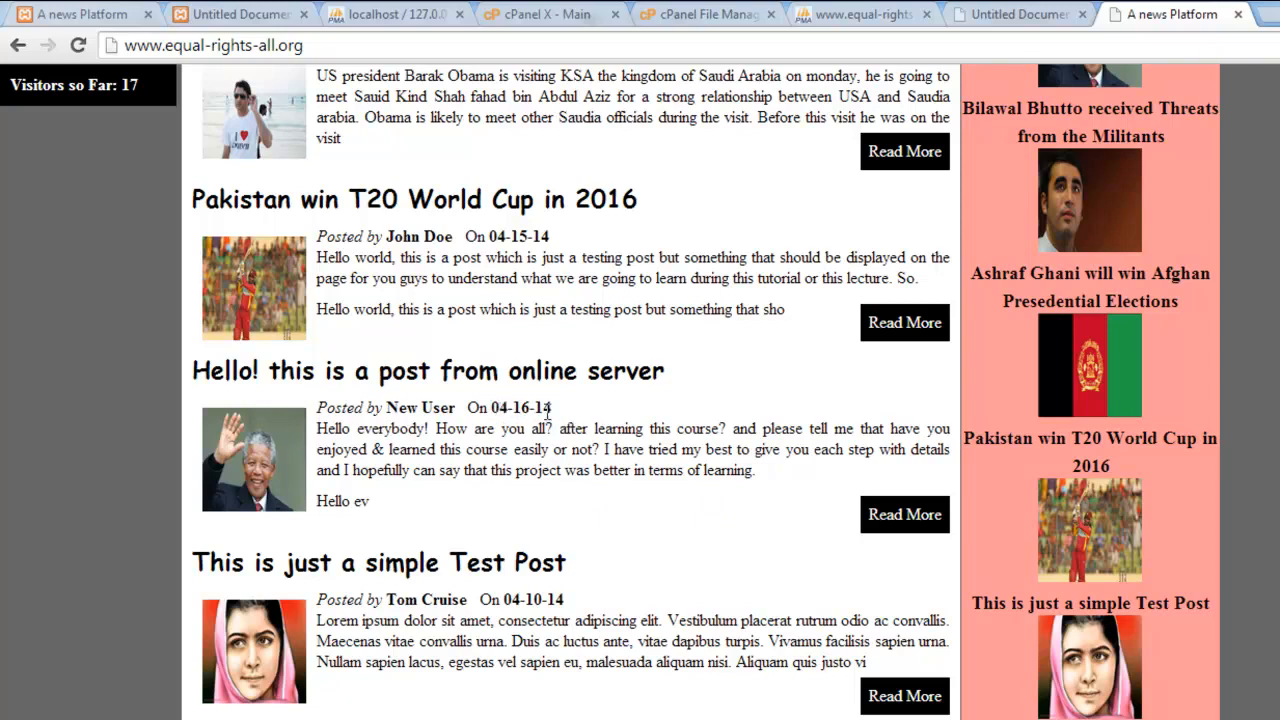
drag(387, 407, 464, 407)
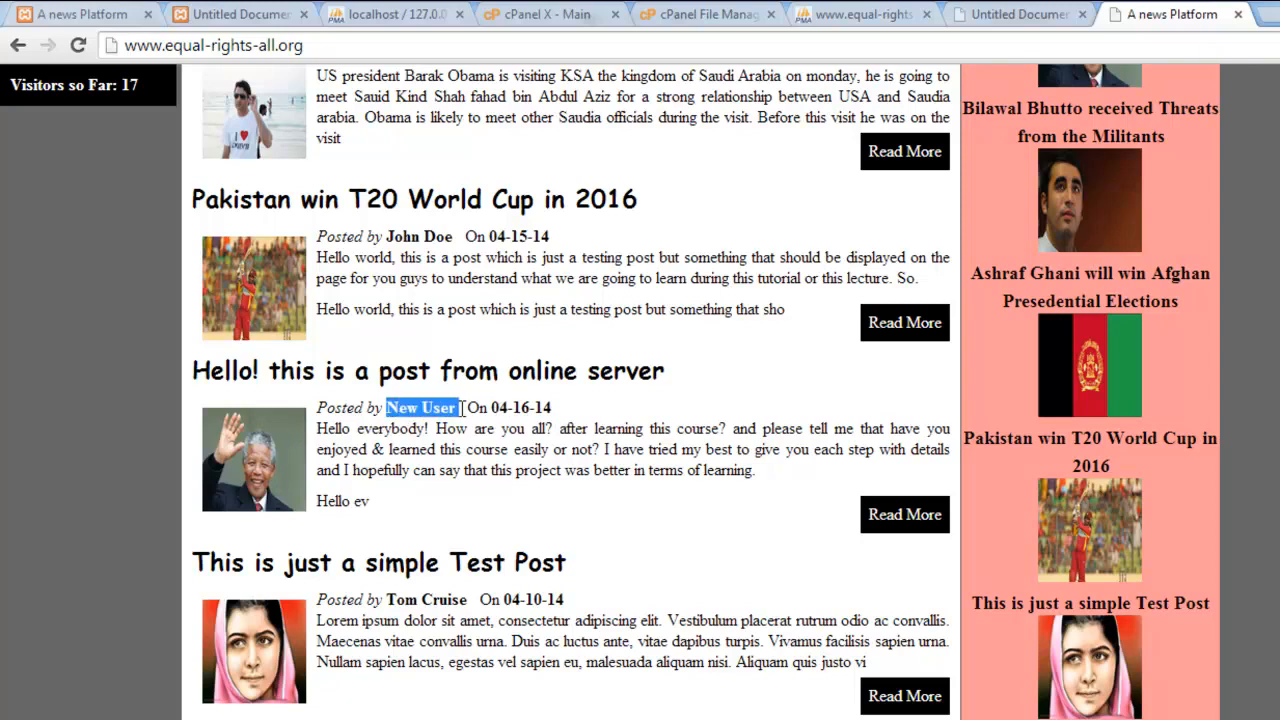
click(461, 407)
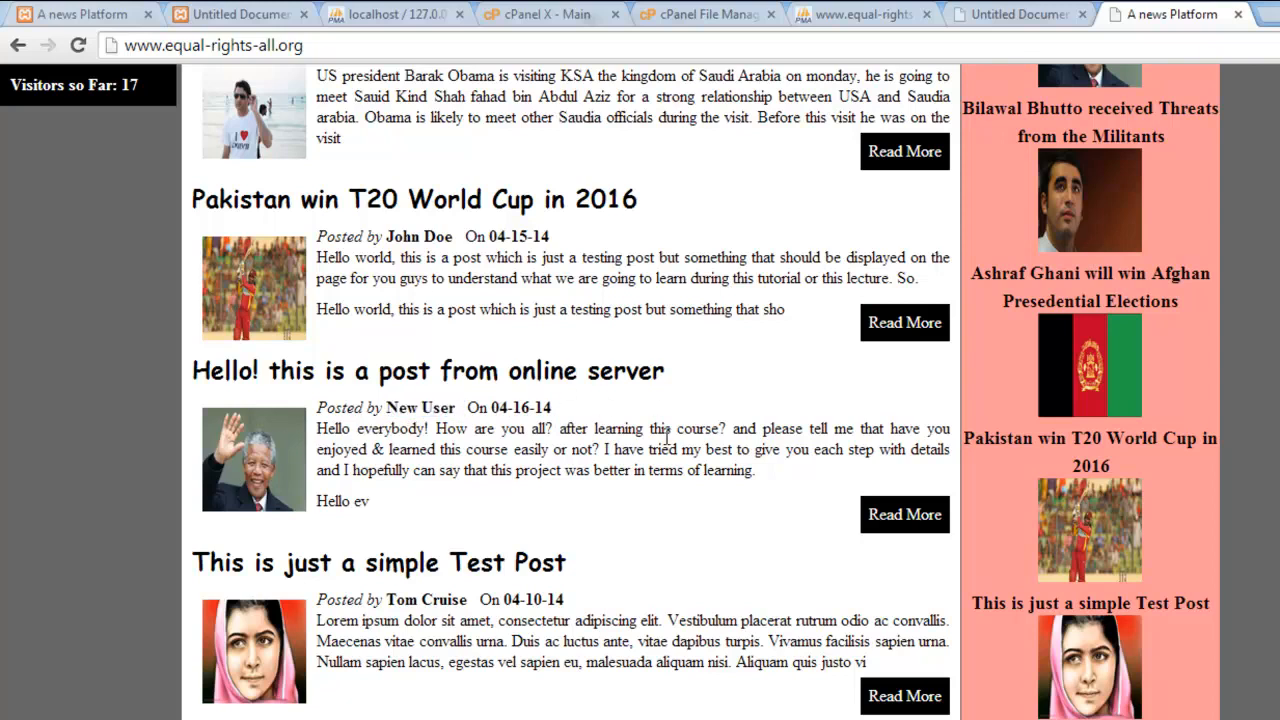
scroll(700, 392, up, 5)
scroll(700, 392, down, 5)
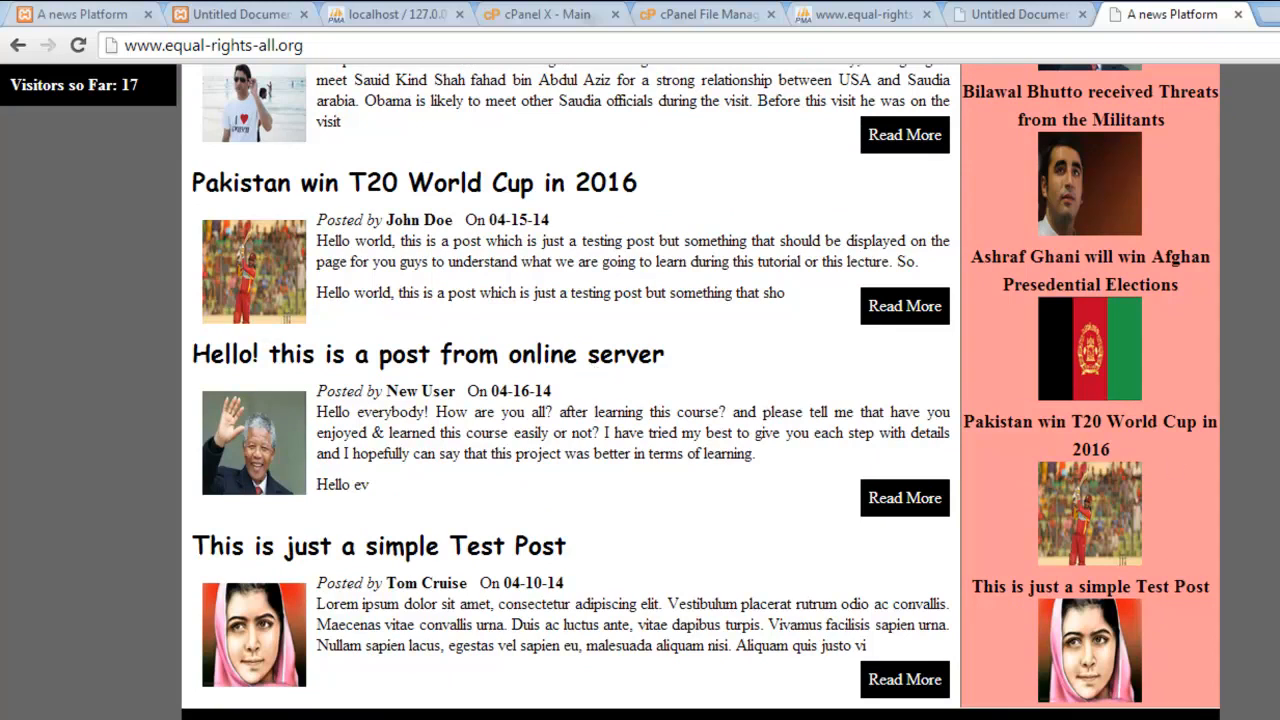
Examine the live home page's posts, including their pictures, authors and dates, and the Recent Stories column.
scroll(700, 392, up, 6)
scroll(700, 392, down, 6)
scroll(700, 392, up, 6)
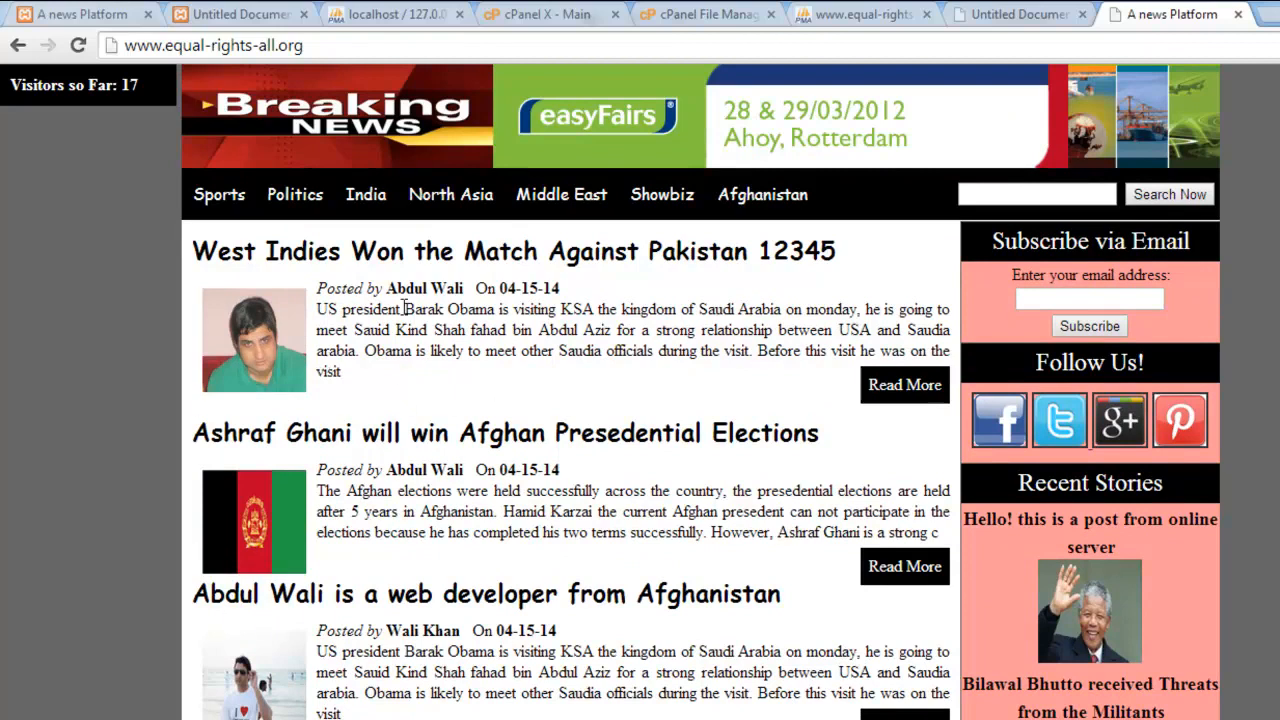
scroll(700, 392, down, 6)
scroll(700, 392, up, 6)
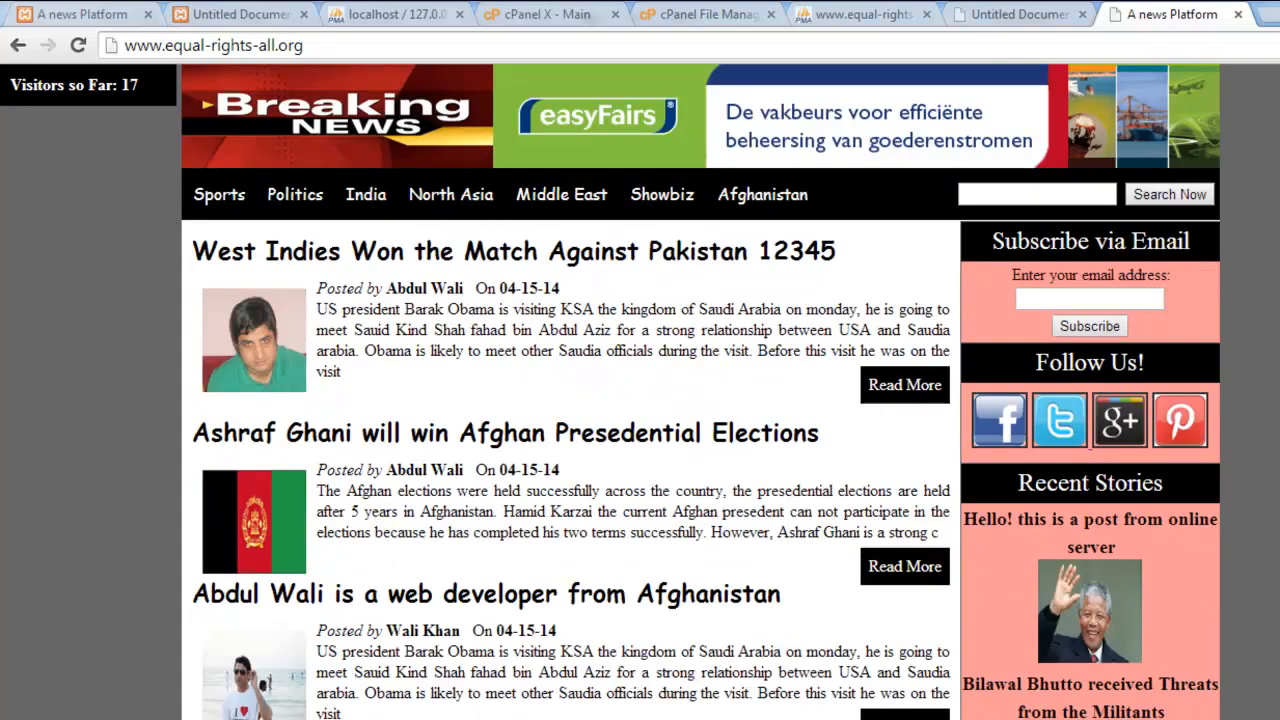
scroll(601, 208, down, 6)
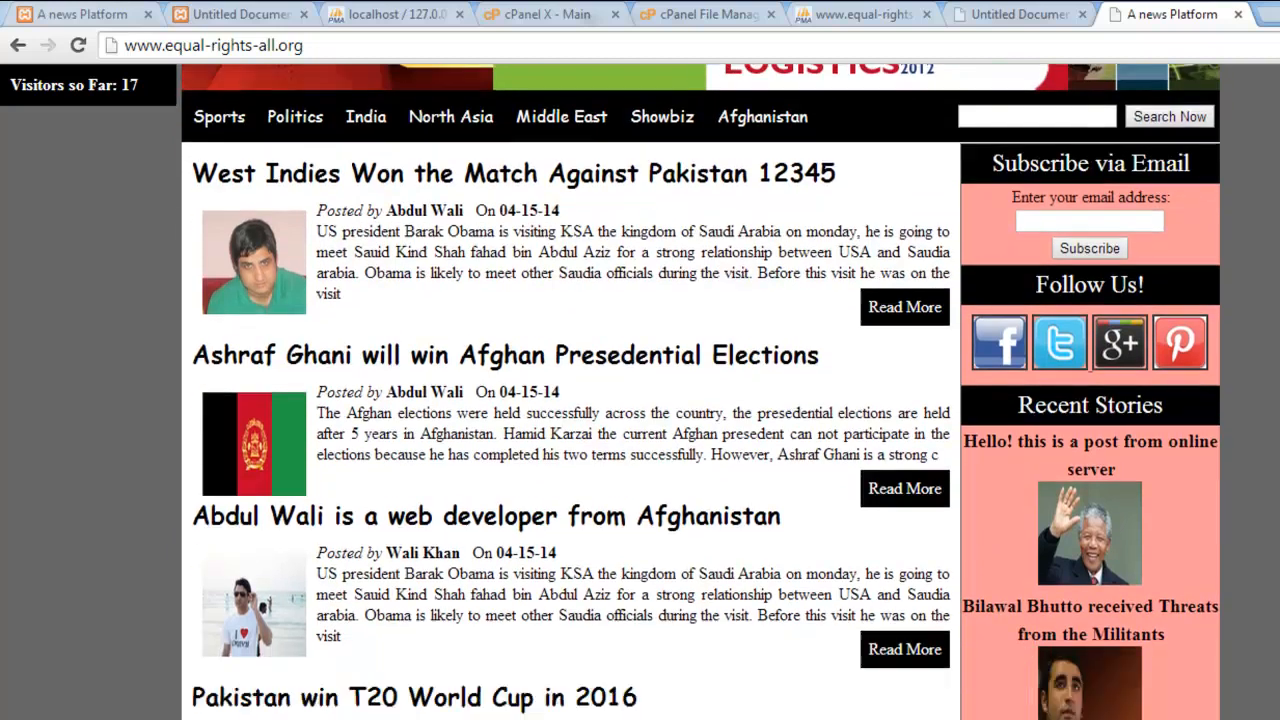
scroll(601, 208, up, 5)
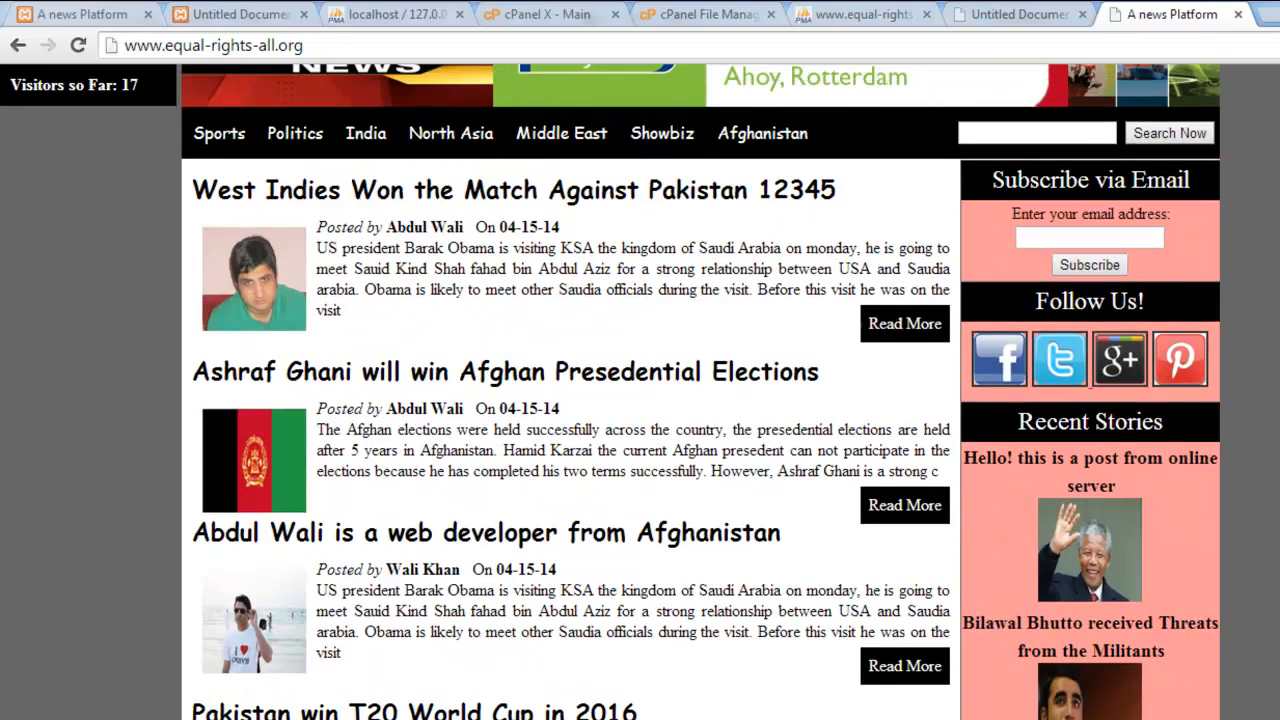
scroll(328, 190, down, 6)
scroll(328, 190, up, 6)
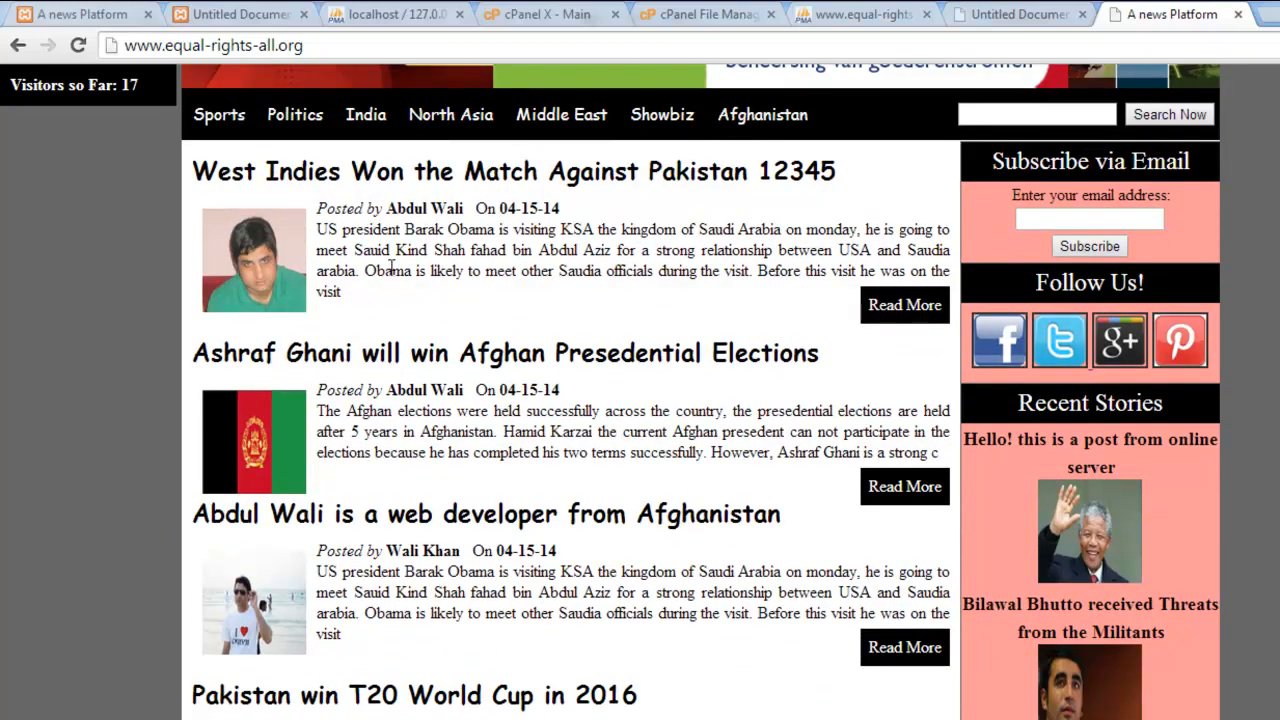
scroll(815, 220, up, 1)
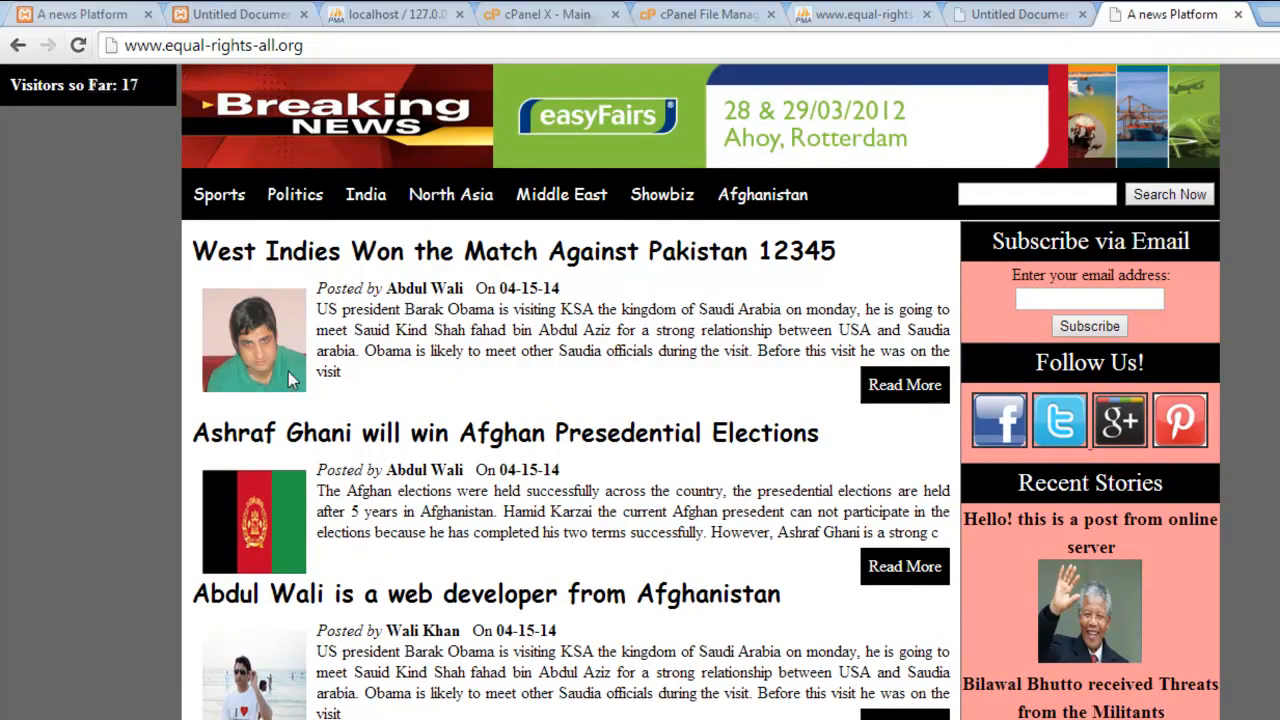
Reload the live home page twice and check the visitor counter and the order of the posts.
click(80, 50)
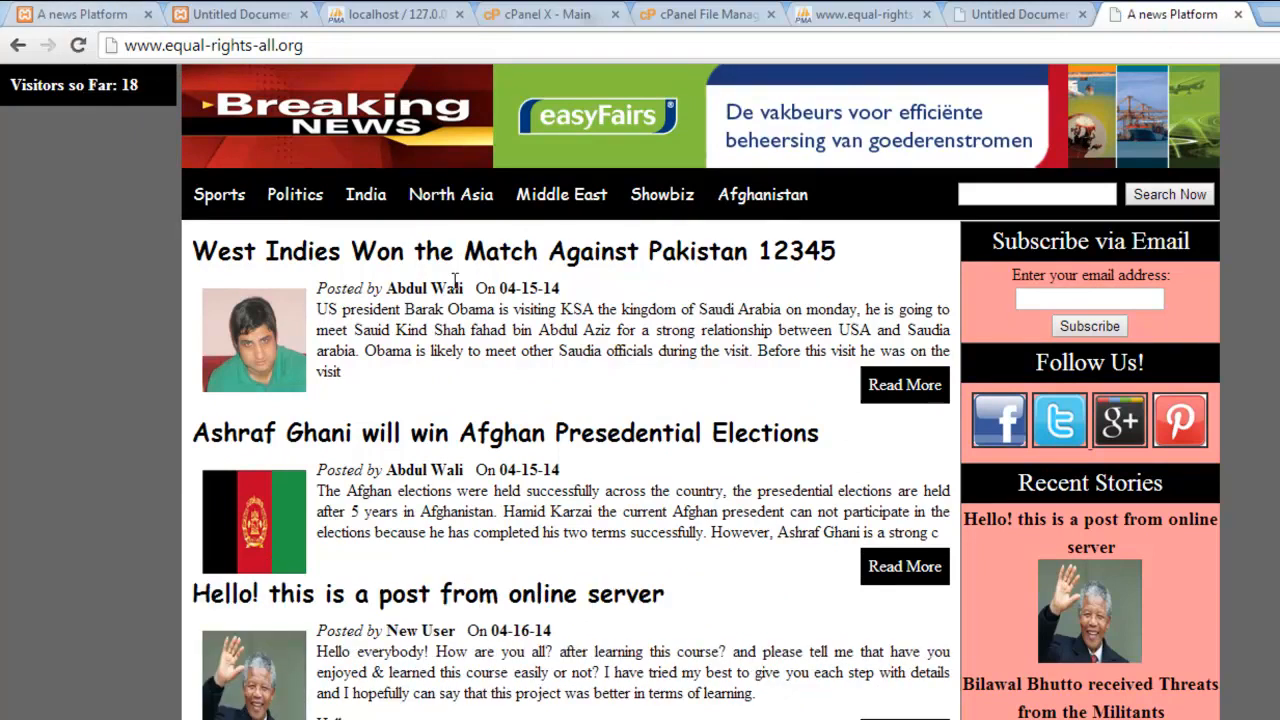
click(76, 48)
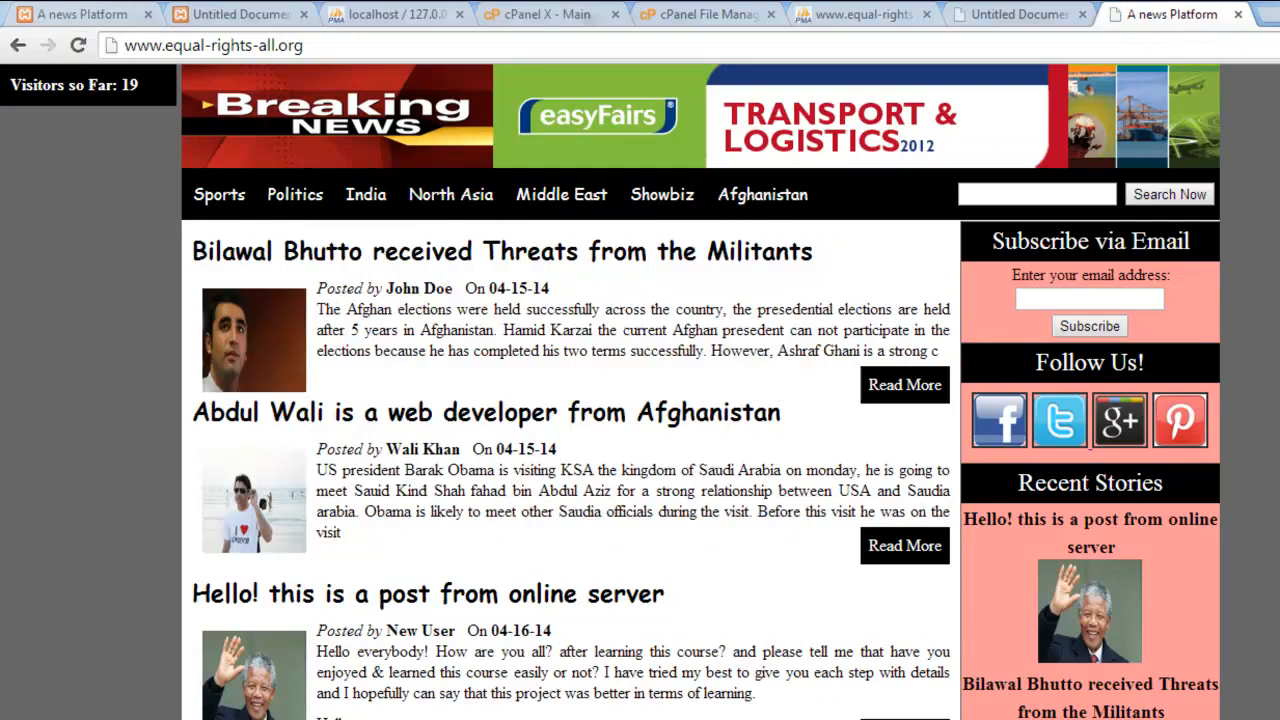
scroll(700, 392, down, 6)
scroll(700, 392, up, 6)
scroll(570, 392, down, 6)
scroll(570, 392, up, 4)
Open the post "Hello! this is a post from online server" to read it, and return to the home page via the Breaking News banner.
click(520, 338)
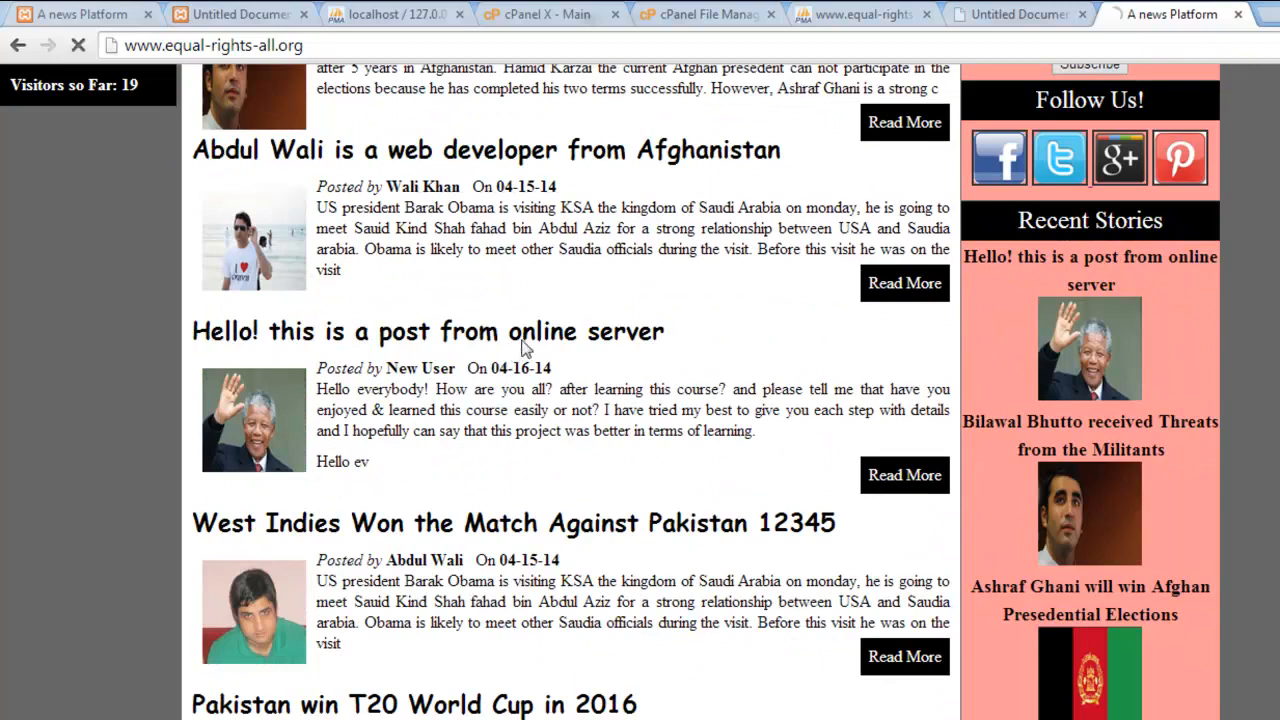
scroll(303, 92, down, 6)
scroll(303, 92, up, 6)
click(303, 92)
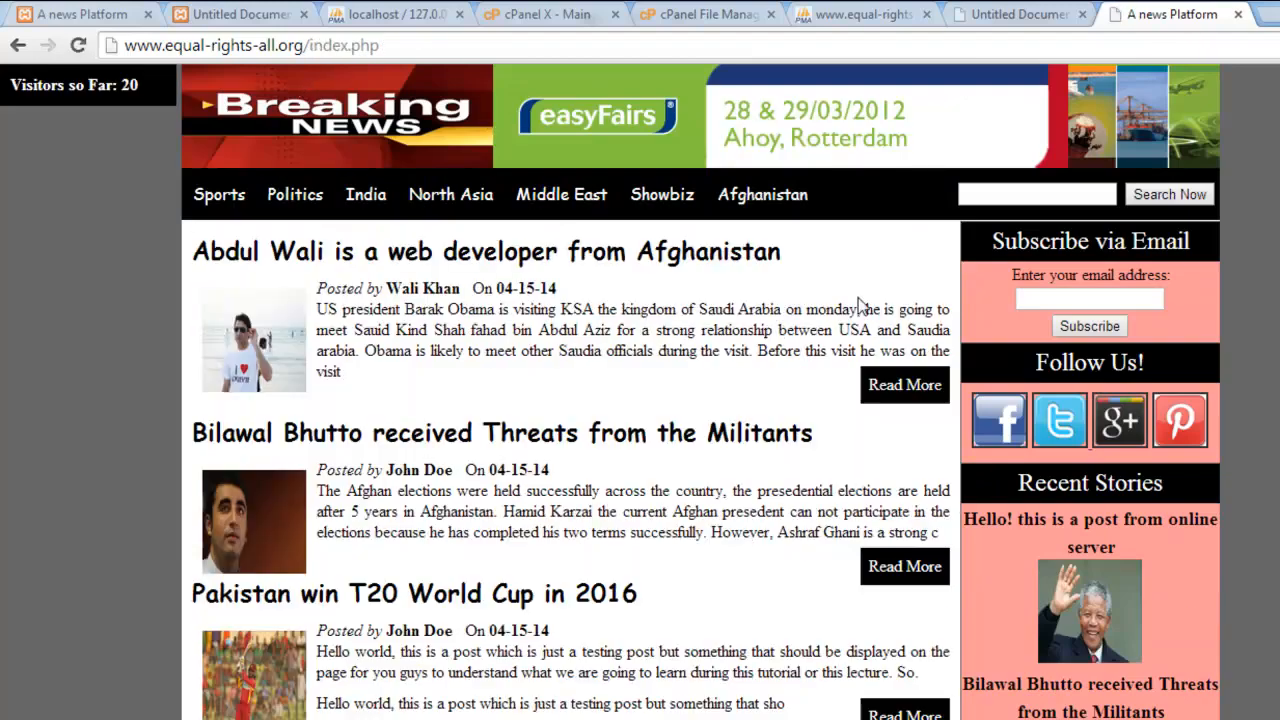
scroll(570, 400, down, 10)
scroll(570, 400, up, 10)
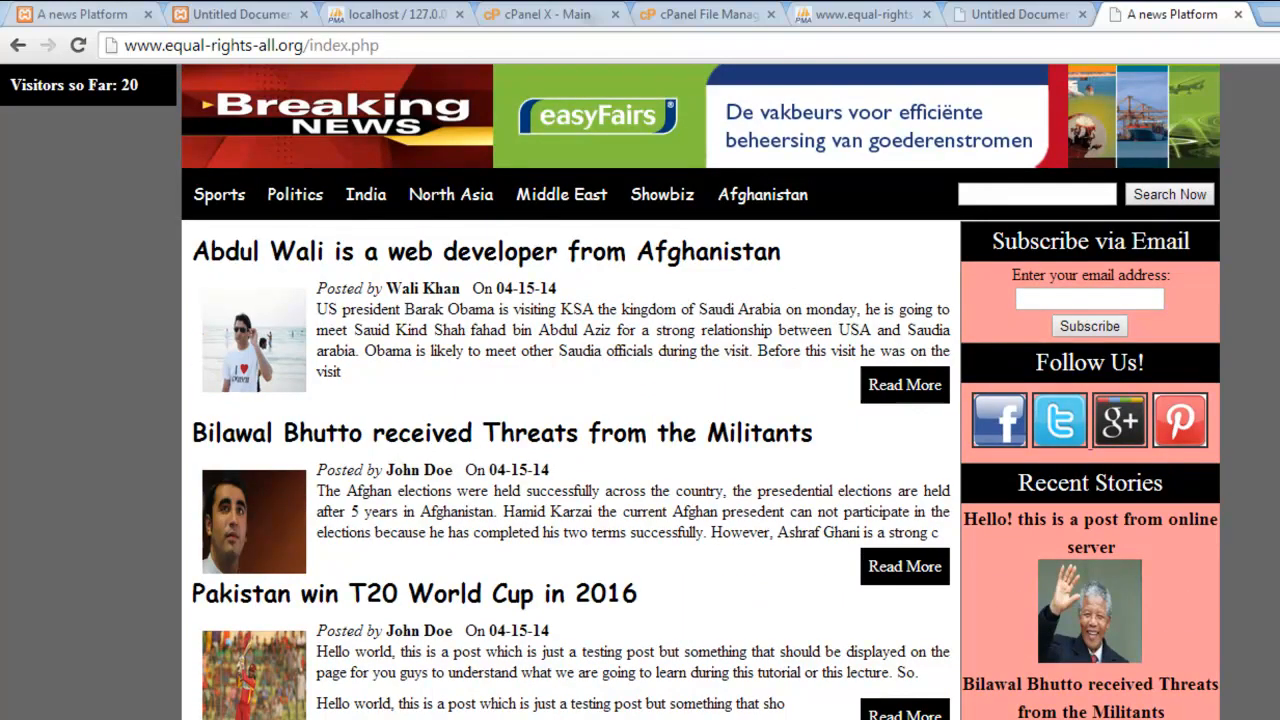
Review the open pages of the local site and its admin login, both phpMyAdmin databases, cPanel, the public_html files and the live admin area.
click(82, 12)
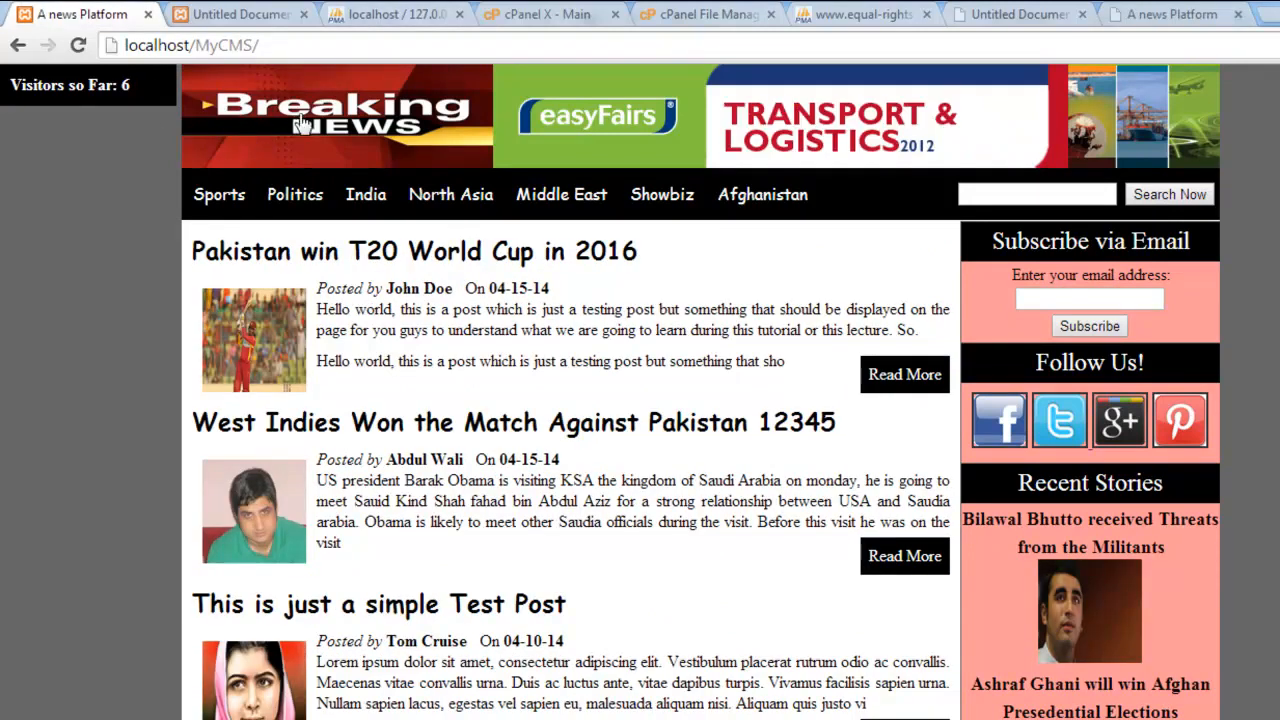
click(267, 16)
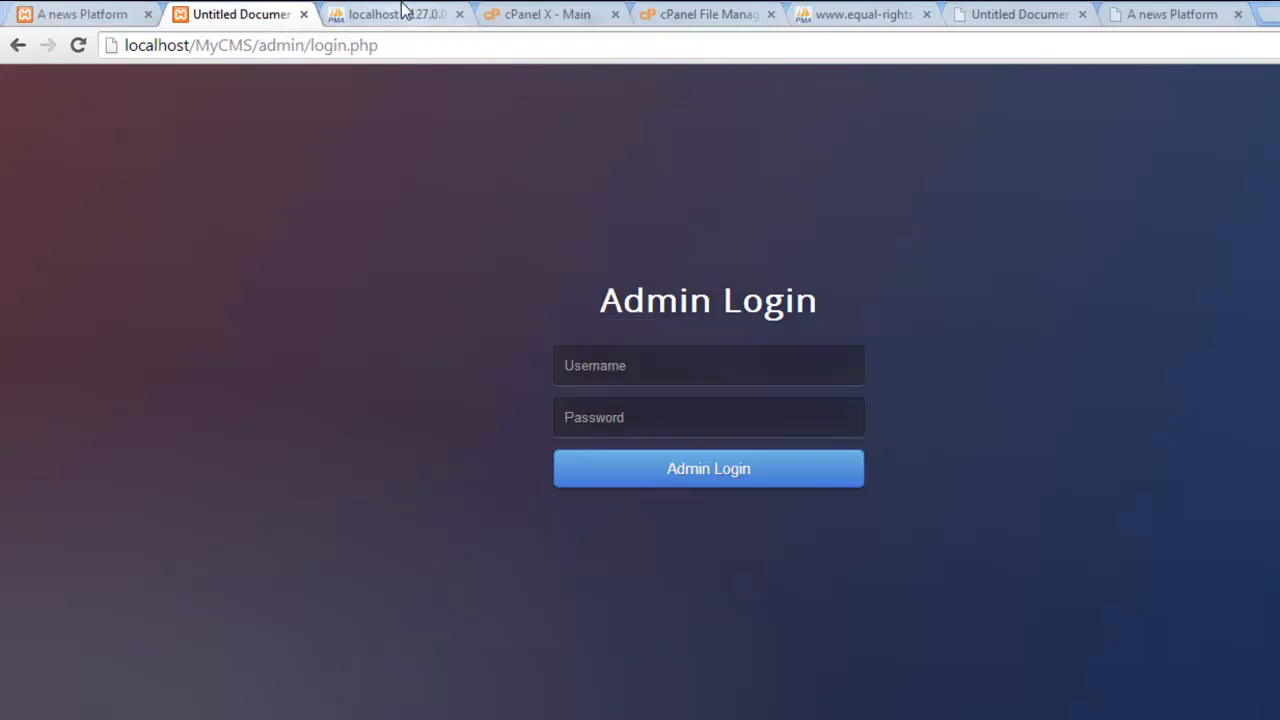
click(404, 12)
click(519, 12)
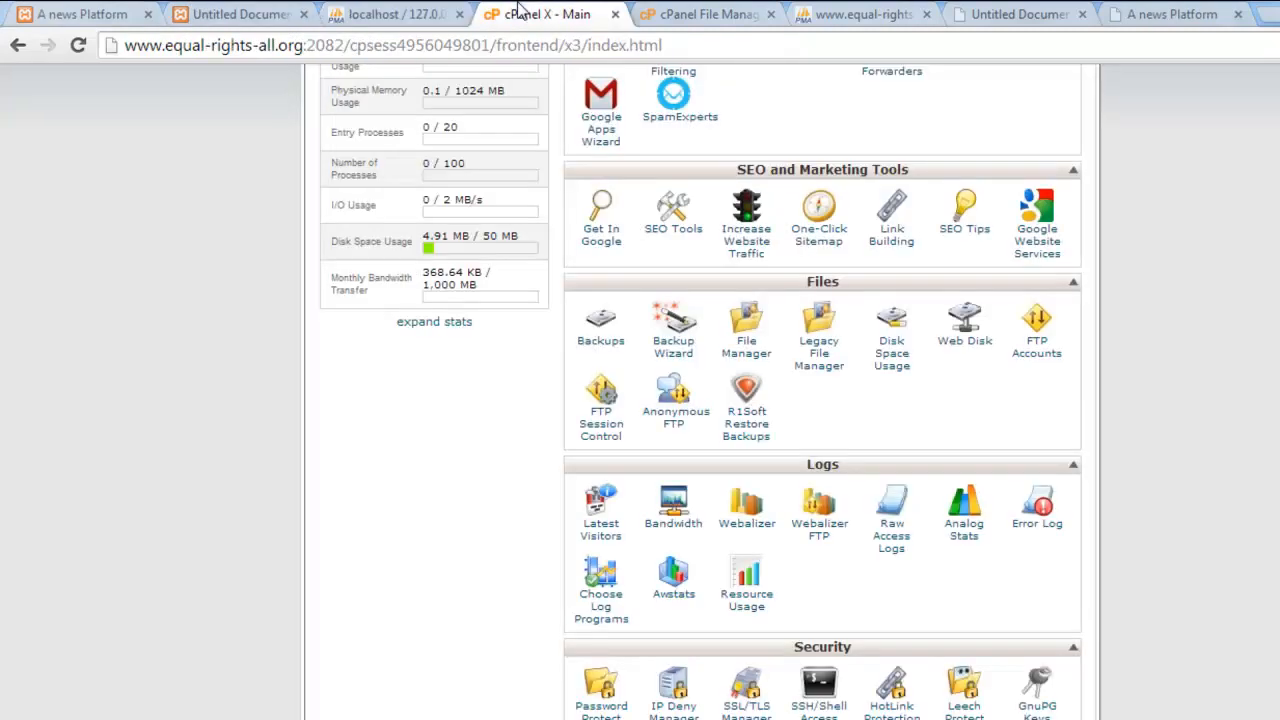
click(706, 12)
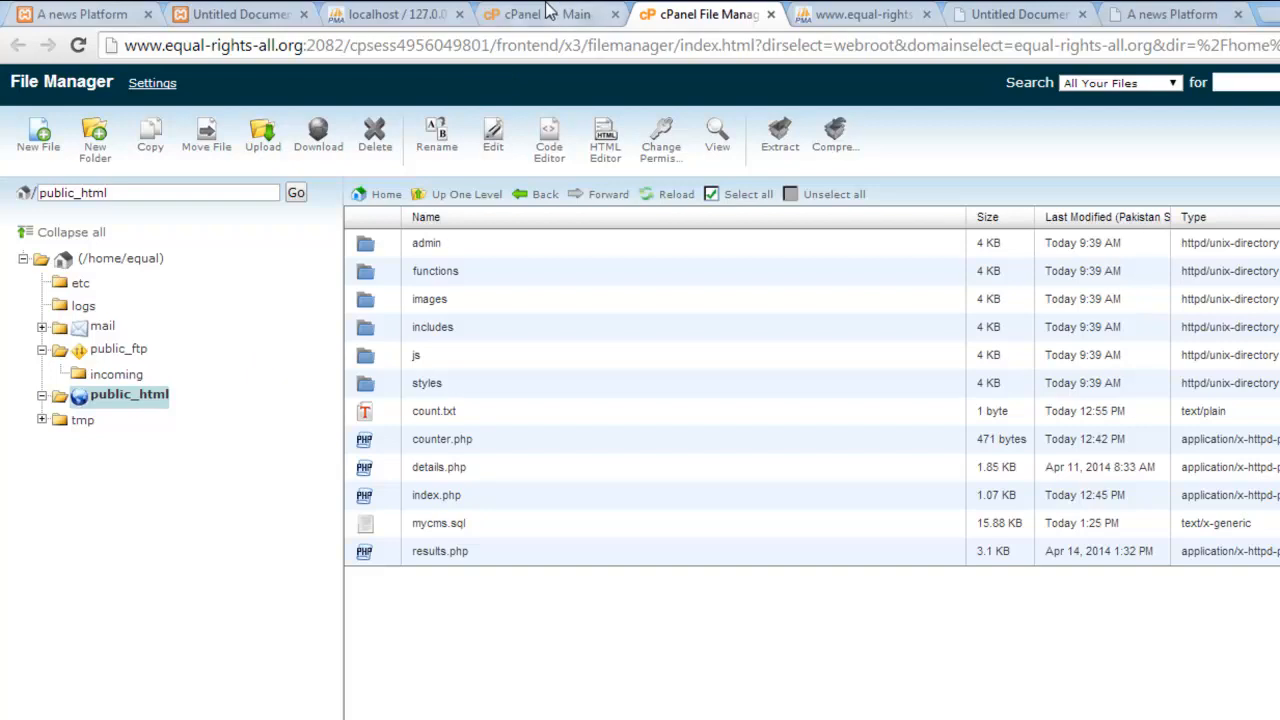
click(866, 14)
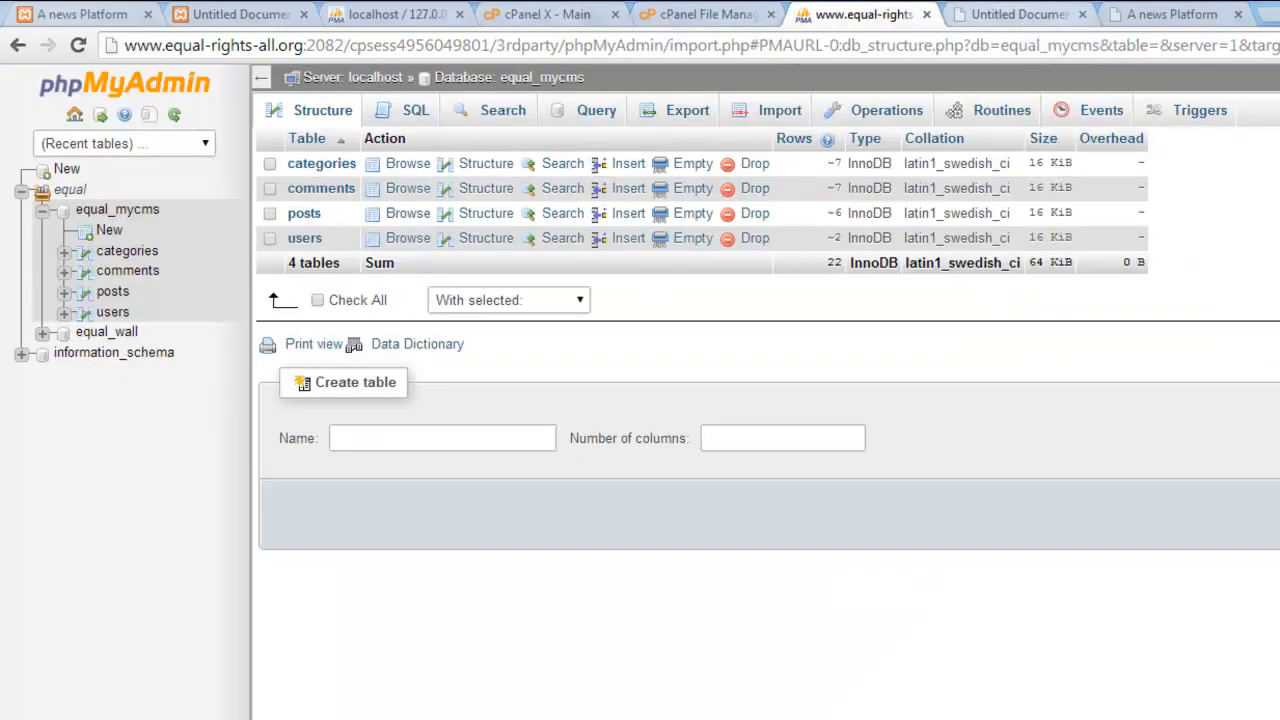
click(1040, 12)
click(1193, 12)
click(1008, 12)
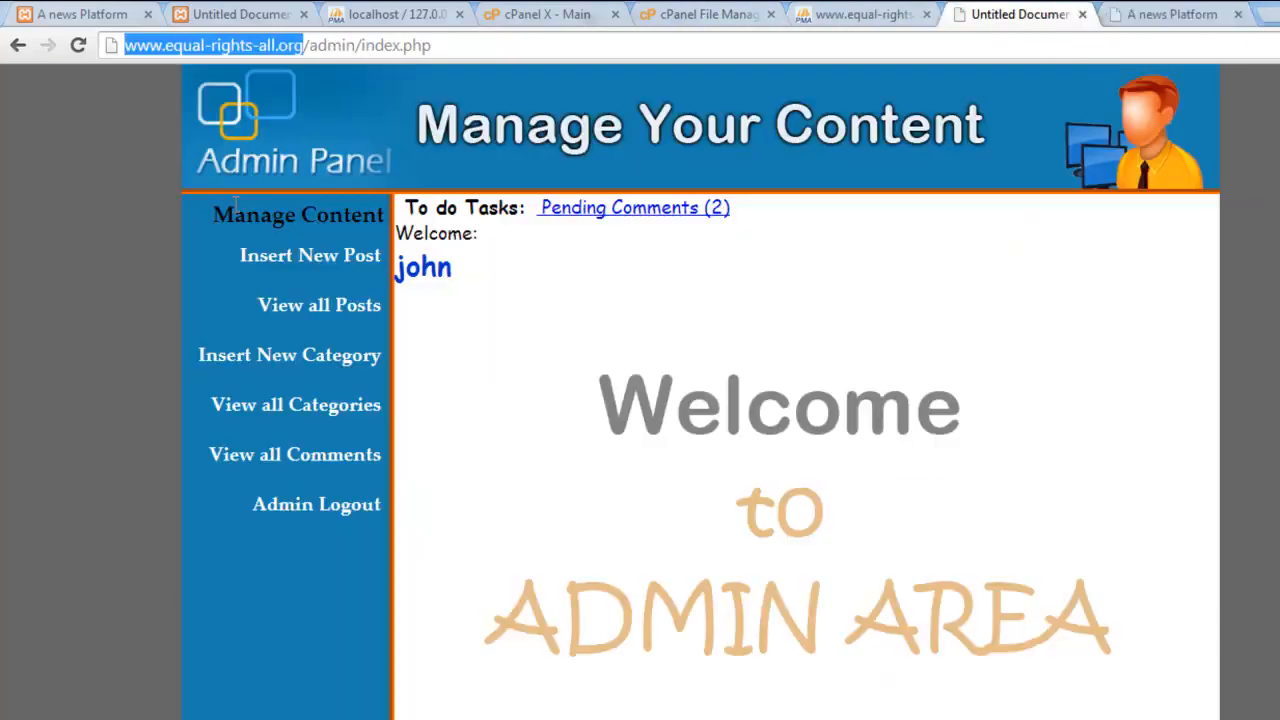
Return to the live home page and look through its whole length once more.
click(1195, 12)
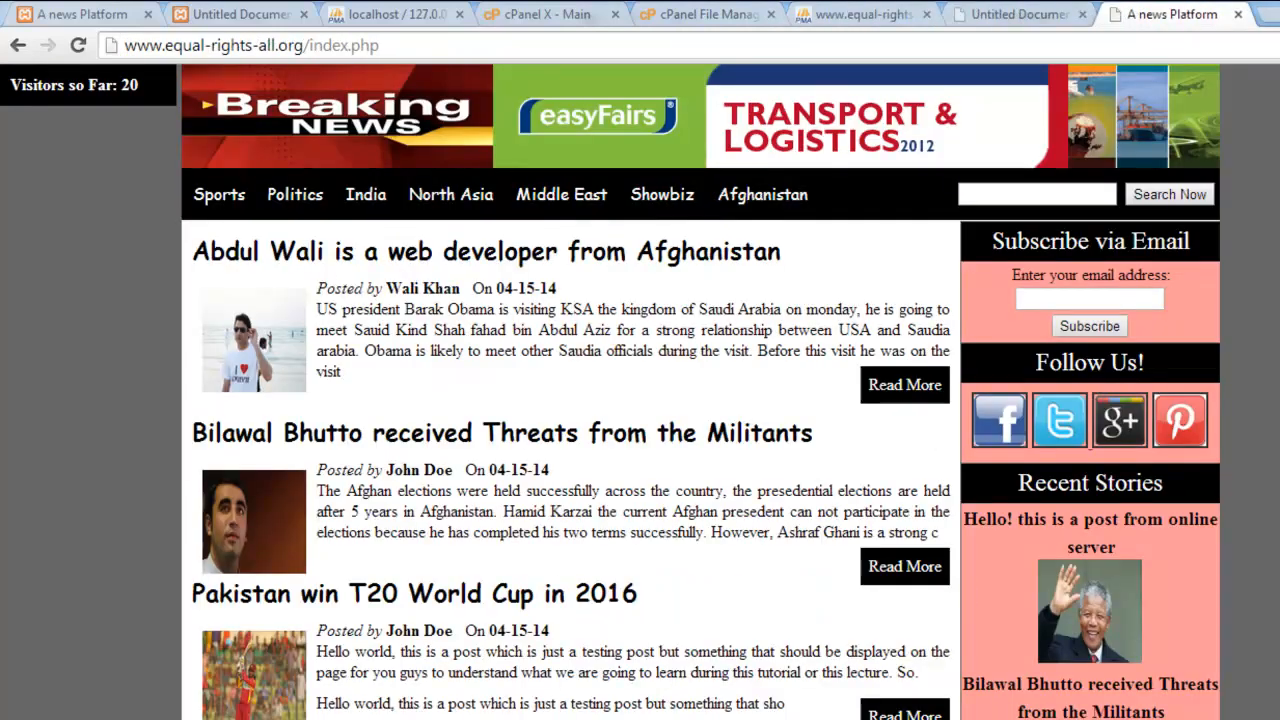
scroll(700, 392, down, 7)
scroll(700, 392, up, 7)
key(End)
key(Home)
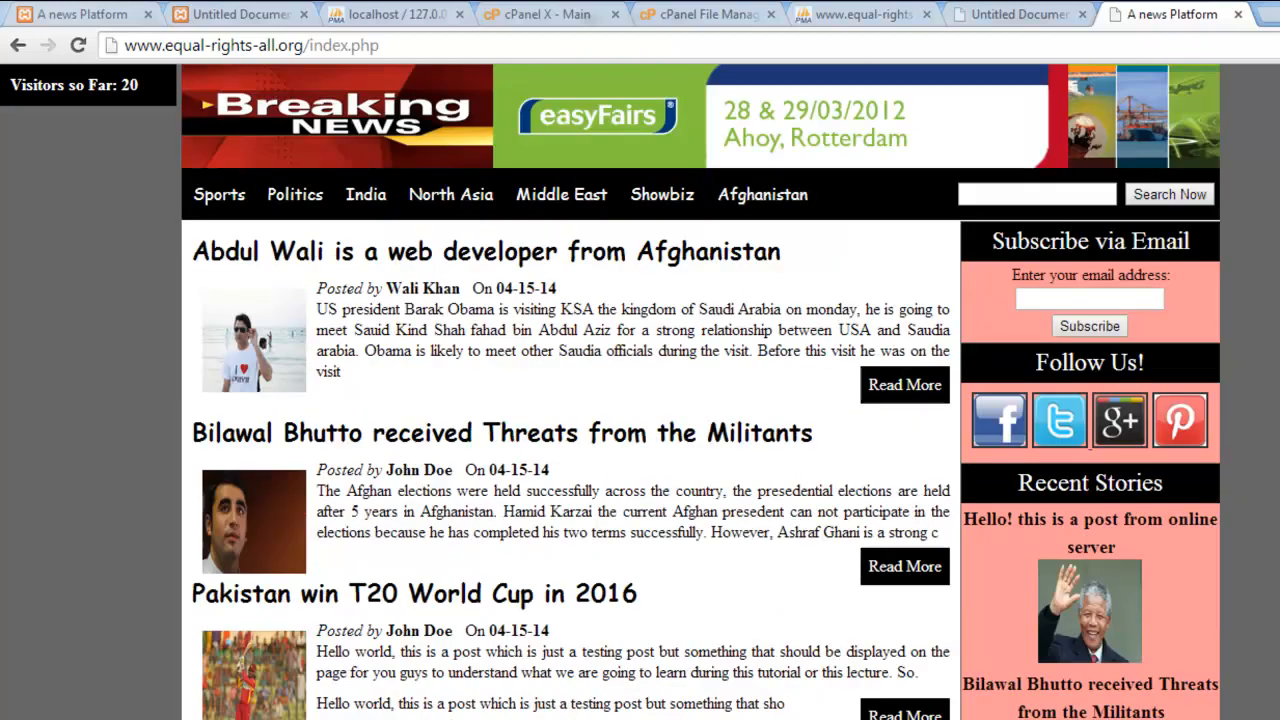